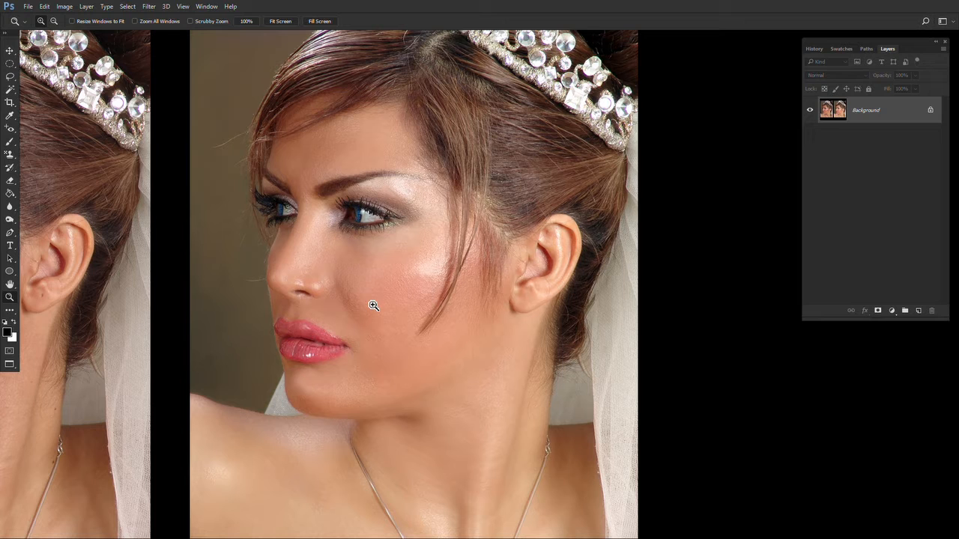
- Crop the canvas down to the left, unretouched portrait only
{"action": "left_click_drag", "start_coordinate": [364, 302], "coordinate": [593, 276]}
{"action": "key", "text": "ctrl+0"}
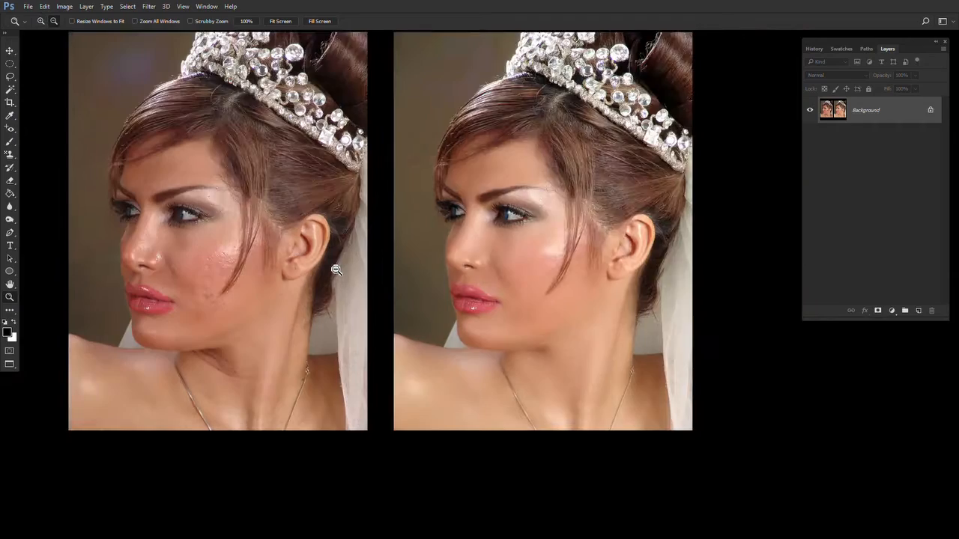
{"action": "key", "text": "c"}
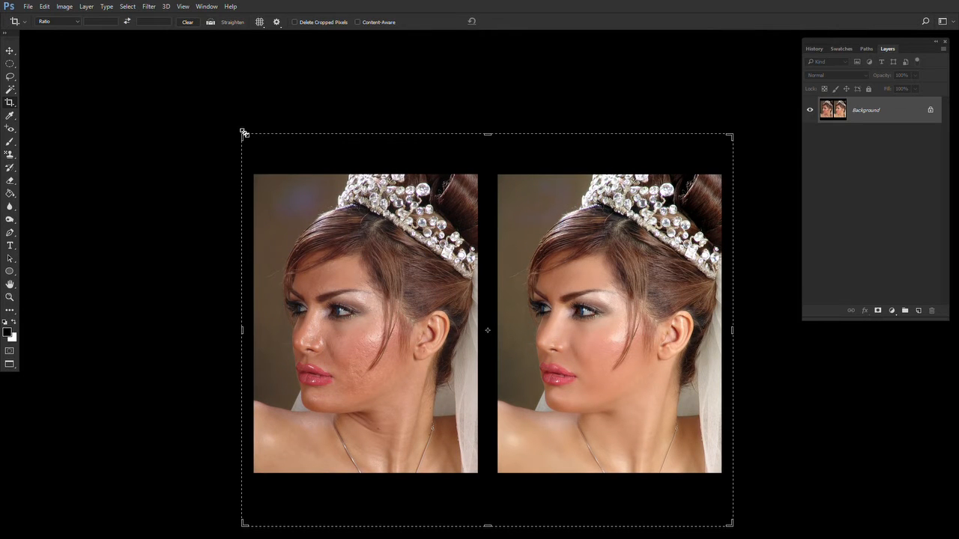
{"action": "left_click_drag", "start_coordinate": [242, 133], "coordinate": [249, 152]}
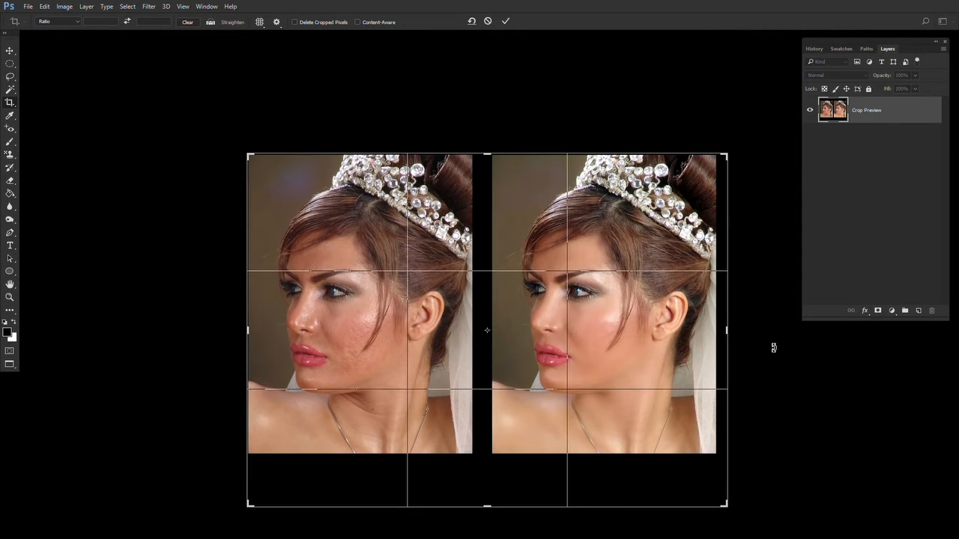
{"action": "left_click_drag", "start_coordinate": [734, 332], "coordinate": [603, 332]}
{"action": "left_click_drag", "start_coordinate": [483, 507], "coordinate": [481, 462]}
{"action": "key", "text": "Return"}
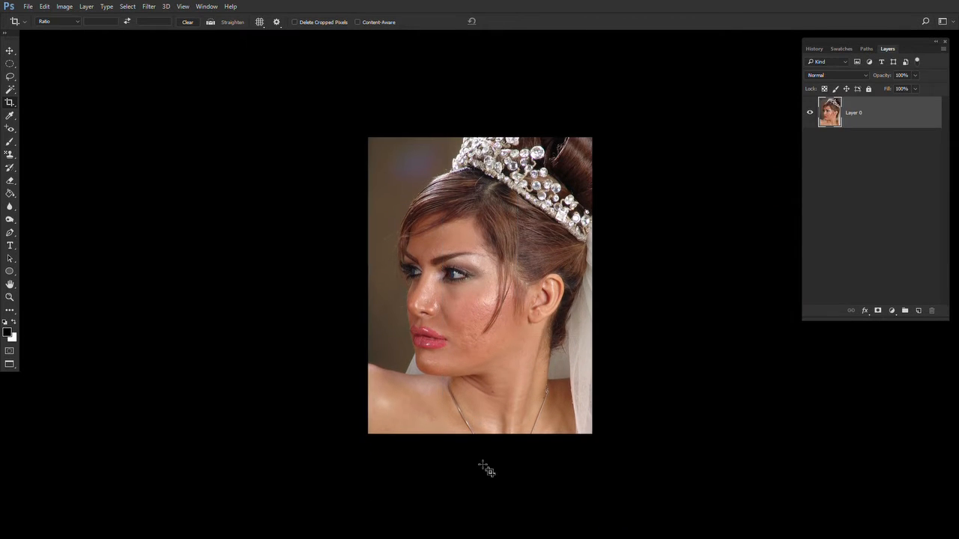
- Zoom in on the lower face and neck and switch to the Clone Stamp tool
{"action": "key", "text": "z"}
{"action": "left_click", "coordinate": [503, 249]}
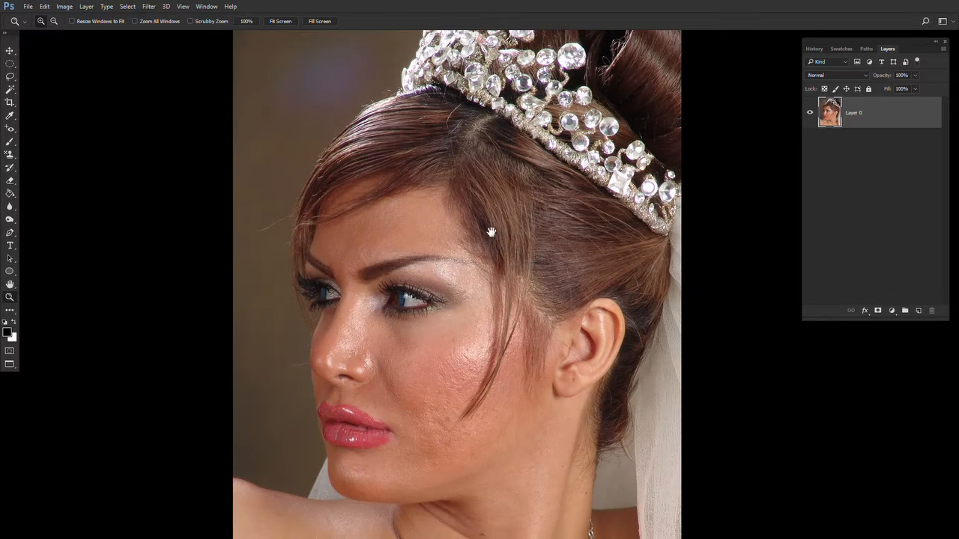
{"action": "left_click_drag", "start_coordinate": [505, 249], "coordinate": [484, 201]}
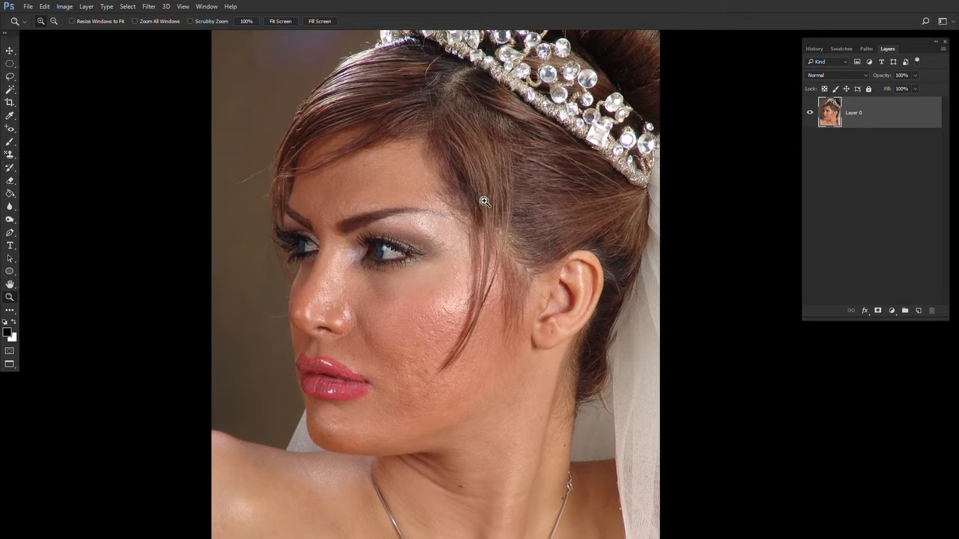
{"action": "double_click", "coordinate": [399, 360]}
{"action": "left_click_drag", "start_coordinate": [420, 377], "coordinate": [385, 106]}
{"action": "key", "text": "s"}
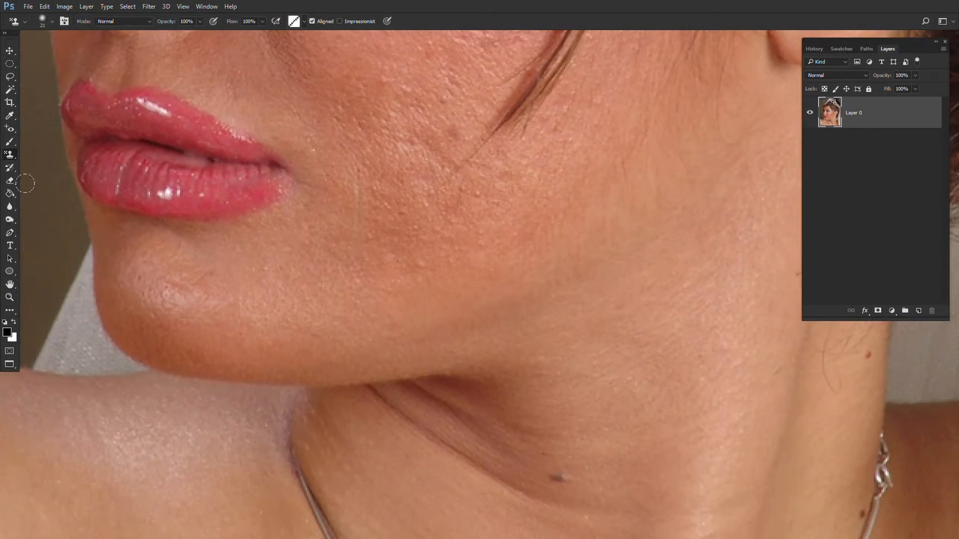
{"action": "right_click", "coordinate": [10, 158]}
{"action": "left_click", "coordinate": [60, 153]}
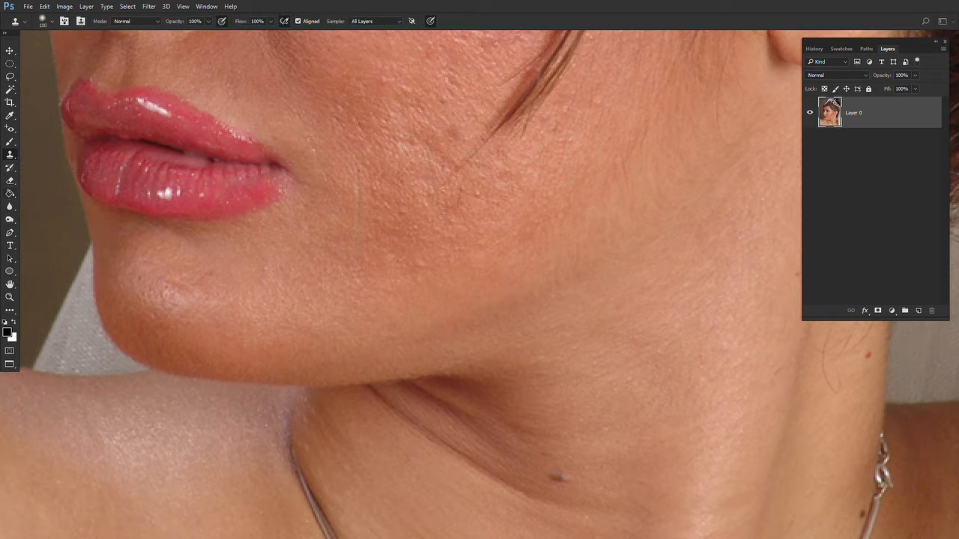
- Pick a soft round brush preset for the Clone Stamp
{"action": "right_click", "coordinate": [358, 240]}
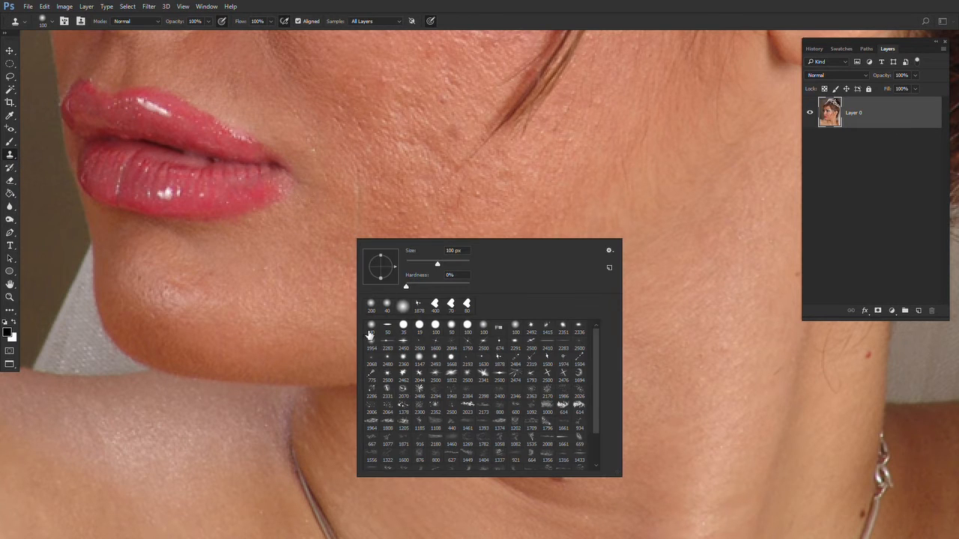
{"action": "left_click", "coordinate": [373, 332]}
{"action": "left_click", "coordinate": [565, 12]}
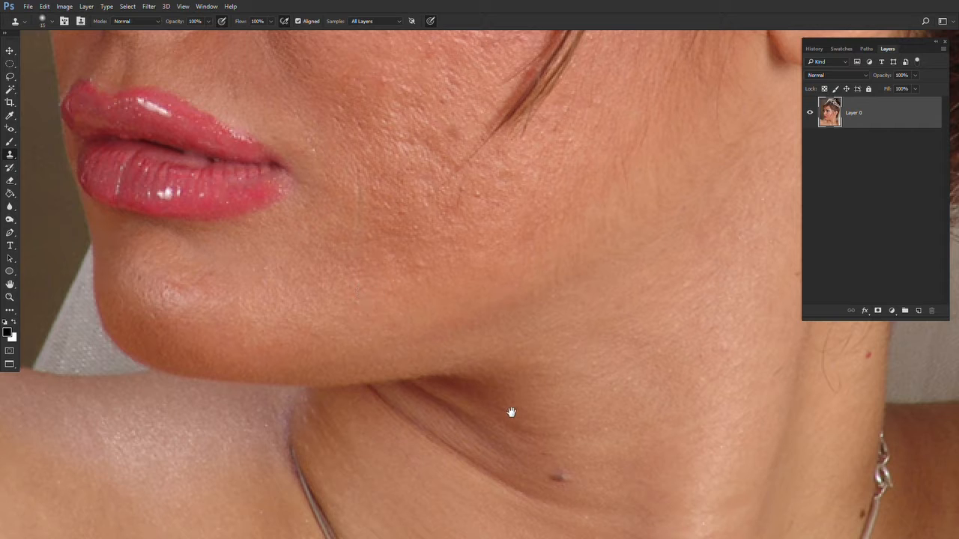
- Clone over the dark mole in the neck fold
{"action": "mouse_move", "coordinate": [511, 412]}
{"action": "left_mouse_down"}
{"action": "mouse_move", "coordinate": [377, 250]}
{"action": "mouse_move", "coordinate": [367, 269]}
{"action": "left_mouse_up"}
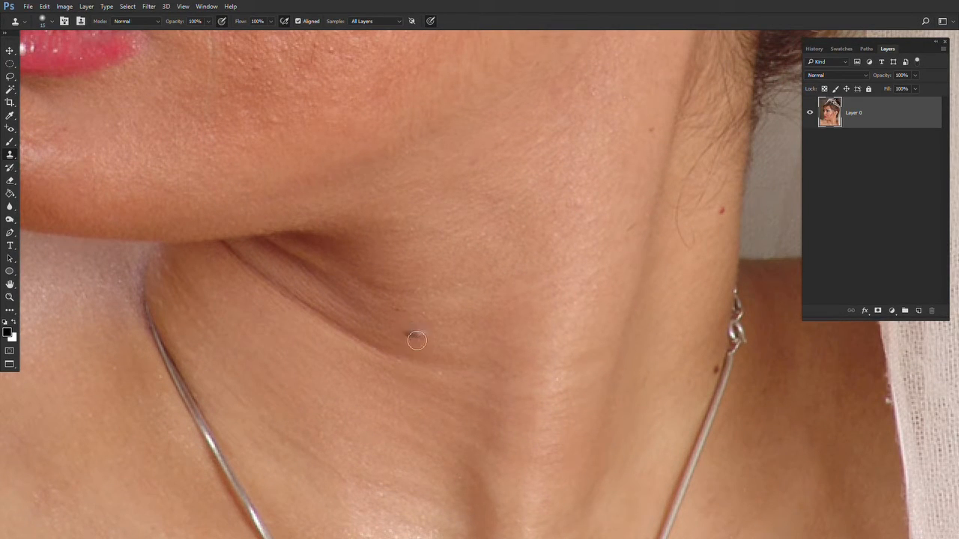
{"action": "left_click_drag", "start_coordinate": [424, 315], "coordinate": [425, 322]}
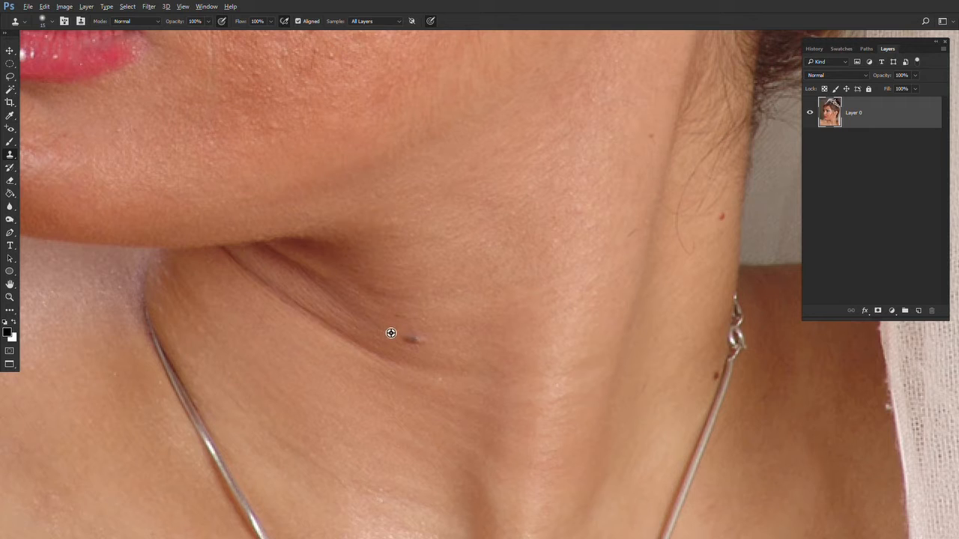
{"action": "left_click", "coordinate": [391, 332], "text": "alt"}
{"action": "left_click", "coordinate": [413, 342]}
- Clone away stray hairs and spots along the right side of the neck
{"action": "left_click_drag", "start_coordinate": [454, 312], "coordinate": [247, 339]}
{"action": "left_click", "coordinate": [509, 264], "text": "alt"}
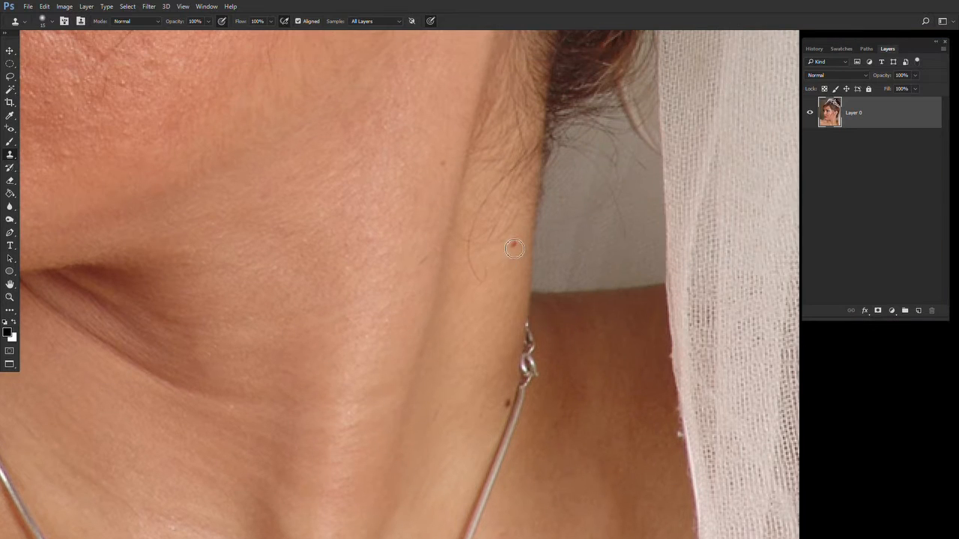
{"action": "left_click", "coordinate": [514, 248]}
{"action": "left_click_drag", "start_coordinate": [516, 319], "coordinate": [524, 247]}
{"action": "left_click", "coordinate": [515, 327]}
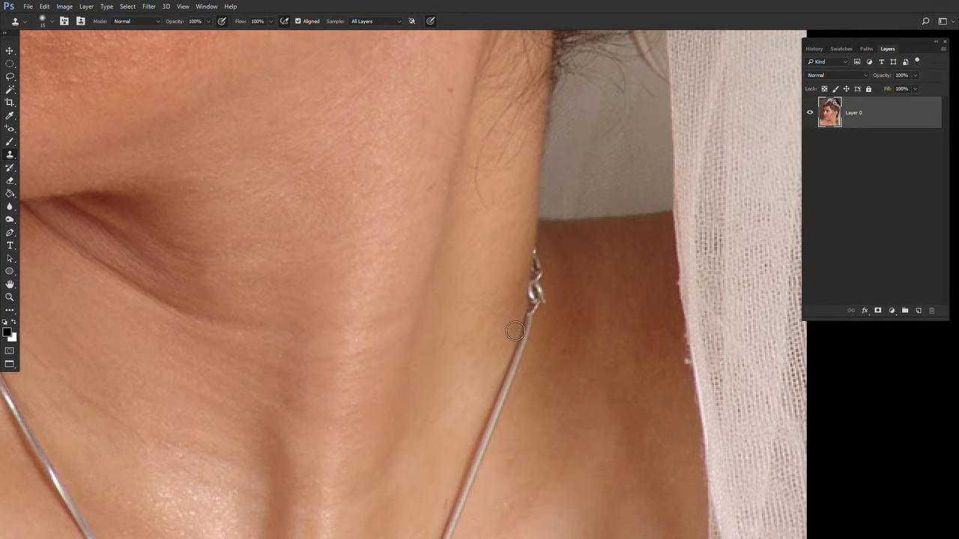
{"action": "left_click_drag", "start_coordinate": [420, 130], "coordinate": [438, 299]}
{"action": "left_click", "coordinate": [470, 290], "text": "alt"}
{"action": "left_click", "coordinate": [471, 265]}
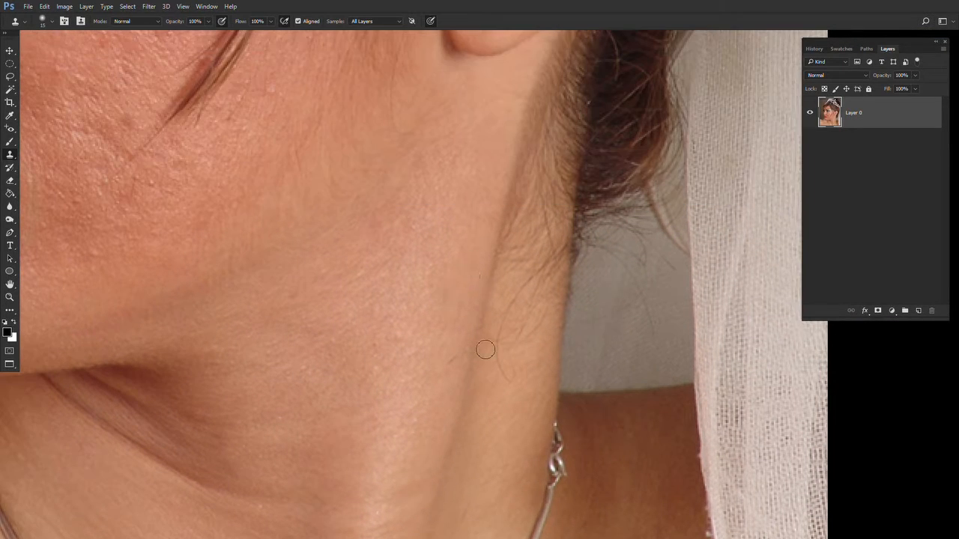
{"action": "left_click_drag", "start_coordinate": [503, 489], "coordinate": [559, 250]}
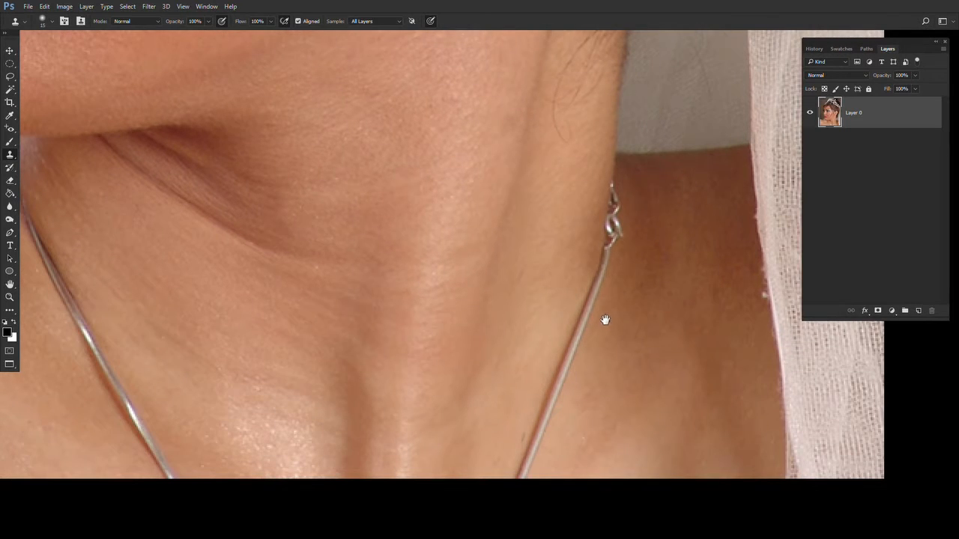
- Clone out blemishes on the lower neck beside the necklace and undo the last stamp
{"action": "left_click_drag", "start_coordinate": [606, 320], "coordinate": [603, 330]}
{"action": "left_click", "coordinate": [656, 311], "text": "alt"}
{"action": "left_click", "coordinate": [644, 300]}
{"action": "left_click_drag", "start_coordinate": [622, 297], "coordinate": [692, 176]}
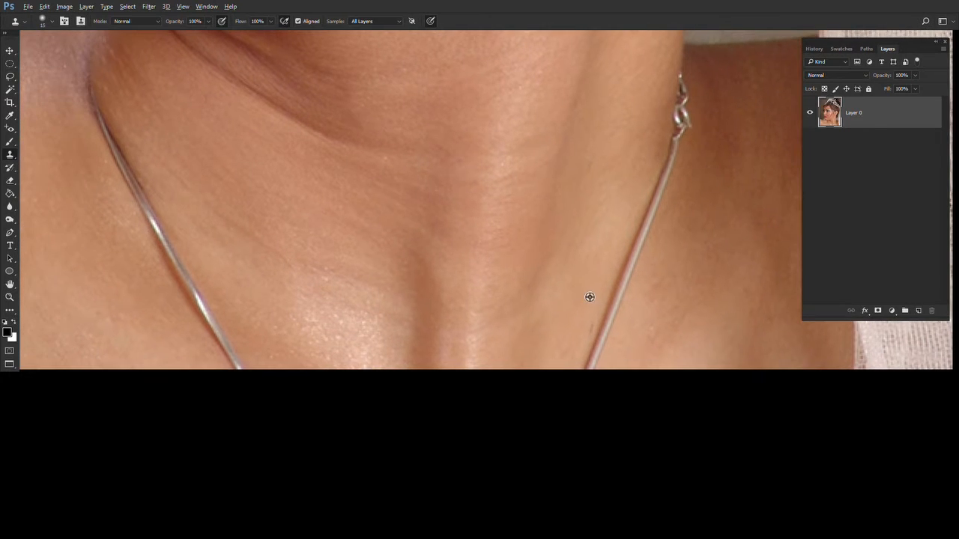
{"action": "left_click_drag", "start_coordinate": [551, 336], "coordinate": [430, 403]}
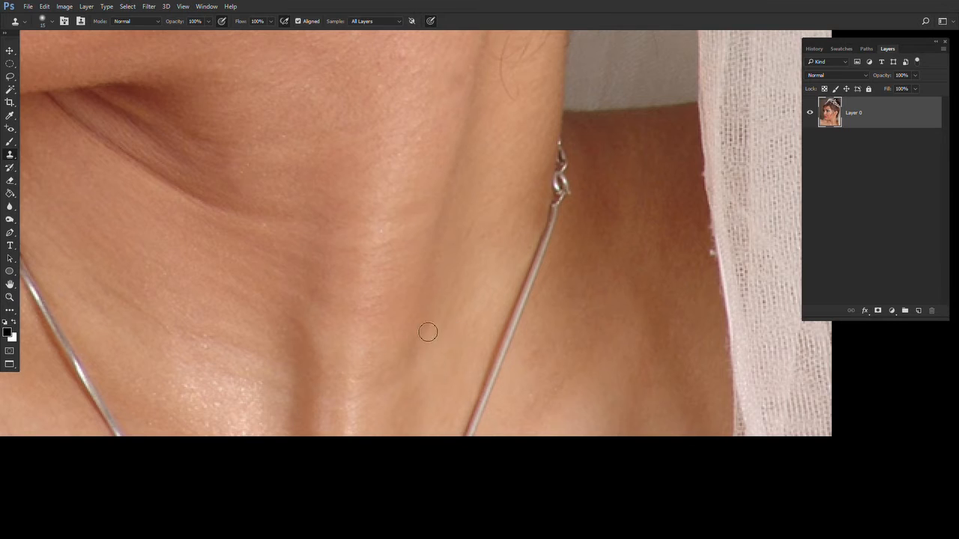
{"action": "left_click", "coordinate": [619, 336], "text": "alt"}
{"action": "key", "text": "ctrl+z"}
- Smooth the shoulder skin below the chin with a clone stroke
{"action": "left_click_drag", "start_coordinate": [322, 328], "coordinate": [640, 312]}
{"action": "mouse_move", "coordinate": [269, 284]}
{"action": "left_mouse_down"}
{"action": "mouse_move", "coordinate": [546, 377]}
{"action": "mouse_move", "coordinate": [618, 371]}
{"action": "left_mouse_up"}
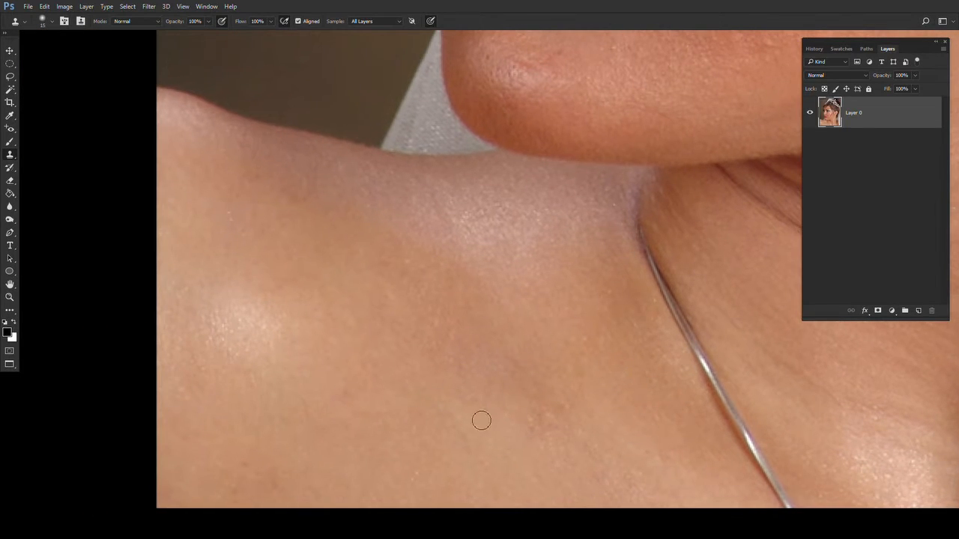
{"action": "left_click_drag", "start_coordinate": [467, 323], "coordinate": [335, 395]}
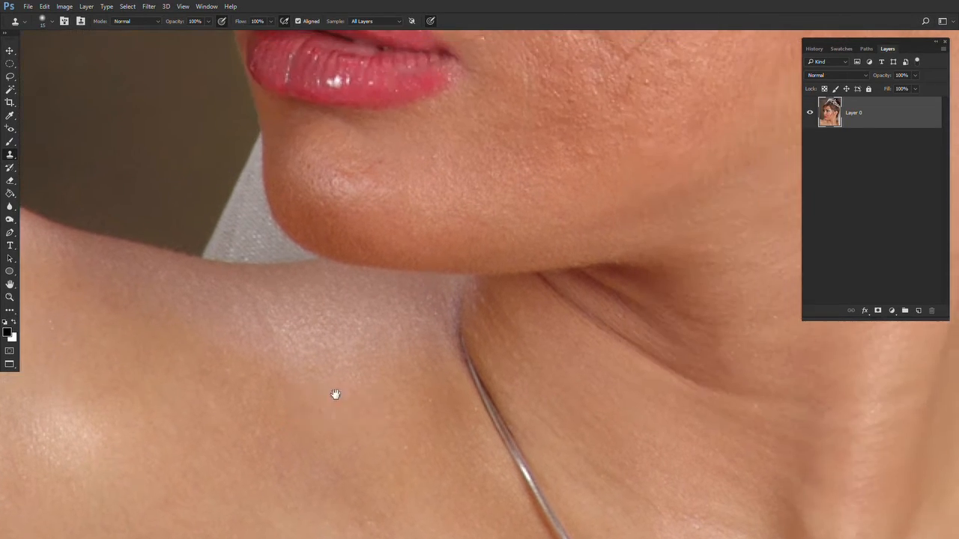
- Clone out blemishes on the cheek beside the corner of the mouth
{"action": "left_click_drag", "start_coordinate": [430, 150], "coordinate": [324, 386]}
{"action": "left_click_drag", "start_coordinate": [287, 426], "coordinate": [435, 387]}
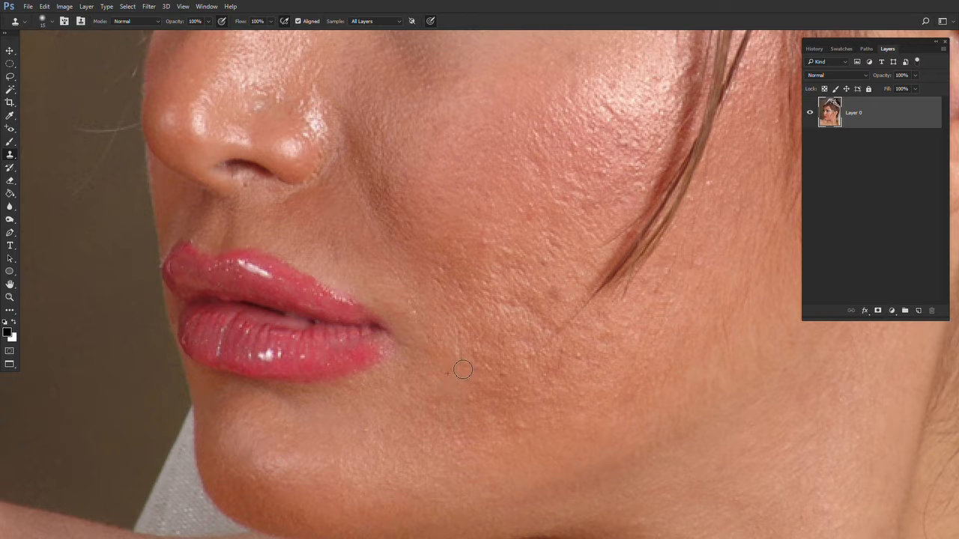
{"action": "left_click_drag", "start_coordinate": [463, 370], "coordinate": [458, 355]}
{"action": "left_click", "coordinate": [451, 344], "text": "alt"}
{"action": "mouse_move", "coordinate": [567, 277]}
{"action": "left_mouse_down"}
{"action": "mouse_move", "coordinate": [476, 344]}
{"action": "mouse_move", "coordinate": [457, 399]}
{"action": "left_mouse_up"}
{"action": "left_click", "coordinate": [475, 346], "text": "alt"}
{"action": "left_click", "coordinate": [467, 363]}
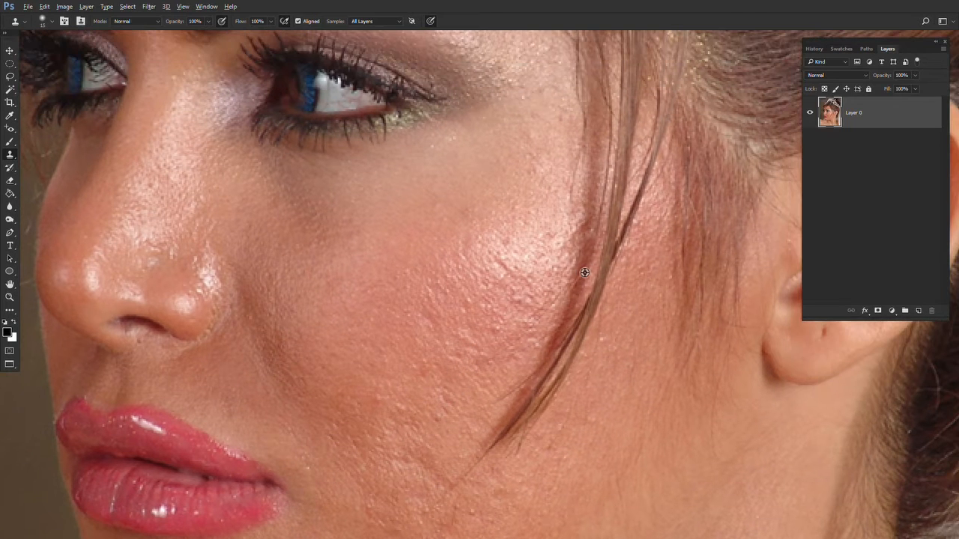
- Clone out bumps on the cheek next to the hair strand
{"action": "left_click", "coordinate": [518, 262], "text": "alt"}
{"action": "left_click", "coordinate": [503, 265]}
{"action": "left_click", "coordinate": [512, 240], "text": "alt"}
{"action": "left_click", "coordinate": [504, 244]}
{"action": "left_click_drag", "start_coordinate": [486, 287], "coordinate": [499, 352]}
{"action": "left_click", "coordinate": [454, 284], "text": "alt"}
{"action": "left_click", "coordinate": [471, 275]}
{"action": "left_click", "coordinate": [450, 281], "text": "alt"}
{"action": "left_click", "coordinate": [443, 274]}
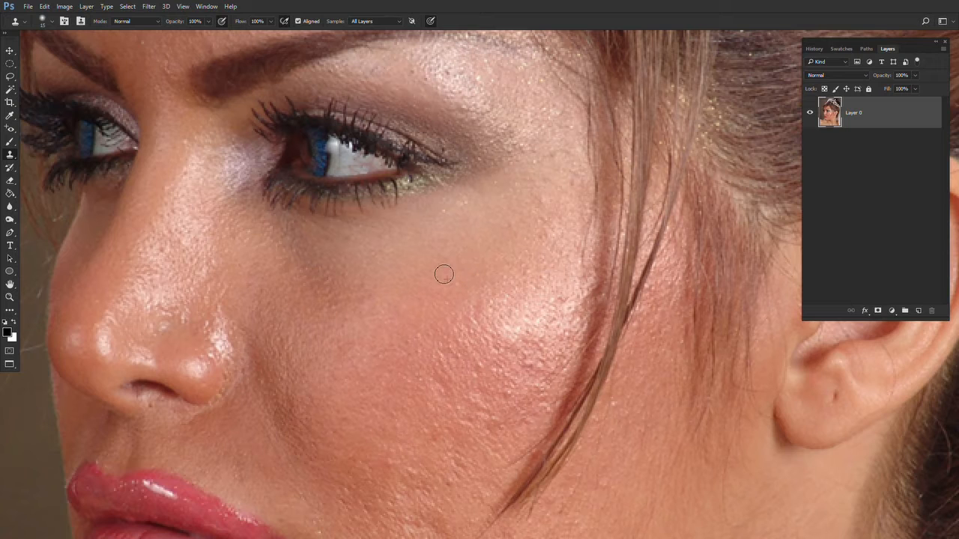
- Clone over the cheek skin below the eye and beside the nose
{"action": "left_click_drag", "start_coordinate": [415, 307], "coordinate": [457, 349]}
{"action": "left_click_drag", "start_coordinate": [318, 325], "coordinate": [369, 355]}
{"action": "left_click", "coordinate": [271, 342], "text": "alt"}
{"action": "left_click", "coordinate": [272, 360]}
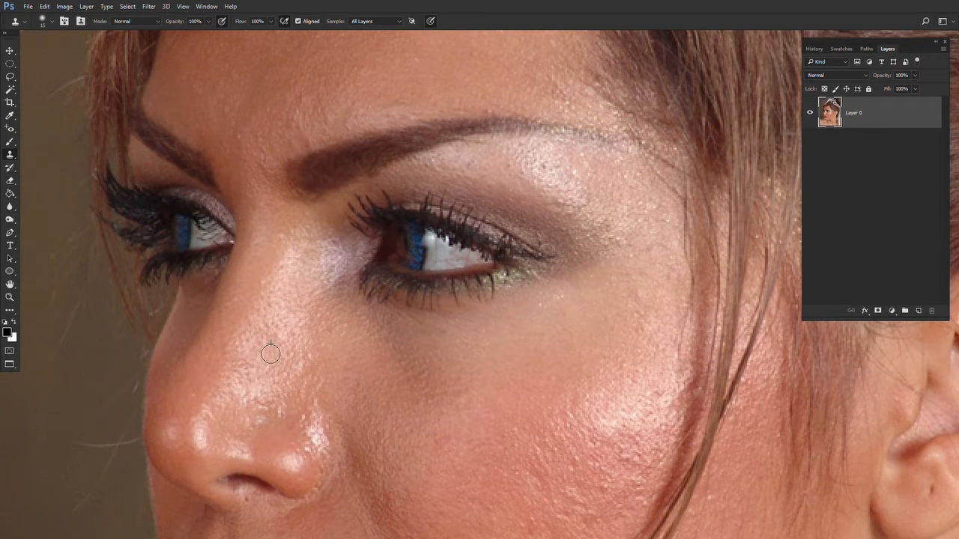
- Clone out blemishes on the nose bridge, nose tip and below the nostril
{"action": "left_click_drag", "start_coordinate": [272, 307], "coordinate": [323, 254]}
{"action": "left_click", "coordinate": [321, 342], "text": "alt"}
{"action": "left_click", "coordinate": [311, 350]}
{"action": "left_click", "coordinate": [334, 385], "text": "alt"}
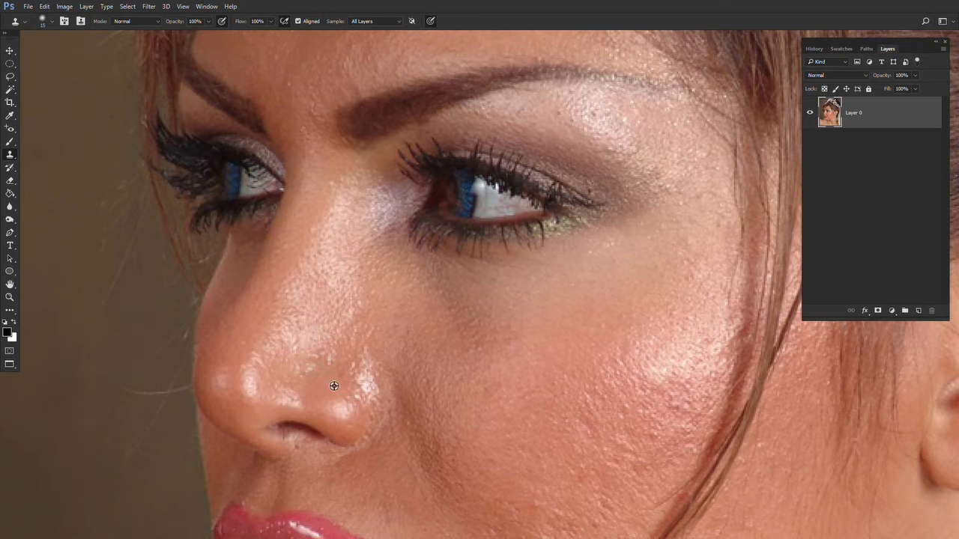
{"action": "left_click", "coordinate": [337, 379]}
{"action": "left_click_drag", "start_coordinate": [301, 455], "coordinate": [385, 366]}
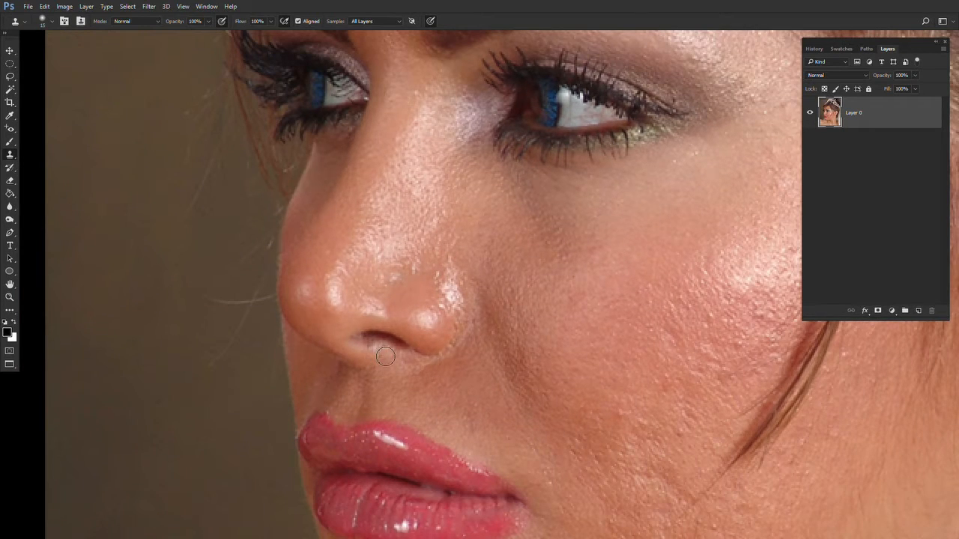
{"action": "left_click_drag", "start_coordinate": [451, 416], "coordinate": [419, 367]}
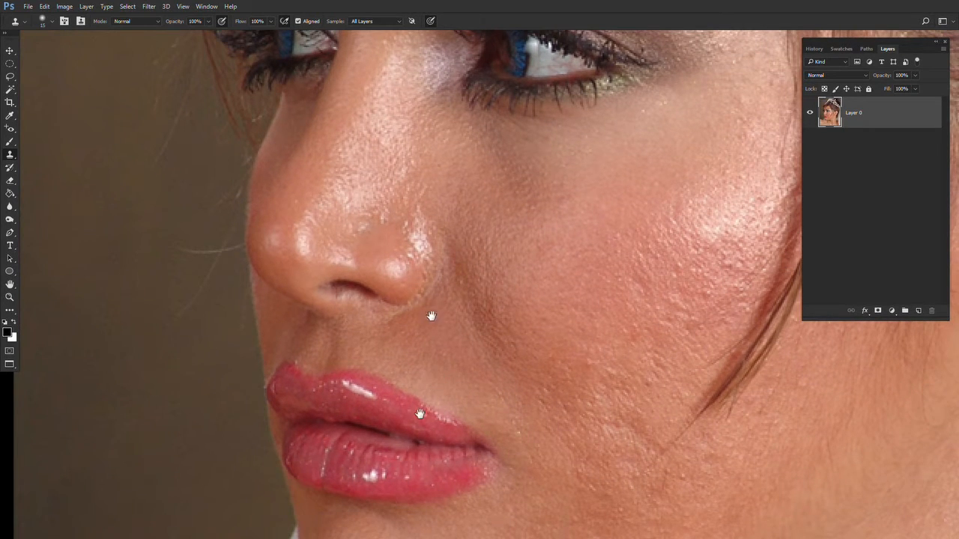
{"action": "left_click_drag", "start_coordinate": [487, 97], "coordinate": [424, 445]}
{"action": "left_click_drag", "start_coordinate": [419, 259], "coordinate": [425, 279]}
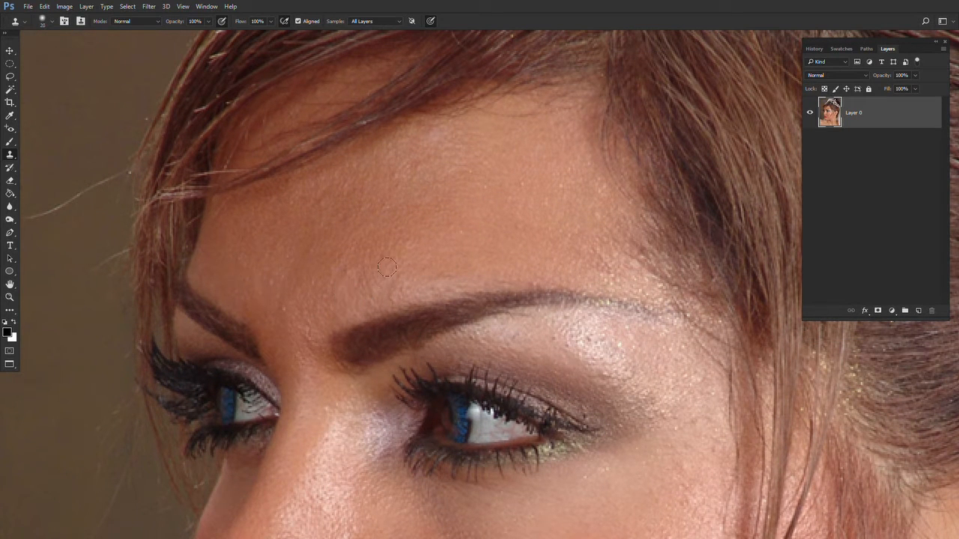
- Clone out marks on the forehead and around the outer end of the brow
{"action": "left_click_drag", "start_coordinate": [301, 301], "coordinate": [288, 329]}
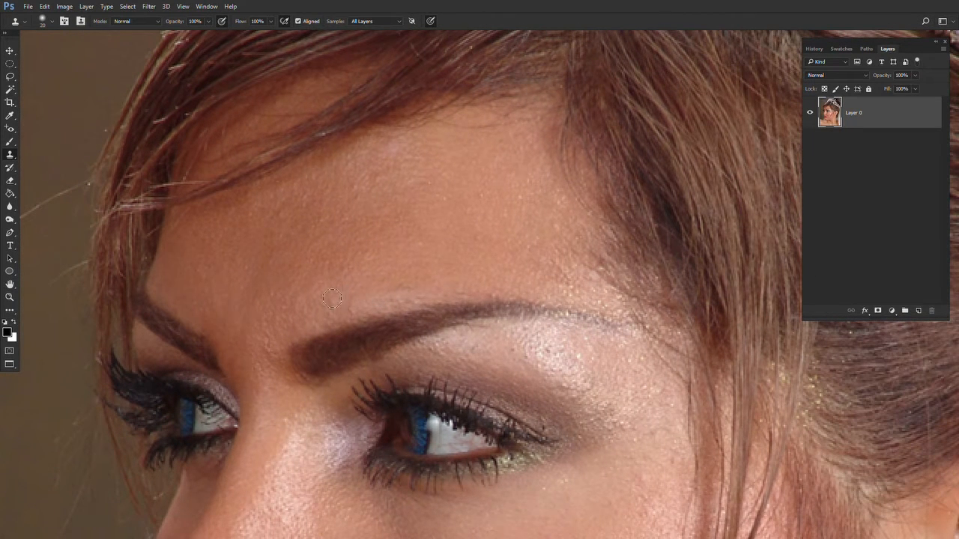
{"action": "left_click_drag", "start_coordinate": [411, 250], "coordinate": [330, 139]}
{"action": "left_click", "coordinate": [445, 241], "text": "alt"}
{"action": "mouse_move", "coordinate": [455, 233]}
{"action": "left_mouse_down"}
{"action": "mouse_move", "coordinate": [466, 240]}
{"action": "mouse_move", "coordinate": [419, 254]}
{"action": "mouse_move", "coordinate": [374, 232]}
{"action": "left_mouse_up"}
{"action": "left_click", "coordinate": [433, 242]}
{"action": "left_click", "coordinate": [419, 245], "text": "alt"}
{"action": "left_click", "coordinate": [432, 253]}
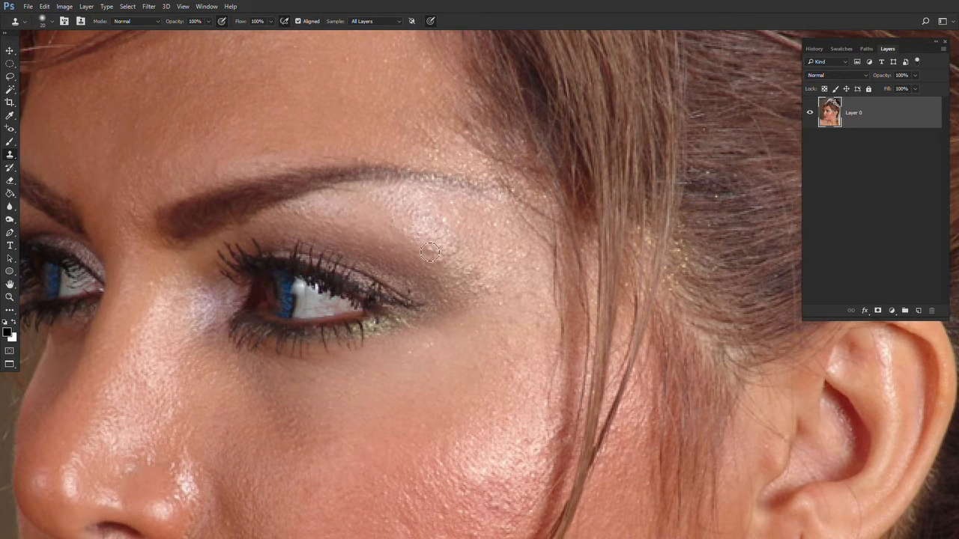
- Reduce the brush size and clone out spots on the cheekbone below the eye
{"action": "key", "text": "["}
{"action": "left_click_drag", "start_coordinate": [519, 364], "coordinate": [506, 329]}
{"action": "left_click", "coordinate": [470, 355], "text": "alt"}
{"action": "left_click", "coordinate": [472, 340]}
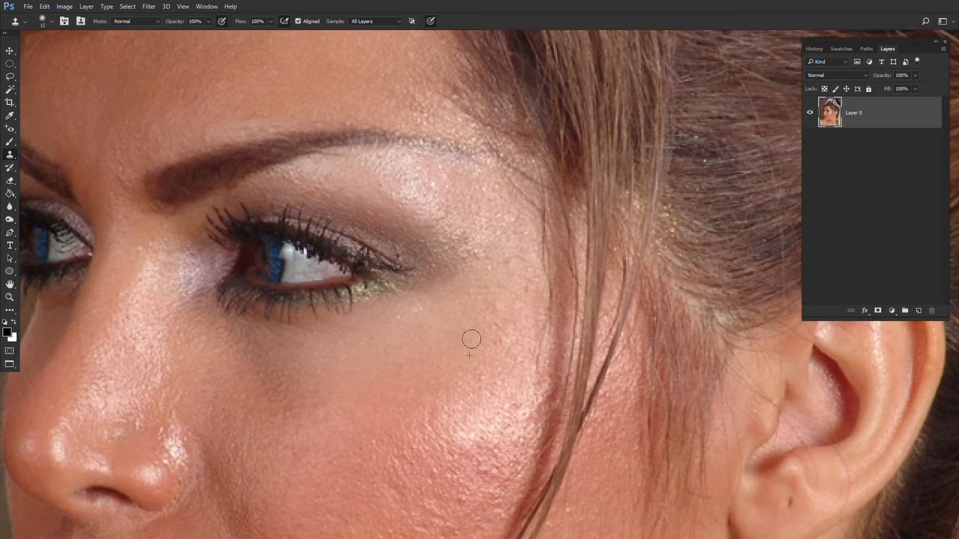
{"action": "left_click", "coordinate": [473, 350], "text": "alt"}
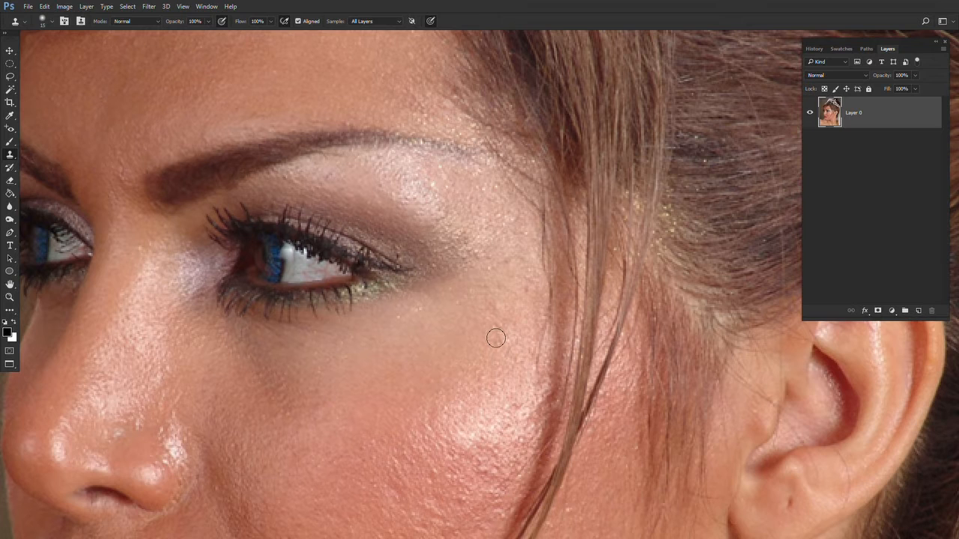
- Clone over the cheek crease near the hair strand
{"action": "left_click", "coordinate": [10, 130]}
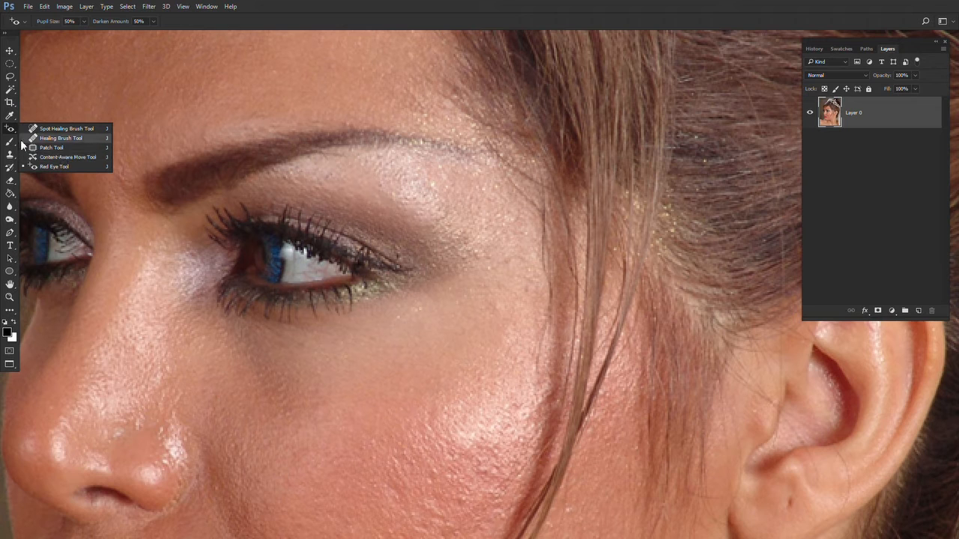
{"action": "key", "text": "s"}
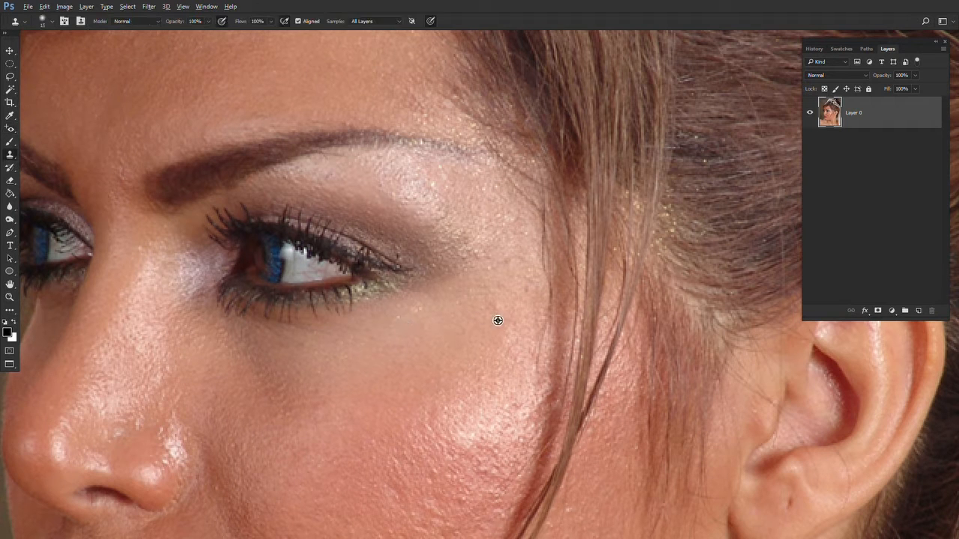
{"action": "scroll", "coordinate": [507, 259], "scroll_direction": "down", "scroll_amount": 5}
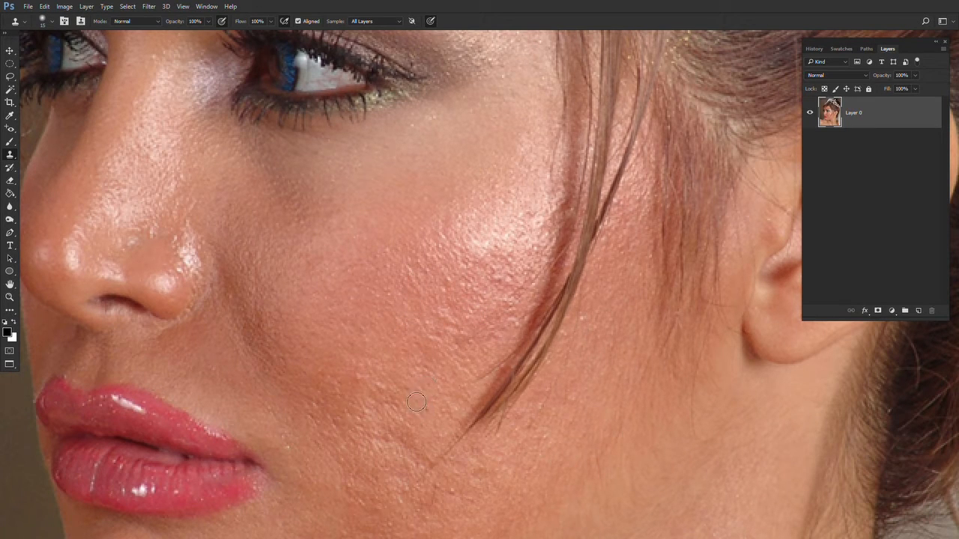
{"action": "left_click_drag", "start_coordinate": [448, 362], "coordinate": [423, 304]}
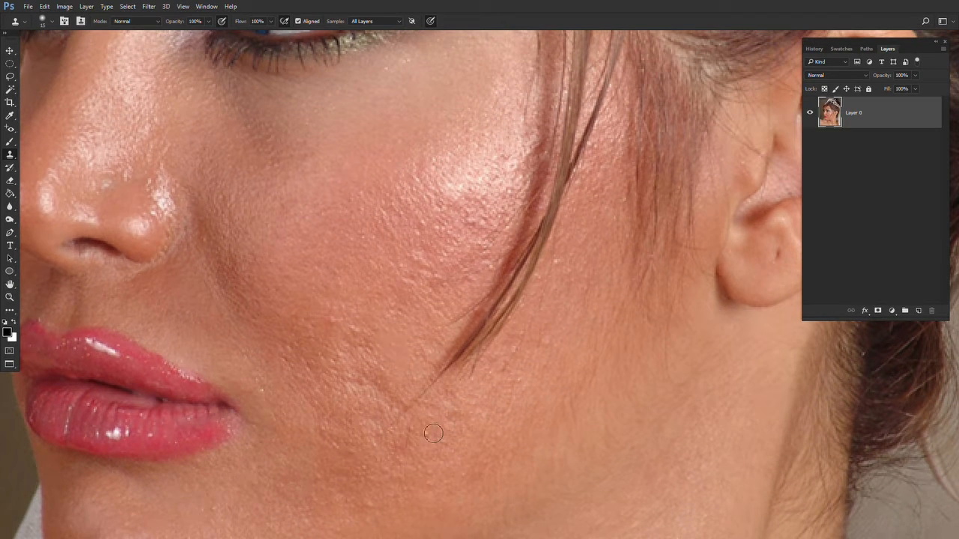
- Clone out a small blemish on the cheek near the ear lobe
{"action": "left_click_drag", "start_coordinate": [525, 406], "coordinate": [405, 411]}
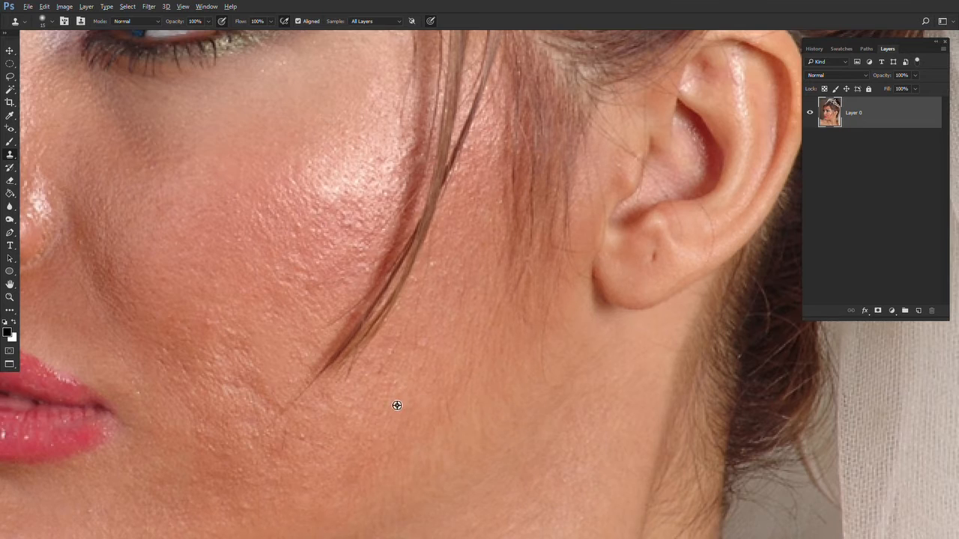
{"action": "left_click_drag", "start_coordinate": [572, 330], "coordinate": [552, 367]}
{"action": "left_click", "coordinate": [633, 297]}
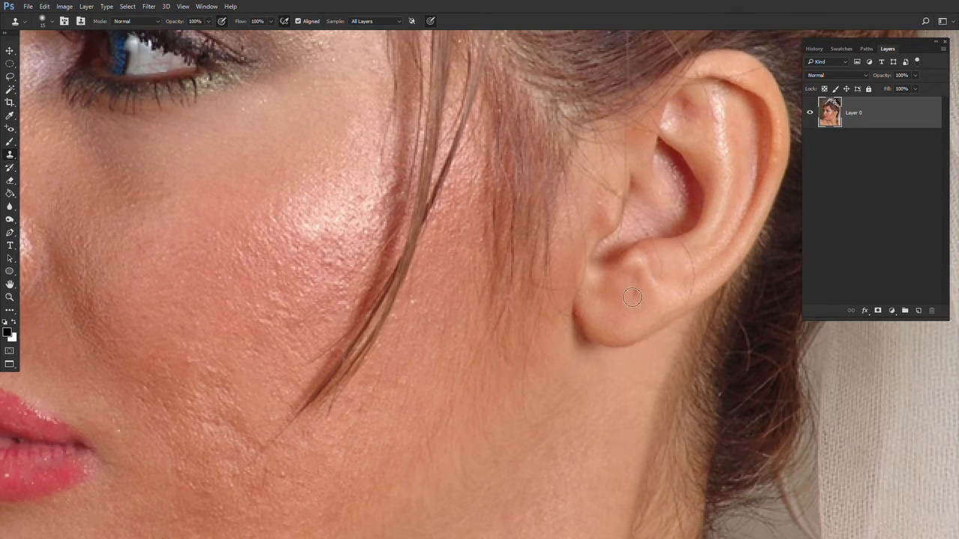
{"action": "left_click_drag", "start_coordinate": [544, 317], "coordinate": [541, 332]}
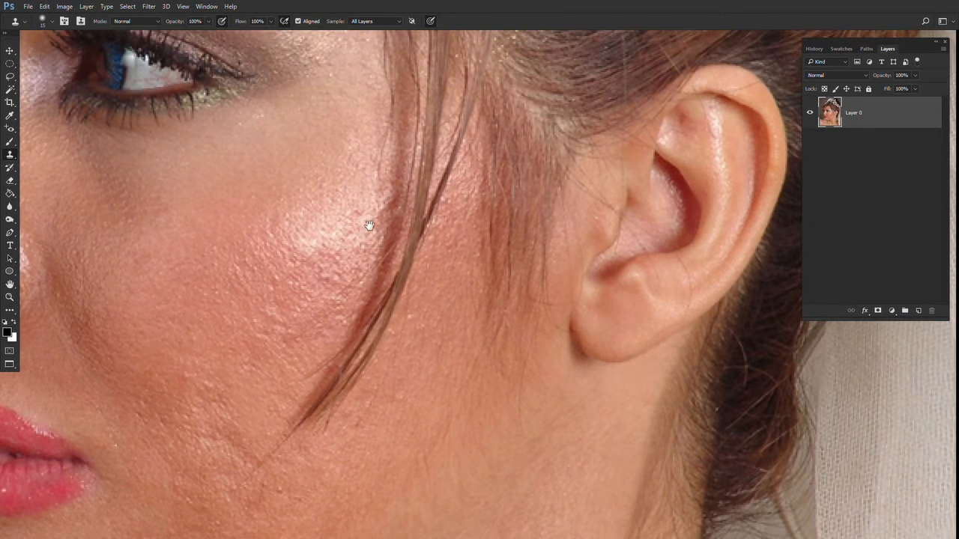
- Clone over the lower end of the cheek crease toward the jaw
{"action": "left_click_drag", "start_coordinate": [370, 225], "coordinate": [525, 317]}
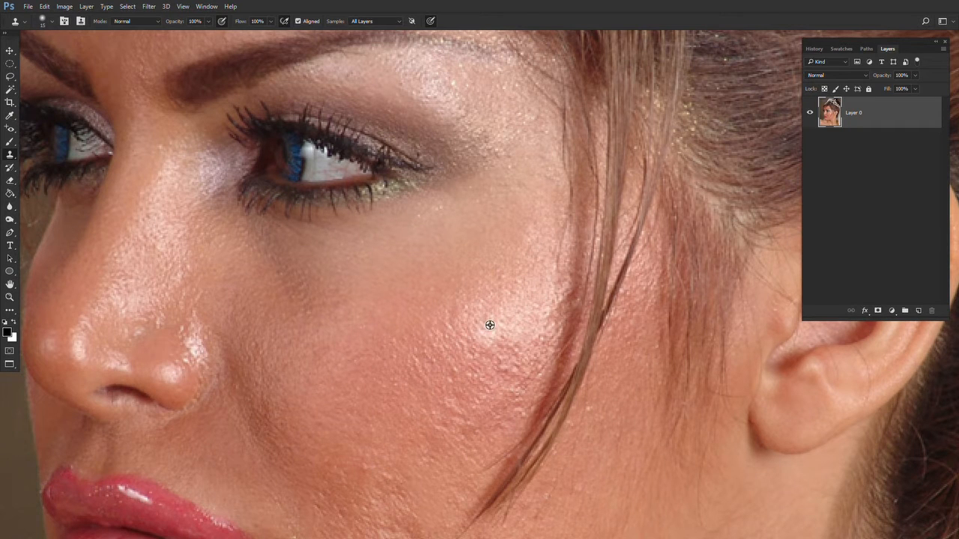
{"action": "left_click_drag", "start_coordinate": [448, 393], "coordinate": [515, 230]}
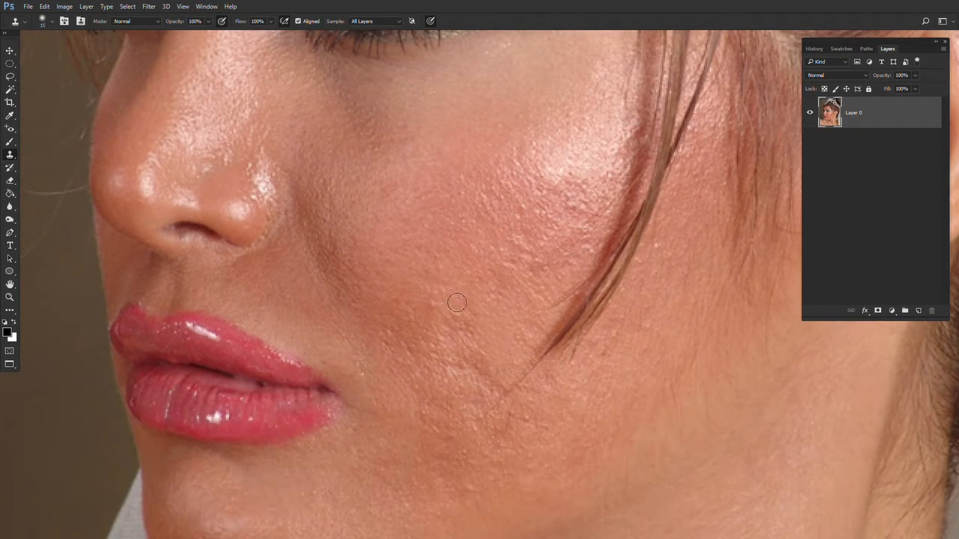
{"action": "left_click_drag", "start_coordinate": [479, 388], "coordinate": [417, 275]}
{"action": "left_click", "coordinate": [456, 346], "text": "alt"}
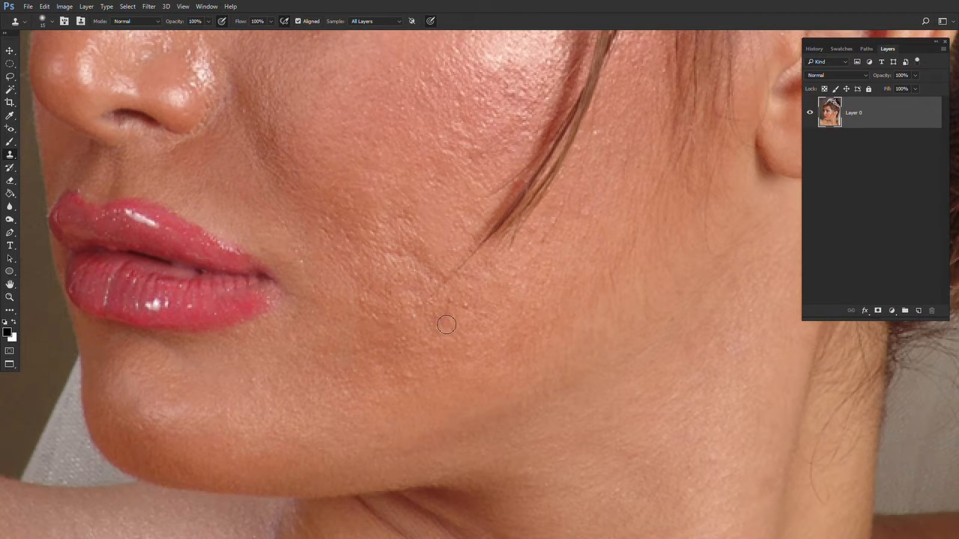
{"action": "left_click_drag", "start_coordinate": [447, 326], "coordinate": [447, 314]}
- Clone out a spot on the upper forehead below the hairline
{"action": "left_click_drag", "start_coordinate": [301, 279], "coordinate": [357, 338]}
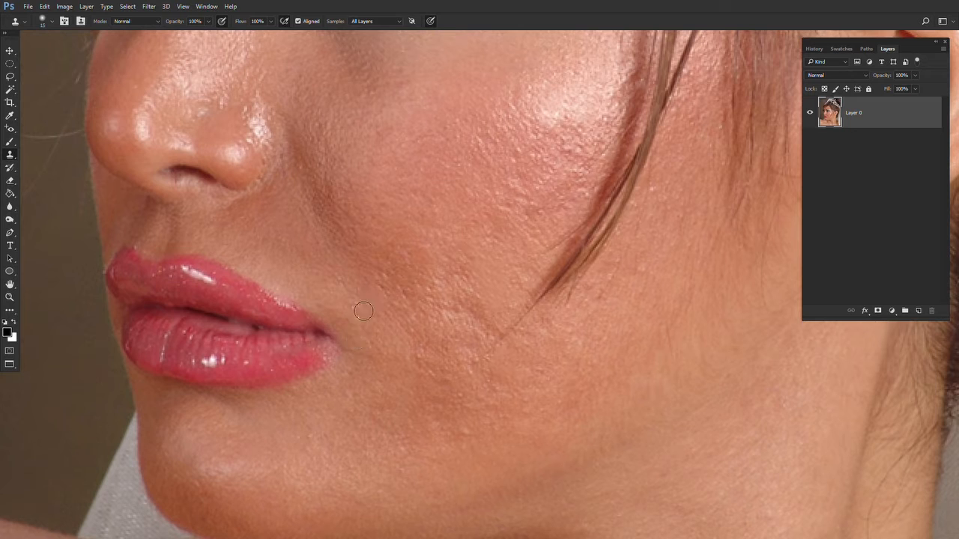
{"action": "left_click_drag", "start_coordinate": [296, 246], "coordinate": [305, 282]}
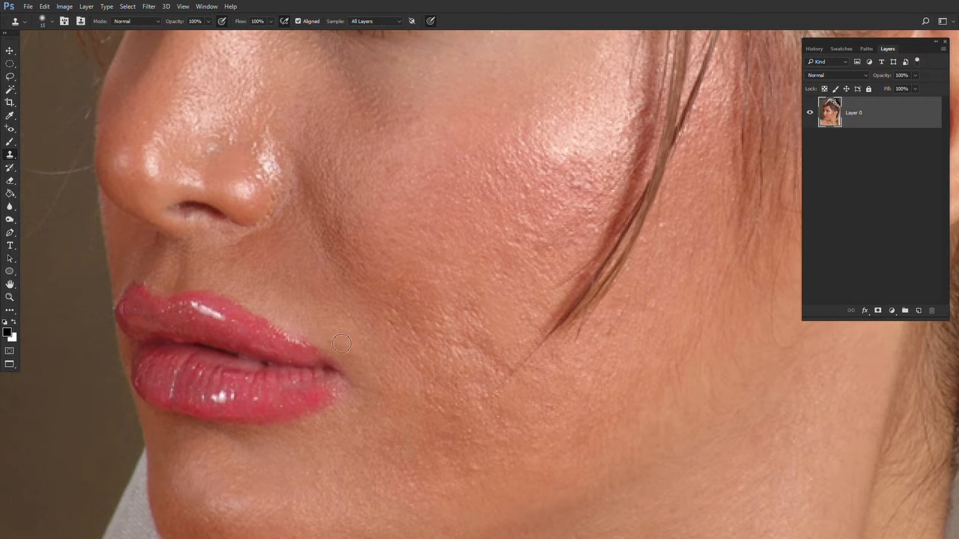
{"action": "left_click_drag", "start_coordinate": [253, 210], "coordinate": [326, 344]}
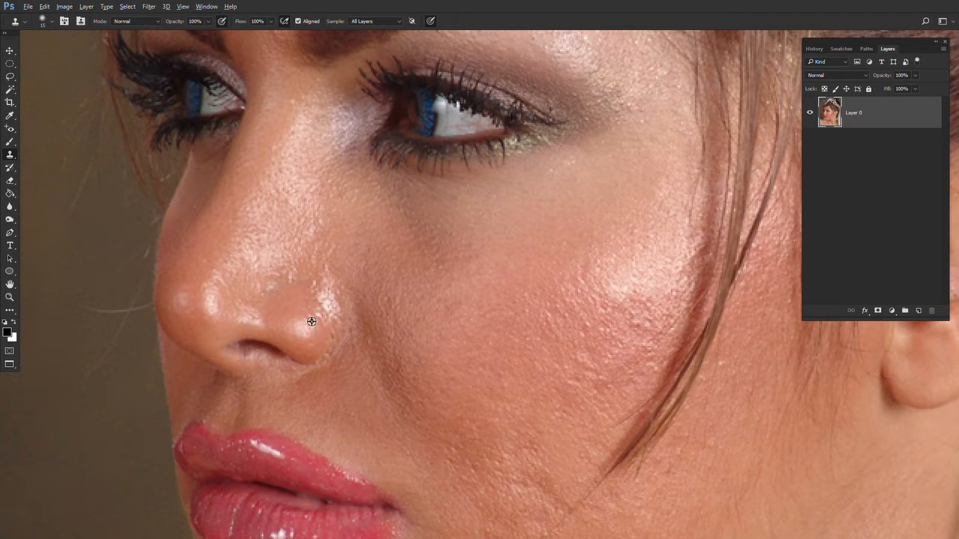
{"action": "left_click_drag", "start_coordinate": [377, 208], "coordinate": [349, 338]}
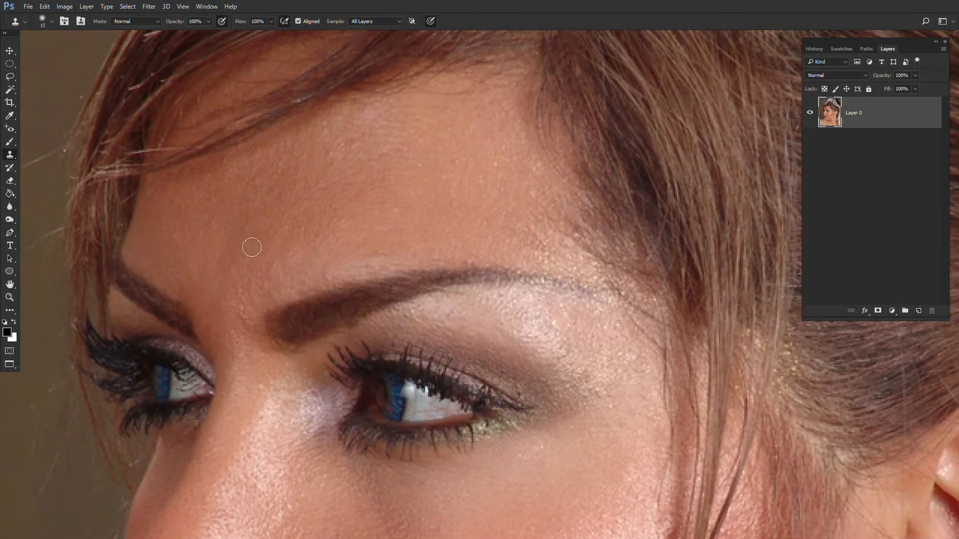
{"action": "left_click_drag", "start_coordinate": [240, 262], "coordinate": [352, 278]}
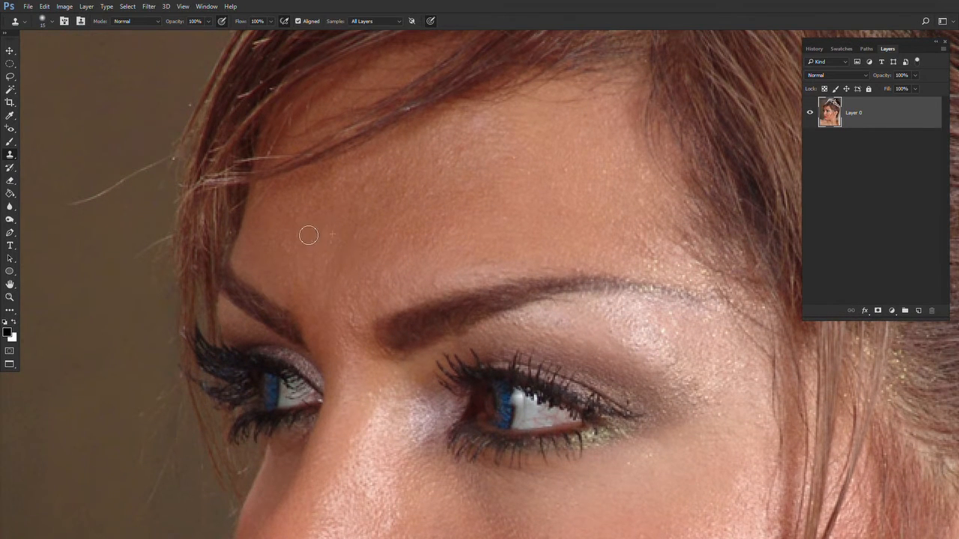
{"action": "left_click", "coordinate": [281, 220], "text": "alt"}
- Lower the Clone Stamp opacity to 30% and soften spots on the cheek below the eye
{"action": "left_click_drag", "start_coordinate": [475, 419], "coordinate": [398, 75]}
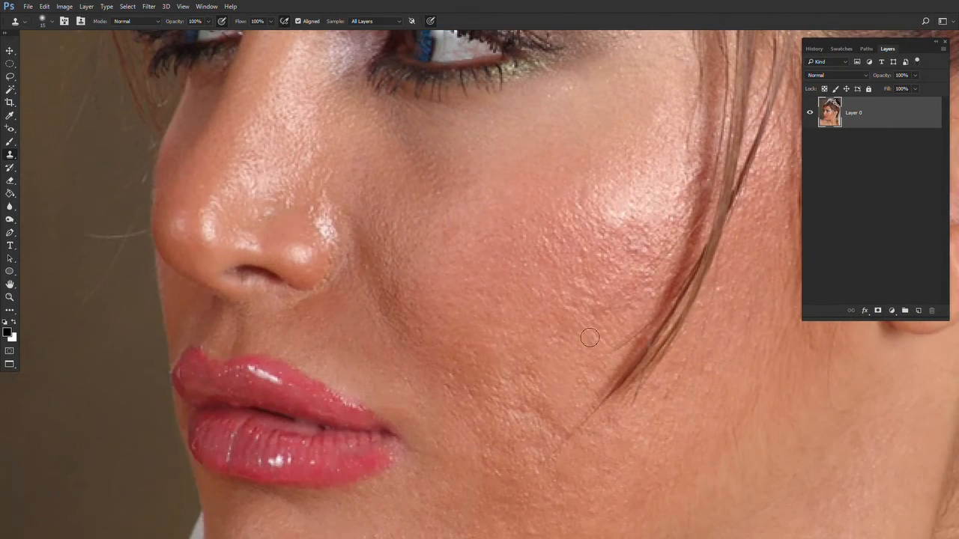
{"action": "left_click_drag", "start_coordinate": [589, 338], "coordinate": [456, 260]}
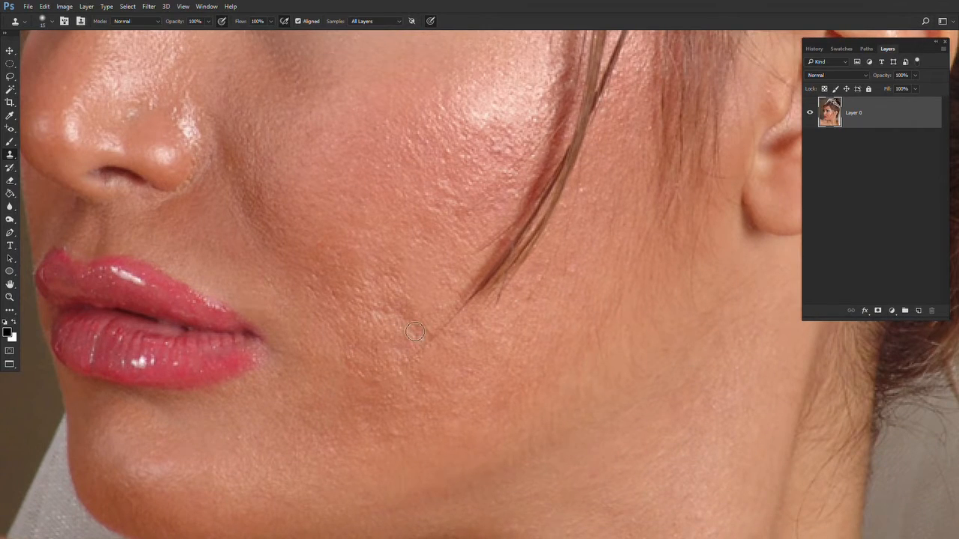
{"action": "left_click_drag", "start_coordinate": [460, 239], "coordinate": [546, 370]}
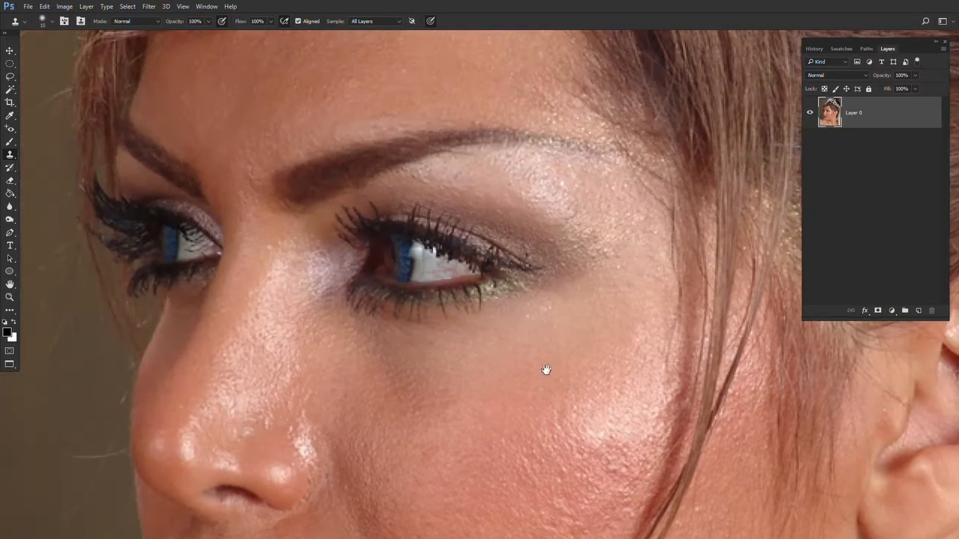
{"action": "left_click_drag", "start_coordinate": [272, 248], "coordinate": [397, 381]}
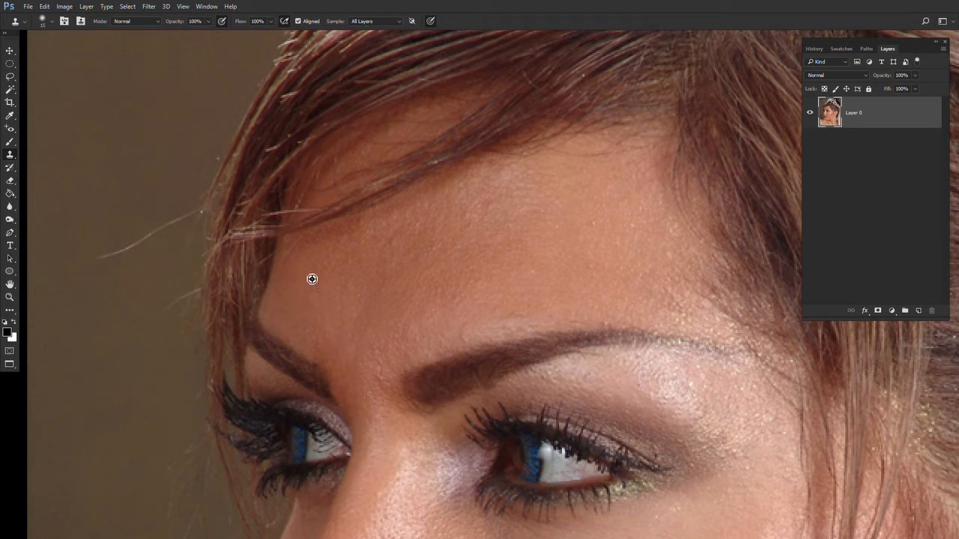
{"action": "left_click_drag", "start_coordinate": [312, 300], "coordinate": [311, 195]}
{"action": "scroll", "coordinate": [311, 194], "scroll_direction": "down", "scroll_amount": 3}
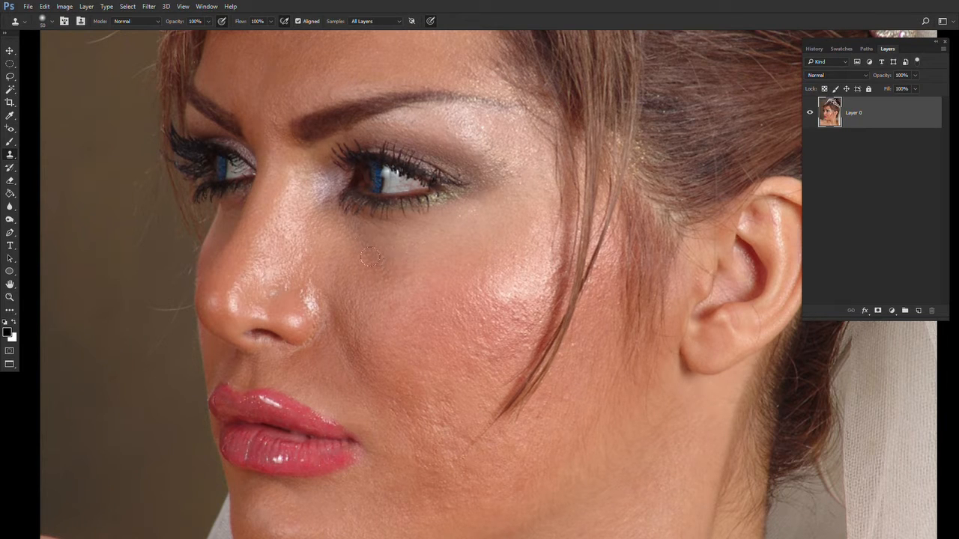
{"action": "left_click", "coordinate": [206, 22]}
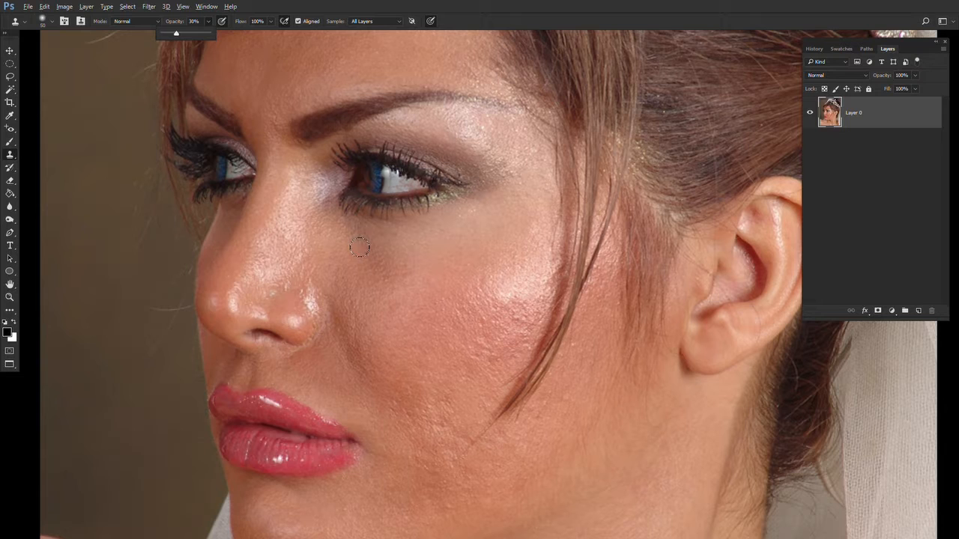
{"action": "left_click", "coordinate": [349, 268]}
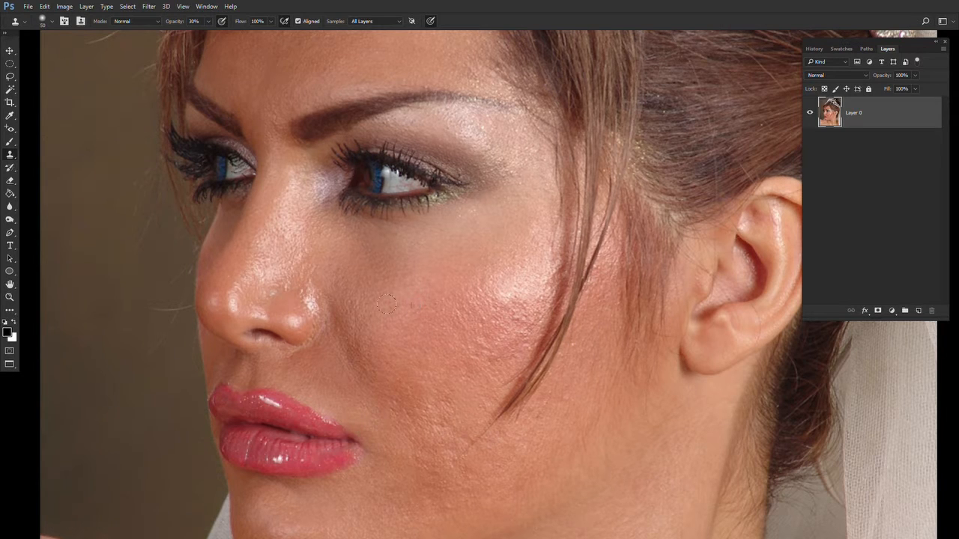
{"action": "left_click_drag", "start_coordinate": [435, 386], "coordinate": [389, 326]}
{"action": "left_click", "coordinate": [409, 330], "text": "alt"}
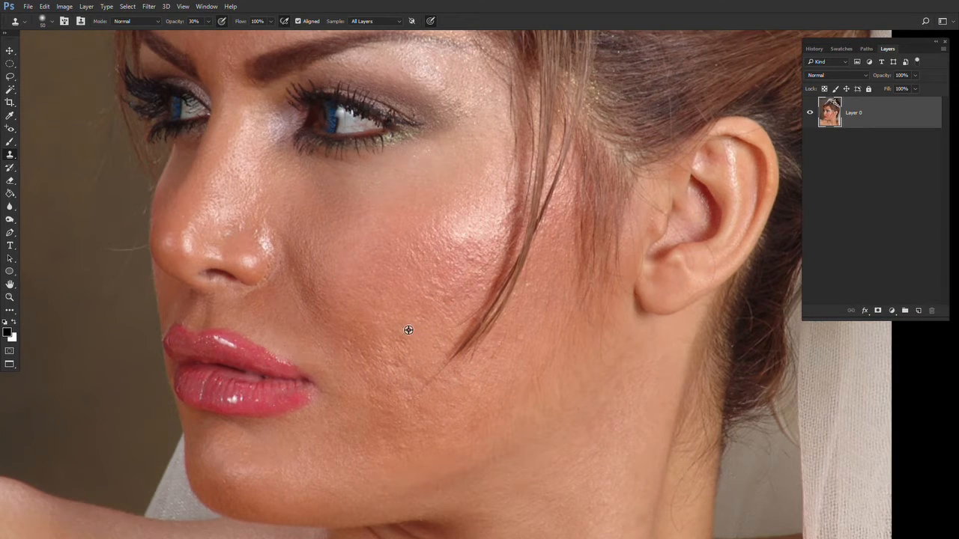
- Blend blemishes along the lower cheek and jaw line at 30% opacity
{"action": "scroll", "coordinate": [386, 350], "scroll_direction": "down", "scroll_amount": 2}
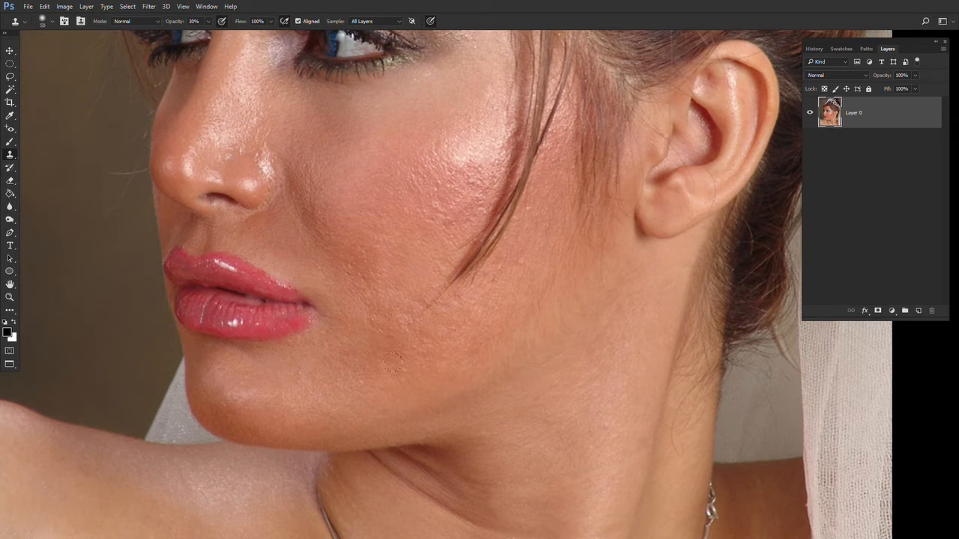
{"action": "left_click", "coordinate": [439, 339], "text": "alt"}
{"action": "left_click", "coordinate": [389, 311]}
{"action": "left_click", "coordinate": [400, 290]}
{"action": "left_click", "coordinate": [424, 286], "text": "alt"}
{"action": "left_click_drag", "start_coordinate": [444, 174], "coordinate": [430, 260]}
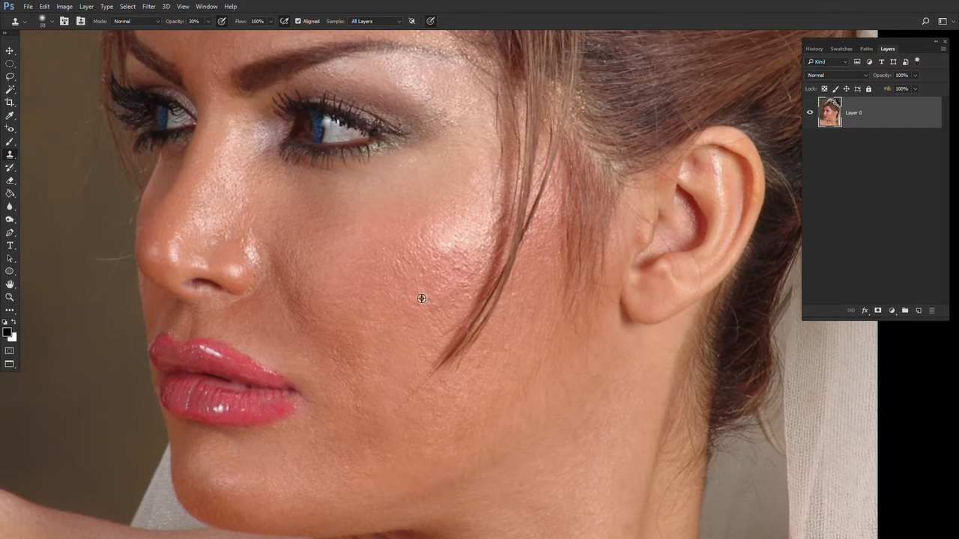
- Continue softening marks across the lower cheek above the jaw with light clone clicks
{"action": "left_click", "coordinate": [412, 273], "text": "alt"}
{"action": "left_click", "coordinate": [363, 327], "text": "alt"}
{"action": "left_click", "coordinate": [387, 341]}
{"action": "left_click", "coordinate": [407, 349], "text": "alt"}
{"action": "left_click", "coordinate": [394, 398], "text": "alt"}
{"action": "left_click", "coordinate": [378, 390]}
{"action": "left_click", "coordinate": [376, 405], "text": "alt"}
{"action": "left_click_drag", "start_coordinate": [517, 411], "coordinate": [555, 399]}
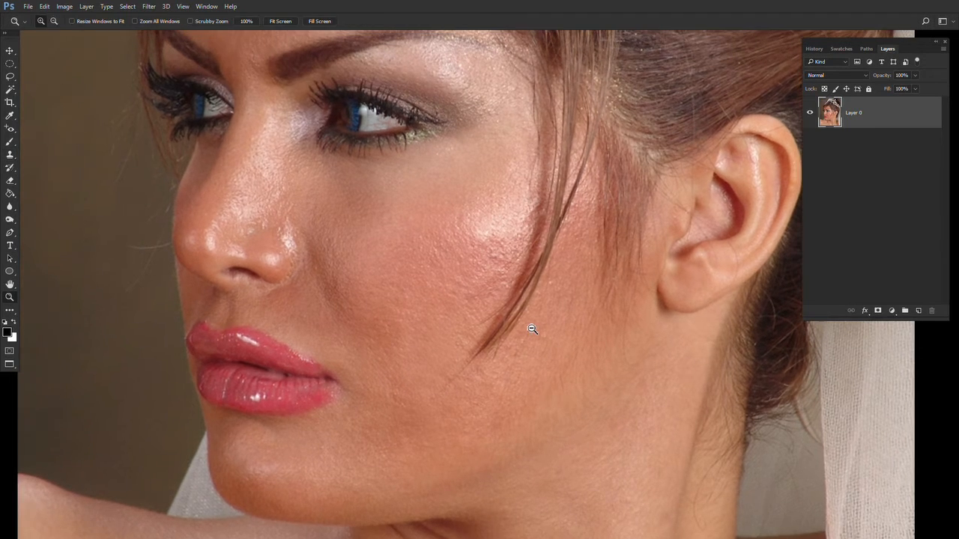
- Switch to the Spot Healing Brush and remove a stray hair at the forehead hairline
{"action": "left_click", "coordinate": [532, 329], "text": "alt"}
{"action": "left_click_drag", "start_coordinate": [479, 187], "coordinate": [464, 224]}
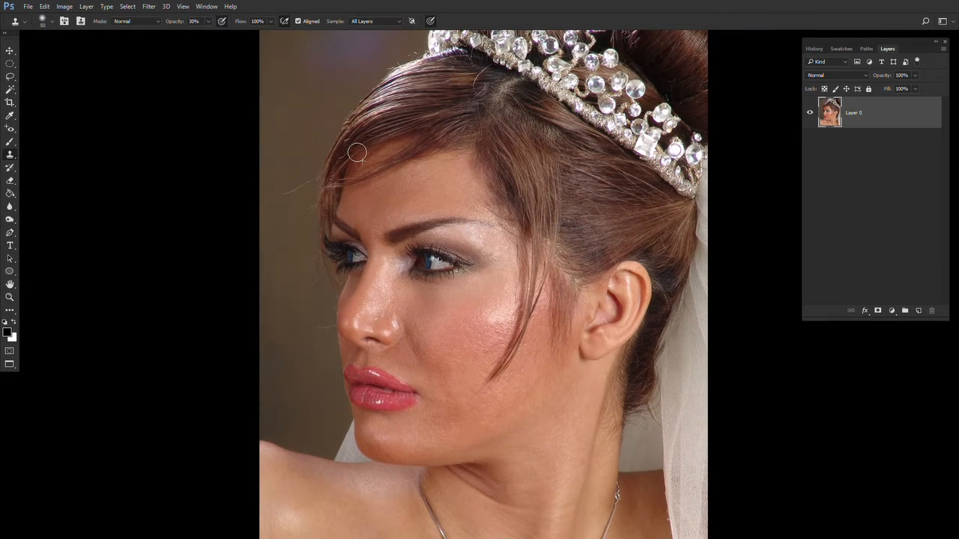
{"action": "key", "text": "z"}
{"action": "left_click", "coordinate": [408, 155]}
{"action": "left_click_drag", "start_coordinate": [484, 270], "coordinate": [425, 287]}
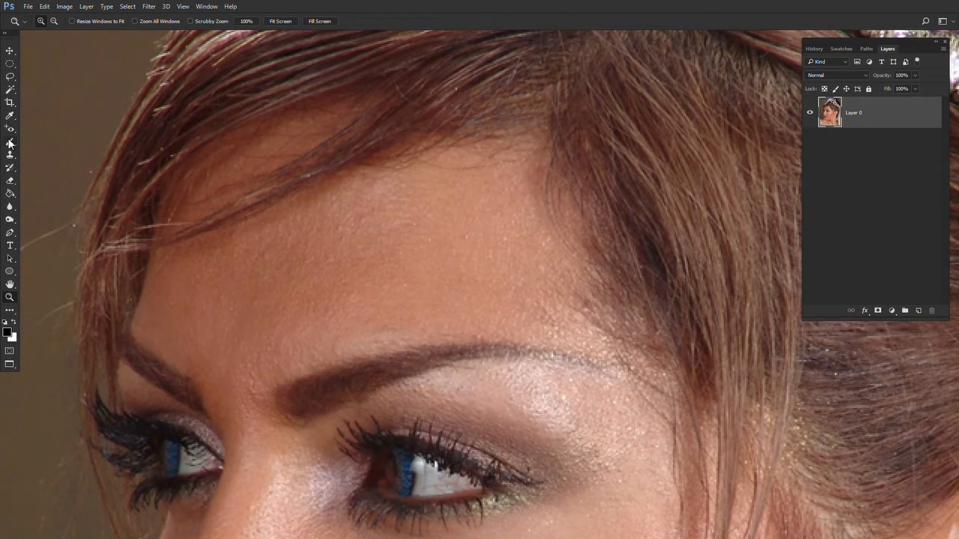
{"action": "left_click", "coordinate": [11, 128]}
{"action": "left_click", "coordinate": [50, 129]}
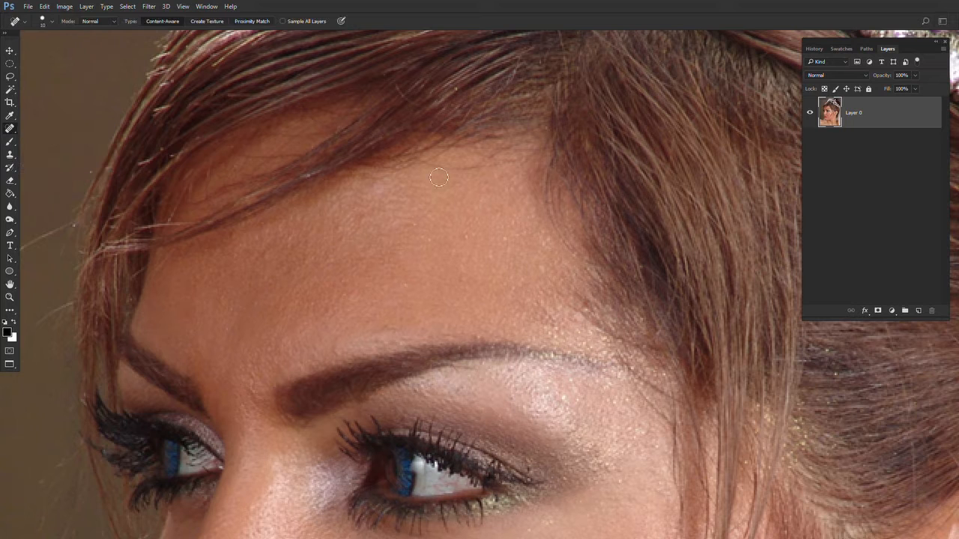
{"action": "left_click_drag", "start_coordinate": [505, 162], "coordinate": [421, 172]}
- Remove stray hairs against the background beside the nose with the Spot Healing Brush
{"action": "left_click_drag", "start_coordinate": [373, 288], "coordinate": [484, 28]}
{"action": "mouse_move", "coordinate": [333, 208]}
{"action": "left_mouse_down"}
{"action": "mouse_move", "coordinate": [462, 113]}
{"action": "mouse_move", "coordinate": [375, 0]}
{"action": "left_mouse_up"}
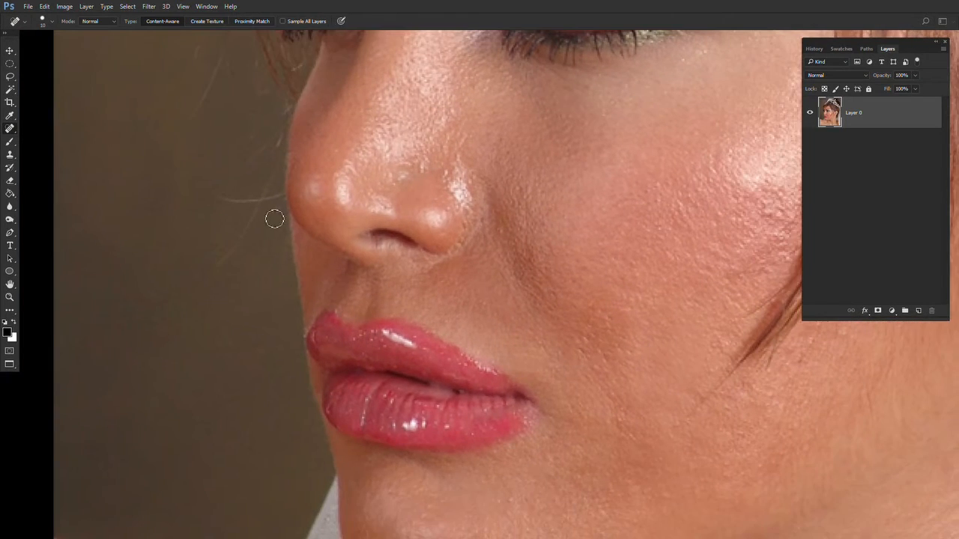
{"action": "left_click_drag", "start_coordinate": [263, 208], "coordinate": [208, 286]}
{"action": "mouse_move", "coordinate": [217, 199]}
{"action": "left_mouse_down"}
{"action": "mouse_move", "coordinate": [268, 199]}
{"action": "mouse_move", "coordinate": [279, 159]}
{"action": "mouse_move", "coordinate": [282, 295]}
{"action": "mouse_move", "coordinate": [317, 244]}
{"action": "mouse_move", "coordinate": [294, 218]}
{"action": "left_mouse_up"}
{"action": "left_click_drag", "start_coordinate": [308, 267], "coordinate": [309, 273]}
{"action": "left_click_drag", "start_coordinate": [275, 337], "coordinate": [310, 271]}
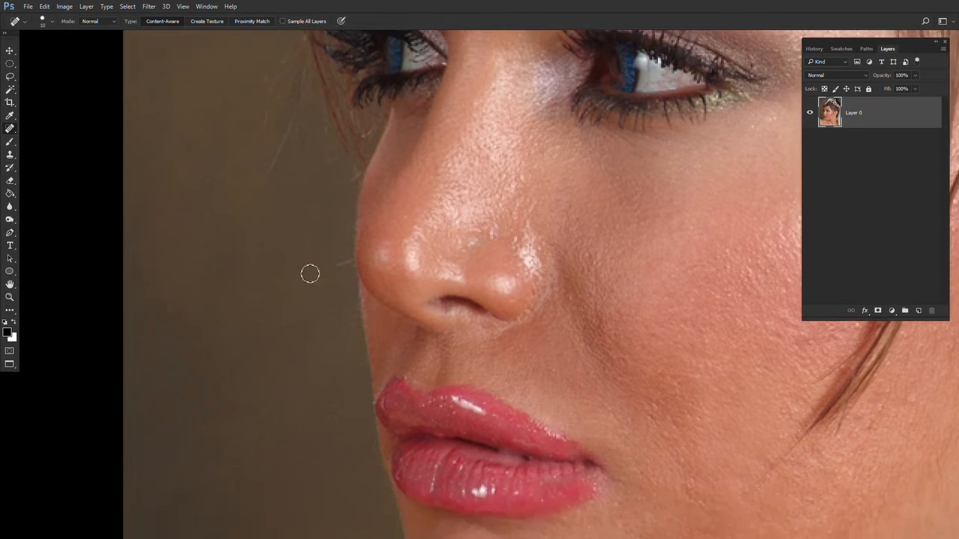
- Return to the Clone Stamp and clone background over hair strands beside the nose
{"action": "key", "text": "s"}
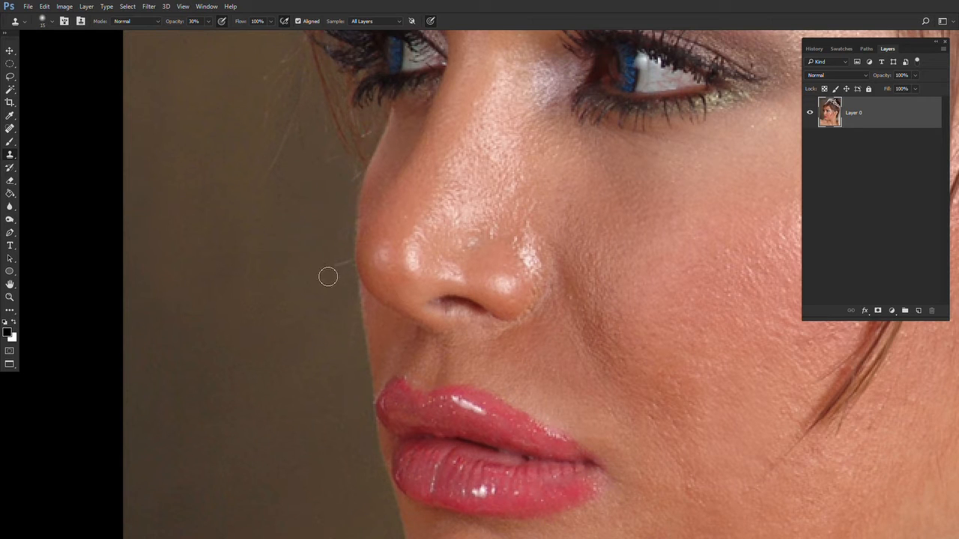
{"action": "left_click", "coordinate": [332, 278], "text": "alt"}
{"action": "left_click_drag", "start_coordinate": [337, 268], "coordinate": [343, 265]}
{"action": "left_click", "coordinate": [331, 444]}
{"action": "left_click_drag", "start_coordinate": [290, 257], "coordinate": [333, 465]}
{"action": "left_click", "coordinate": [260, 384], "text": "alt"}
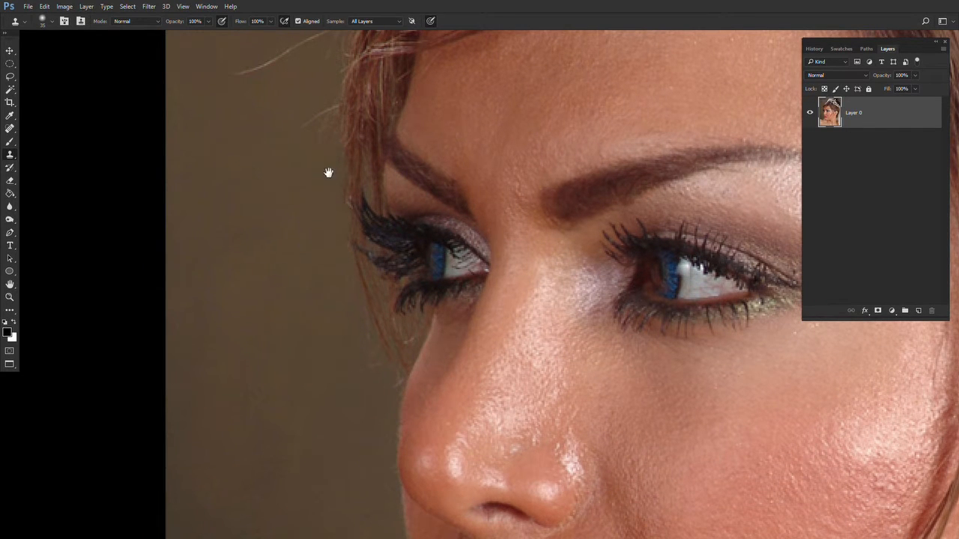
- Clone out stray flyaway hairs in the background beside the forehead
{"action": "left_click_drag", "start_coordinate": [326, 173], "coordinate": [311, 383]}
{"action": "mouse_move", "coordinate": [286, 244]}
{"action": "left_mouse_down"}
{"action": "mouse_move", "coordinate": [221, 272]}
{"action": "mouse_move", "coordinate": [227, 262]}
{"action": "left_mouse_up"}
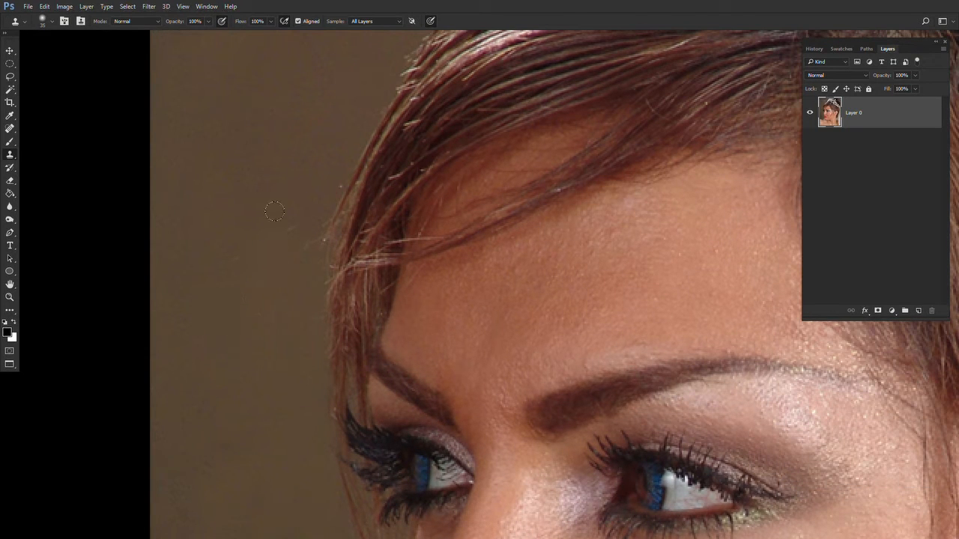
{"action": "left_click_drag", "start_coordinate": [481, 168], "coordinate": [288, 361]}
{"action": "left_click_drag", "start_coordinate": [438, 260], "coordinate": [211, 319]}
{"action": "left_click_drag", "start_coordinate": [271, 256], "coordinate": [74, 371]}
- Inspect the ear, neck and whole retouched portrait at different zoom levels
{"action": "left_click_drag", "start_coordinate": [382, 535], "coordinate": [208, 152]}
{"action": "left_click_drag", "start_coordinate": [285, 346], "coordinate": [286, 22]}
{"action": "left_click_drag", "start_coordinate": [361, 59], "coordinate": [364, 8]}
{"action": "left_click_drag", "start_coordinate": [293, 537], "coordinate": [277, 340]}
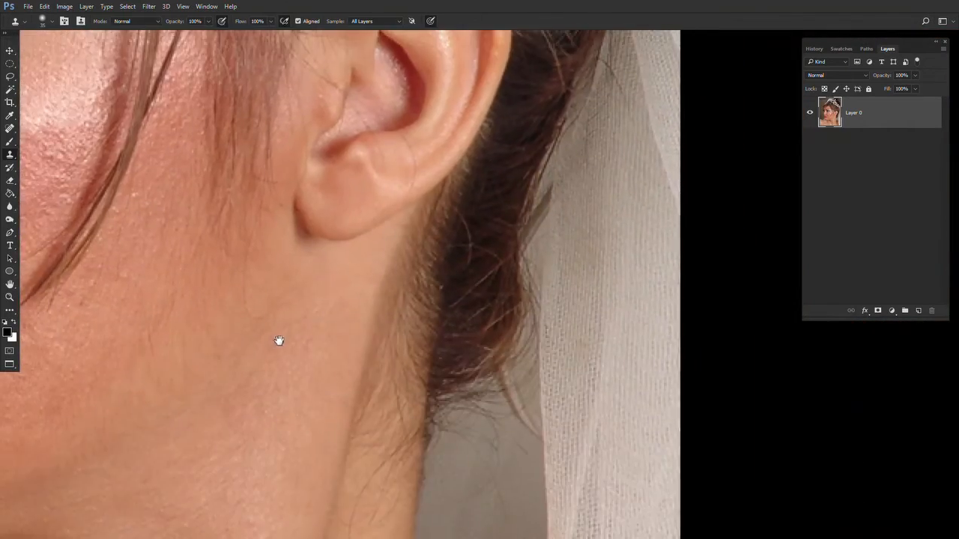
{"action": "left_click_drag", "start_coordinate": [200, 537], "coordinate": [591, 292]}
{"action": "left_click", "coordinate": [533, 283], "text": "alt"}
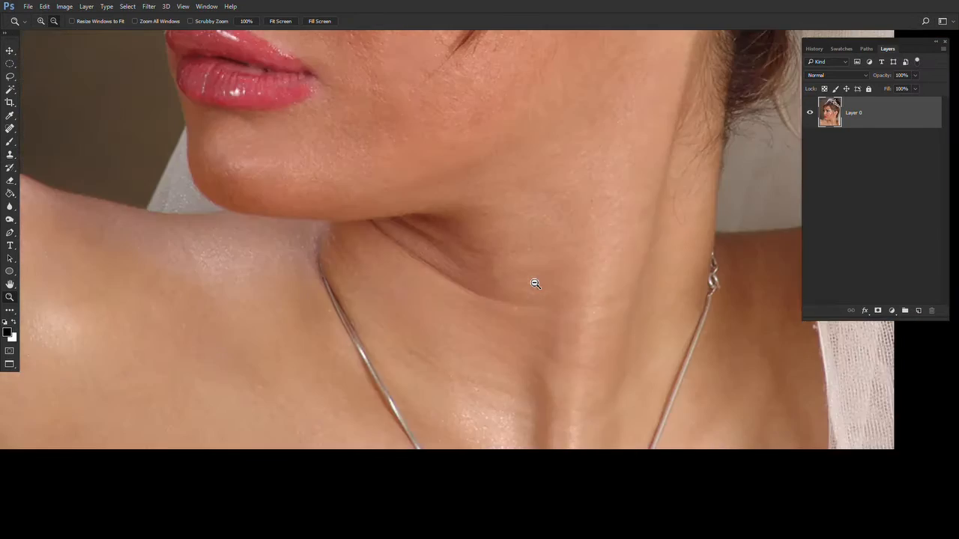
{"action": "left_click", "coordinate": [533, 283], "text": "alt"}
{"action": "left_click", "coordinate": [533, 283], "text": "alt"}
{"action": "left_click", "coordinate": [534, 283], "text": "alt"}
{"action": "left_click_drag", "start_coordinate": [511, 190], "coordinate": [426, 337]}
{"action": "left_click", "coordinate": [498, 290]}
{"action": "left_click", "coordinate": [498, 290]}
{"action": "left_click_drag", "start_coordinate": [498, 290], "coordinate": [533, 179]}
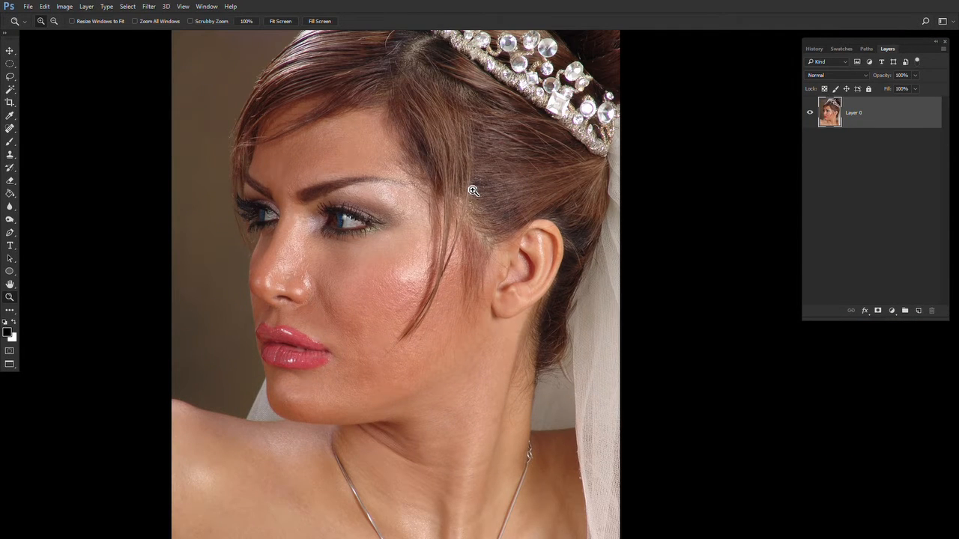
- Apply Unsharp Mask to the portrait with 50% amount, 1.0 pixel radius and 0 threshold
{"action": "left_click", "coordinate": [145, 9]}
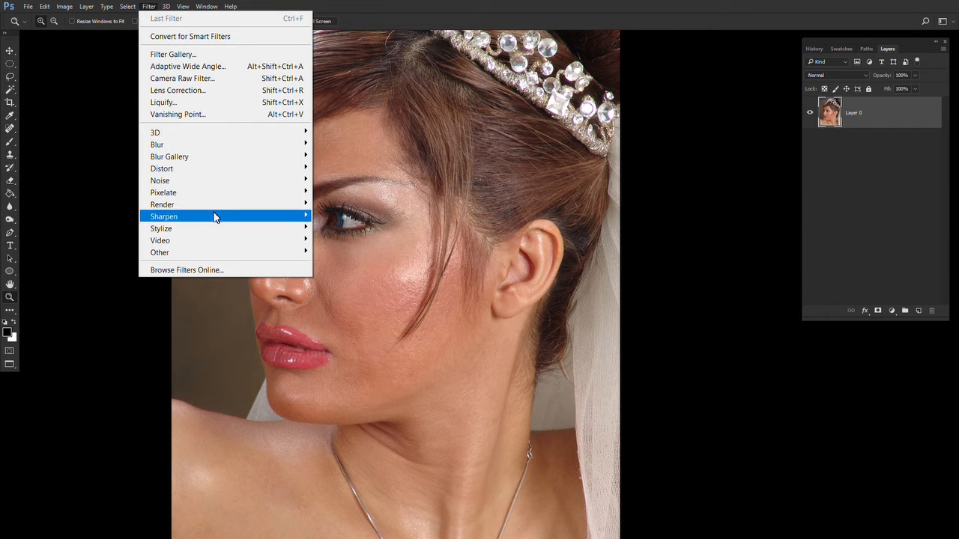
{"action": "mouse_move", "coordinate": [215, 218]}
{"action": "left_click", "coordinate": [351, 277]}
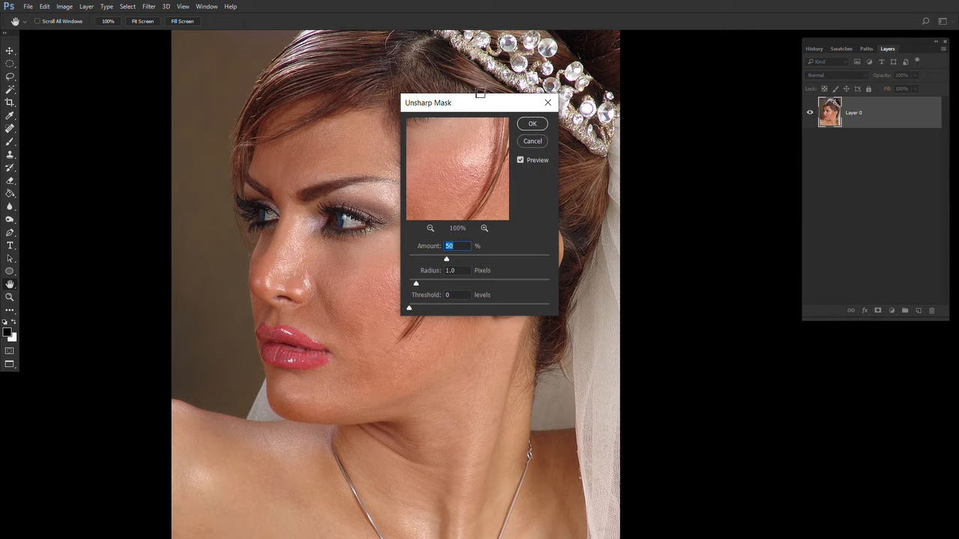
{"action": "left_click_drag", "start_coordinate": [479, 98], "coordinate": [622, 104]}
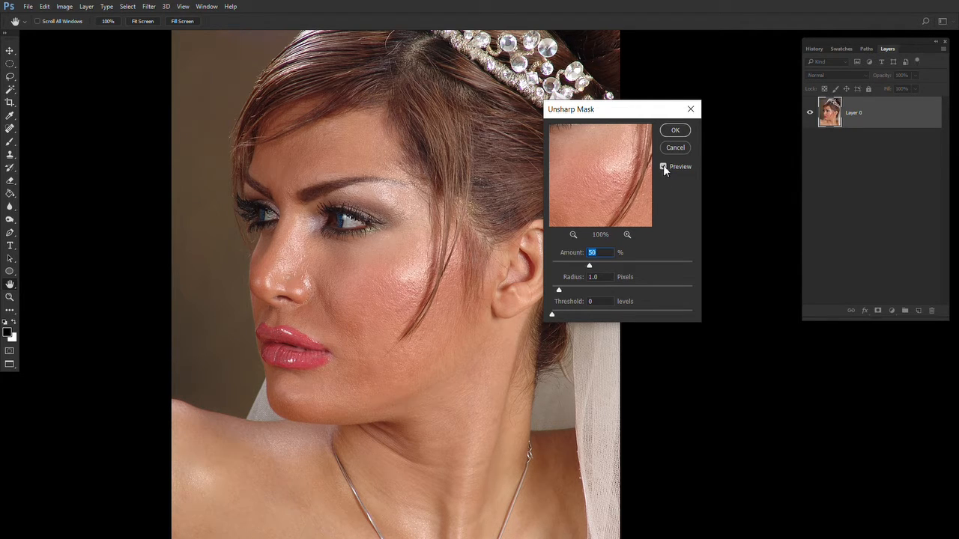
{"action": "left_click", "coordinate": [675, 129]}
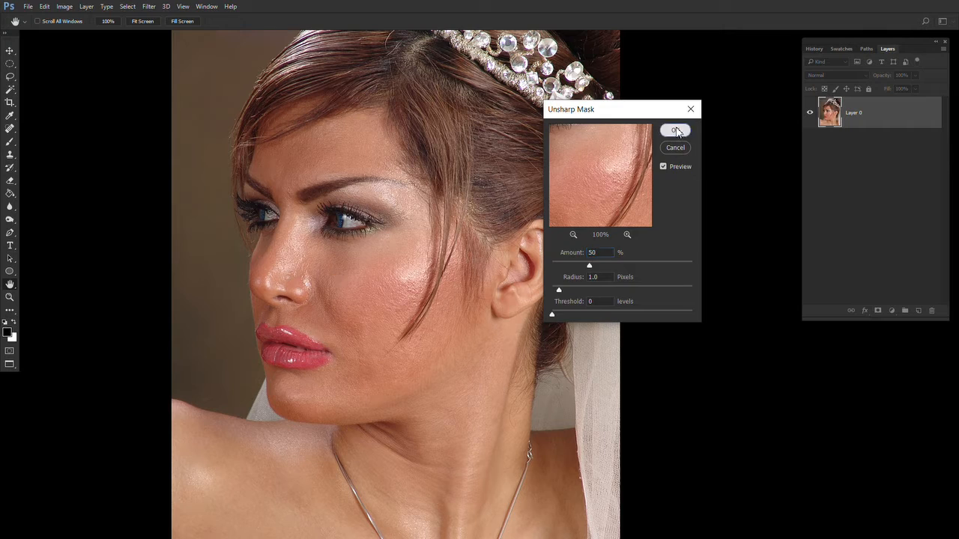
- Compare the portrait before and after sharpening by stepping between the last history states at different zoom levels
{"action": "key", "text": "z"}
{"action": "left_click", "coordinate": [342, 303]}
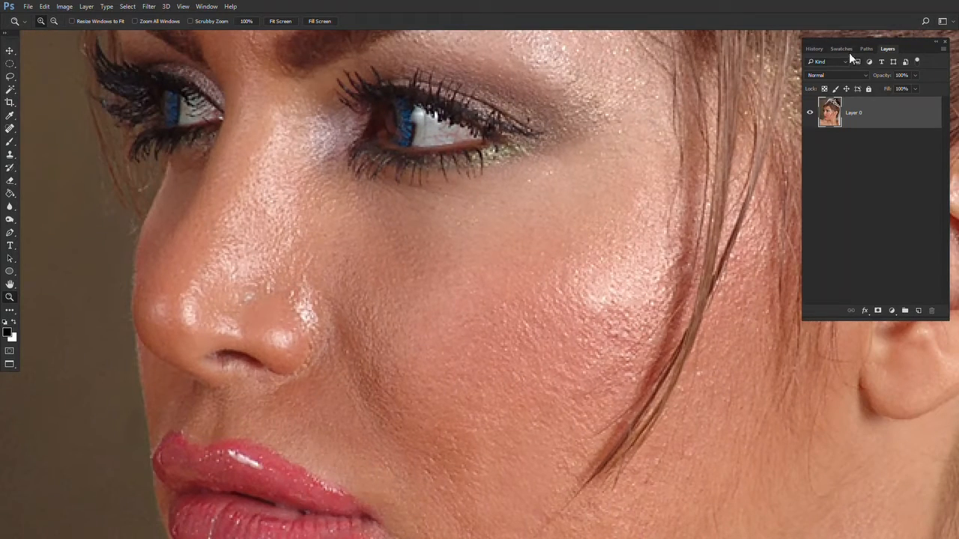
{"action": "left_click", "coordinate": [814, 47]}
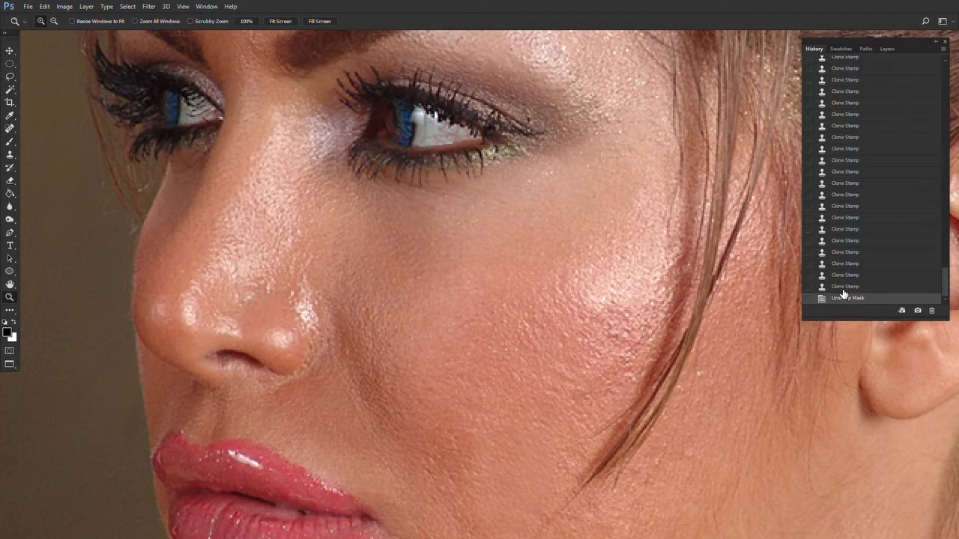
{"action": "left_click", "coordinate": [842, 289]}
{"action": "left_click", "coordinate": [843, 299]}
{"action": "left_click", "coordinate": [842, 288]}
{"action": "left_click", "coordinate": [839, 301]}
{"action": "left_click_drag", "start_coordinate": [579, 373], "coordinate": [358, 300]}
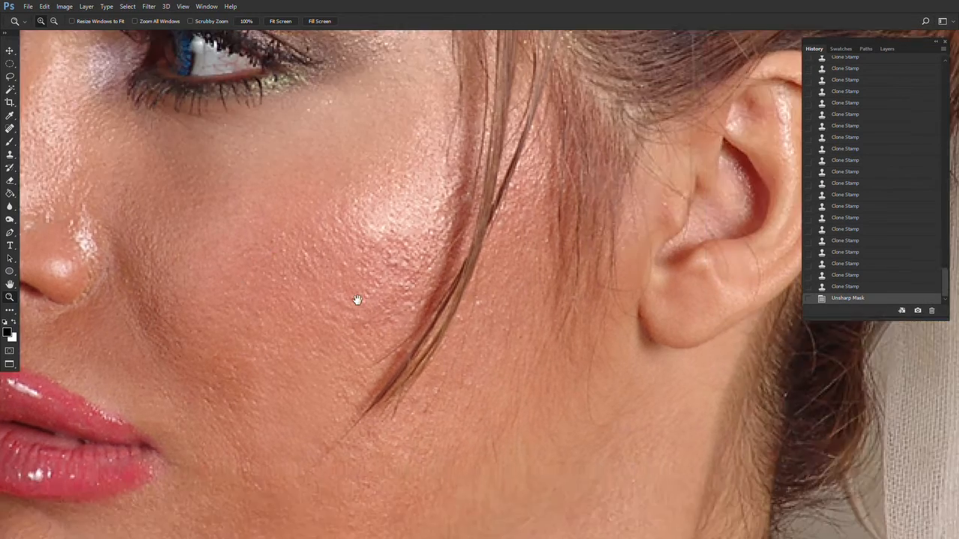
{"action": "left_click", "coordinate": [367, 316], "text": "alt"}
{"action": "left_click", "coordinate": [367, 316], "text": "alt"}
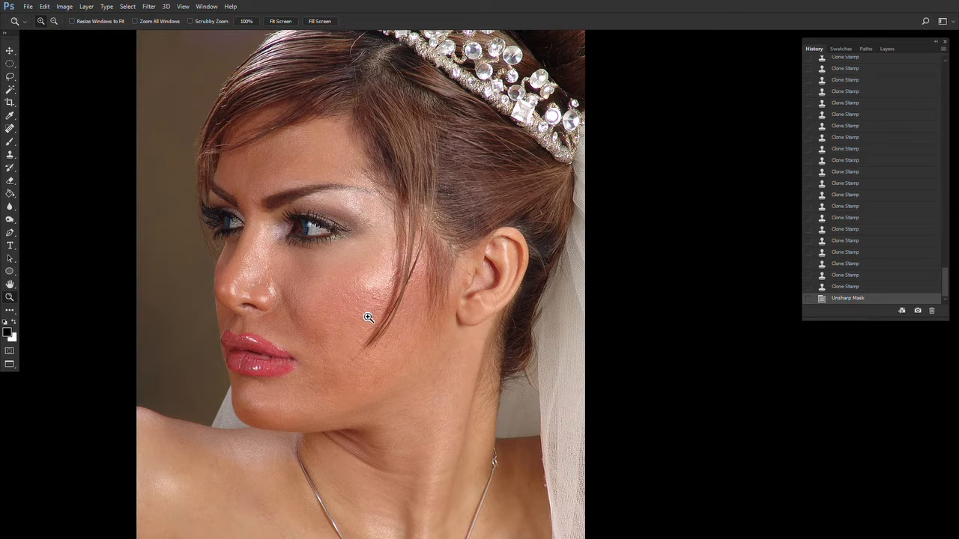
{"action": "left_click", "coordinate": [881, 48]}
{"action": "left_click", "coordinate": [814, 49]}
{"action": "left_click_drag", "start_coordinate": [383, 216], "coordinate": [392, 173]}
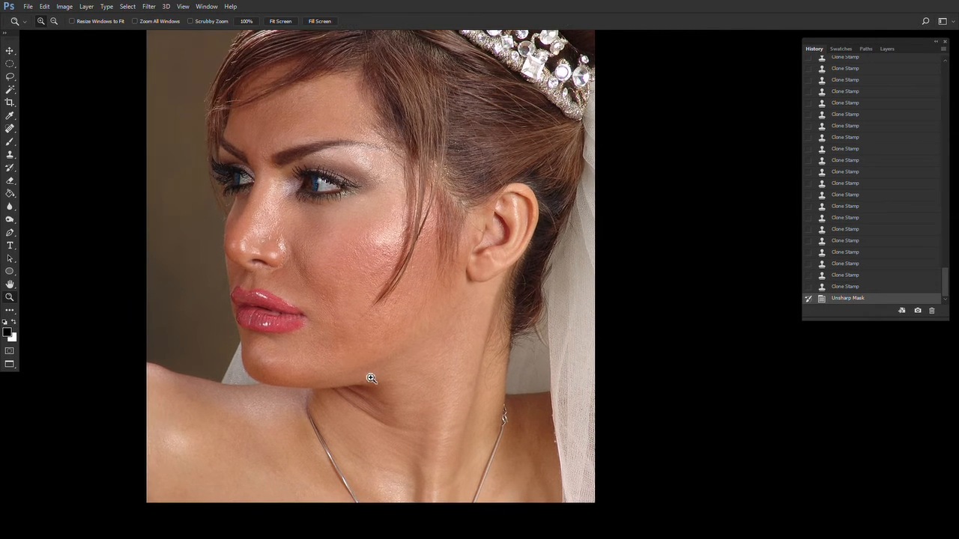
- Lasso-select the skin of the face, neck and shoulder, leaving out the eyes, lips and hair
{"action": "key", "text": "l"}
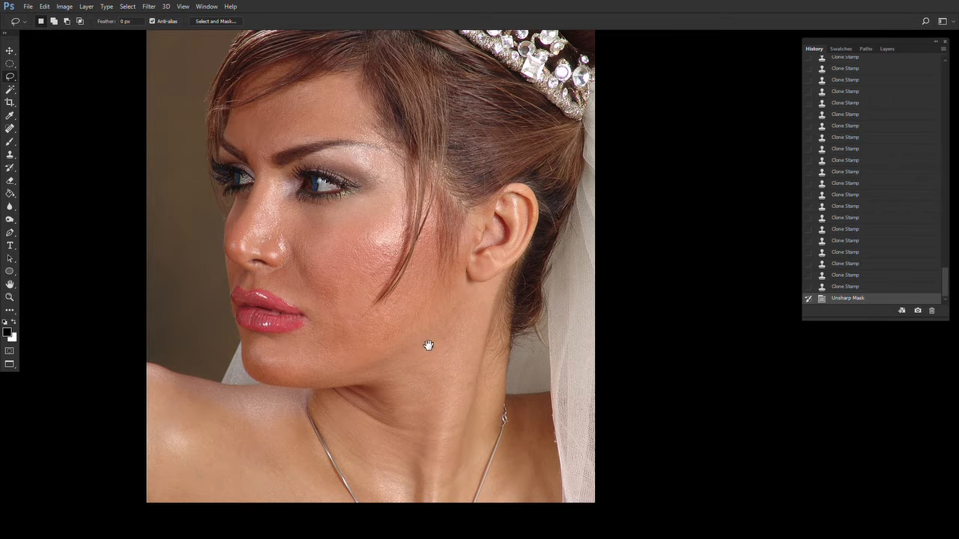
{"action": "left_click_drag", "start_coordinate": [428, 343], "coordinate": [436, 357]}
{"action": "mouse_move", "coordinate": [365, 139]}
{"action": "left_mouse_down"}
{"action": "mouse_move", "coordinate": [342, 83]}
{"action": "mouse_move", "coordinate": [243, 129]}
{"action": "mouse_move", "coordinate": [282, 185]}
{"action": "mouse_move", "coordinate": [264, 204]}
{"action": "mouse_move", "coordinate": [256, 274]}
{"action": "mouse_move", "coordinate": [269, 298]}
{"action": "mouse_move", "coordinate": [309, 315]}
{"action": "mouse_move", "coordinate": [333, 339]}
{"action": "mouse_move", "coordinate": [283, 339]}
{"action": "mouse_move", "coordinate": [273, 352]}
{"action": "mouse_move", "coordinate": [283, 388]}
{"action": "mouse_move", "coordinate": [325, 408]}
{"action": "mouse_move", "coordinate": [173, 371]}
{"action": "mouse_move", "coordinate": [122, 514]}
{"action": "mouse_move", "coordinate": [370, 537]}
{"action": "mouse_move", "coordinate": [578, 537]}
{"action": "mouse_move", "coordinate": [606, 458]}
{"action": "mouse_move", "coordinate": [594, 398]}
{"action": "mouse_move", "coordinate": [545, 405]}
{"action": "mouse_move", "coordinate": [537, 342]}
{"action": "mouse_move", "coordinate": [550, 217]}
{"action": "mouse_move", "coordinate": [512, 218]}
{"action": "mouse_move", "coordinate": [470, 198]}
{"action": "mouse_move", "coordinate": [430, 268]}
{"action": "mouse_move", "coordinate": [430, 150]}
{"action": "mouse_move", "coordinate": [410, 128]}
{"action": "left_mouse_up"}
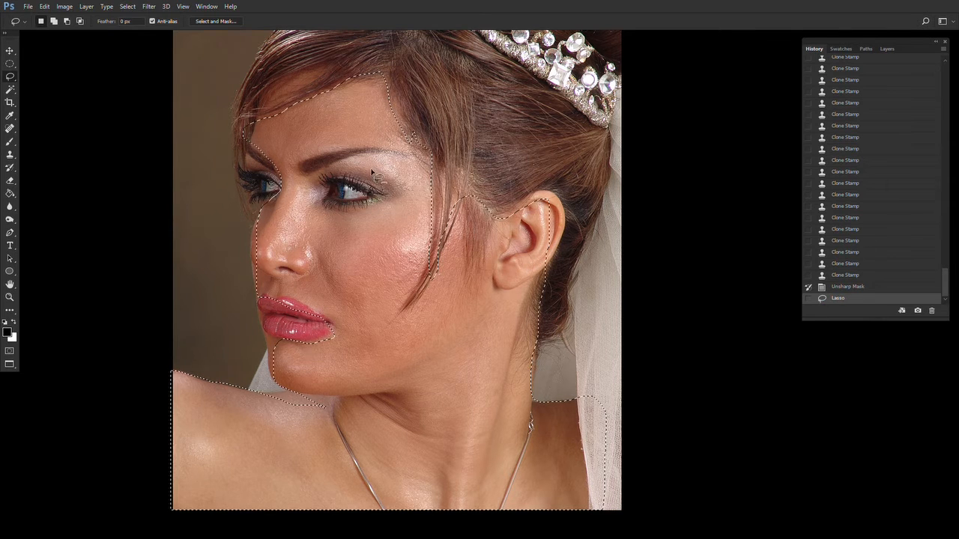
{"action": "mouse_move", "coordinate": [318, 180]}
{"action": "left_mouse_down"}
{"action": "mouse_move", "coordinate": [358, 216]}
{"action": "mouse_move", "coordinate": [376, 182]}
{"action": "mouse_move", "coordinate": [328, 168]}
{"action": "mouse_move", "coordinate": [364, 150]}
{"action": "left_mouse_up"}
{"action": "scroll", "coordinate": [373, 254], "scroll_direction": "down", "scroll_amount": 3}
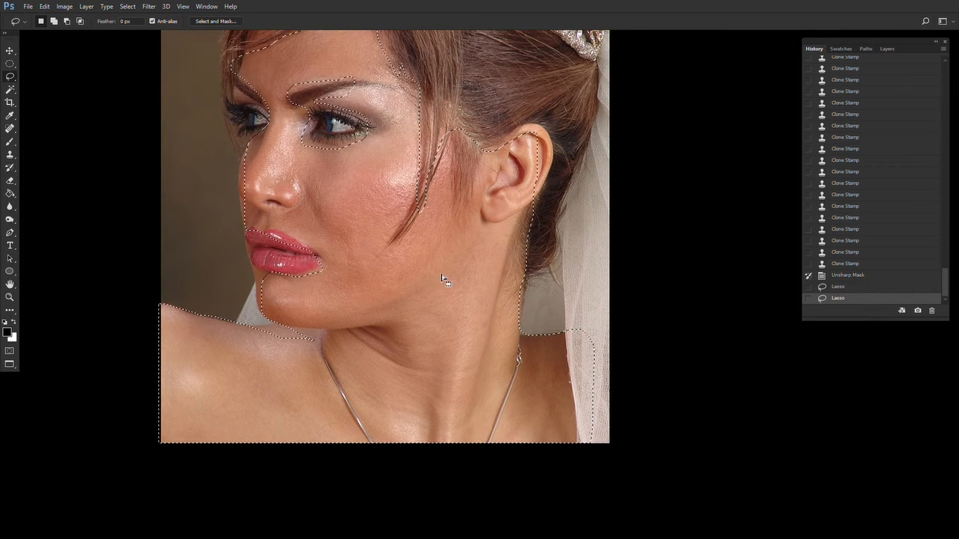
{"action": "mouse_move", "coordinate": [316, 345]}
{"action": "left_mouse_down"}
{"action": "mouse_move", "coordinate": [274, 318]}
{"action": "mouse_move", "coordinate": [250, 346]}
{"action": "left_mouse_up"}
{"action": "mouse_move", "coordinate": [253, 307]}
{"action": "left_mouse_down"}
{"action": "mouse_move", "coordinate": [241, 320]}
{"action": "mouse_move", "coordinate": [257, 332]}
{"action": "mouse_move", "coordinate": [276, 330]}
{"action": "mouse_move", "coordinate": [268, 314]}
{"action": "left_mouse_up"}
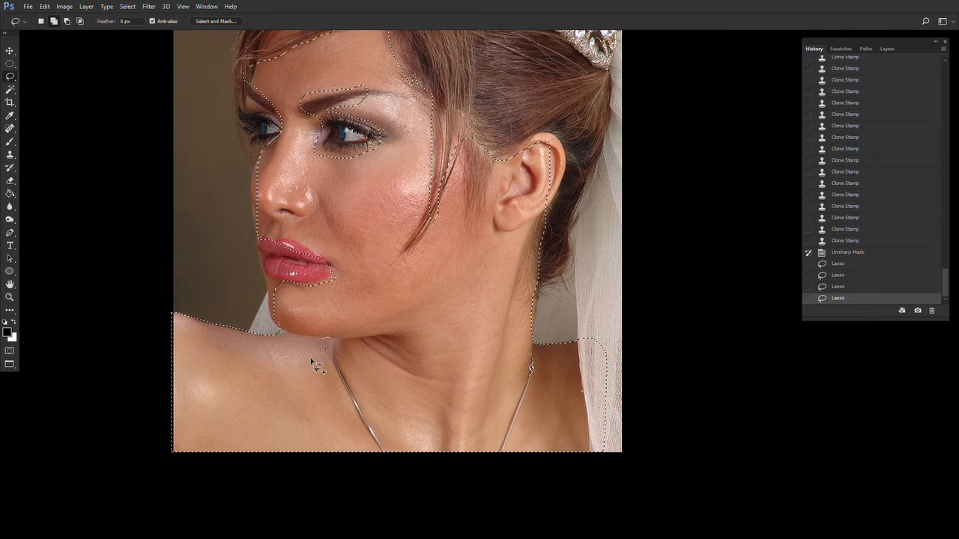
{"action": "left_click_drag", "start_coordinate": [311, 359], "coordinate": [339, 357]}
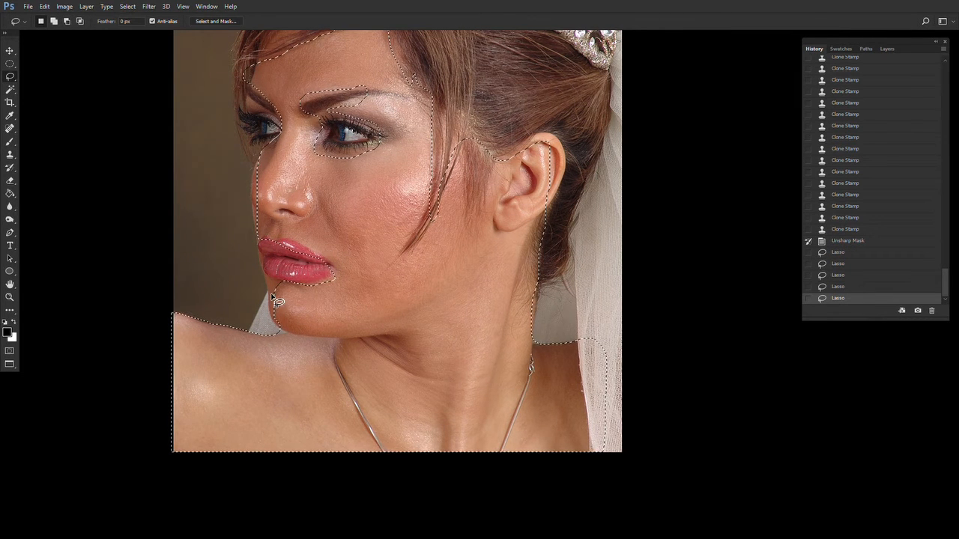
{"action": "left_click_drag", "start_coordinate": [307, 300], "coordinate": [280, 338]}
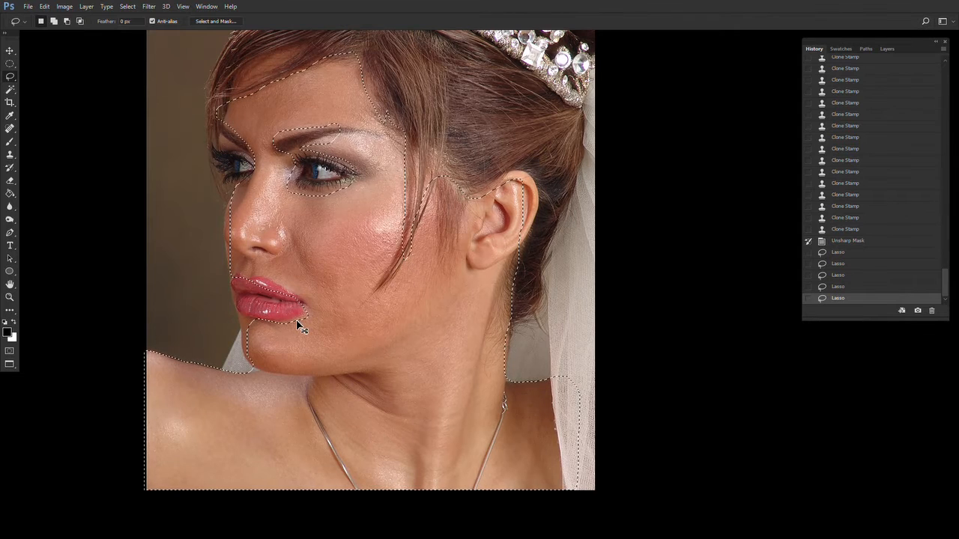
- Feather the selection by 50 pixels and undo the feather
{"action": "key", "text": "shift+F6"}
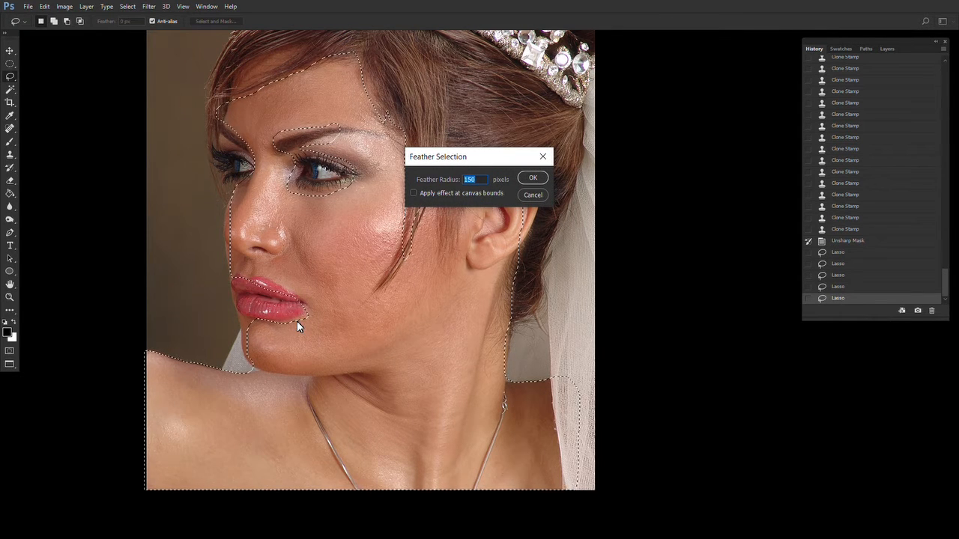
{"action": "type", "text": "50"}
{"action": "key", "text": "Return"}
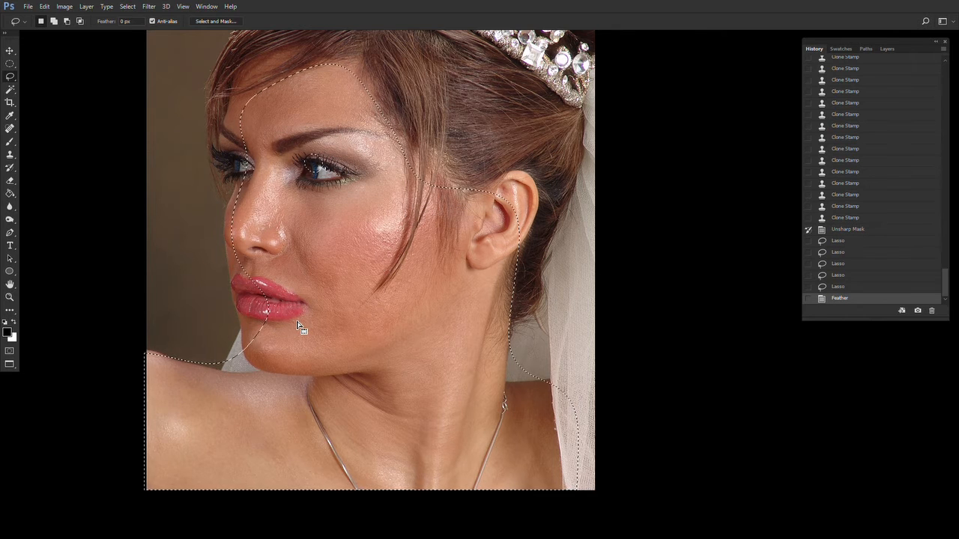
{"action": "key", "text": "ctrl+z"}
- Feather the skin selection by 30 pixels
{"action": "key", "text": "shift+F6"}
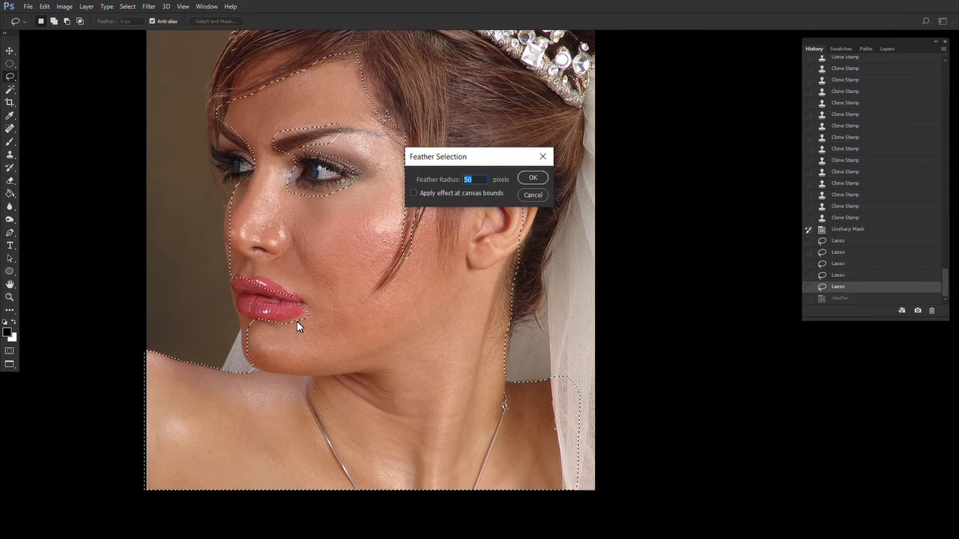
{"action": "type", "text": "30"}
{"action": "key", "text": "Return"}
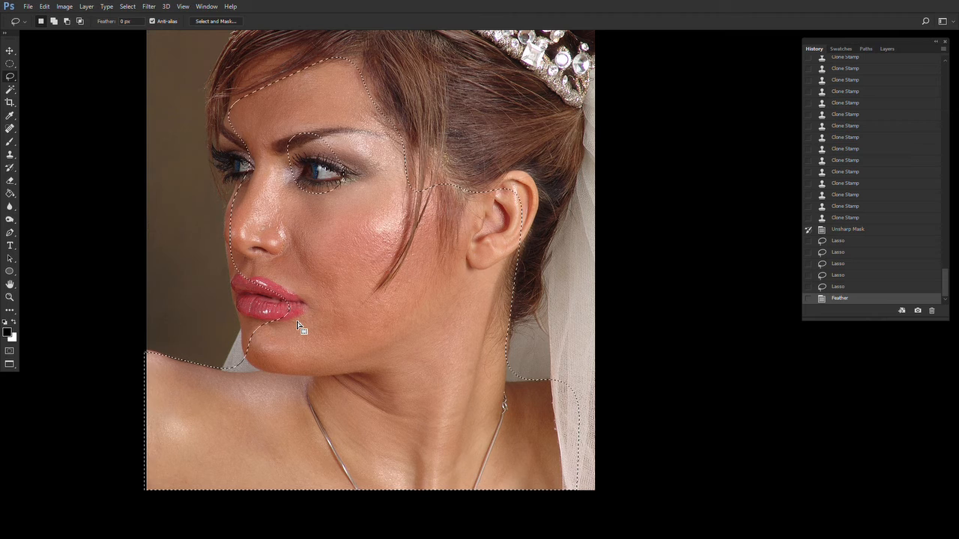
- Apply a Gaussian Blur with a 34.6 pixel radius to the selected skin
{"action": "left_click", "coordinate": [150, 7]}
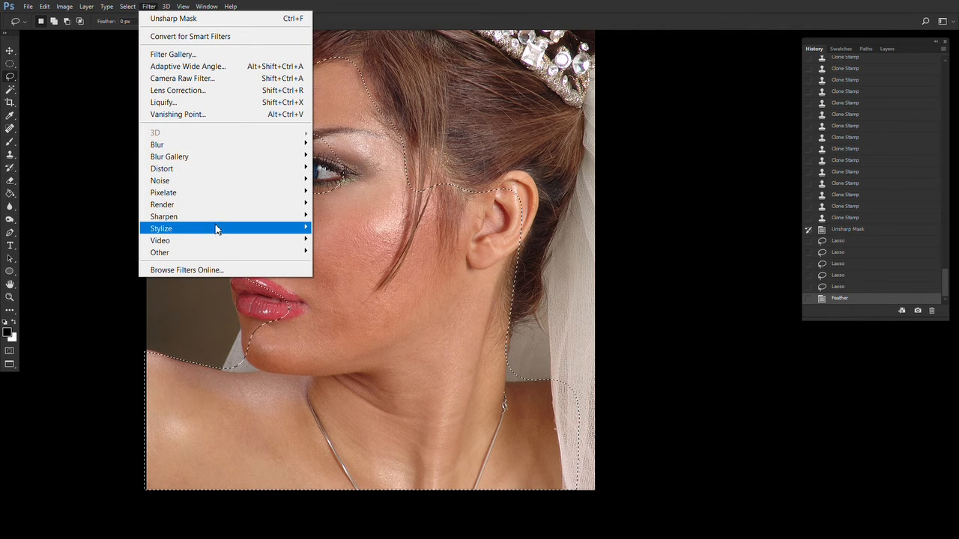
{"action": "mouse_move", "coordinate": [203, 147]}
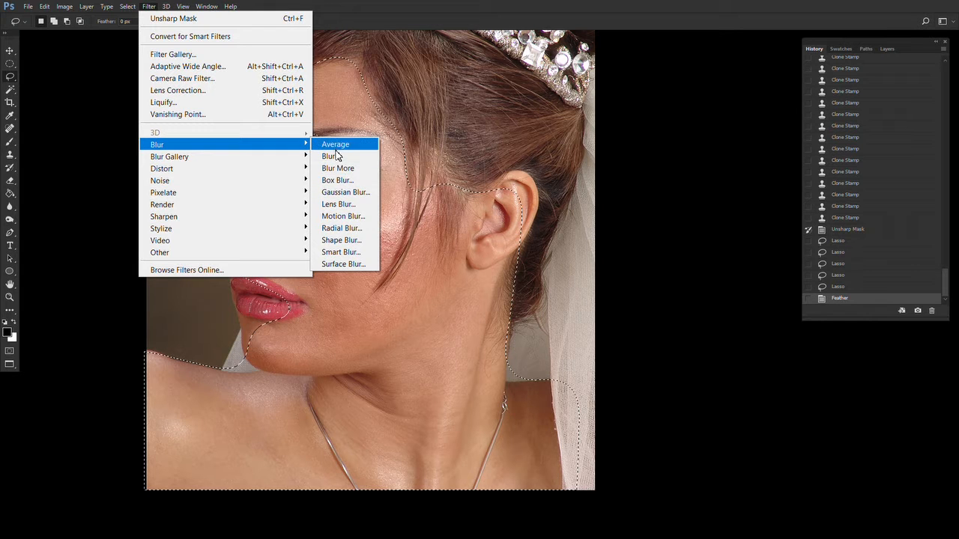
{"action": "left_click", "coordinate": [342, 192]}
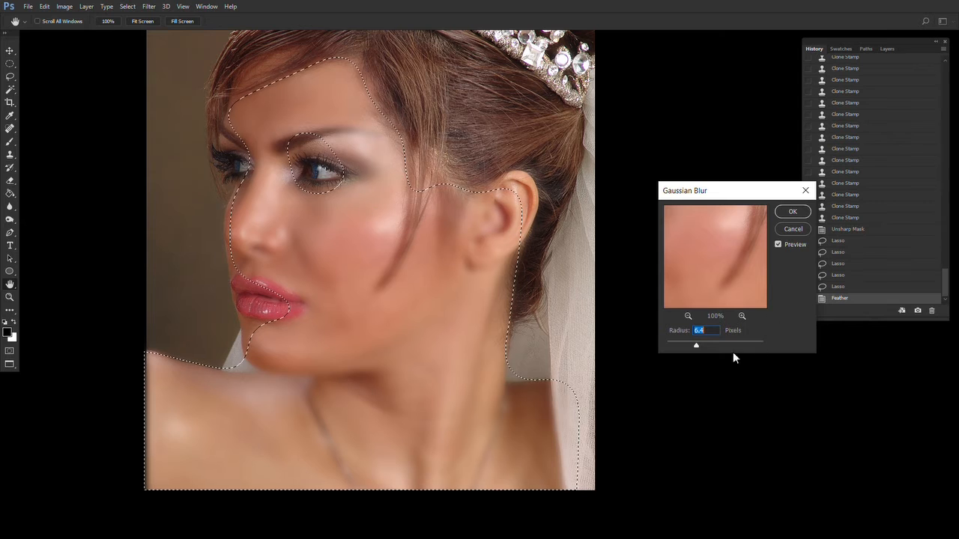
{"action": "left_click_drag", "start_coordinate": [695, 344], "coordinate": [714, 347]}
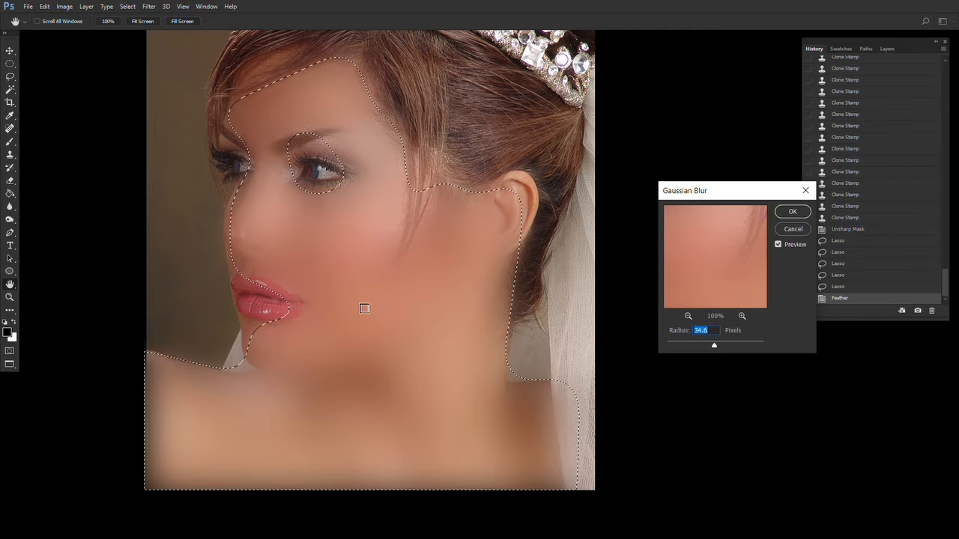
{"action": "key", "text": "Return"}
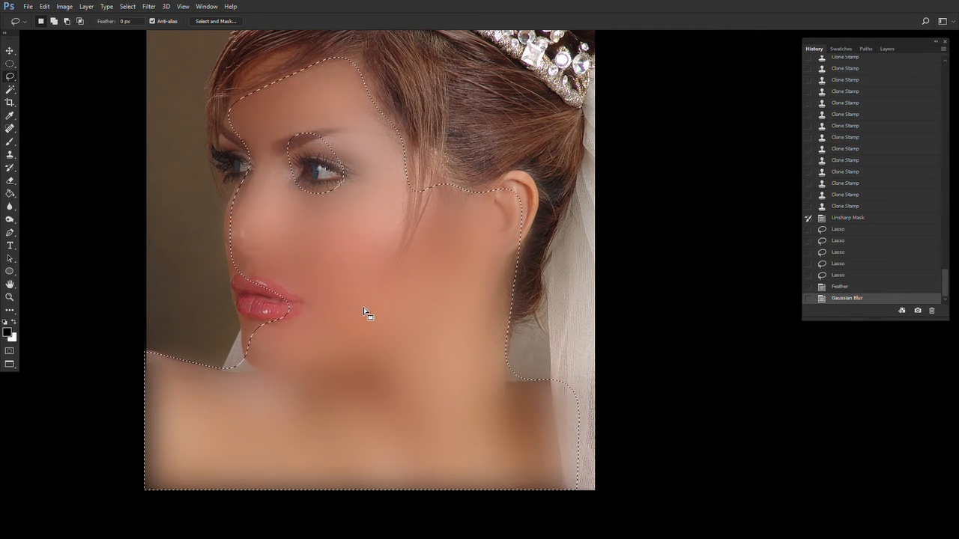
- Fade the Gaussian Blur to 49% opacity
{"action": "key", "text": "ctrl+shift+f"}
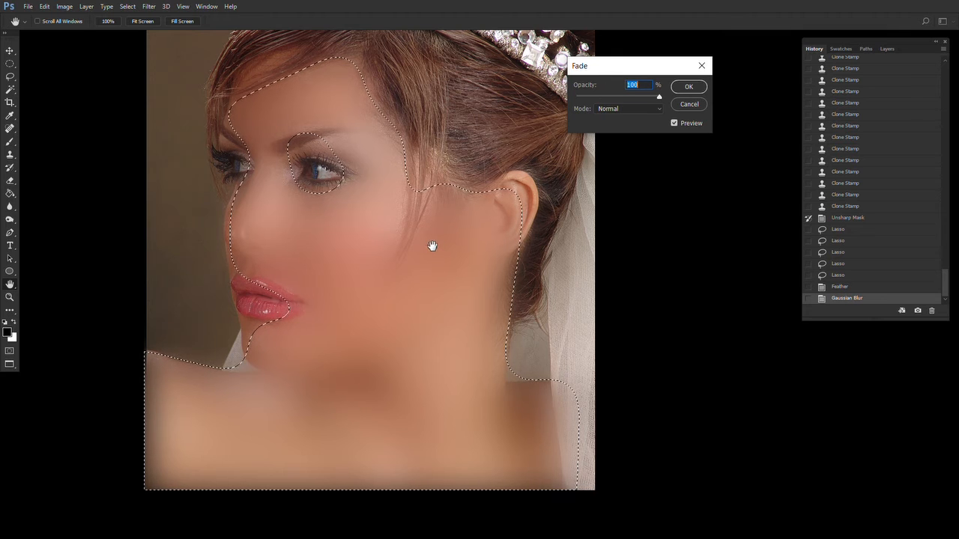
{"action": "type", "text": "50"}
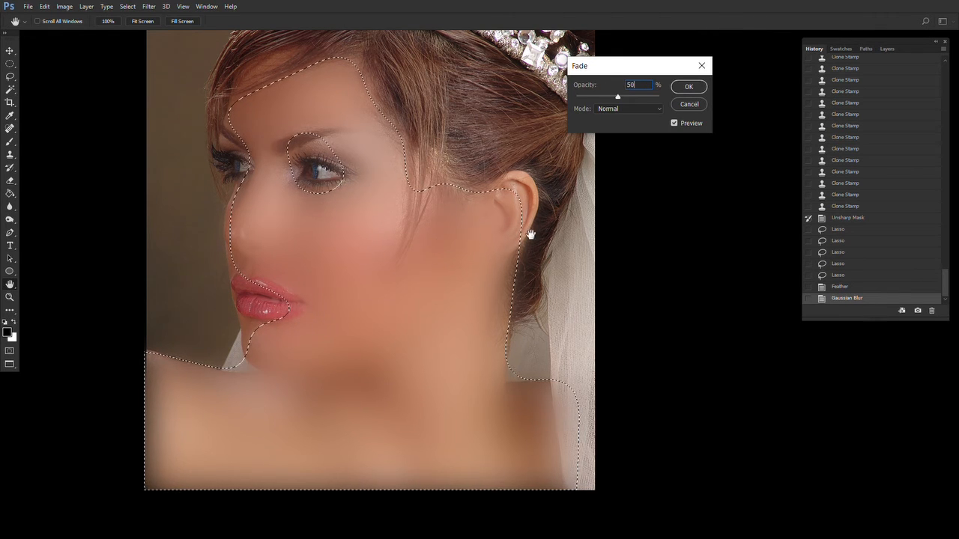
{"action": "mouse_move", "coordinate": [616, 98]}
{"action": "left_mouse_down"}
{"action": "mouse_move", "coordinate": [607, 98]}
{"action": "mouse_move", "coordinate": [616, 96]}
{"action": "left_mouse_up"}
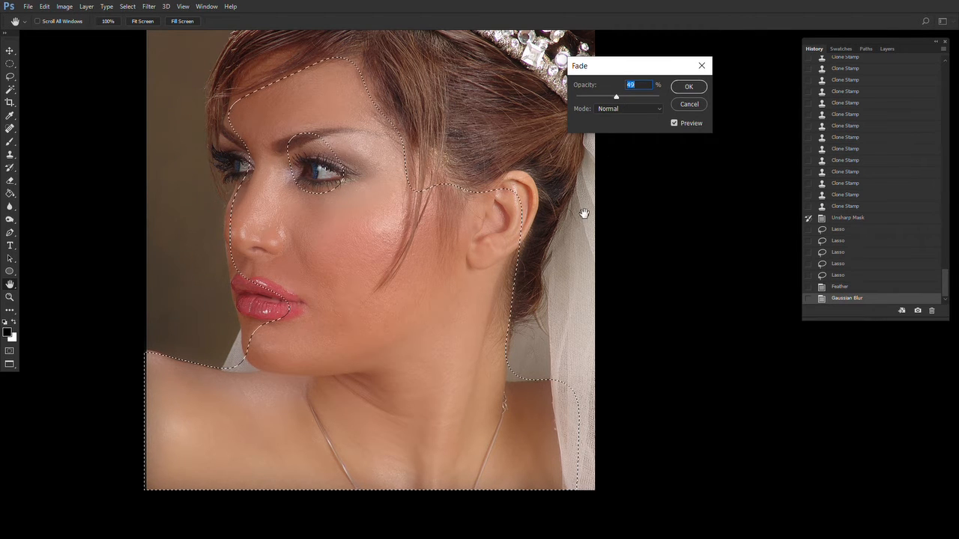
{"action": "left_click", "coordinate": [679, 89]}
- Deselect the skin and inspect the smoothed portrait at several zoom levels
{"action": "key", "text": "z"}
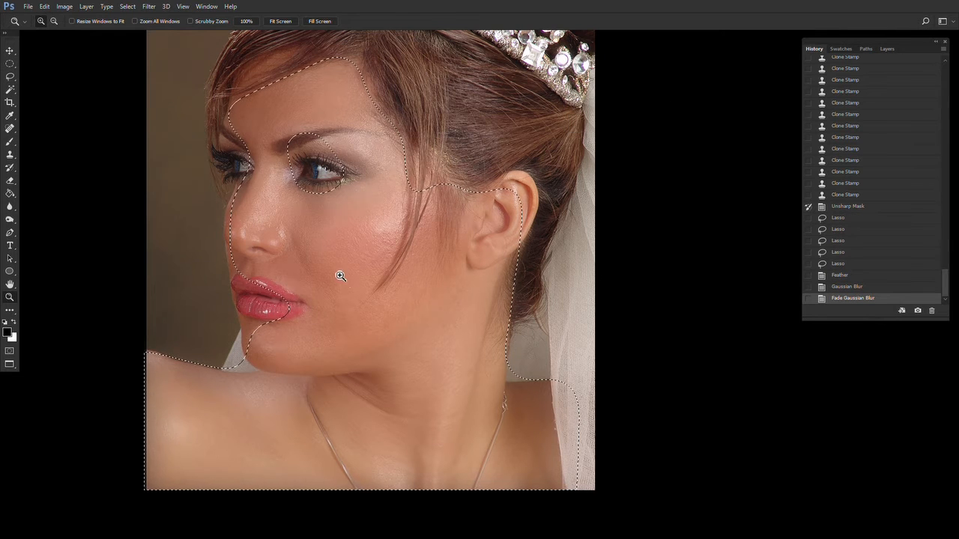
{"action": "key", "text": "ctrl+d"}
{"action": "left_click", "coordinate": [345, 300]}
{"action": "left_click_drag", "start_coordinate": [348, 333], "coordinate": [303, 189]}
{"action": "key", "text": "ctrl+0"}
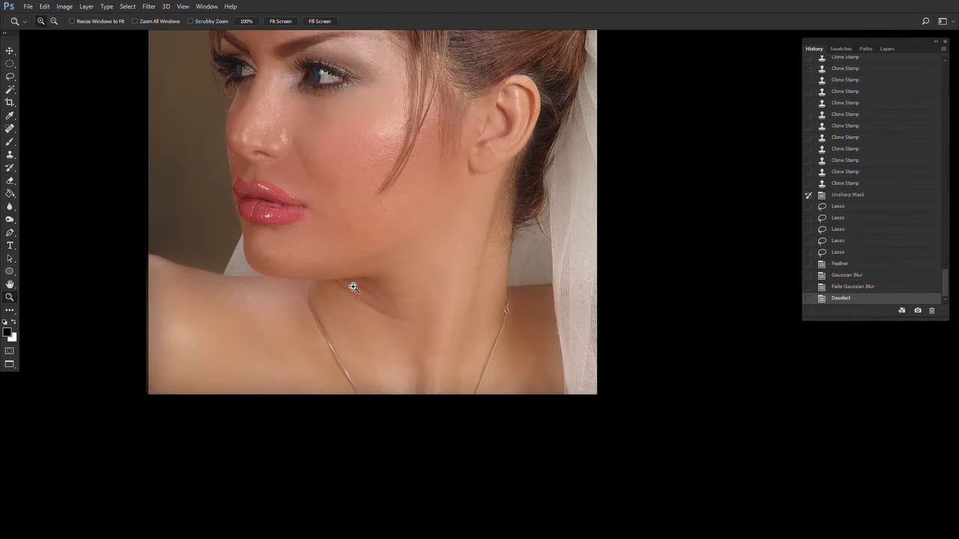
{"action": "left_click", "coordinate": [350, 269]}
{"action": "left_click", "coordinate": [355, 259]}
{"action": "left_click", "coordinate": [384, 311], "text": "alt"}
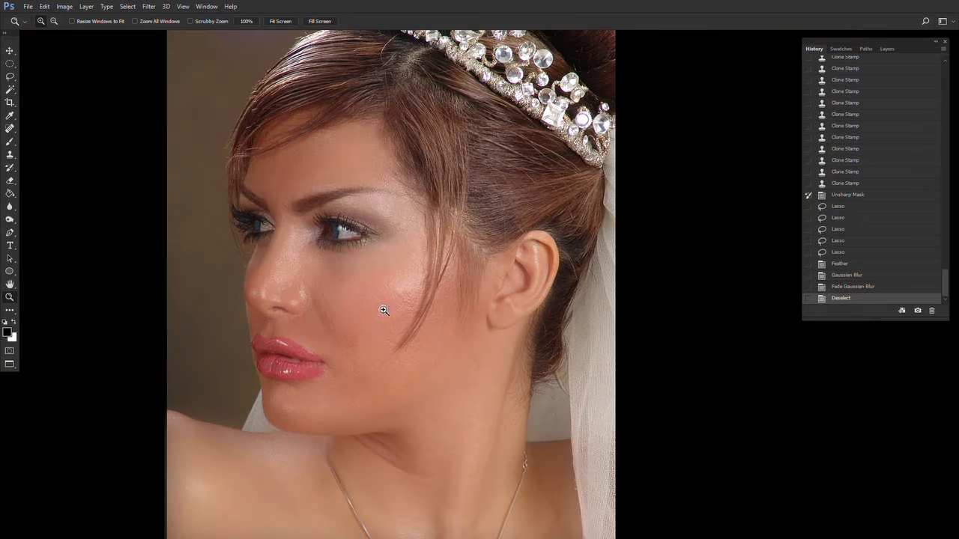
{"action": "left_click_drag", "start_coordinate": [385, 311], "coordinate": [365, 273]}
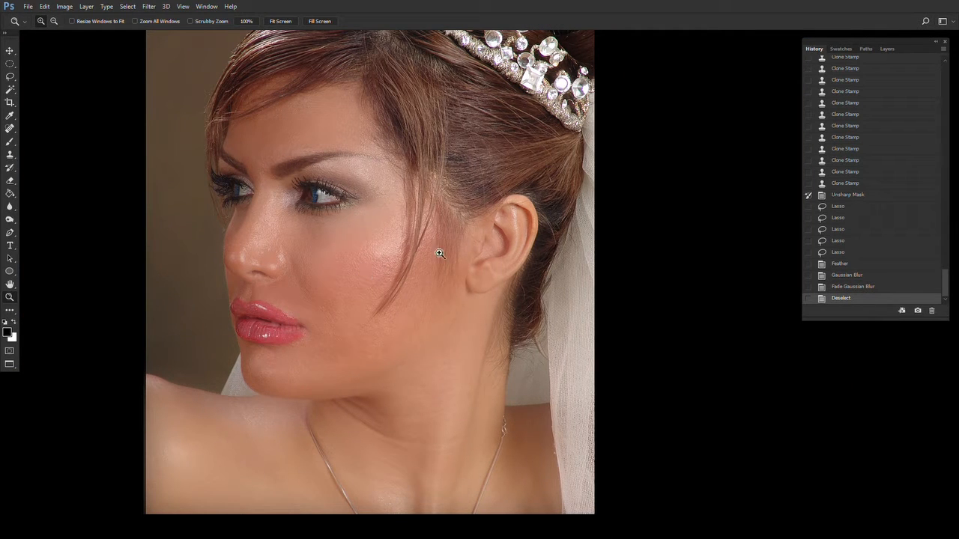
- Paint with the History Brush at 30% opacity over the eyebrows, eyes and lips to restore their sharp detail
{"action": "left_click", "coordinate": [4, 170]}
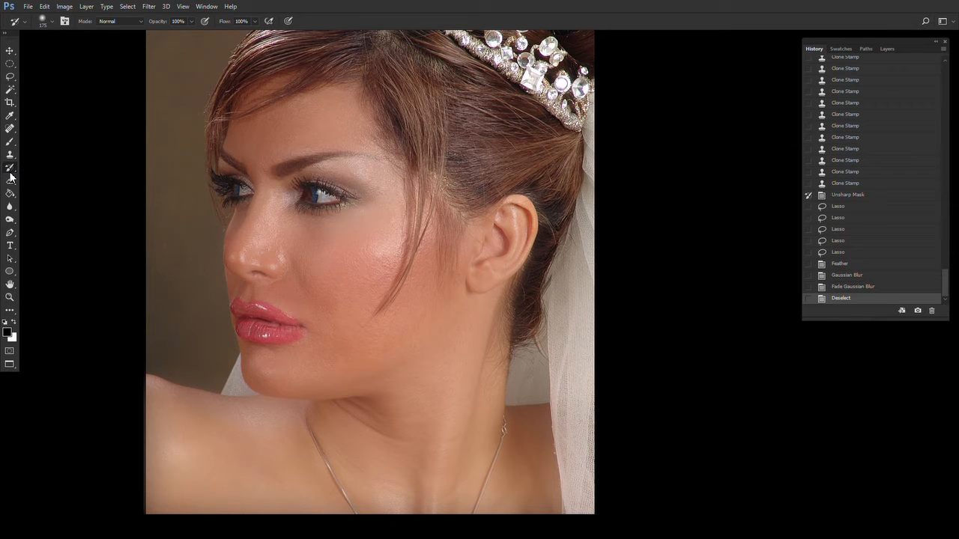
{"action": "right_click", "coordinate": [228, 278]}
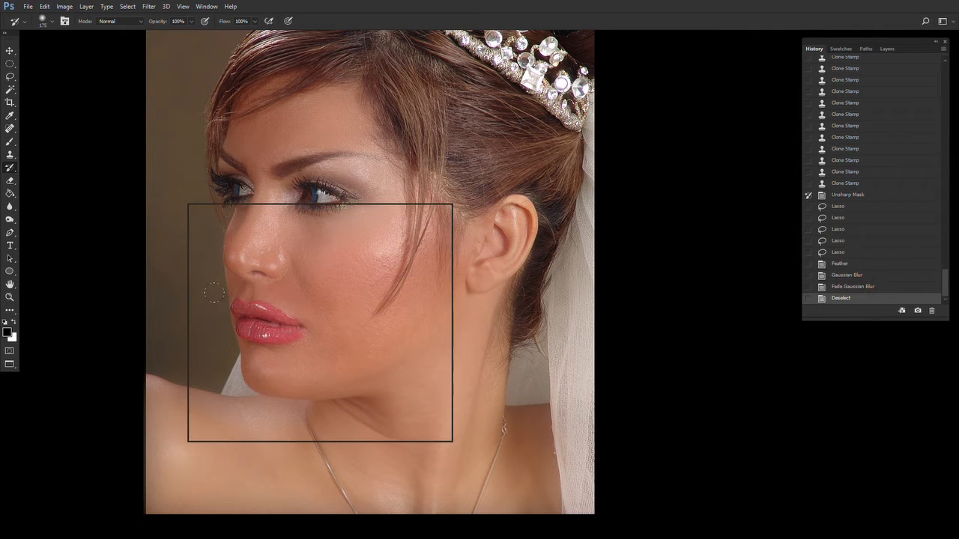
{"action": "left_click", "coordinate": [202, 293]}
{"action": "left_click", "coordinate": [423, 9]}
{"action": "key", "text": "bracketright"}
{"action": "key", "text": "bracketright"}
{"action": "key", "text": "bracketright"}
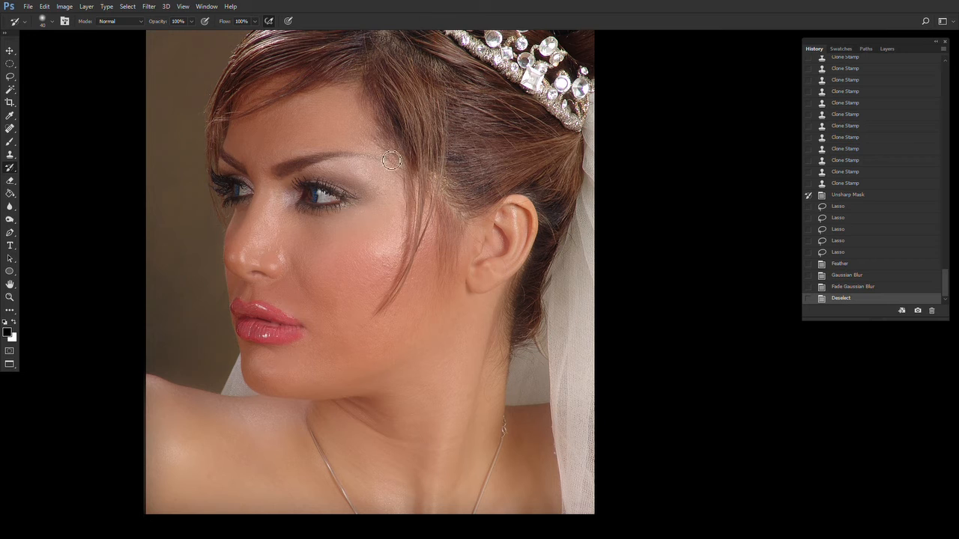
{"action": "key", "text": "bracketright"}
{"action": "left_click", "coordinate": [192, 21]}
{"action": "left_click_drag", "start_coordinate": [191, 32], "coordinate": [164, 30]}
{"action": "mouse_move", "coordinate": [217, 159]}
{"action": "left_mouse_down"}
{"action": "mouse_move", "coordinate": [241, 171]}
{"action": "mouse_move", "coordinate": [247, 196]}
{"action": "mouse_move", "coordinate": [348, 201]}
{"action": "left_mouse_up"}
{"action": "mouse_move", "coordinate": [329, 196]}
{"action": "left_mouse_down"}
{"action": "mouse_move", "coordinate": [303, 187]}
{"action": "mouse_move", "coordinate": [353, 155]}
{"action": "left_mouse_up"}
{"action": "mouse_move", "coordinate": [238, 307]}
{"action": "left_mouse_down"}
{"action": "mouse_move", "coordinate": [296, 324]}
{"action": "mouse_move", "coordinate": [296, 333]}
{"action": "left_mouse_up"}
{"action": "key", "text": "["}
- Continue painting with the History Brush over the ear, nose and lips to restore their detail
{"action": "key", "text": "["}
{"action": "key", "text": "["}
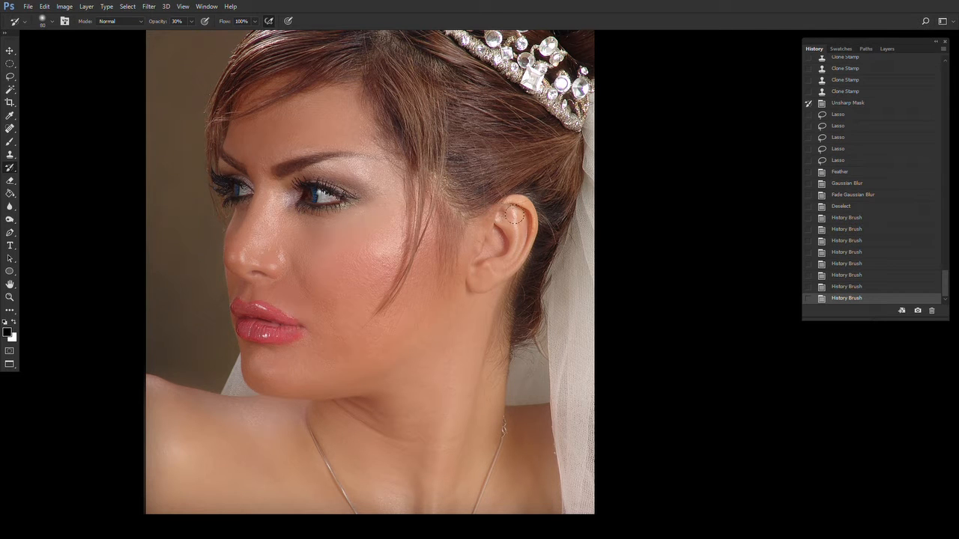
{"action": "left_click_drag", "start_coordinate": [501, 212], "coordinate": [509, 208]}
{"action": "left_click_drag", "start_coordinate": [512, 212], "coordinate": [523, 234]}
{"action": "left_click_drag", "start_coordinate": [522, 233], "coordinate": [511, 259]}
{"action": "mouse_move", "coordinate": [504, 222]}
{"action": "left_mouse_down"}
{"action": "mouse_move", "coordinate": [507, 243]}
{"action": "mouse_move", "coordinate": [487, 235]}
{"action": "left_mouse_up"}
{"action": "key", "text": "["}
{"action": "left_click_drag", "start_coordinate": [487, 233], "coordinate": [487, 257]}
{"action": "mouse_move", "coordinate": [487, 256]}
{"action": "left_mouse_down"}
{"action": "mouse_move", "coordinate": [476, 259]}
{"action": "mouse_move", "coordinate": [475, 281]}
{"action": "left_mouse_up"}
{"action": "key", "text": "["}
{"action": "key", "text": "["}
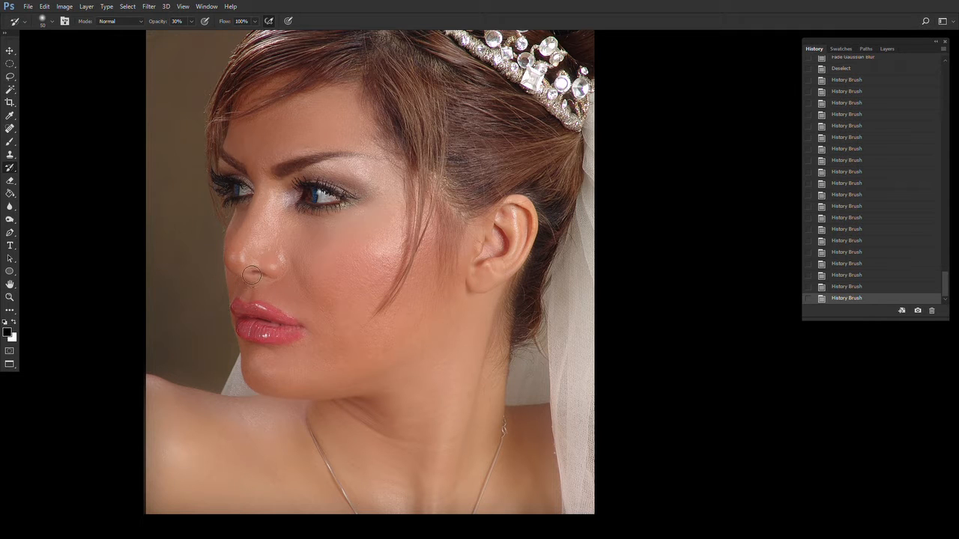
{"action": "left_click_drag", "start_coordinate": [251, 274], "coordinate": [257, 277]}
{"action": "key", "text": "]"}
{"action": "key", "text": "]"}
{"action": "mouse_move", "coordinate": [241, 320]}
{"action": "left_mouse_down"}
{"action": "mouse_move", "coordinate": [246, 314]}
{"action": "mouse_move", "coordinate": [282, 329]}
{"action": "left_mouse_up"}
{"action": "key", "text": "]"}
{"action": "key", "text": "]"}
{"action": "key", "text": "]"}
{"action": "key", "text": "]"}
{"action": "key", "text": "]"}
{"action": "key", "text": "]"}
{"action": "left_click_drag", "start_coordinate": [571, 381], "coordinate": [552, 376]}
- Compare the portrait before and after the History Brush work by stepping between history states
{"action": "key", "text": "z"}
{"action": "scroll", "coordinate": [849, 207], "scroll_direction": "up", "scroll_amount": 5}
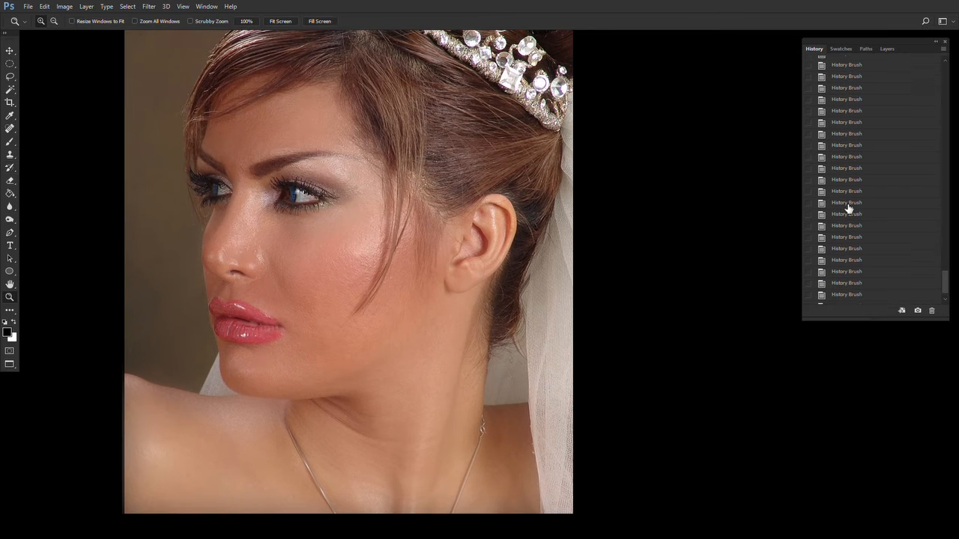
{"action": "scroll", "coordinate": [858, 183], "scroll_direction": "up", "scroll_amount": 2}
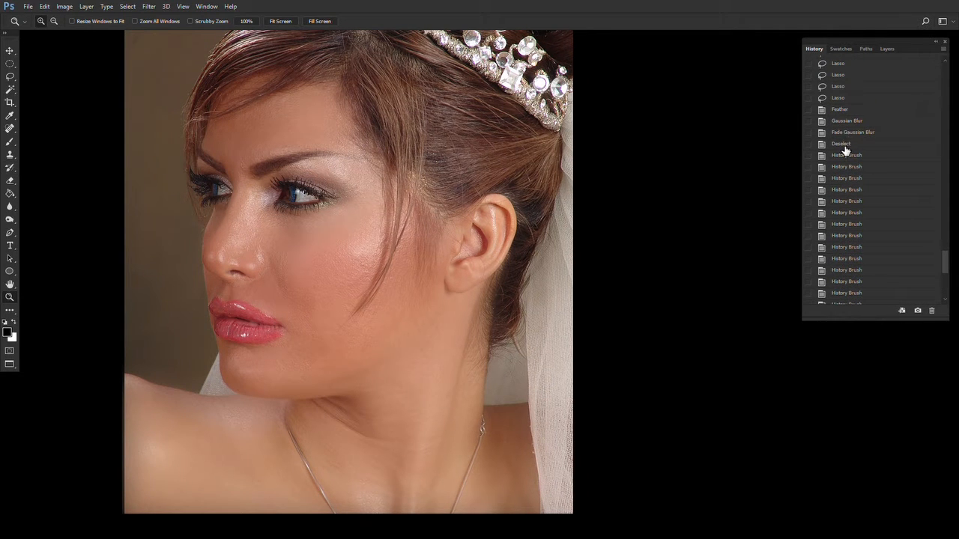
{"action": "left_click", "coordinate": [845, 146]}
{"action": "key", "text": "ctrl+z"}
{"action": "left_click", "coordinate": [845, 148]}
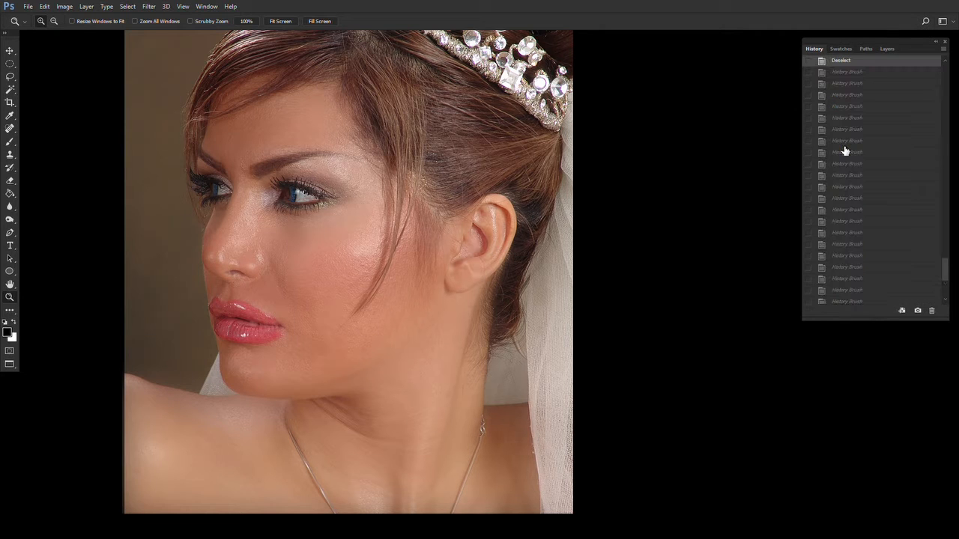
{"action": "key", "text": "ctrl+z"}
{"action": "key", "text": "ctrl+z"}
{"action": "key", "text": "ctrl+z"}
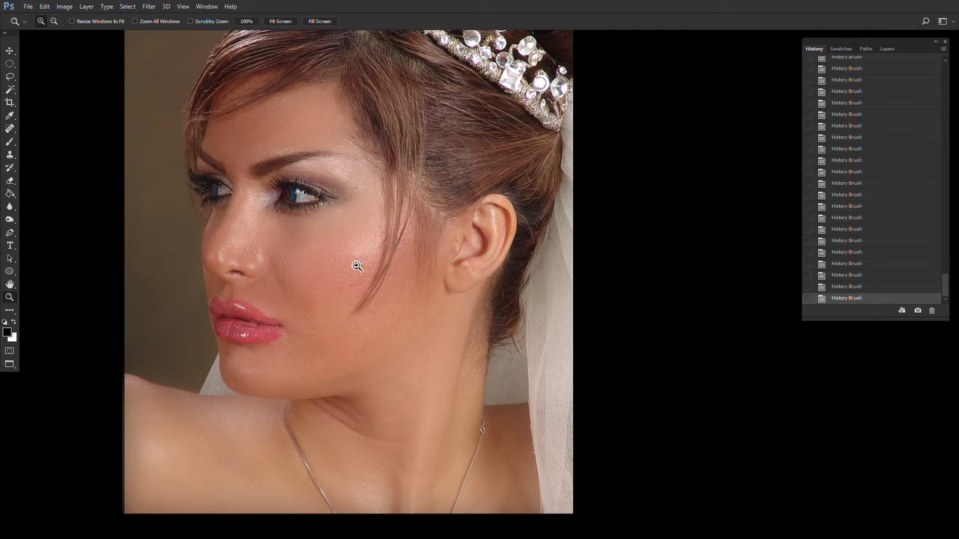
- Switch to the Burn Tool with Shadows range at 18% exposure and darken the shadows around the ear
{"action": "key", "text": "y"}
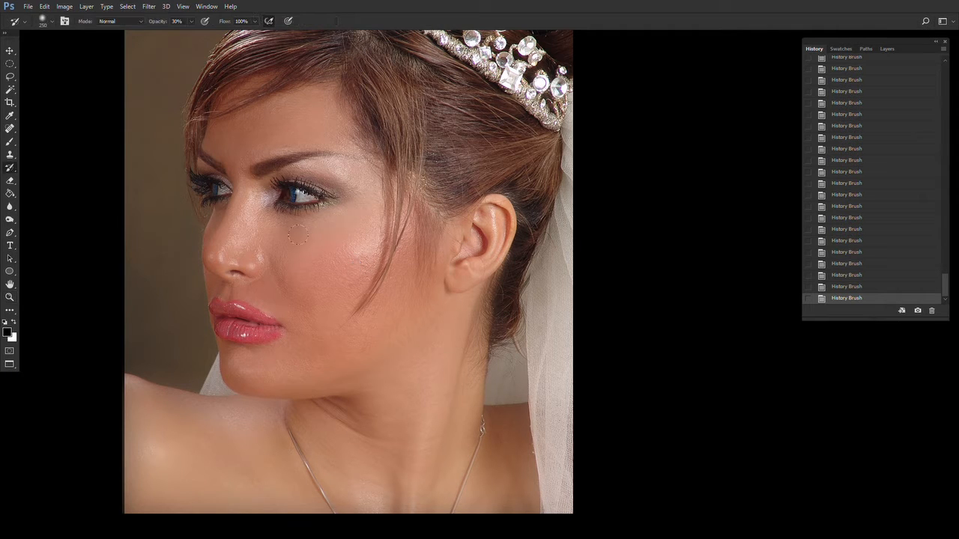
{"action": "left_click", "coordinate": [12, 224]}
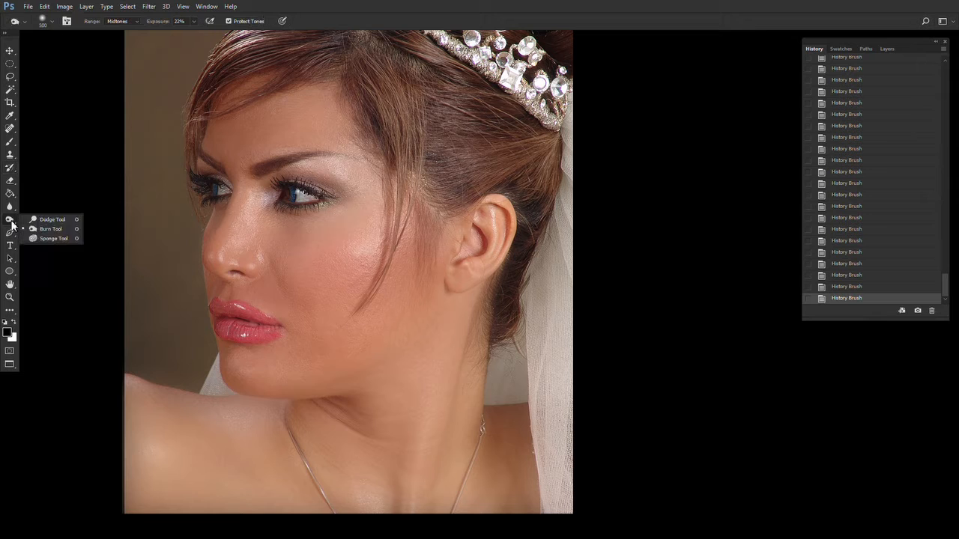
{"action": "left_click", "coordinate": [61, 232]}
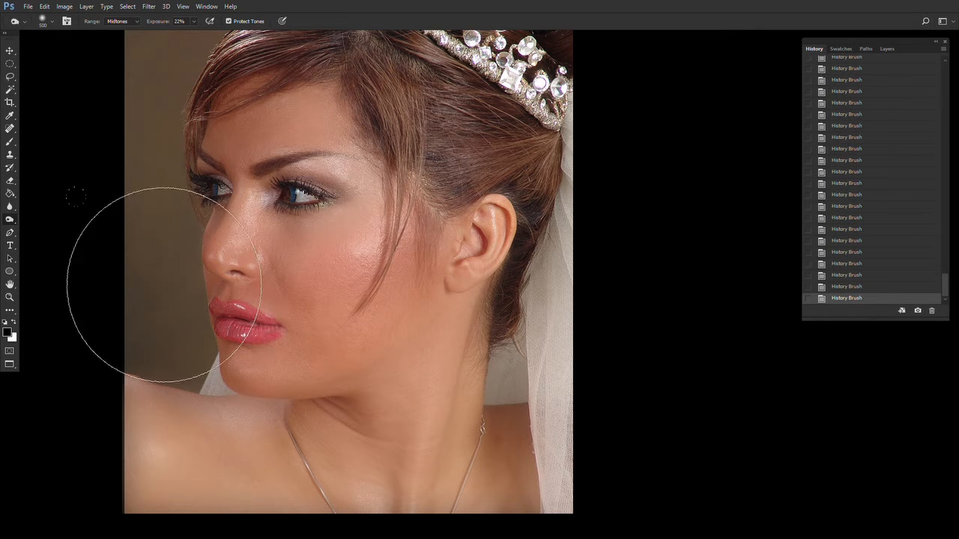
{"action": "left_click", "coordinate": [192, 21]}
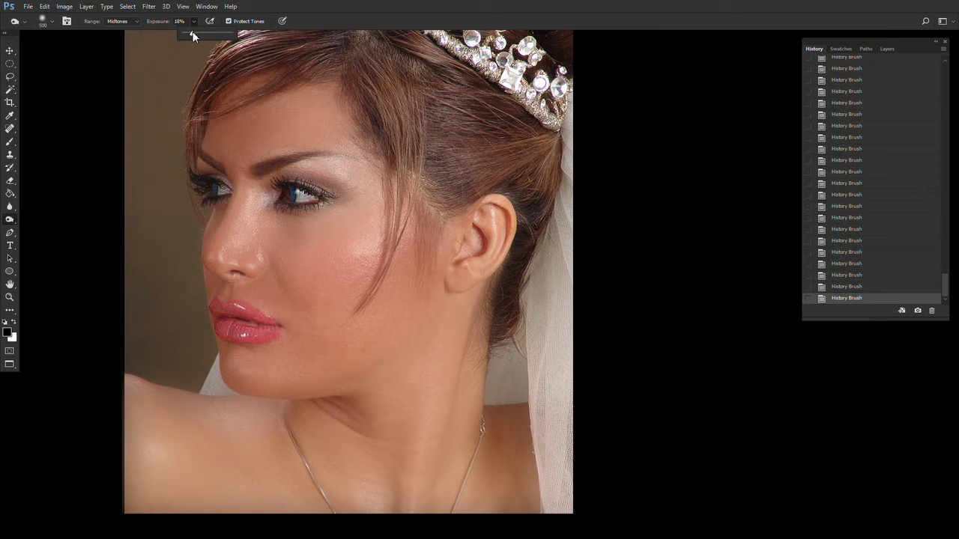
{"action": "left_click", "coordinate": [435, 16]}
{"action": "left_click", "coordinate": [123, 23]}
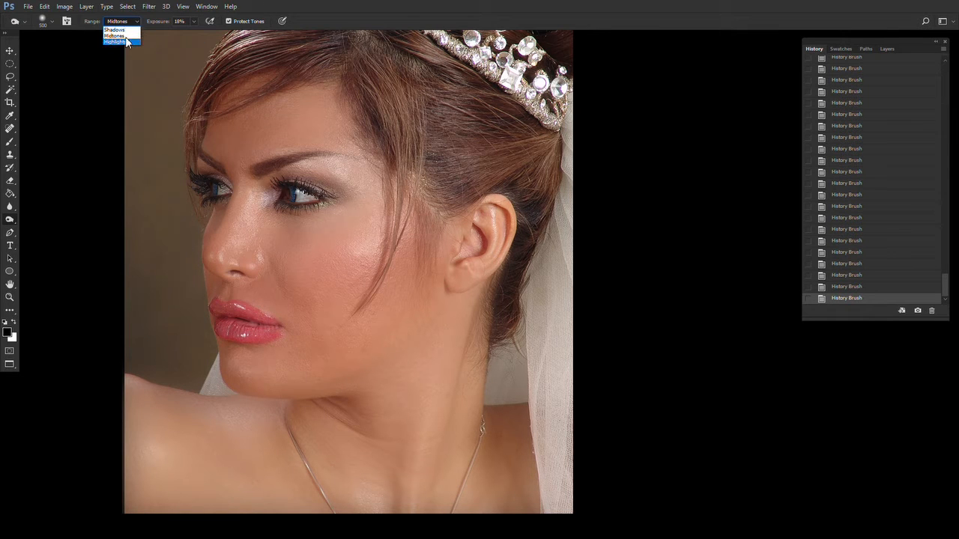
{"action": "left_click", "coordinate": [119, 29]}
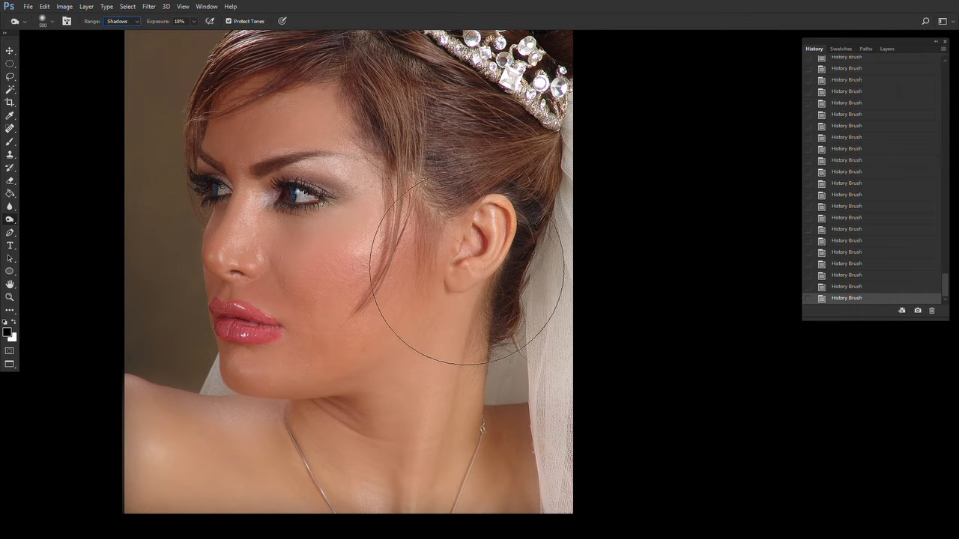
{"action": "left_click_drag", "start_coordinate": [449, 300], "coordinate": [444, 343]}
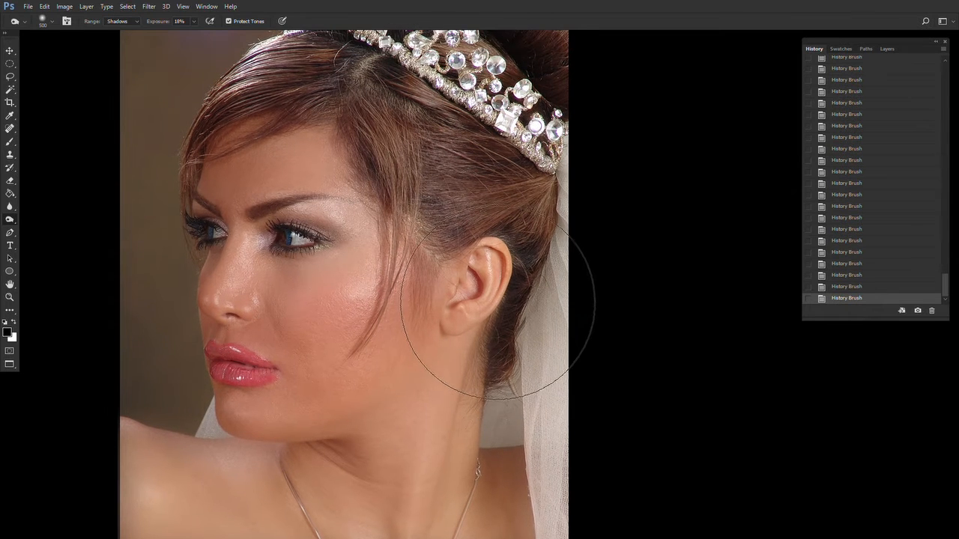
{"action": "key", "text": "bracketleft"}
{"action": "key", "text": "bracketleft"}
{"action": "key", "text": "bracketleft"}
{"action": "key", "text": "bracketleft"}
{"action": "key", "text": "bracketleft"}
{"action": "key", "text": "bracketleft"}
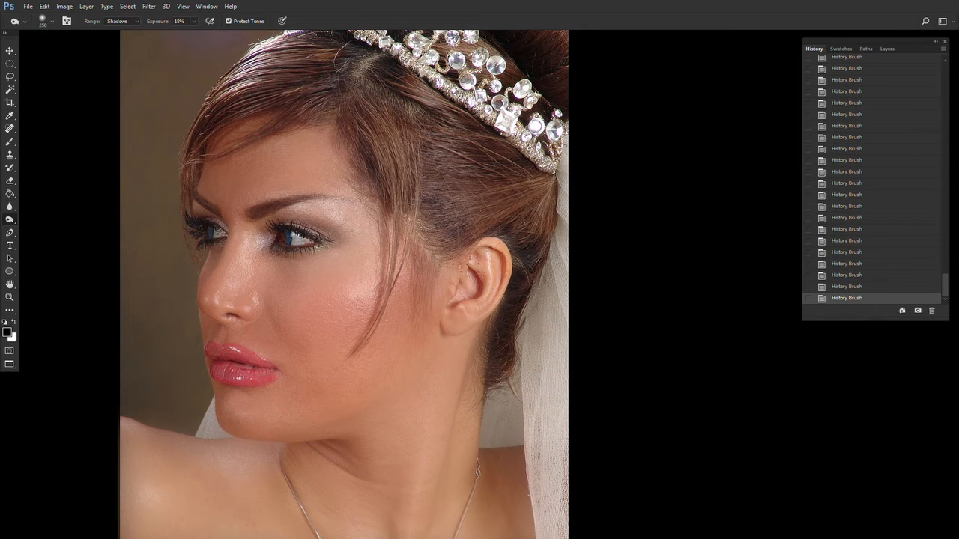
{"action": "left_click_drag", "start_coordinate": [464, 258], "coordinate": [472, 288]}
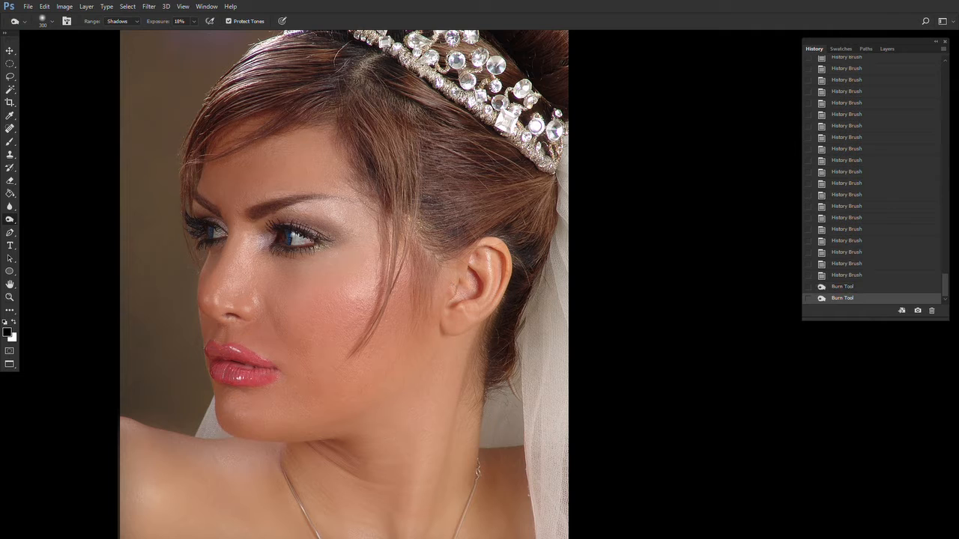
- Continue burning the shadows along the hair, eye corner and neck
{"action": "left_click_drag", "start_coordinate": [483, 12], "coordinate": [490, 31]}
{"action": "key", "text": "bracketleft"}
{"action": "left_click_drag", "start_coordinate": [453, 241], "coordinate": [442, 251]}
{"action": "mouse_move", "coordinate": [453, 241]}
{"action": "left_mouse_down"}
{"action": "mouse_move", "coordinate": [468, 234]}
{"action": "mouse_move", "coordinate": [438, 255]}
{"action": "left_mouse_up"}
{"action": "left_click_drag", "start_coordinate": [390, 199], "coordinate": [375, 169]}
{"action": "mouse_move", "coordinate": [374, 172]}
{"action": "left_mouse_down"}
{"action": "mouse_move", "coordinate": [346, 84]}
{"action": "mouse_move", "coordinate": [311, 92]}
{"action": "left_mouse_up"}
{"action": "left_click_drag", "start_coordinate": [313, 86], "coordinate": [291, 103]}
{"action": "left_click_drag", "start_coordinate": [172, 203], "coordinate": [183, 218]}
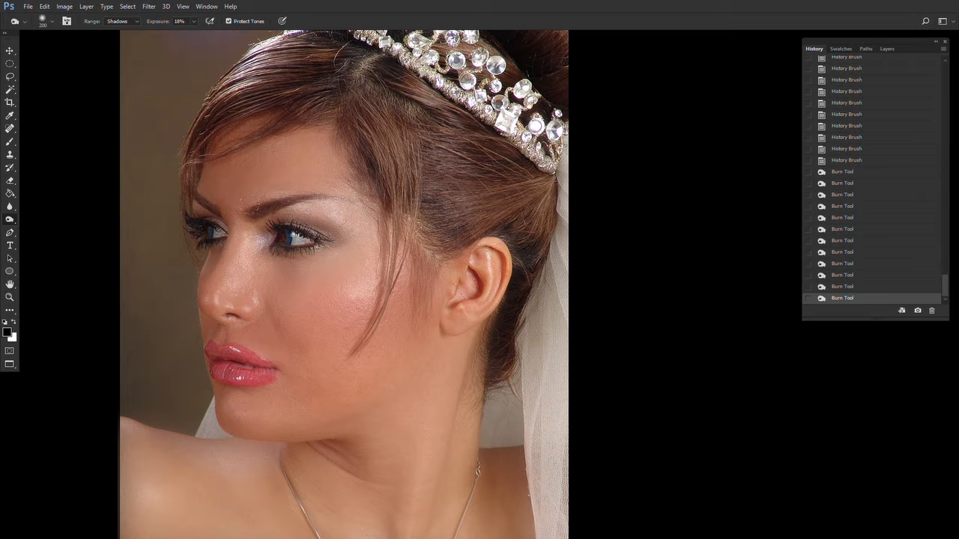
{"action": "left_click_drag", "start_coordinate": [249, 206], "coordinate": [304, 201]}
{"action": "scroll", "coordinate": [380, 417], "scroll_direction": "down", "scroll_amount": 3}
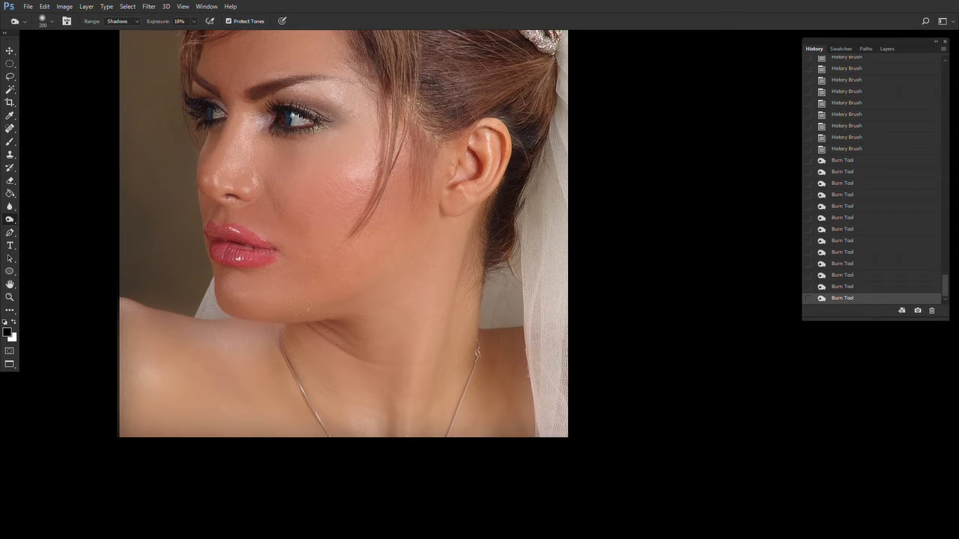
{"action": "left_click_drag", "start_coordinate": [309, 325], "coordinate": [351, 361]}
{"action": "left_click", "coordinate": [409, 313]}
- Switch to the Dodge Tool with Highlights range at 19% exposure and brighten the hair and cheek highlights
{"action": "scroll", "coordinate": [412, 412], "scroll_direction": "up", "scroll_amount": 3}
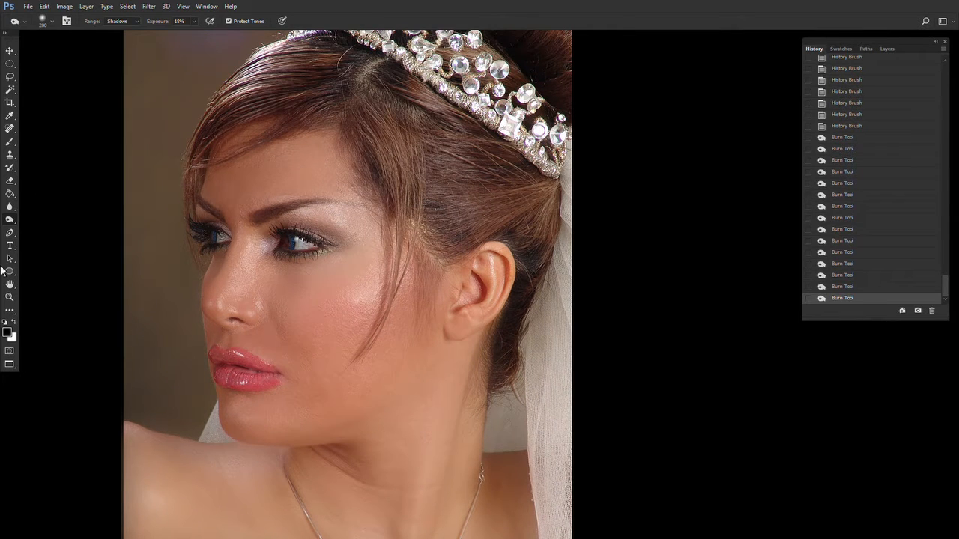
{"action": "right_click", "coordinate": [10, 220]}
{"action": "left_click", "coordinate": [62, 220]}
{"action": "left_click", "coordinate": [193, 21]}
{"action": "left_click_drag", "start_coordinate": [146, 186], "coordinate": [145, 207]}
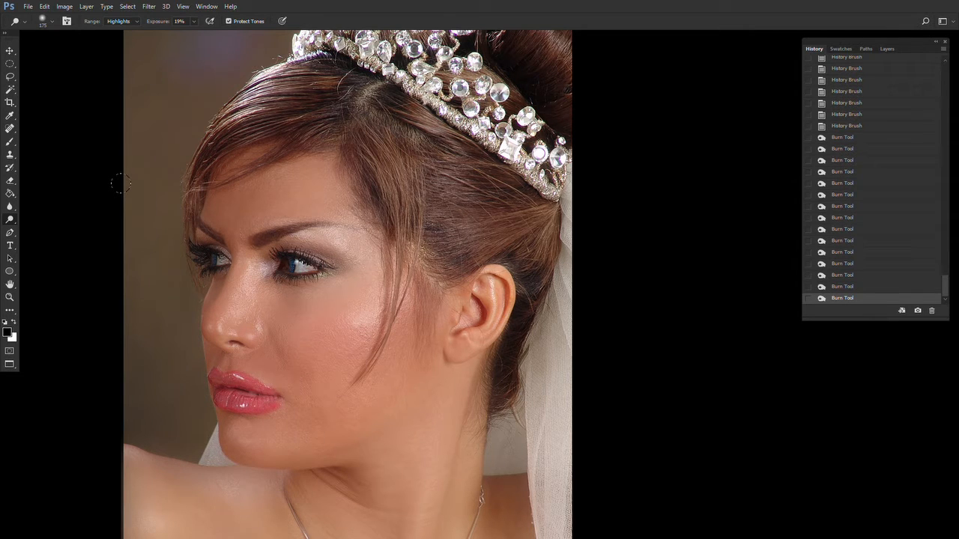
{"action": "key", "text": "bracketleft"}
{"action": "key", "text": "bracketleft"}
{"action": "key", "text": "bracketleft"}
{"action": "key", "text": "bracketleft"}
{"action": "key", "text": "bracketright"}
{"action": "key", "text": "bracketright"}
{"action": "key", "text": "bracketright"}
{"action": "mouse_move", "coordinate": [242, 71]}
{"action": "left_mouse_down"}
{"action": "mouse_move", "coordinate": [227, 105]}
{"action": "mouse_move", "coordinate": [230, 127]}
{"action": "left_mouse_up"}
{"action": "left_click_drag", "start_coordinate": [391, 232], "coordinate": [375, 330]}
{"action": "key", "text": "bracketright"}
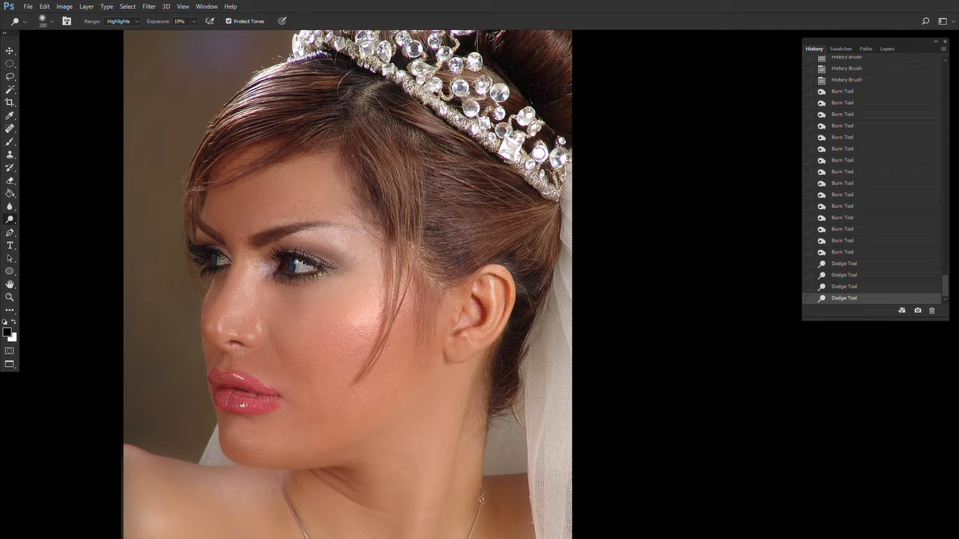
- Dodge the highlights under the eye, on the nose and near the ear
{"action": "left_click_drag", "start_coordinate": [311, 244], "coordinate": [353, 228]}
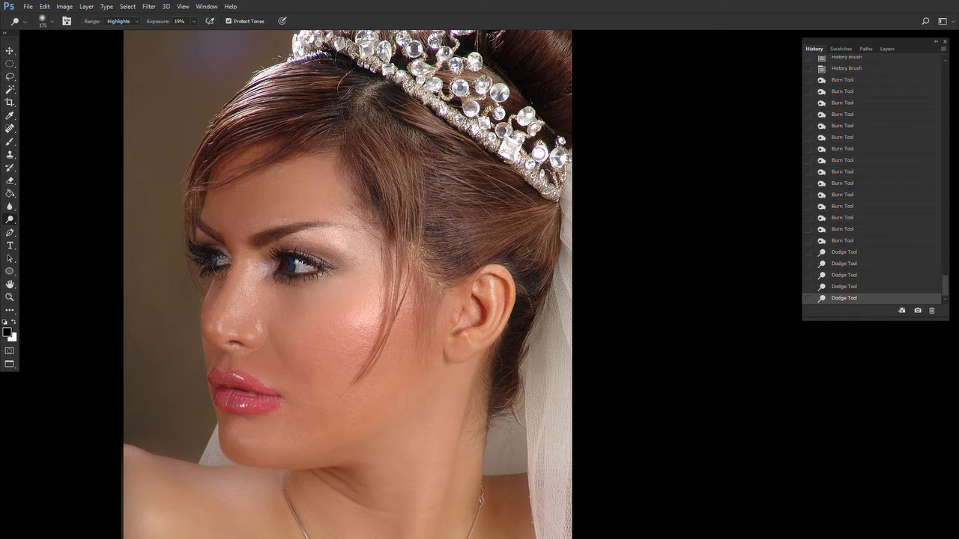
{"action": "left_click_drag", "start_coordinate": [240, 283], "coordinate": [253, 300]}
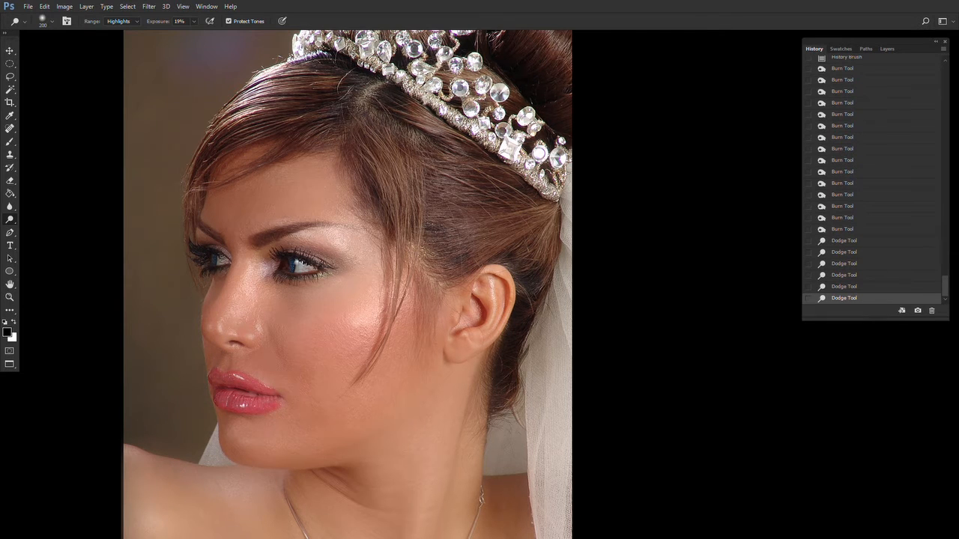
{"action": "mouse_move", "coordinate": [417, 305]}
{"action": "left_mouse_down"}
{"action": "mouse_move", "coordinate": [407, 319]}
{"action": "mouse_move", "coordinate": [404, 301]}
{"action": "left_mouse_up"}
{"action": "left_click", "coordinate": [406, 321], "text": "ctrl+alt"}
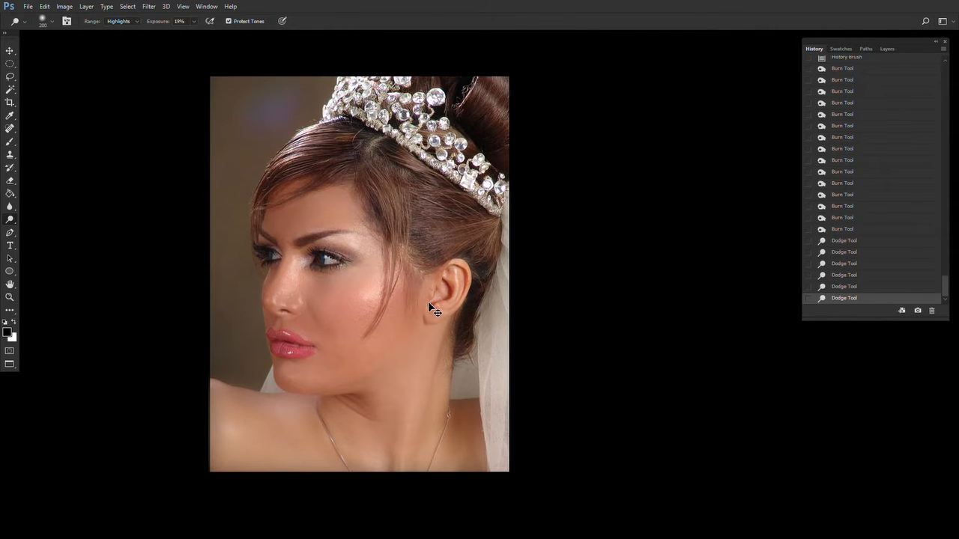
- Apply Color Balance with the cyan–red level set to -3
{"action": "key", "text": "ctrl+b"}
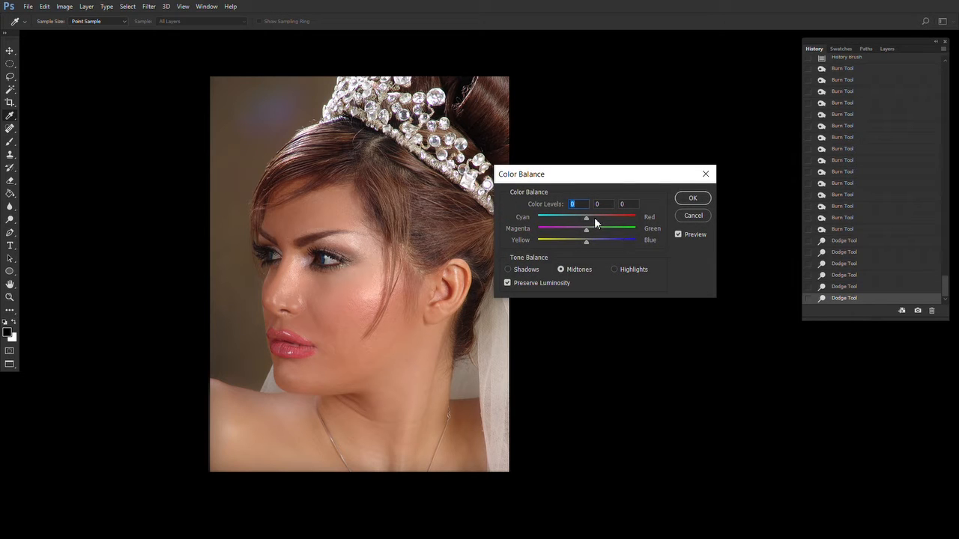
{"action": "type", "text": "-3"}
{"action": "left_click_drag", "start_coordinate": [587, 241], "coordinate": [588, 242]}
{"action": "left_click", "coordinate": [693, 198]}
- Compare the final retouch against the earliest Clone Stamp history state at different zoom levels
{"action": "key", "text": "z"}
{"action": "left_click", "coordinate": [348, 316]}
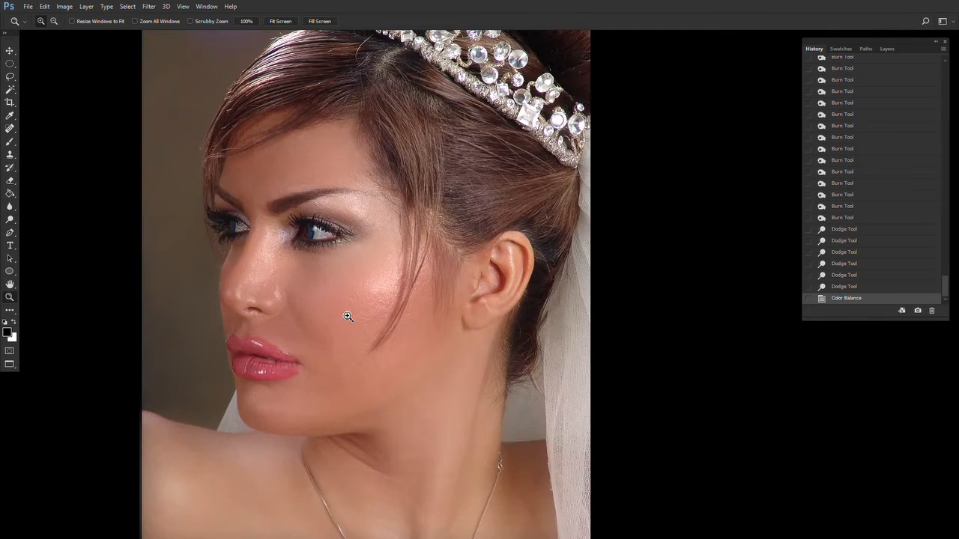
{"action": "left_click", "coordinate": [347, 317], "text": "alt"}
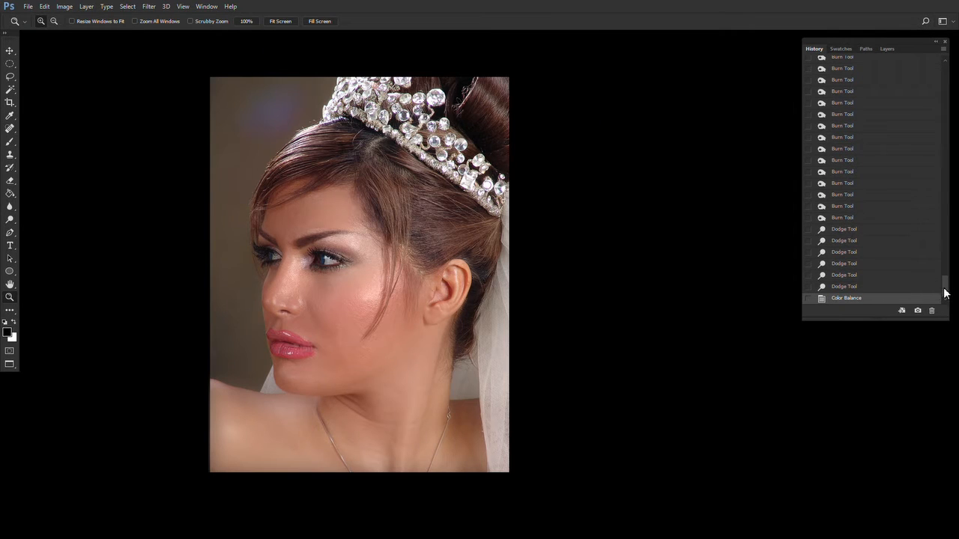
{"action": "left_click_drag", "start_coordinate": [942, 289], "coordinate": [945, 69]}
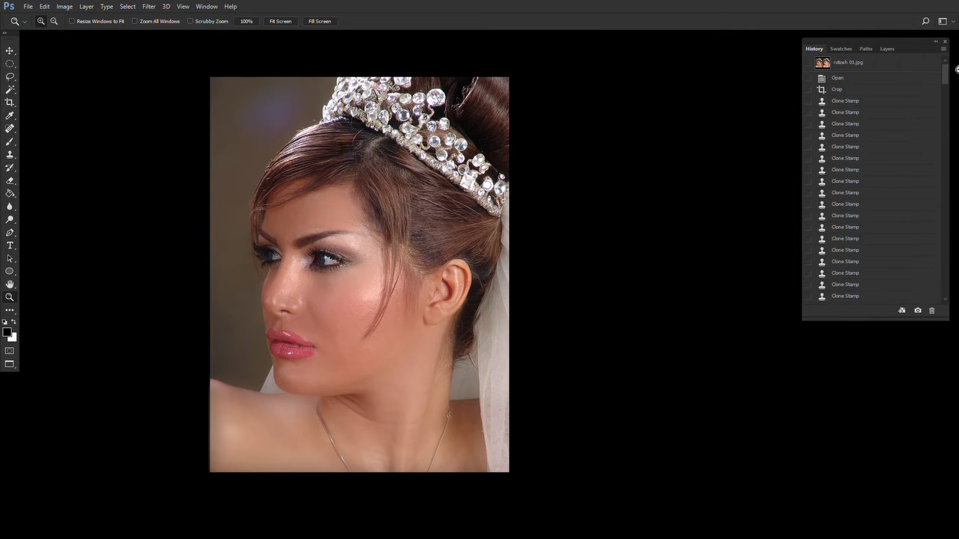
{"action": "left_click", "coordinate": [808, 101]}
{"action": "left_click", "coordinate": [862, 104]}
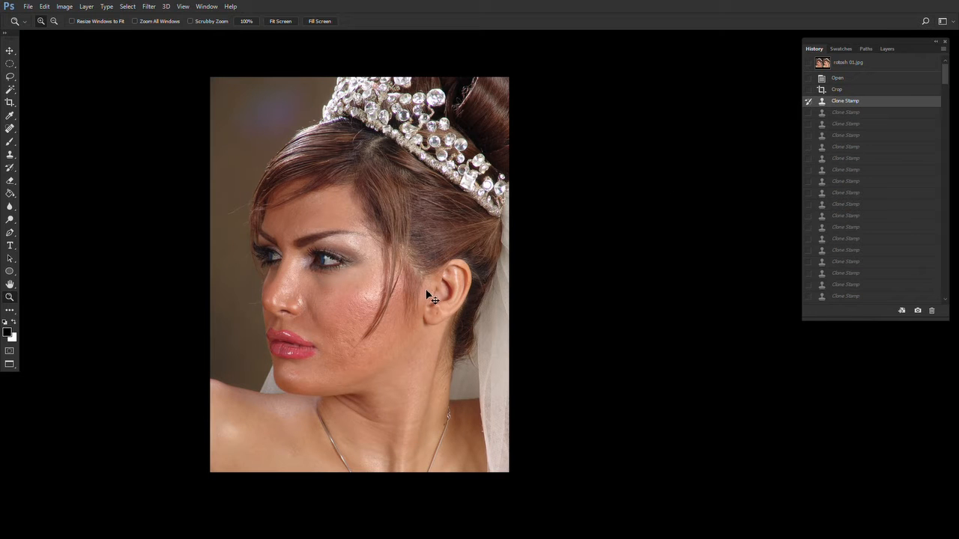
{"action": "key", "text": "ctrl+z"}
{"action": "key", "text": "ctrl+z"}
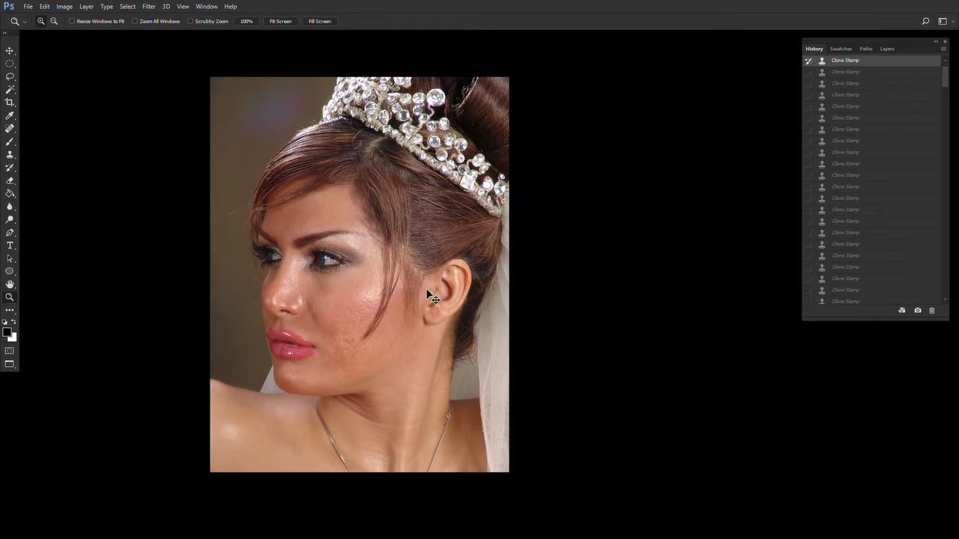
{"action": "key", "text": "ctrl+z"}
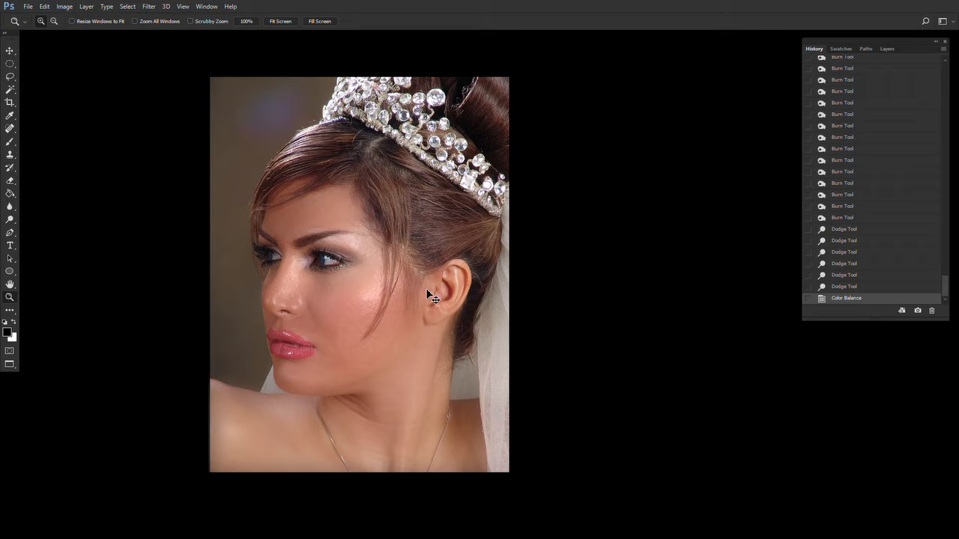
- Switch to windowed screen mode and toggle undo and redo to compare before and after
{"action": "key", "text": "f"}
{"action": "key", "text": "f"}
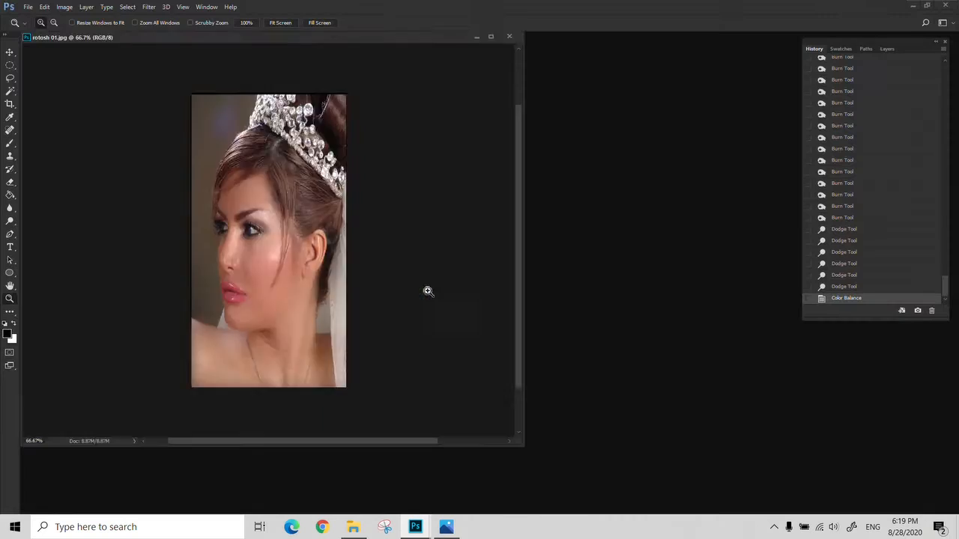
{"action": "left_click_drag", "start_coordinate": [176, 44], "coordinate": [251, 49]}
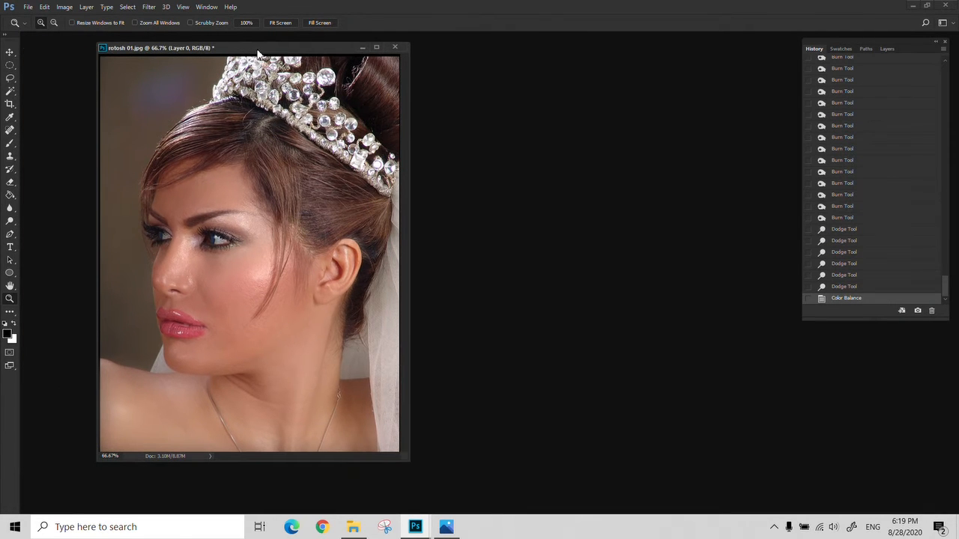
{"action": "key", "text": "ctrl+z"}
{"action": "key", "text": "ctrl+z"}
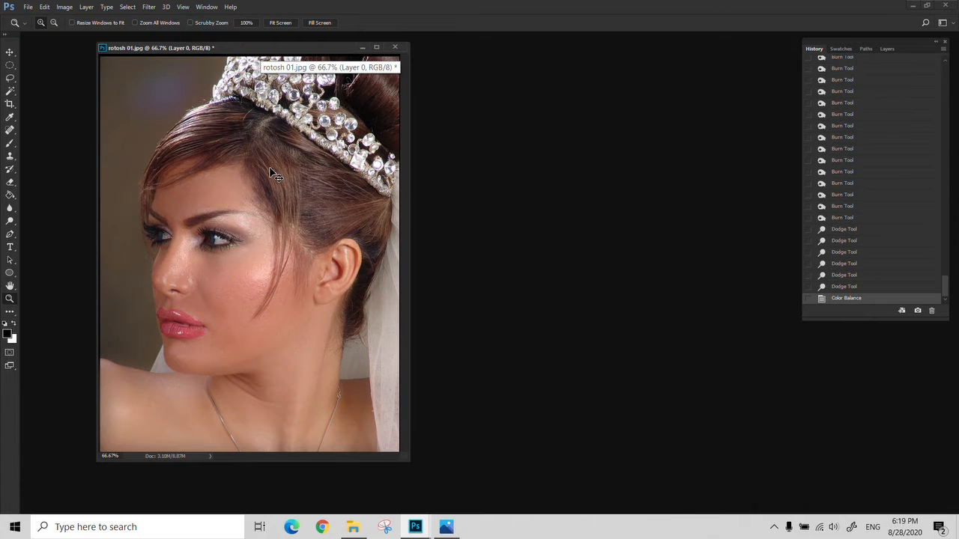
{"action": "key", "text": "ctrl+z"}
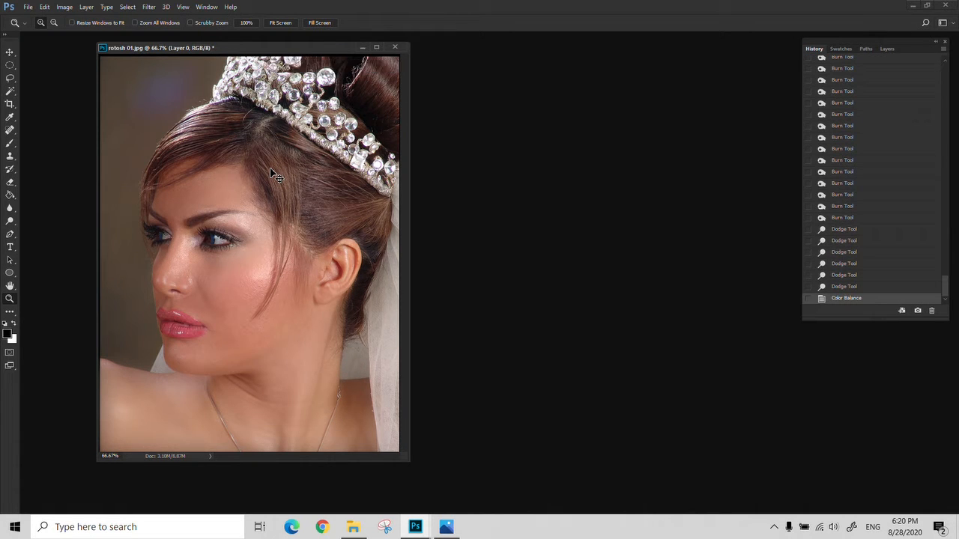
{"action": "key", "text": "ctrl+z"}
{"action": "key", "text": "ctrl+z"}
{"action": "key", "text": "ctrl+z"}
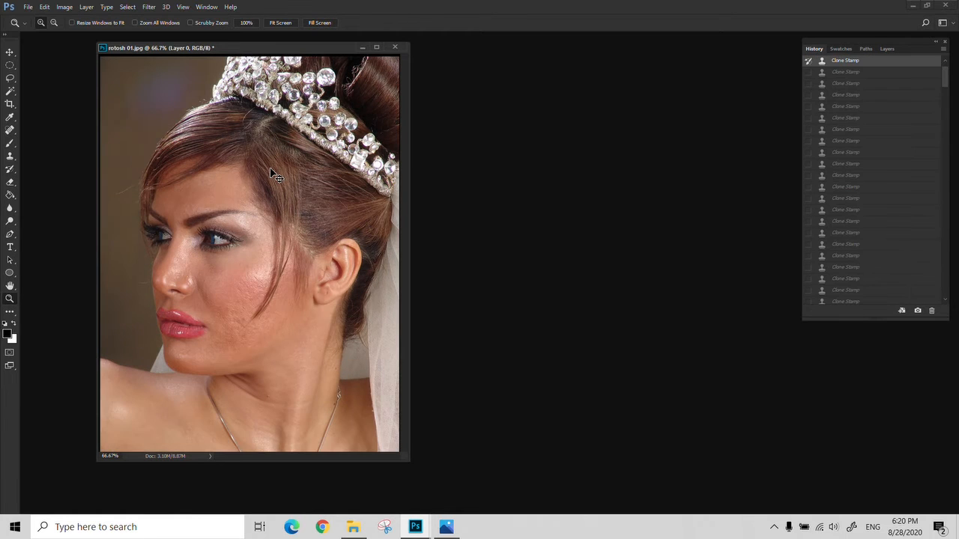
{"action": "key", "text": "ctrl+z"}
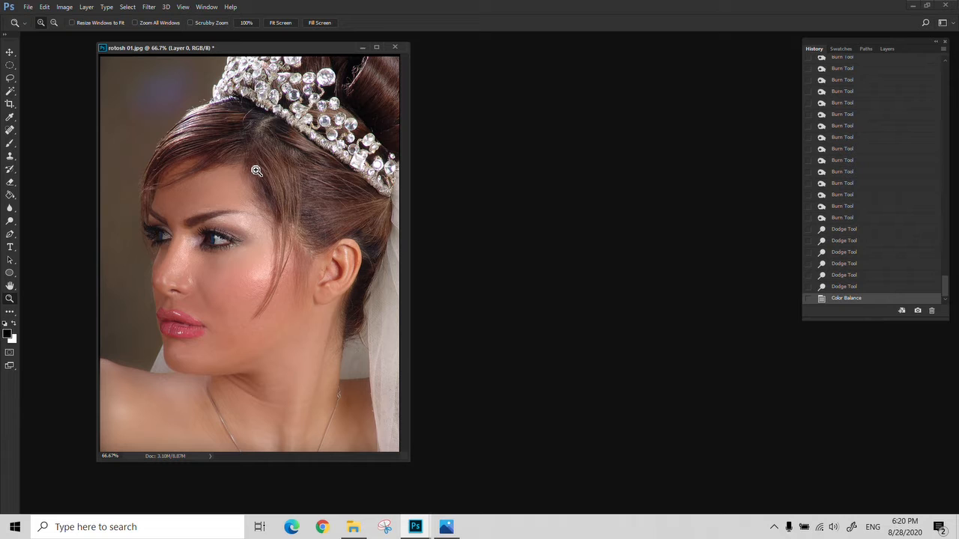
- Close the document without saving changes
{"action": "left_click", "coordinate": [394, 47]}
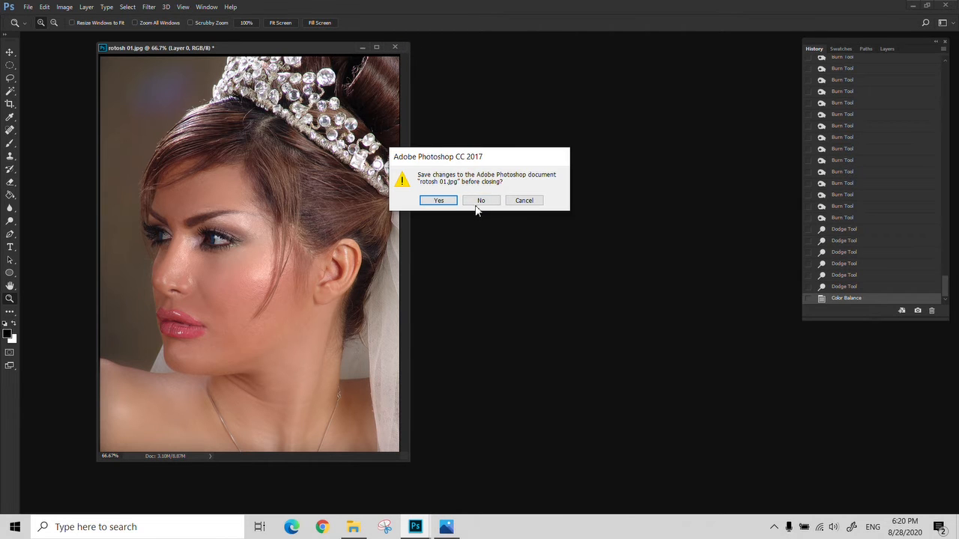
{"action": "left_click", "coordinate": [478, 202]}
- Switch to File Explorer to view the 010 folder containing rotosh 01.jpg
{"action": "double_click", "coordinate": [291, 248]}
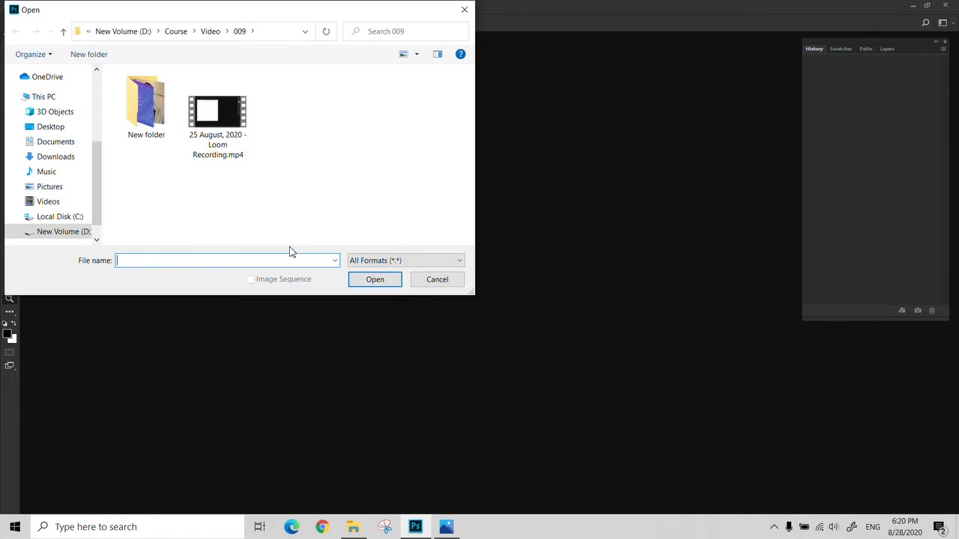
{"action": "left_click", "coordinate": [437, 280]}
{"action": "left_click", "coordinate": [352, 527]}
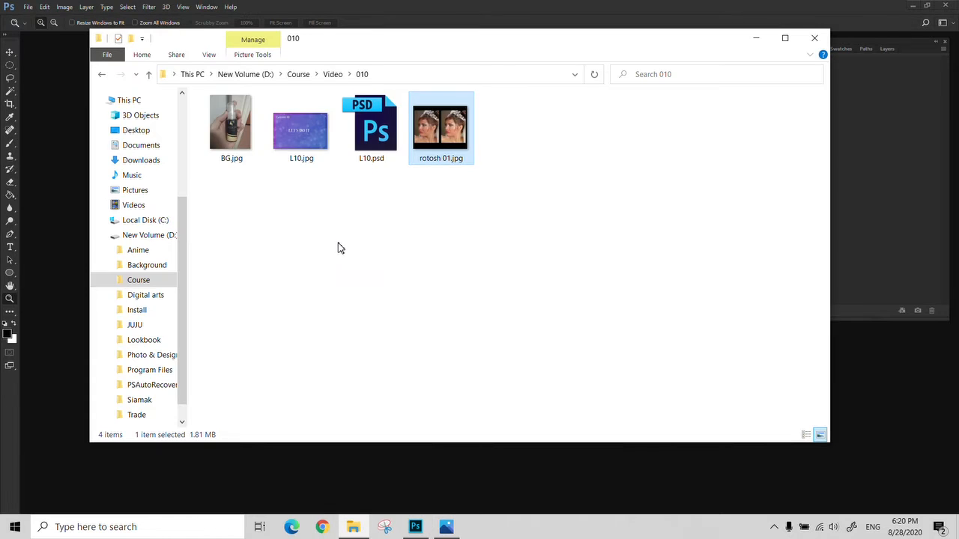
- Open BG.jpg from the 010 folder in Photoshop
{"action": "left_click", "coordinate": [253, 129]}
{"action": "left_click_drag", "start_coordinate": [252, 129], "coordinate": [250, 263]}
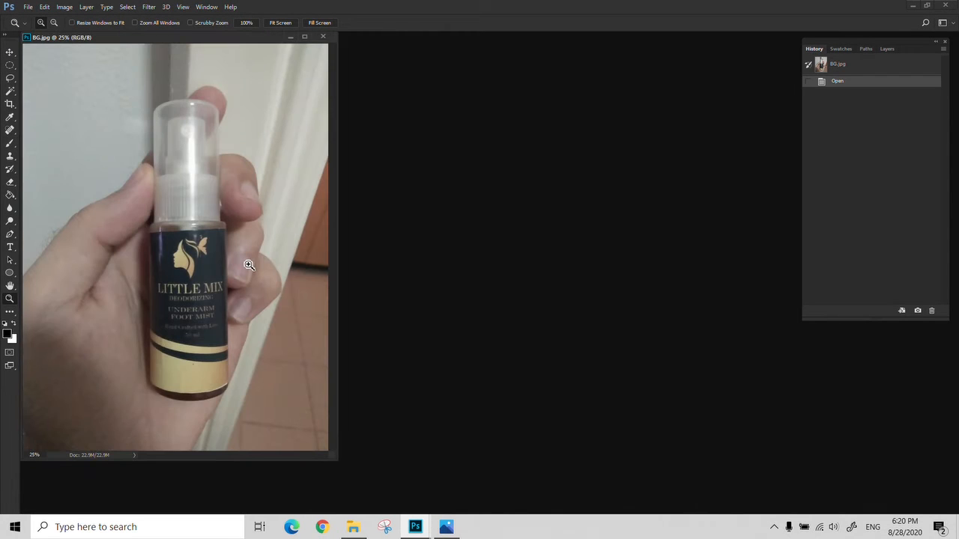
{"action": "key", "text": "f"}
{"action": "left_click", "coordinate": [394, 279]}
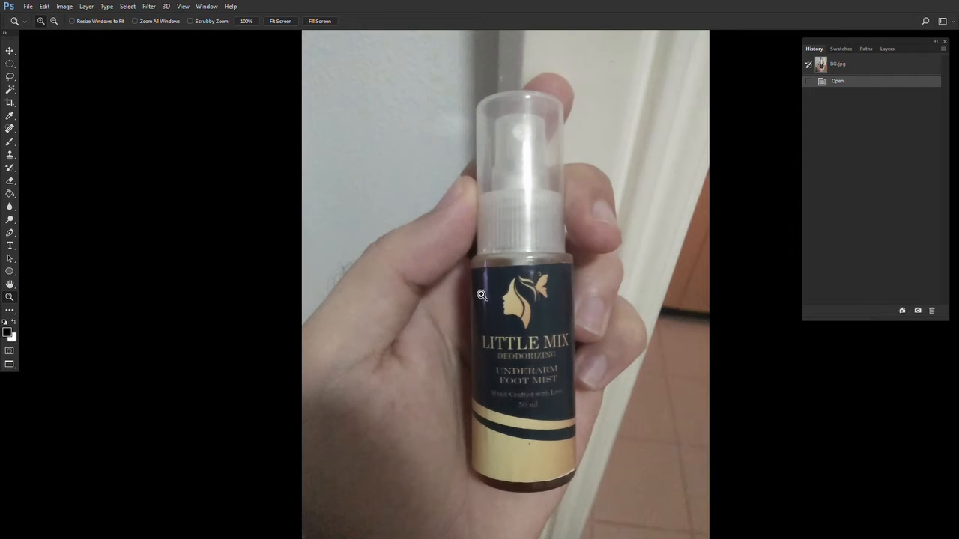
{"action": "key", "text": "f"}
{"action": "key", "text": "f"}
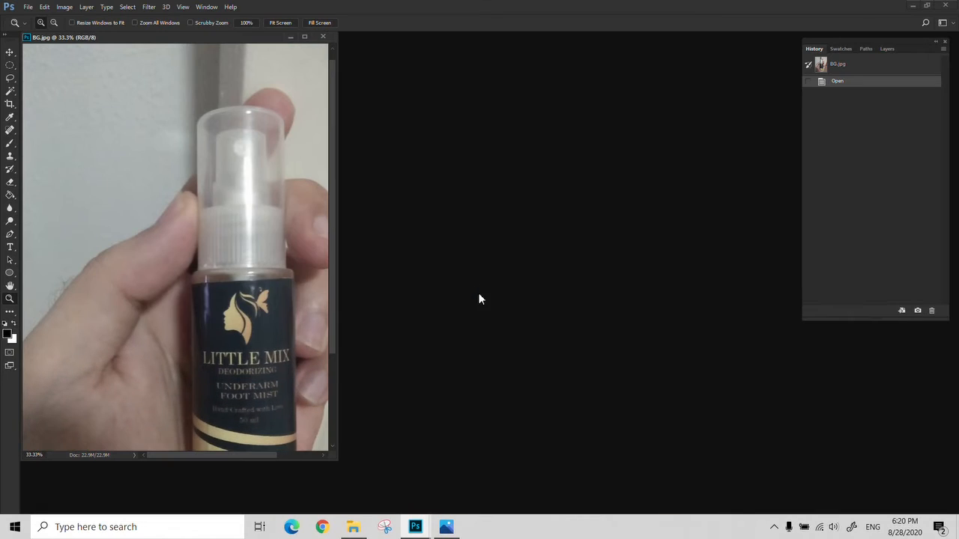
{"action": "left_click", "coordinate": [243, 214], "text": "alt"}
{"action": "left_click_drag", "start_coordinate": [219, 37], "coordinate": [493, 54]}
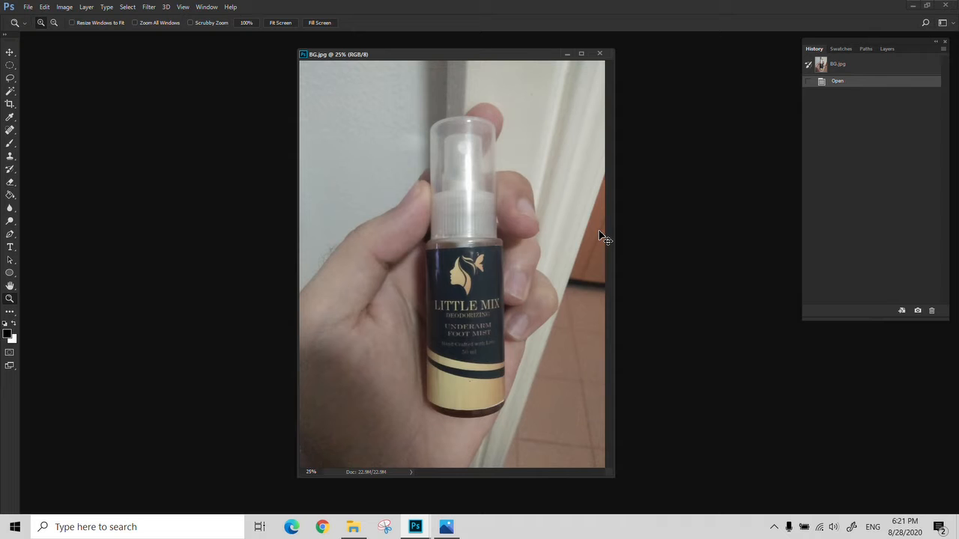
- Duplicate the Background layer into a new layer
{"action": "left_click", "coordinate": [886, 50]}
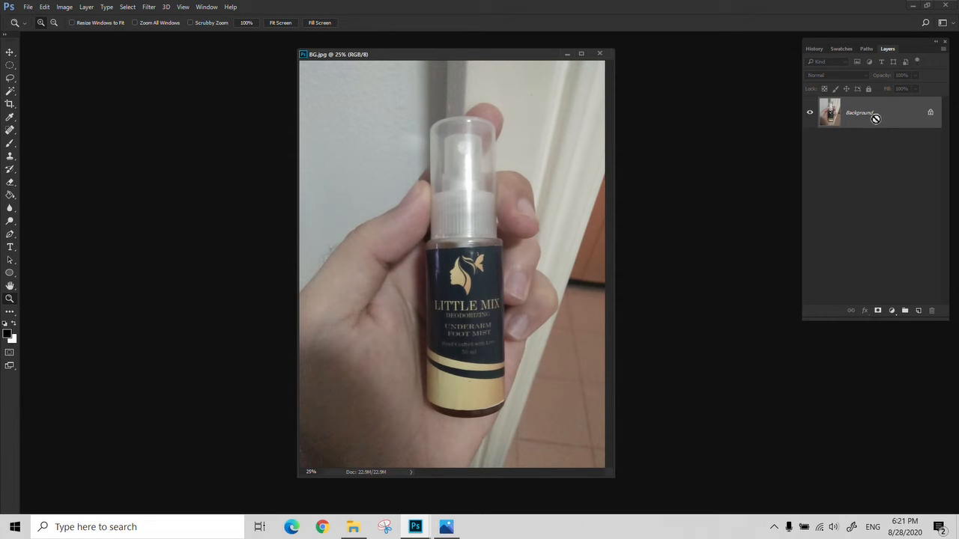
{"action": "key", "text": "ctrl+j"}
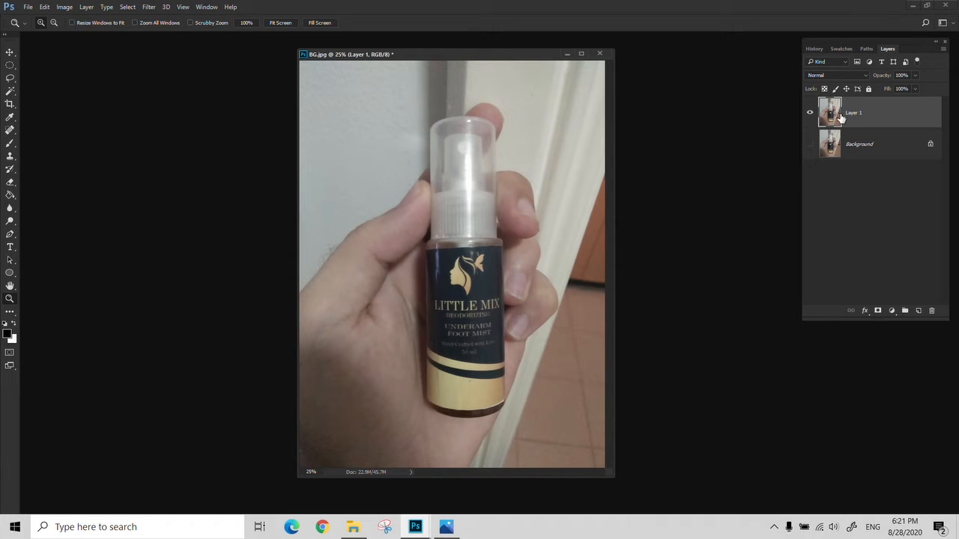
- Delete the areas left and right of the bottle on the new layer with rectangular selections
{"action": "key", "text": "f"}
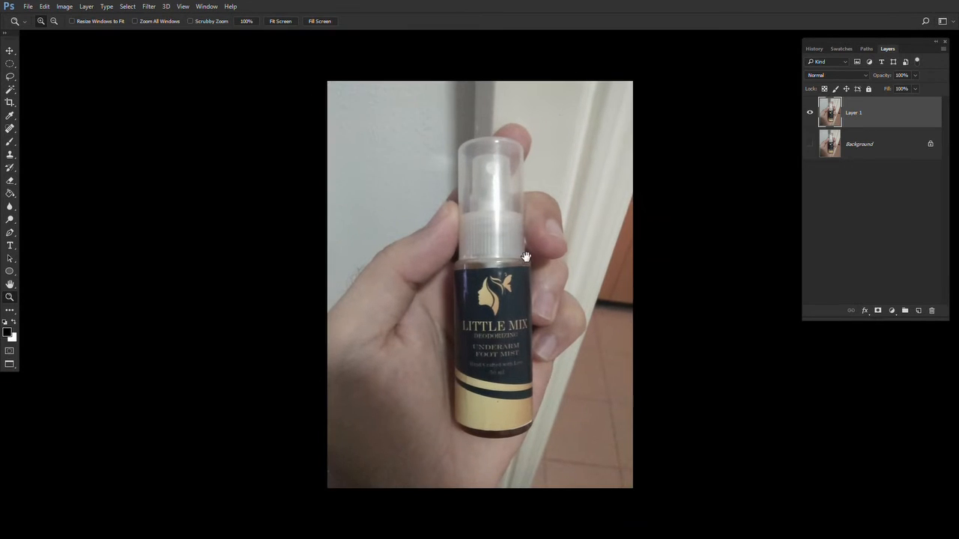
{"action": "left_click", "coordinate": [429, 243], "text": "alt"}
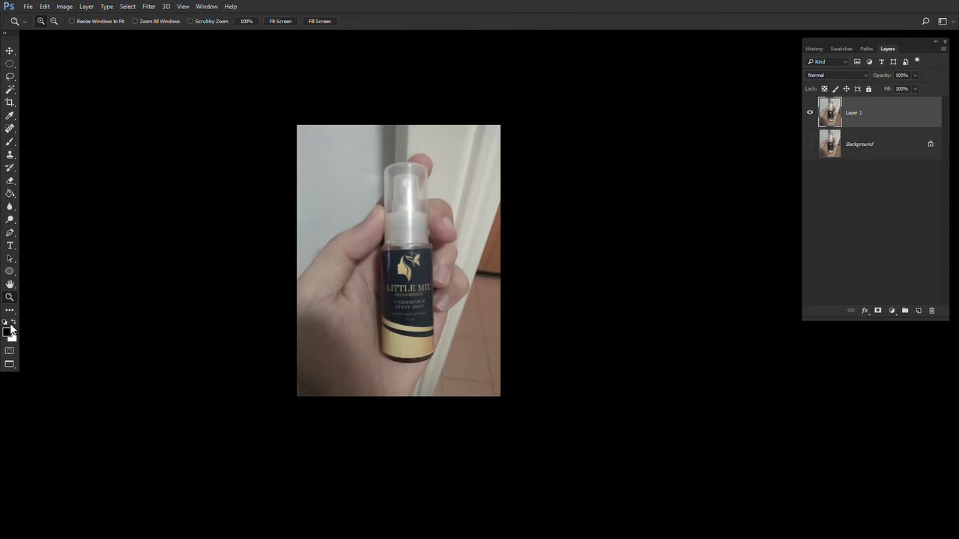
{"action": "key", "text": "m"}
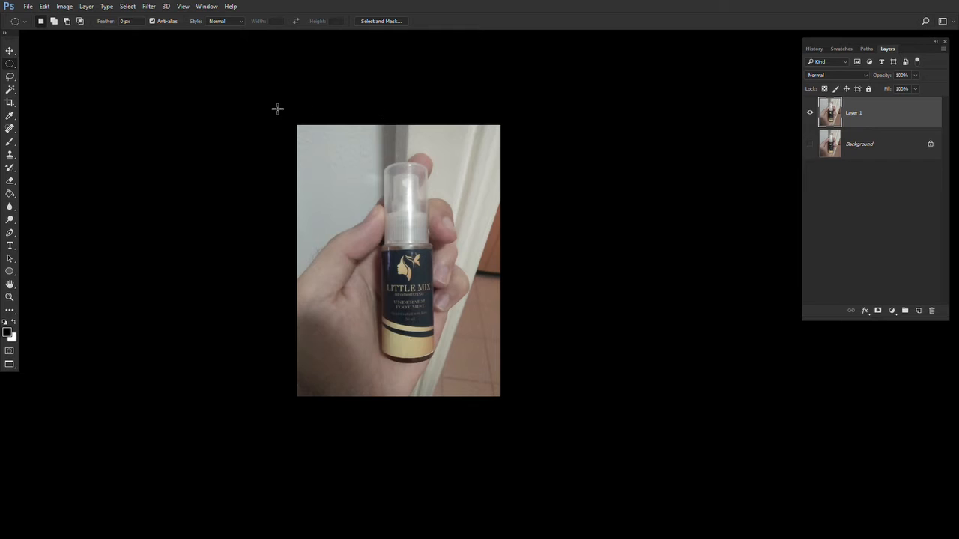
{"action": "left_click_drag", "start_coordinate": [277, 108], "coordinate": [366, 459]}
{"action": "key", "text": "ctrl+d"}
{"action": "key", "text": "shift+m"}
{"action": "left_click_drag", "start_coordinate": [276, 112], "coordinate": [370, 451]}
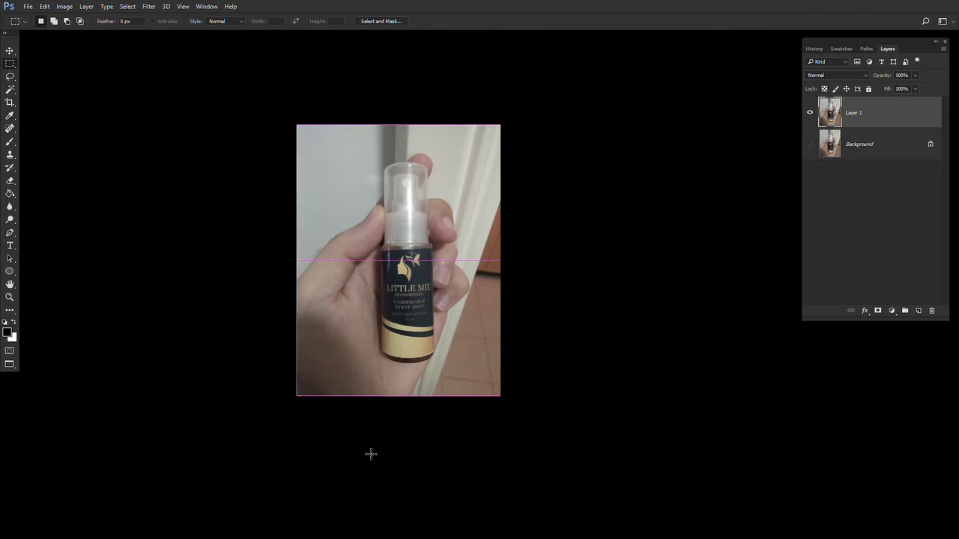
{"action": "key", "text": "Delete"}
{"action": "left_click_drag", "start_coordinate": [564, 93], "coordinate": [442, 427]}
{"action": "key", "text": "Delete"}
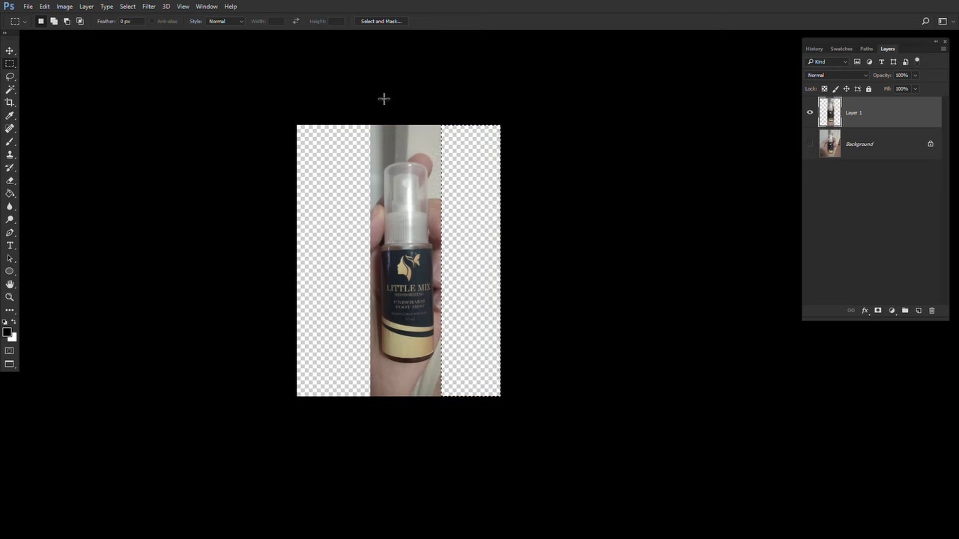
- Delete the areas above and below the bottle on the new layer with rectangular selections
{"action": "left_click_drag", "start_coordinate": [323, 125], "coordinate": [474, 154]}
{"action": "key", "text": "Delete"}
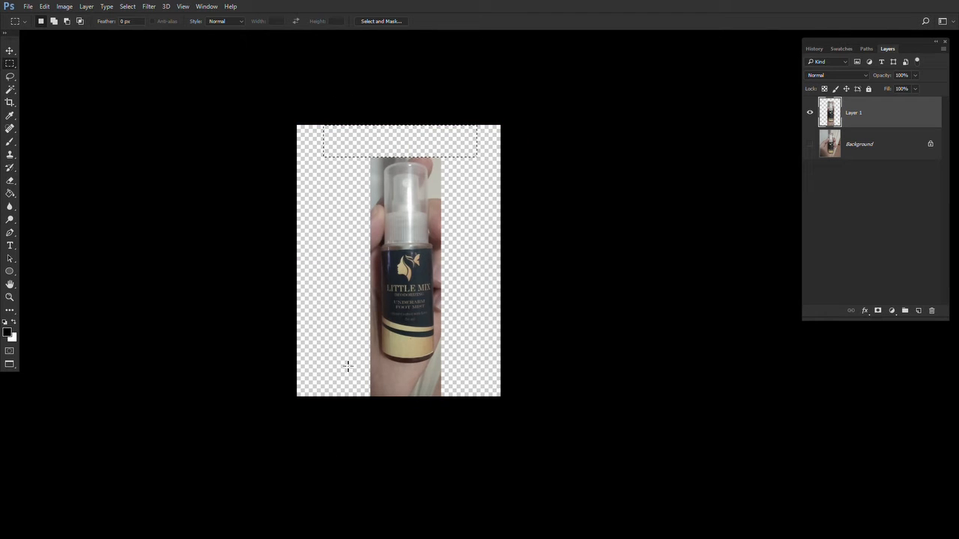
{"action": "left_click_drag", "start_coordinate": [347, 365], "coordinate": [463, 398]}
{"action": "key", "text": "Delete"}
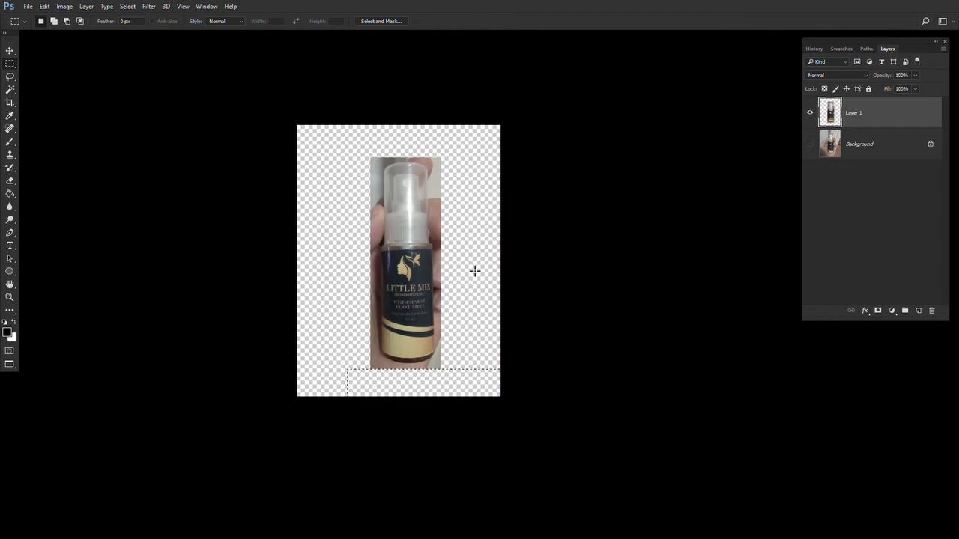
- Zoom into the bottle cap and set the Pen tool to Path mode
{"action": "key", "text": "z"}
{"action": "left_click", "coordinate": [447, 179]}
{"action": "left_click", "coordinate": [447, 179]}
{"action": "left_click", "coordinate": [447, 180]}
{"action": "left_click", "coordinate": [447, 179]}
{"action": "left_click_drag", "start_coordinate": [407, 177], "coordinate": [460, 200]}
{"action": "left_click", "coordinate": [432, 179]}
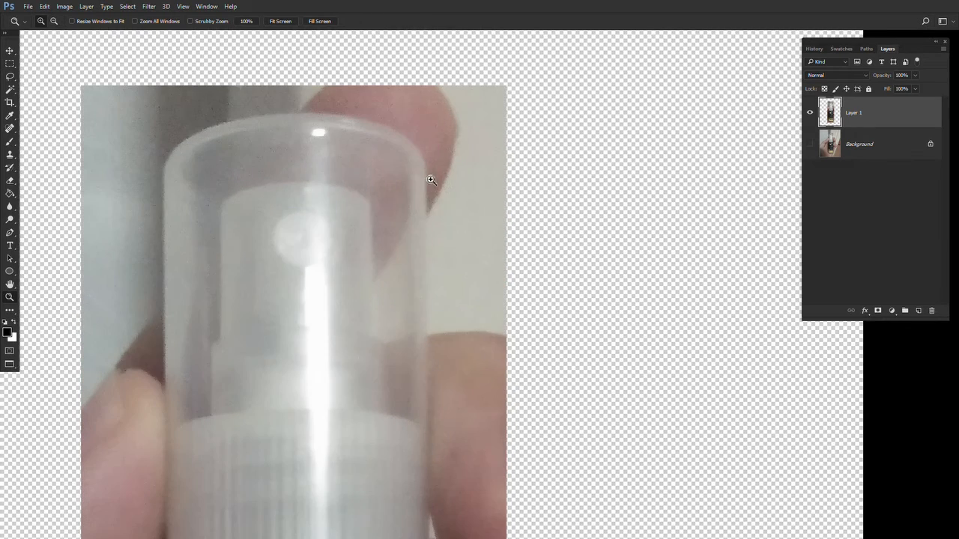
{"action": "left_click_drag", "start_coordinate": [319, 165], "coordinate": [335, 174]}
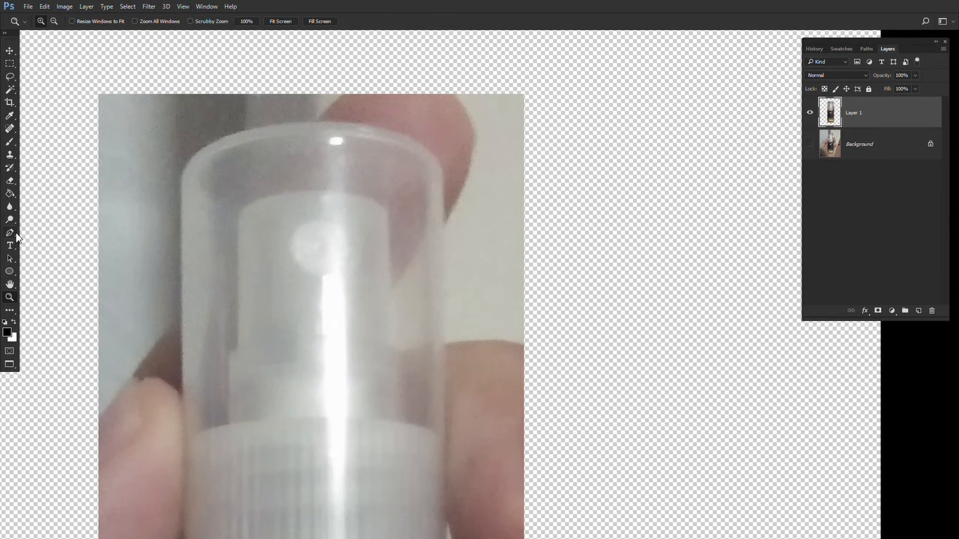
{"action": "left_click", "coordinate": [10, 233]}
{"action": "left_click", "coordinate": [55, 234]}
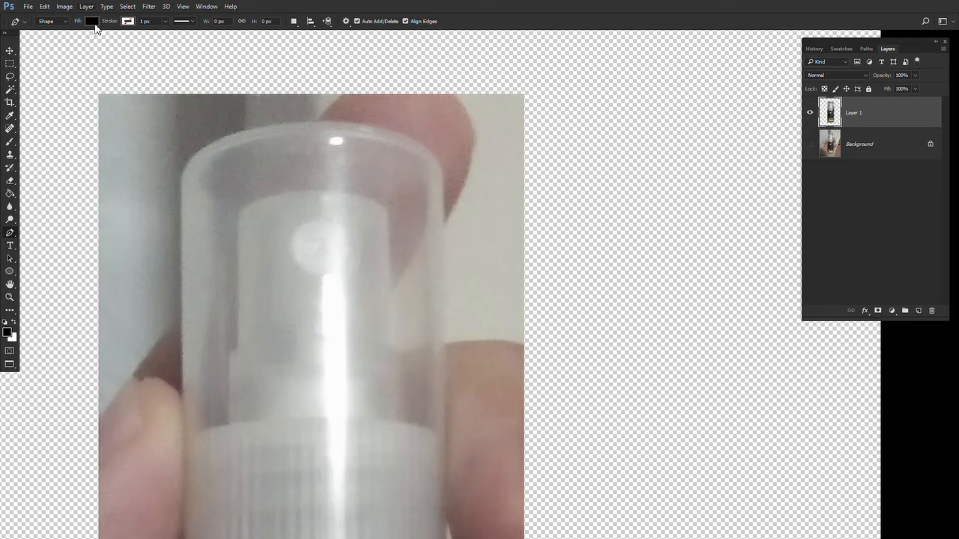
{"action": "left_click", "coordinate": [60, 21]}
{"action": "left_click", "coordinate": [56, 39]}
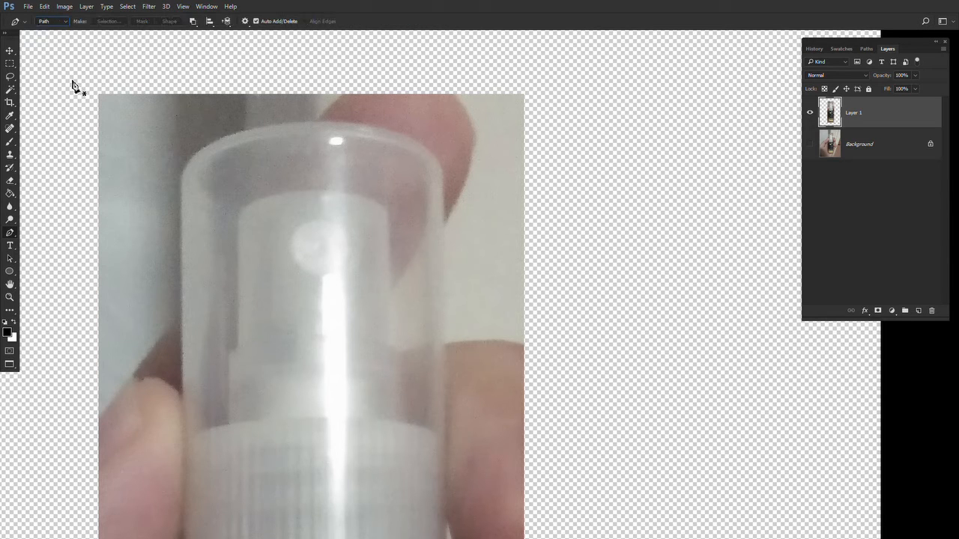
- Begin a path with anchors along the curved top edge of the bottle cap
{"action": "key", "text": "z"}
{"action": "left_click", "coordinate": [184, 157]}
{"action": "left_click_drag", "start_coordinate": [222, 178], "coordinate": [171, 261]}
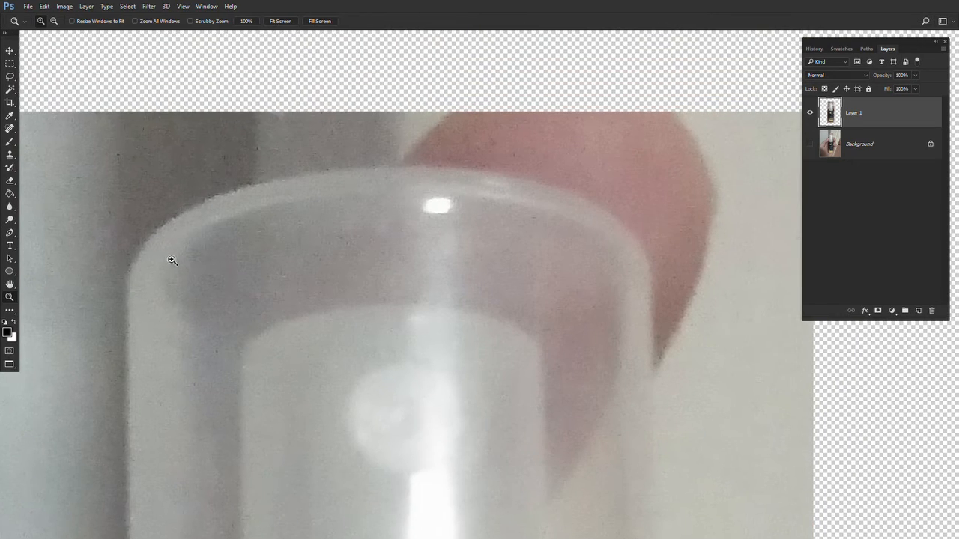
{"action": "key", "text": "p"}
{"action": "left_click", "coordinate": [131, 272]}
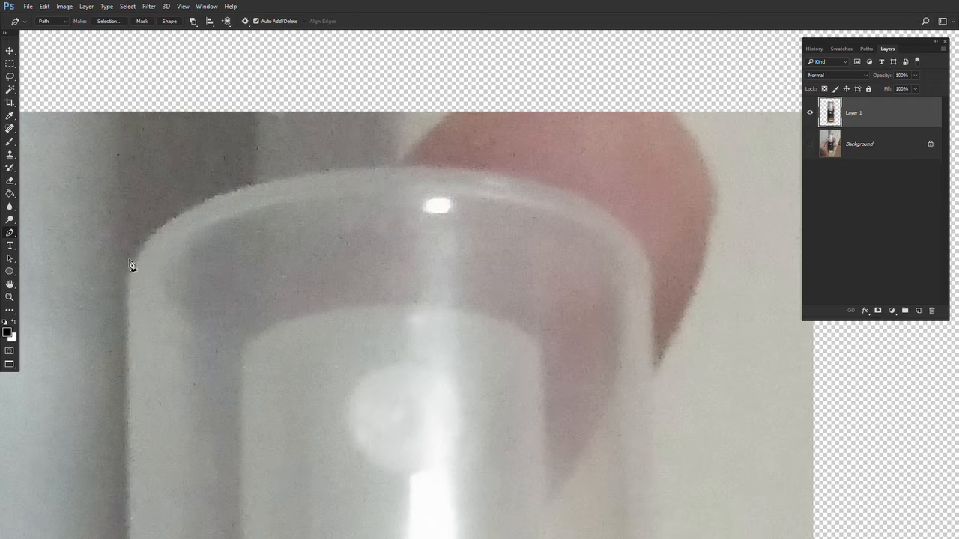
{"action": "left_click", "coordinate": [649, 263]}
{"action": "left_click", "coordinate": [396, 262]}
{"action": "left_click_drag", "start_coordinate": [397, 260], "coordinate": [391, 168]}
{"action": "left_click_drag", "start_coordinate": [243, 168], "coordinate": [161, 171]}
{"action": "left_click_drag", "start_coordinate": [522, 167], "coordinate": [615, 165]}
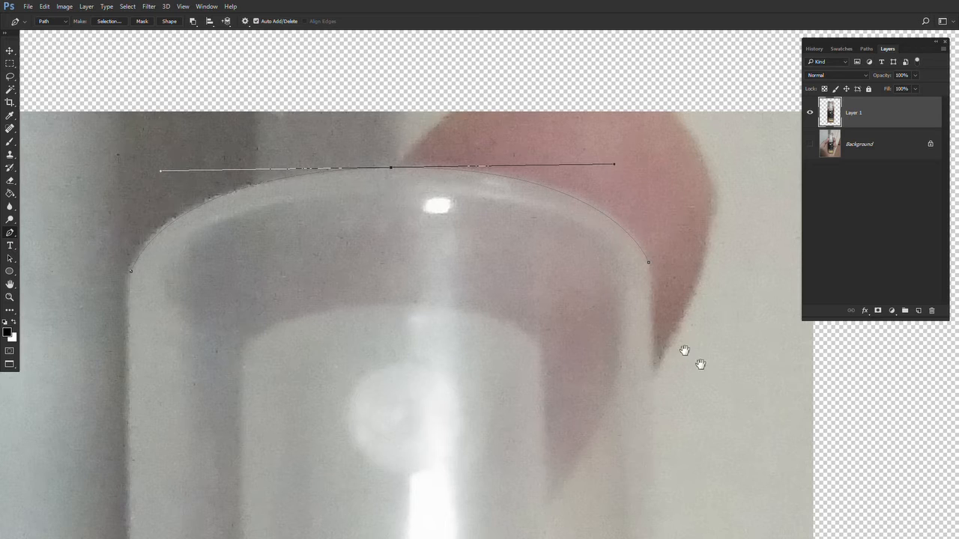
- Continue the path down the cap's right side and around its shoulder to the label
{"action": "scroll", "coordinate": [674, 356], "scroll_direction": "down", "scroll_amount": 3}
{"action": "scroll", "coordinate": [524, 345], "scroll_direction": "right", "scroll_amount": 3}
{"action": "left_click", "coordinate": [420, 425]}
{"action": "scroll", "coordinate": [429, 433], "scroll_direction": "down", "scroll_amount": 5}
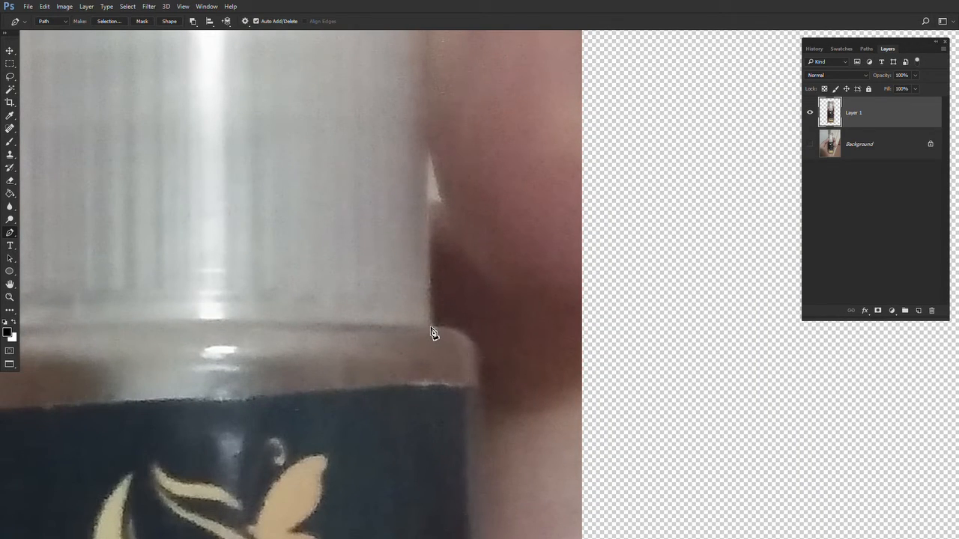
{"action": "left_click", "coordinate": [430, 327]}
{"action": "left_click_drag", "start_coordinate": [471, 384], "coordinate": [469, 340]}
{"action": "left_click_drag", "start_coordinate": [465, 338], "coordinate": [466, 339]}
- Extend the path down the label's right edge toward the bottle's base
{"action": "scroll", "coordinate": [491, 409], "scroll_direction": "down", "scroll_amount": 10}
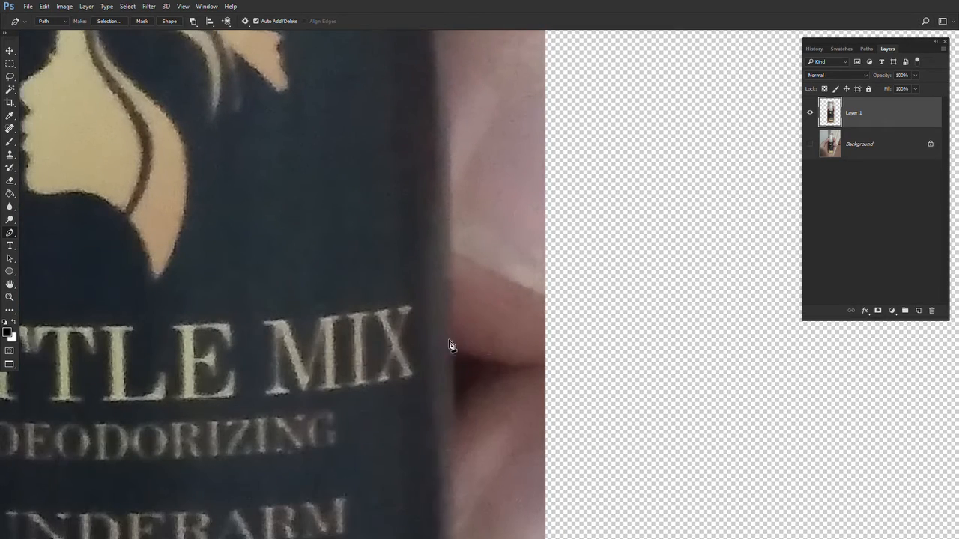
{"action": "scroll", "coordinate": [480, 402], "scroll_direction": "down", "scroll_amount": 5}
{"action": "scroll", "coordinate": [465, 188], "scroll_direction": "up", "scroll_amount": 4}
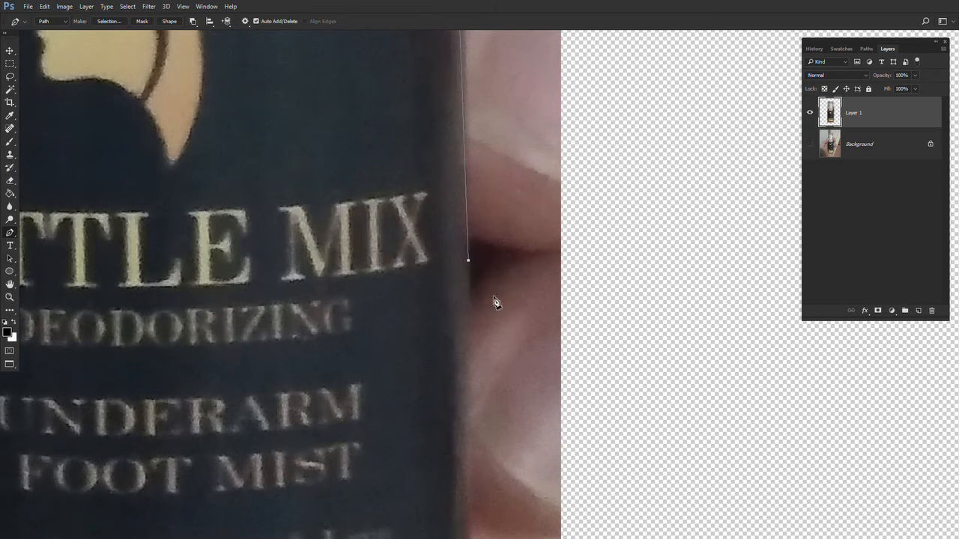
{"action": "left_click_drag", "start_coordinate": [469, 261], "coordinate": [466, 264]}
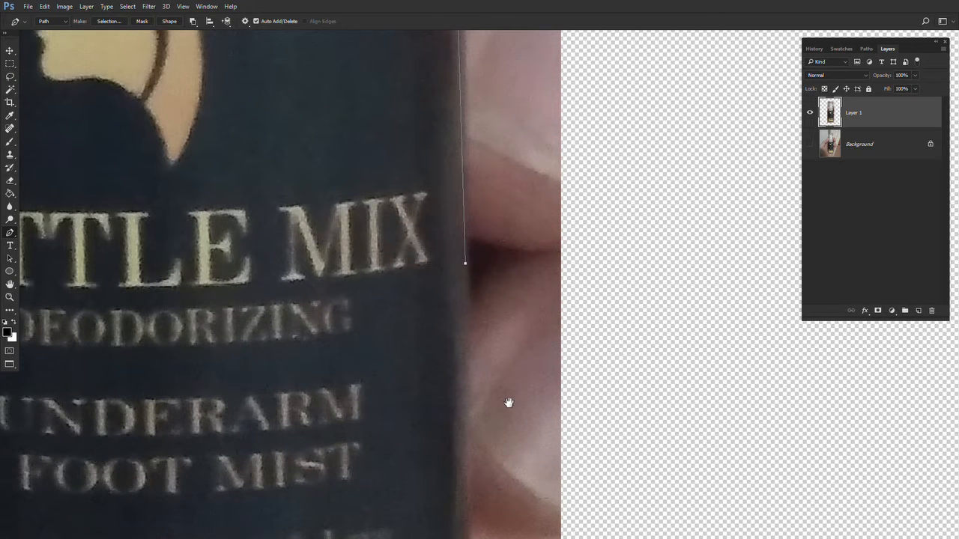
{"action": "left_click_drag", "start_coordinate": [509, 404], "coordinate": [498, 160]}
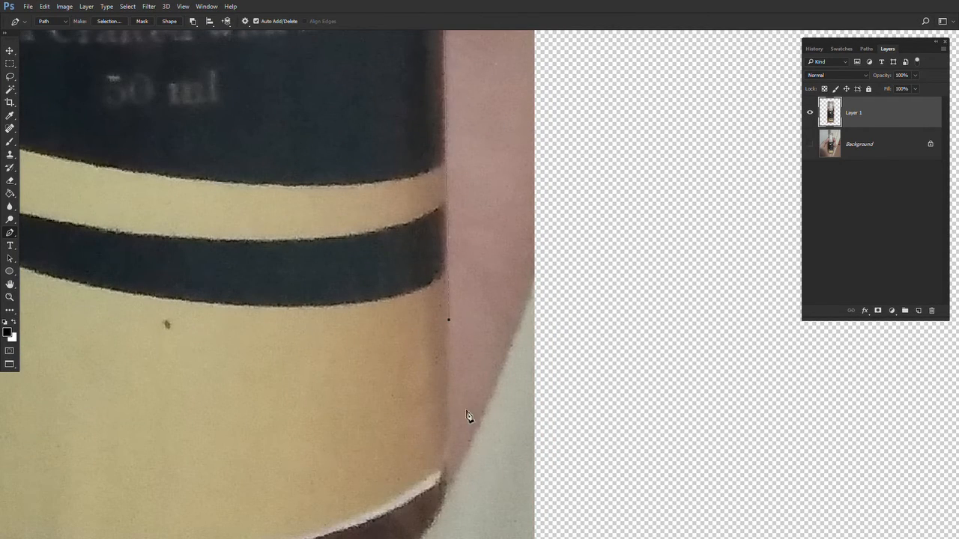
{"action": "left_click_drag", "start_coordinate": [469, 417], "coordinate": [507, 118]}
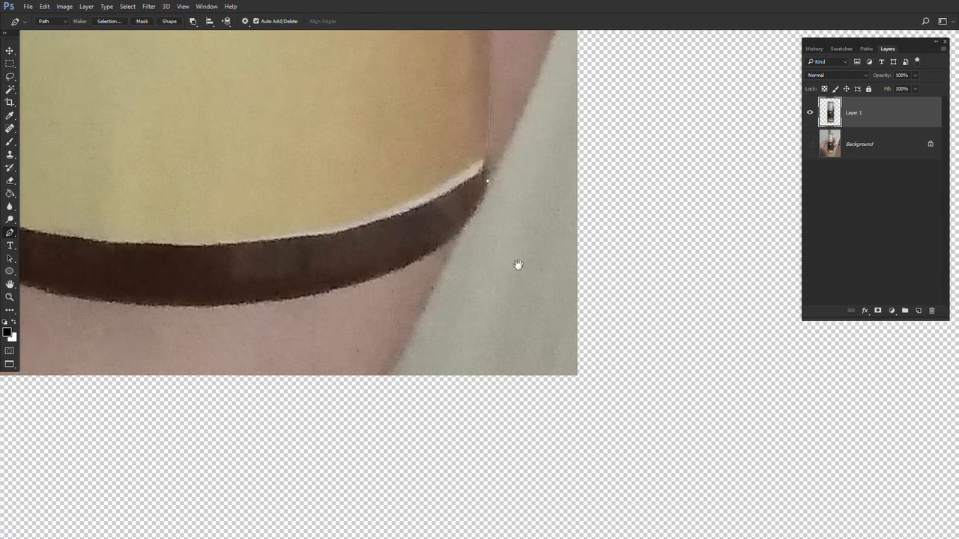
{"action": "left_click_drag", "start_coordinate": [483, 188], "coordinate": [632, 264]}
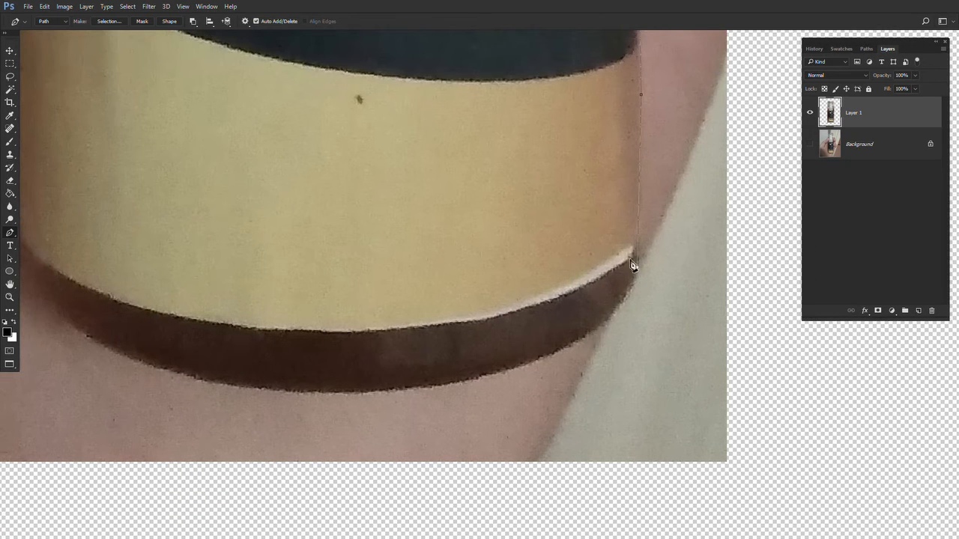
- Curve the path around the bottom of the bottle with anchors and adjusted handles
{"action": "left_click", "coordinate": [538, 360]}
{"action": "left_click", "coordinate": [585, 316]}
{"action": "left_click_drag", "start_coordinate": [586, 318], "coordinate": [596, 328]}
{"action": "key", "text": "space"}
{"action": "left_click_drag", "start_coordinate": [566, 271], "coordinate": [698, 276]}
{"action": "left_click", "coordinate": [204, 331]}
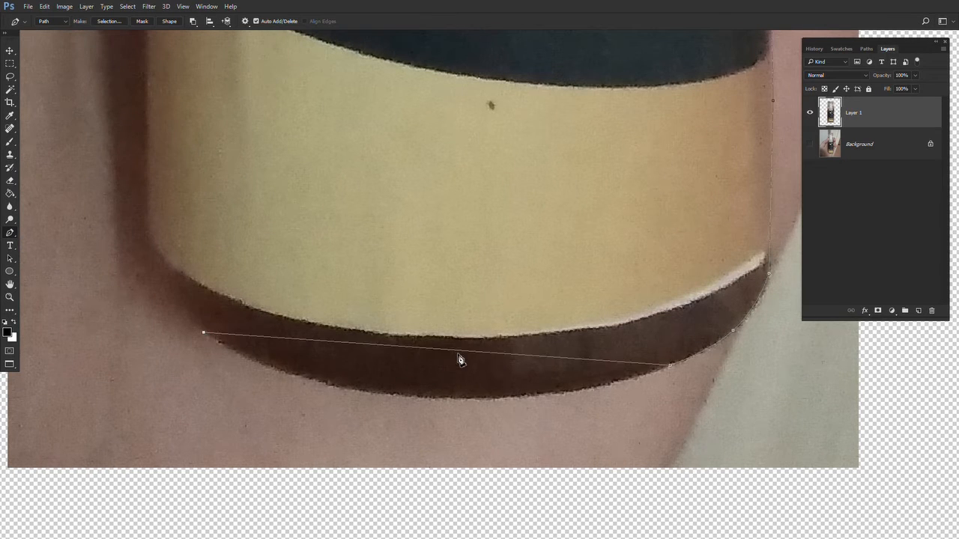
{"action": "left_click", "coordinate": [459, 352]}
{"action": "left_click_drag", "start_coordinate": [459, 352], "coordinate": [462, 400]}
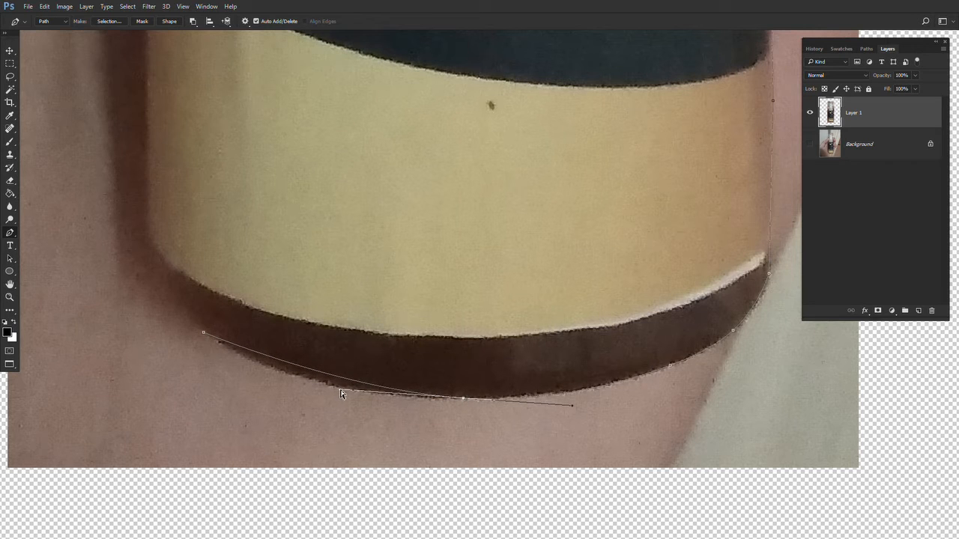
{"action": "left_click_drag", "start_coordinate": [340, 392], "coordinate": [277, 387]}
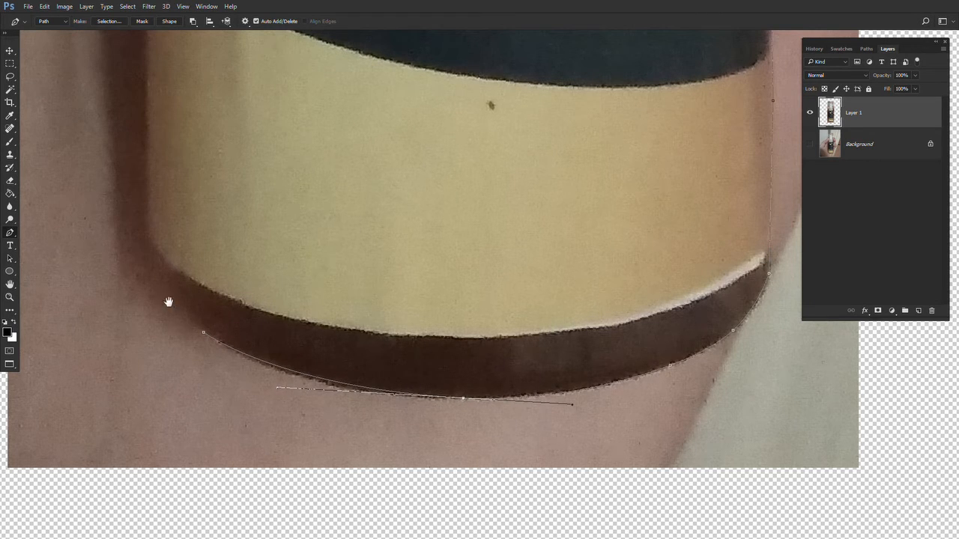
- Continue the path up the bottle's left side
{"action": "left_click_drag", "start_coordinate": [169, 302], "coordinate": [445, 412]}
{"action": "left_click", "coordinate": [422, 358]}
{"action": "left_click", "coordinate": [453, 411]}
{"action": "left_click_drag", "start_coordinate": [477, 282], "coordinate": [494, 487]}
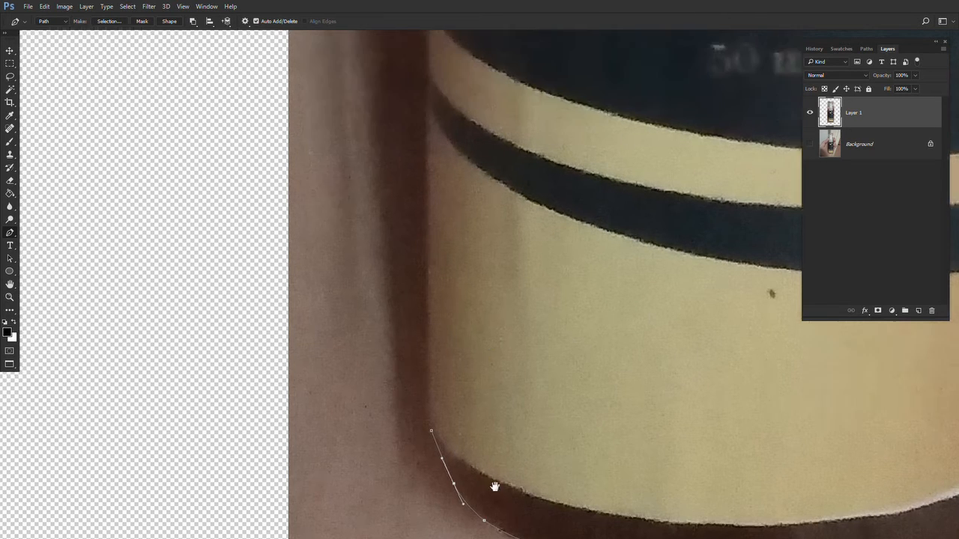
{"action": "left_click", "coordinate": [436, 172]}
{"action": "left_click_drag", "start_coordinate": [436, 174], "coordinate": [520, 538]}
{"action": "left_click", "coordinate": [476, 116]}
{"action": "left_click_drag", "start_coordinate": [491, 124], "coordinate": [532, 537]}
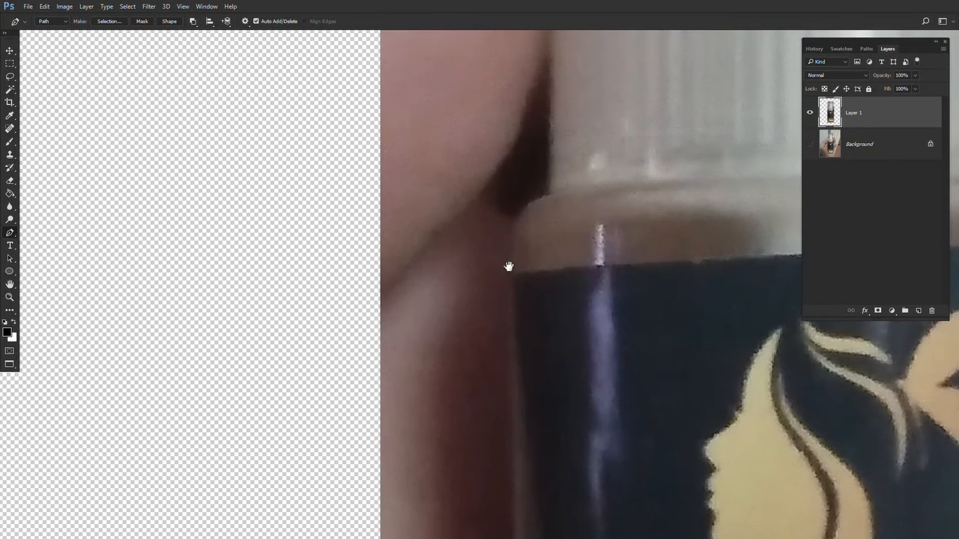
- Continue the path around the bottle's left shoulder, placing an anchor and adjusting its handle
{"action": "left_click", "coordinate": [513, 270]}
{"action": "left_click_drag", "start_coordinate": [539, 252], "coordinate": [402, 385]}
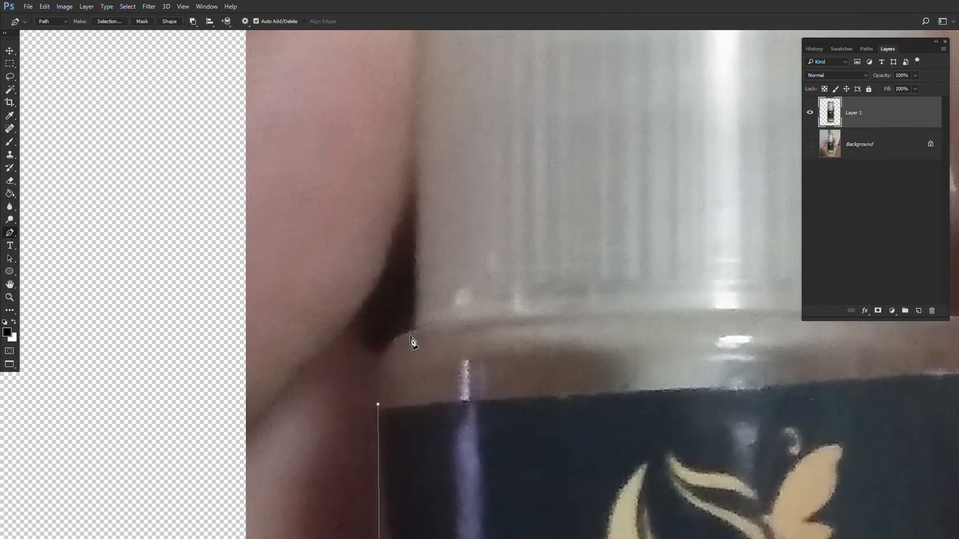
{"action": "left_click", "coordinate": [413, 330]}
{"action": "mouse_move", "coordinate": [400, 366]}
{"action": "left_mouse_down"}
{"action": "mouse_move", "coordinate": [378, 344]}
{"action": "mouse_move", "coordinate": [386, 359]}
{"action": "left_mouse_up"}
{"action": "left_click_drag", "start_coordinate": [490, 253], "coordinate": [466, 533]}
- Extend the path up the cap's left side and close it at the cap's top corner
{"action": "left_click", "coordinate": [389, 238]}
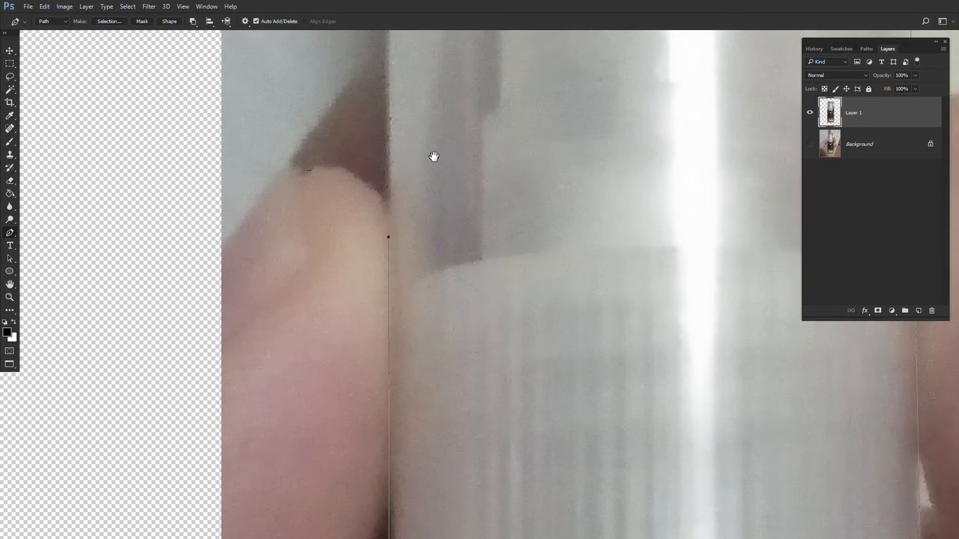
{"action": "left_click_drag", "start_coordinate": [433, 157], "coordinate": [460, 533]}
{"action": "left_click_drag", "start_coordinate": [422, 220], "coordinate": [422, 281]}
{"action": "left_click", "coordinate": [416, 228]}
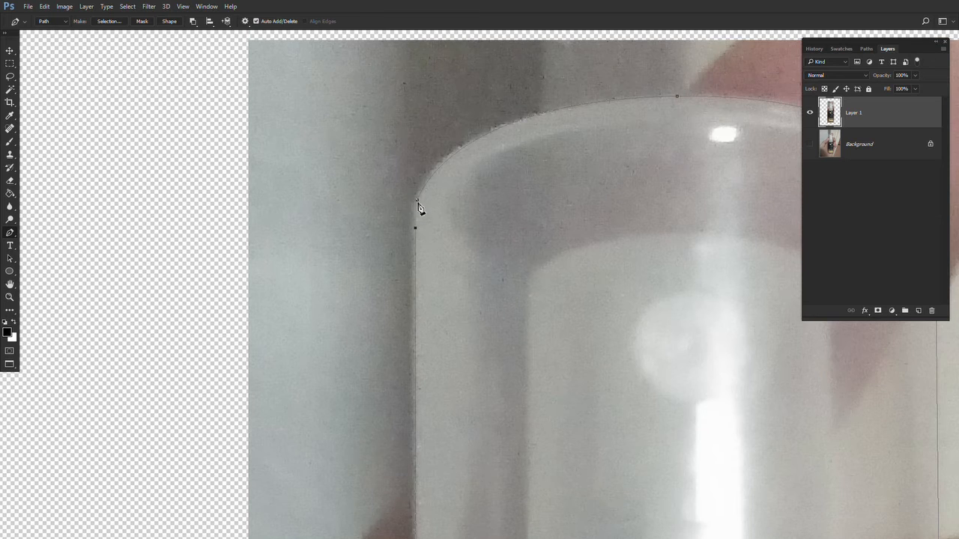
{"action": "left_click", "coordinate": [418, 200]}
{"action": "left_click_drag", "start_coordinate": [492, 361], "coordinate": [495, 25]}
{"action": "left_click_drag", "start_coordinate": [496, 220], "coordinate": [512, 37]}
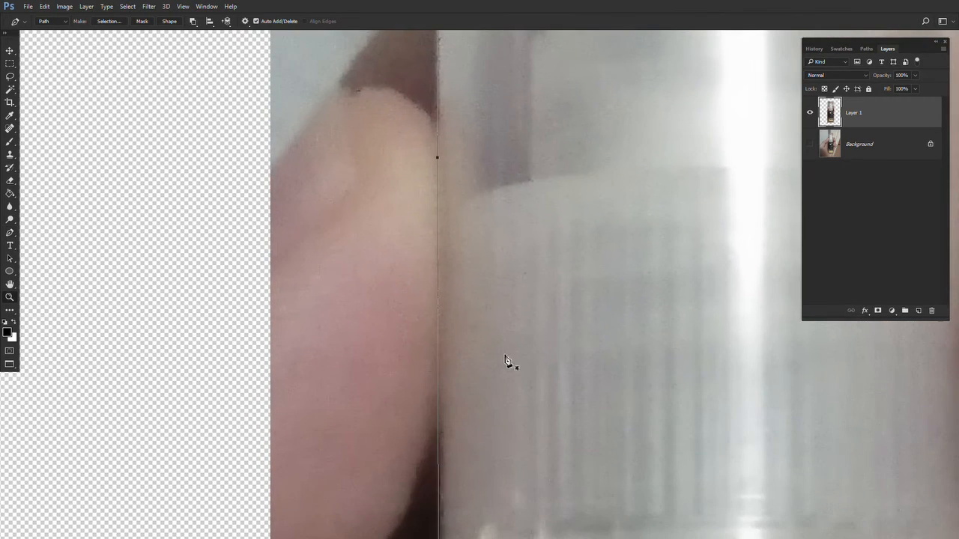
- Fine-tune the path's anchors and handles along the cap side and right shoulder, then fit the image to the screen
{"action": "left_click", "coordinate": [506, 358], "text": "alt"}
{"action": "left_click", "coordinate": [504, 355], "text": "alt"}
{"action": "left_click_drag", "start_coordinate": [506, 355], "coordinate": [435, 156]}
{"action": "left_click_drag", "start_coordinate": [540, 271], "coordinate": [478, 304]}
{"action": "left_click", "coordinate": [461, 274]}
{"action": "left_click", "coordinate": [457, 269]}
{"action": "key", "text": "p"}
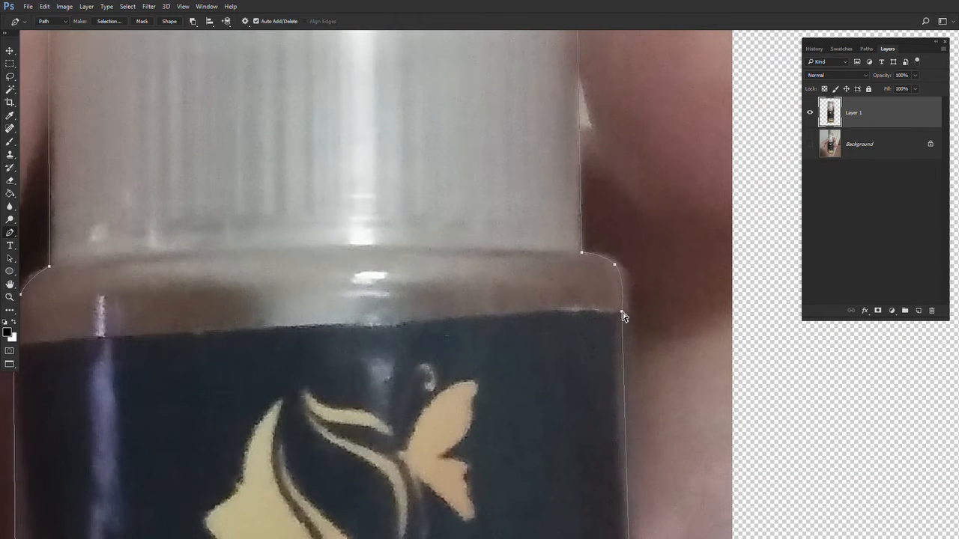
{"action": "scroll", "coordinate": [629, 318], "scroll_direction": "up", "scroll_amount": 5}
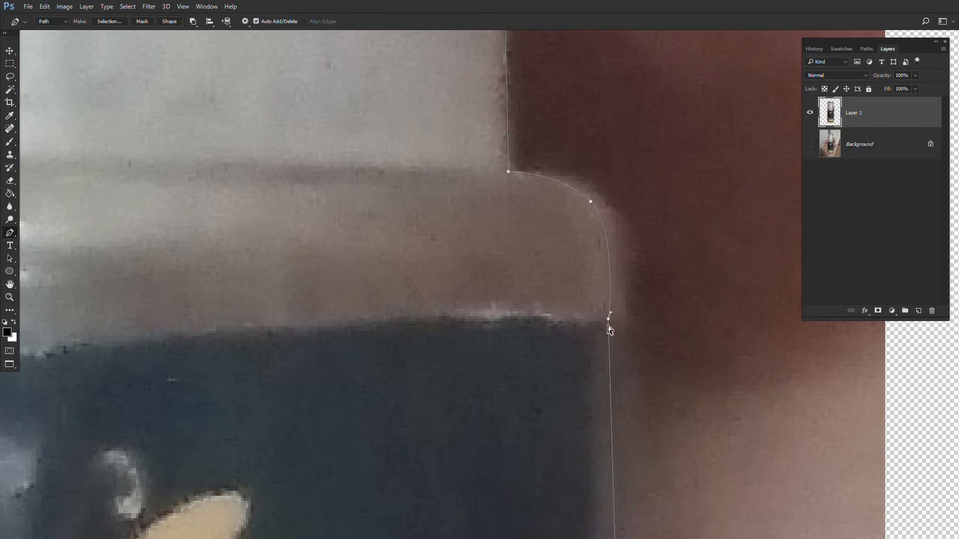
{"action": "left_click_drag", "start_coordinate": [611, 321], "coordinate": [609, 328]}
{"action": "left_click_drag", "start_coordinate": [609, 320], "coordinate": [617, 317]}
{"action": "key", "text": "ctrl+space"}
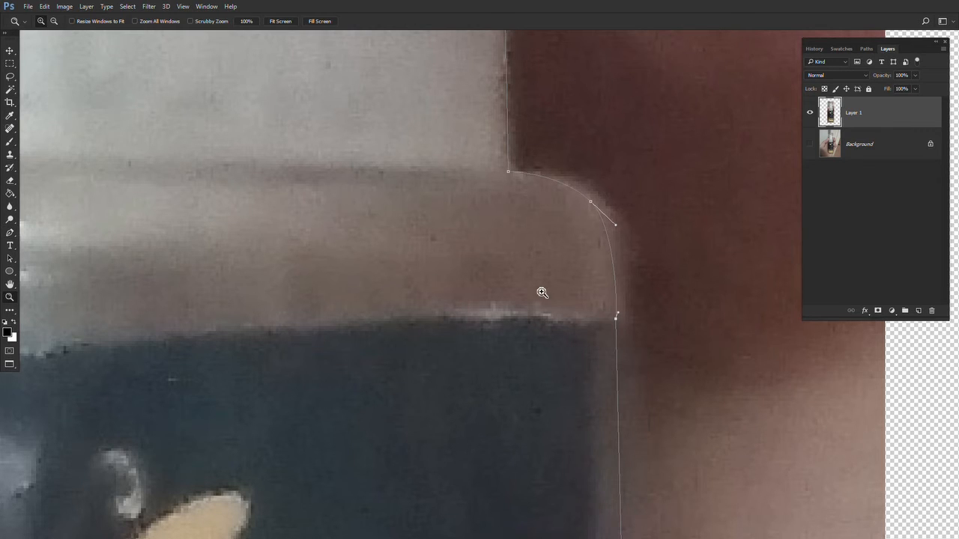
{"action": "key", "text": "ctrl+0"}
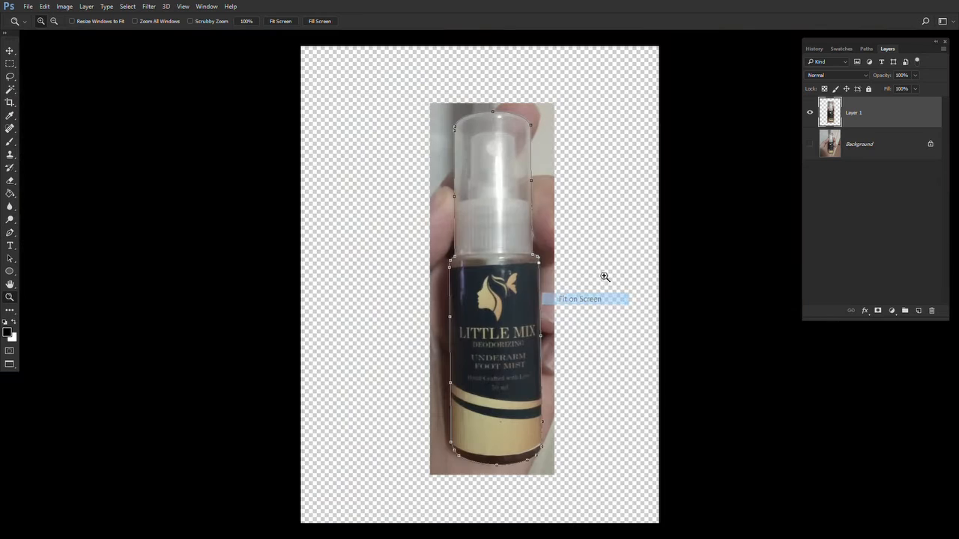
- Save the work path under the name 001
{"action": "left_click", "coordinate": [867, 49]}
{"action": "double_click", "coordinate": [837, 66]}
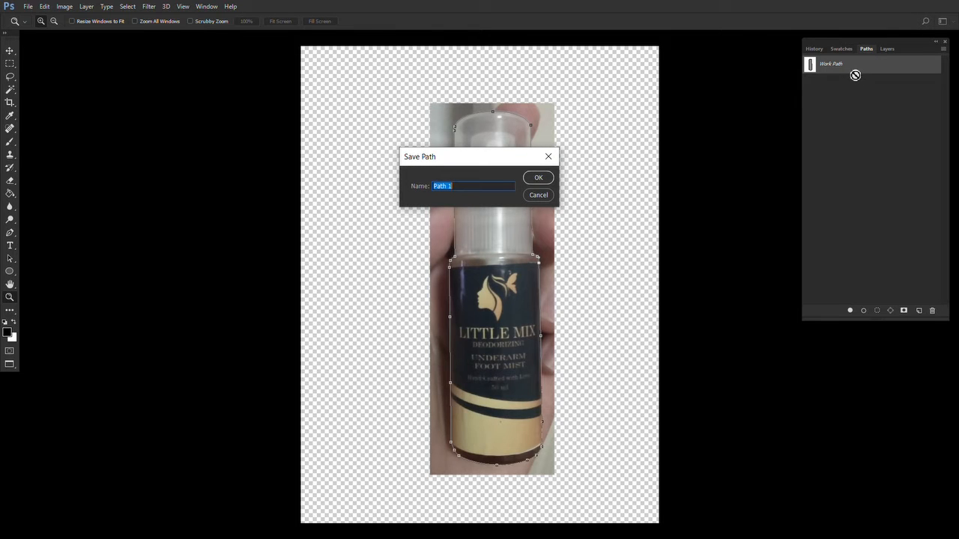
{"action": "type", "text": "001"}
{"action": "key", "text": "Return"}
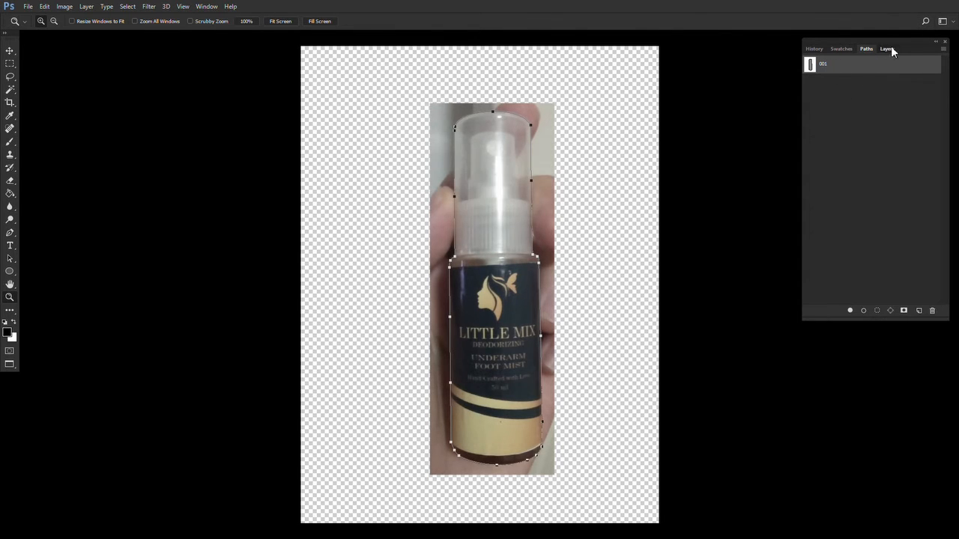
- Load path 001 as a selection and confirm the feather on it
{"action": "left_click", "coordinate": [891, 48]}
{"action": "left_click", "coordinate": [866, 49]}
{"action": "left_click", "coordinate": [809, 65], "text": "ctrl"}
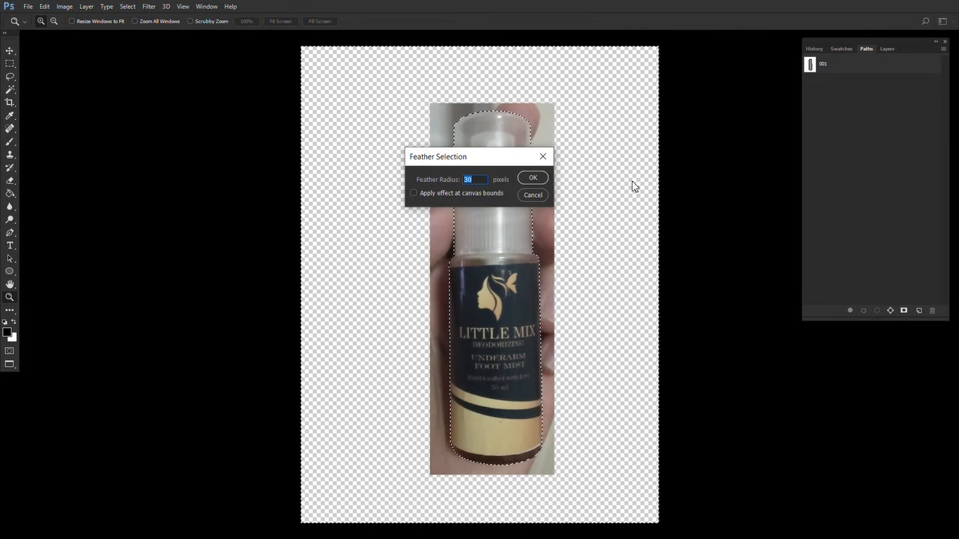
{"action": "key", "text": "Return"}
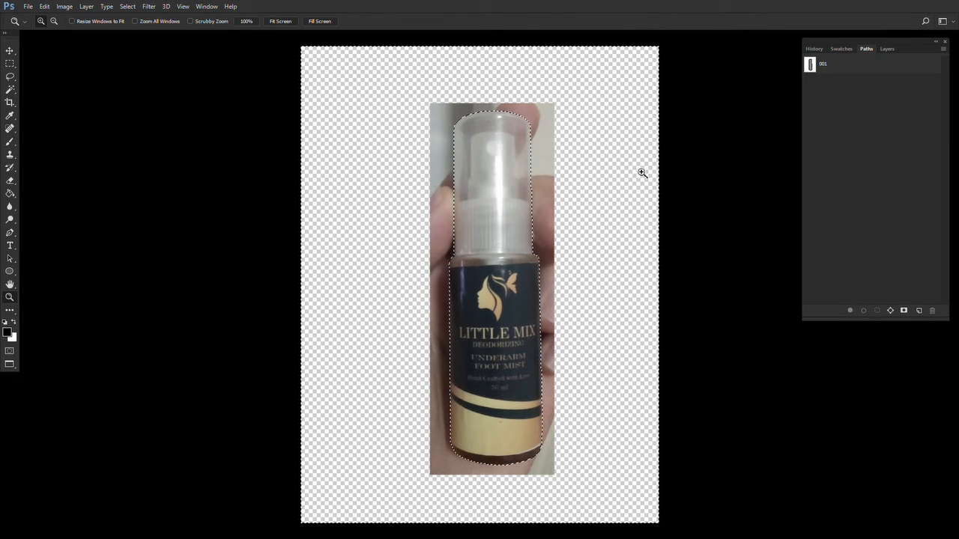
{"action": "left_click", "coordinate": [887, 49]}
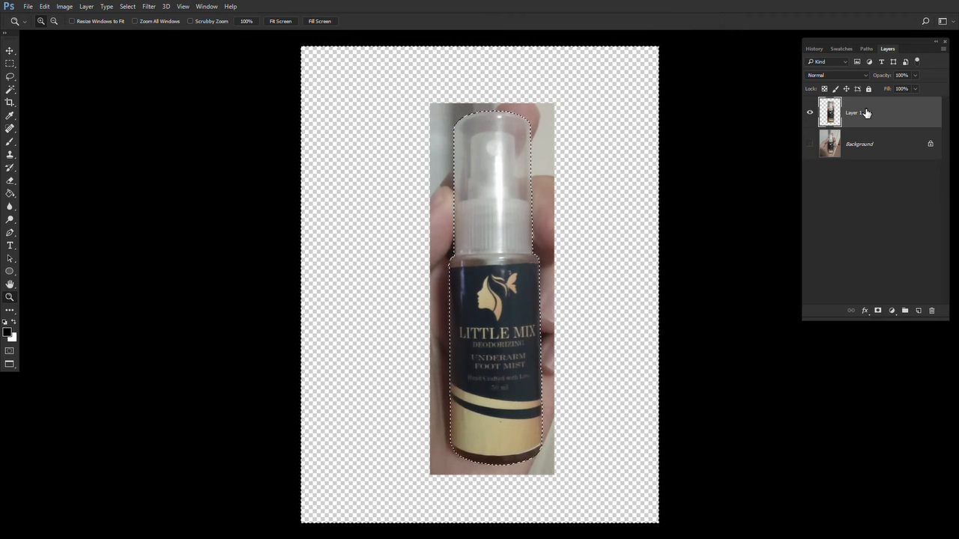
{"action": "key", "text": "ctrl+j"}
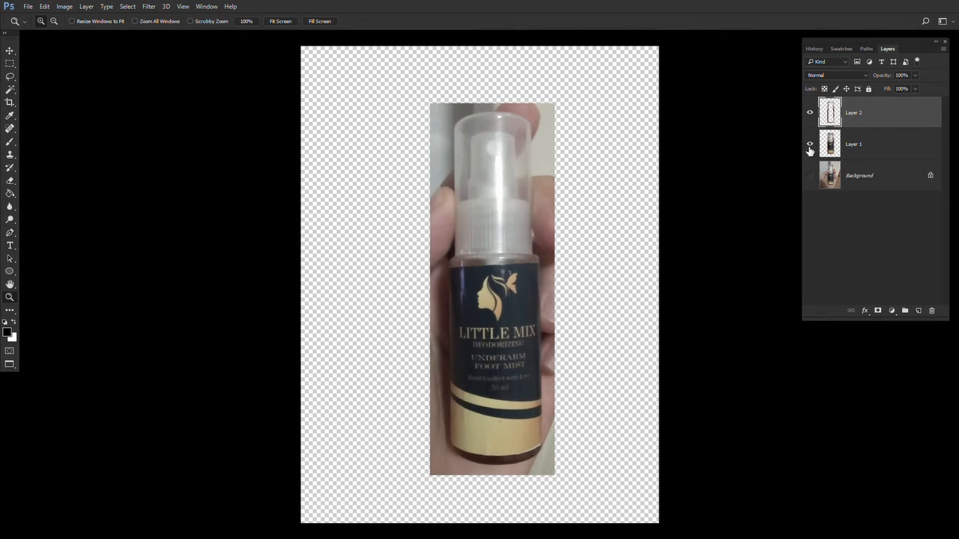
{"action": "left_click", "coordinate": [812, 120]}
{"action": "key", "text": "ctrl+z"}
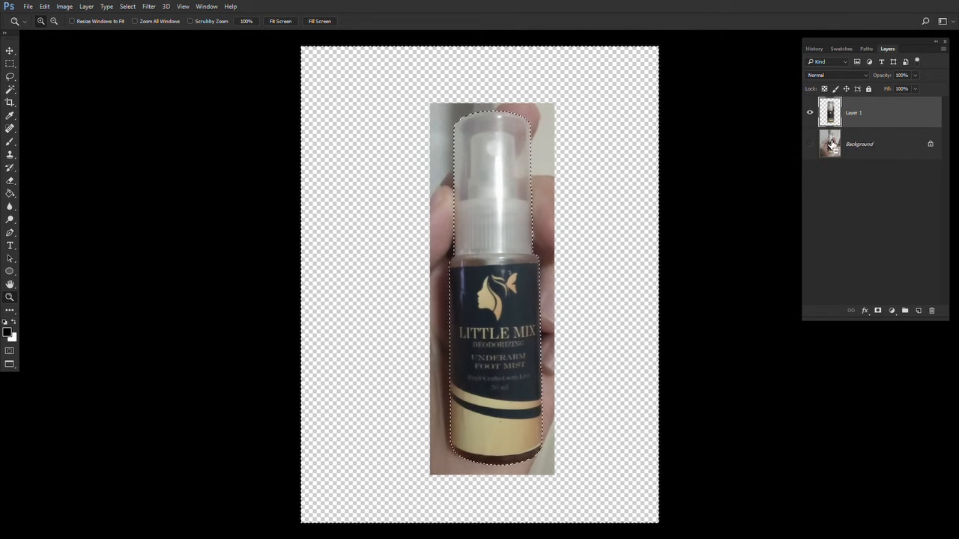
{"action": "key", "text": "m"}
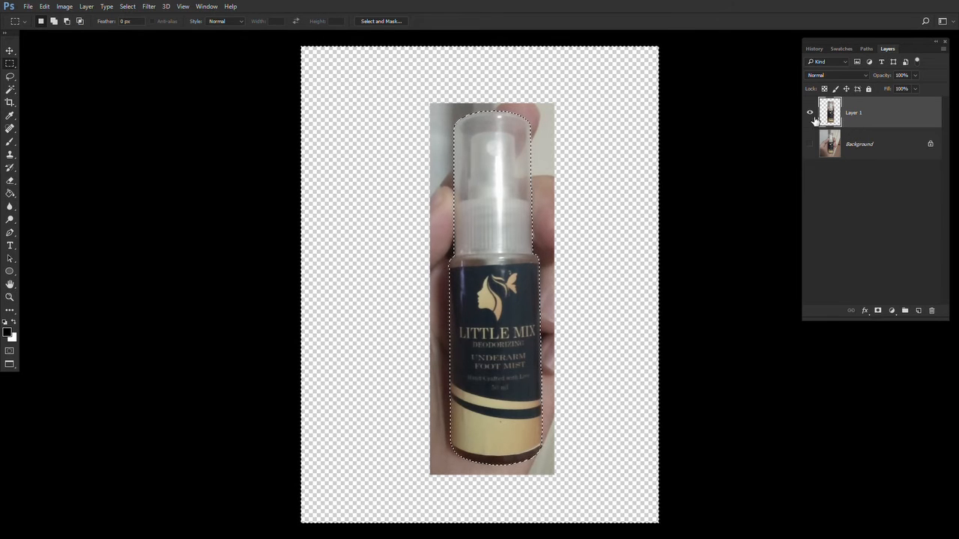
{"action": "left_click", "coordinate": [866, 48]}
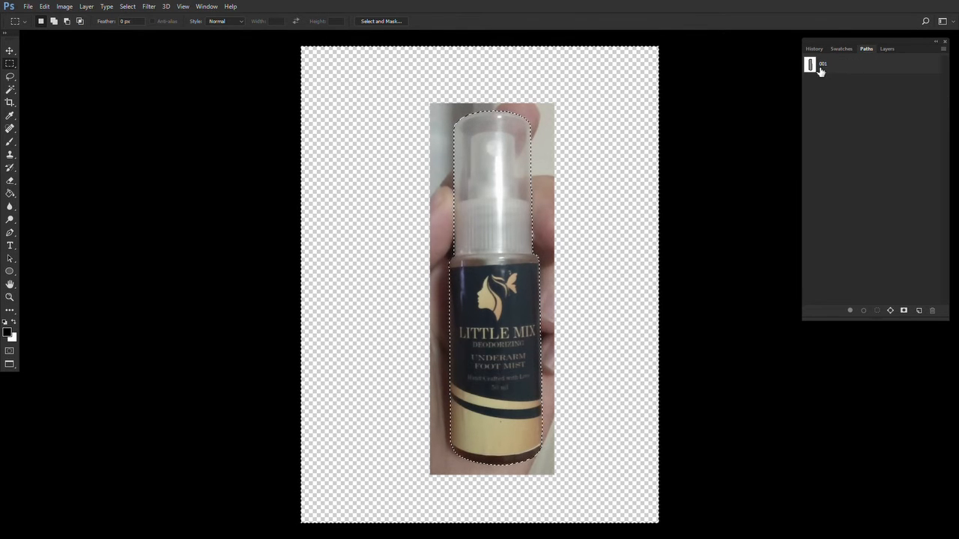
{"action": "left_click", "coordinate": [818, 69]}
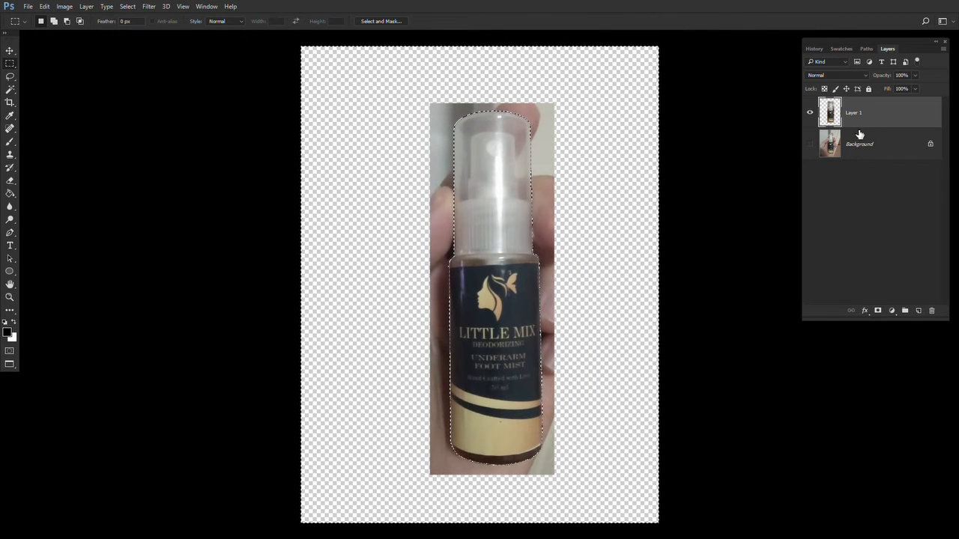
{"action": "key", "text": "ctrl+j"}
{"action": "key", "text": "ctrl+z"}
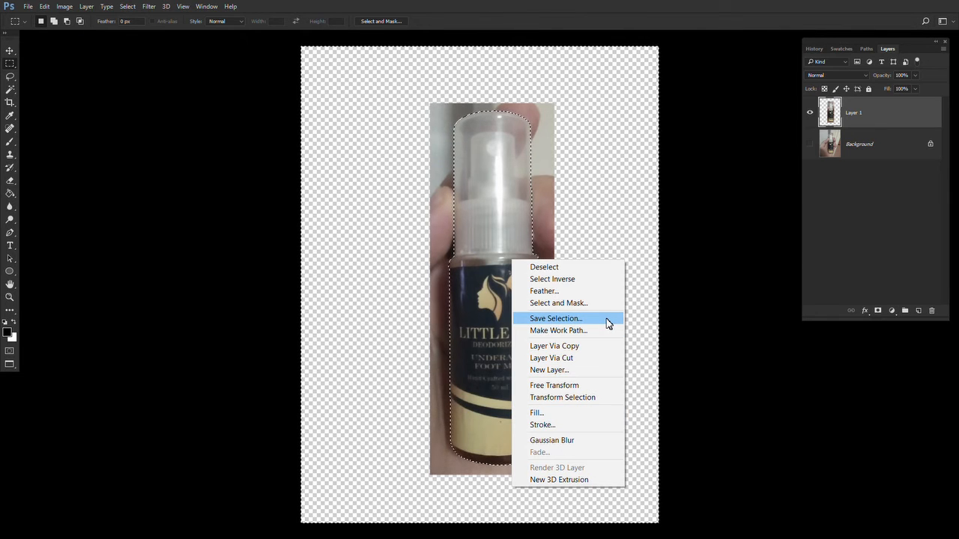
- Copy the selected bottle onto a new layer and hide Layer 1
{"action": "left_click", "coordinate": [590, 282]}
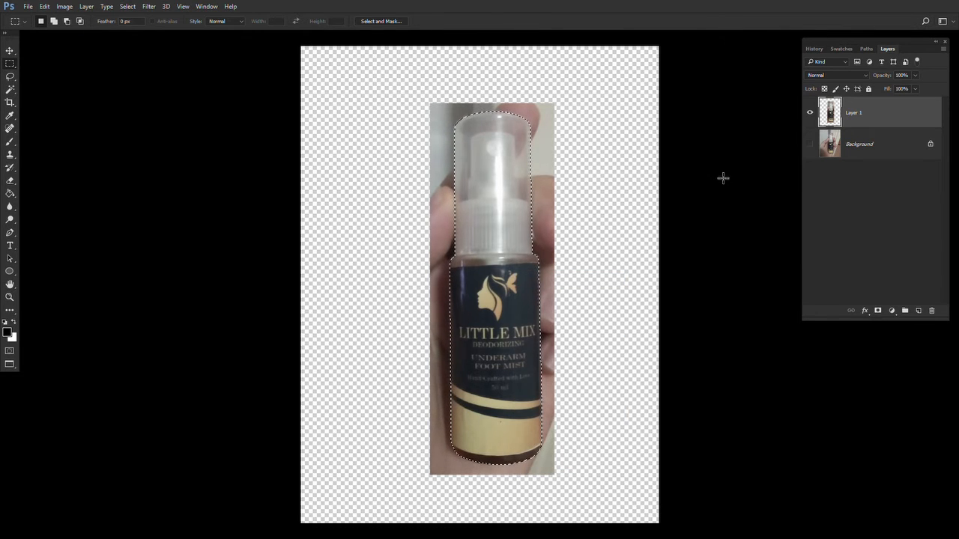
{"action": "key", "text": "ctrl+j"}
{"action": "left_click", "coordinate": [862, 156]}
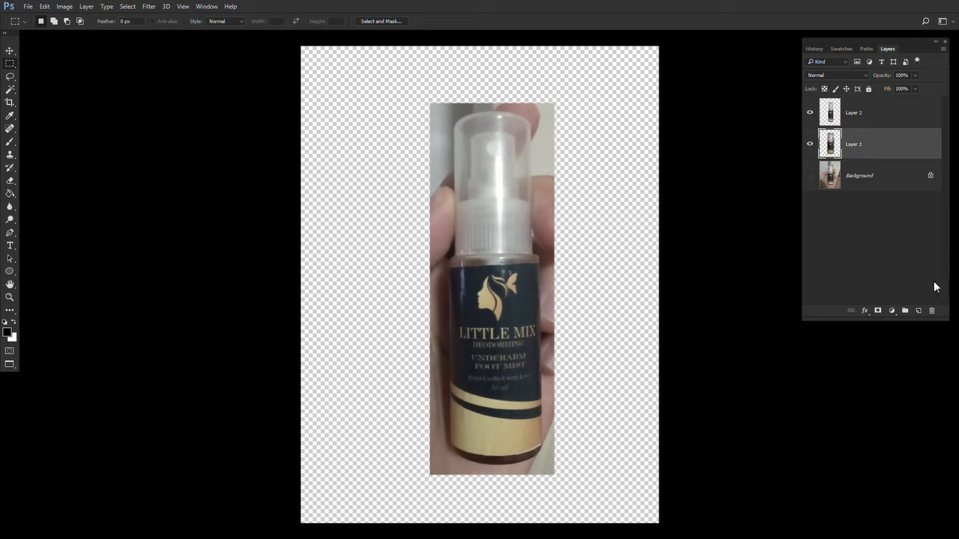
{"action": "left_click", "coordinate": [810, 144]}
{"action": "key", "text": "alt+bracketright"}
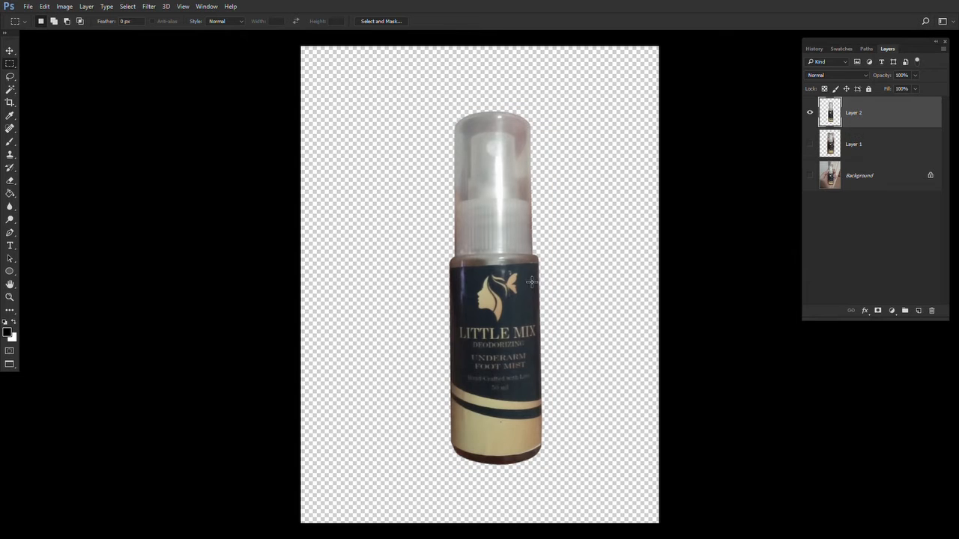
- Move the cut-out bottle upward on the canvas
{"action": "key", "text": "z"}
{"action": "left_click", "coordinate": [487, 222]}
{"action": "left_click", "coordinate": [487, 221]}
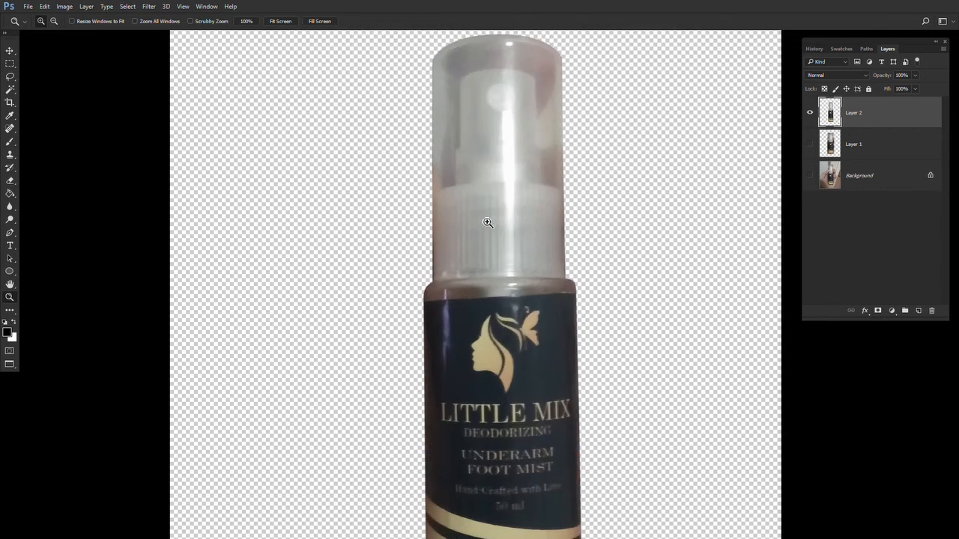
{"action": "left_click", "coordinate": [487, 221]}
{"action": "left_click_drag", "start_coordinate": [521, 252], "coordinate": [484, 304]}
{"action": "left_click", "coordinate": [488, 322], "text": "alt"}
{"action": "left_click", "coordinate": [488, 322], "text": "alt"}
{"action": "left_click", "coordinate": [486, 322], "text": "alt"}
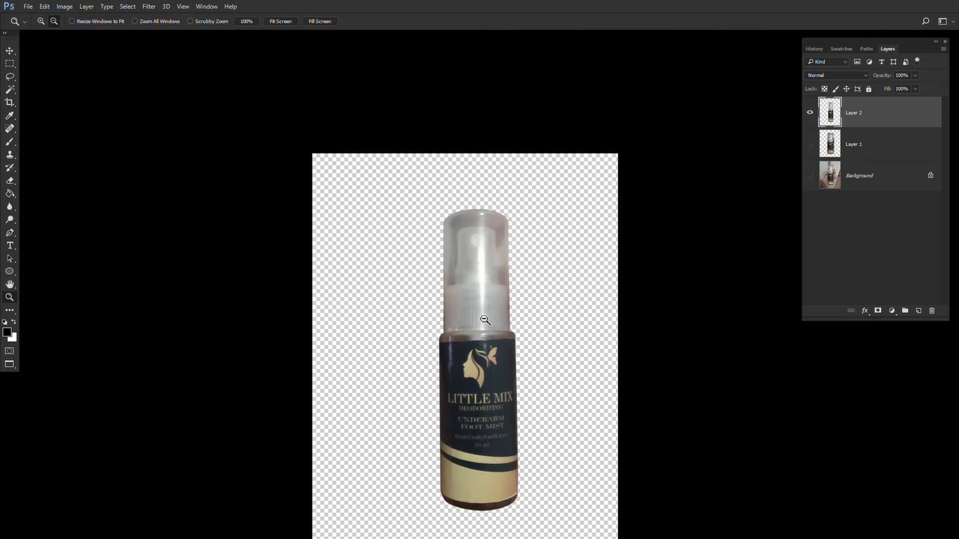
{"action": "key", "text": "v"}
{"action": "left_click_drag", "start_coordinate": [501, 401], "coordinate": [468, 342]}
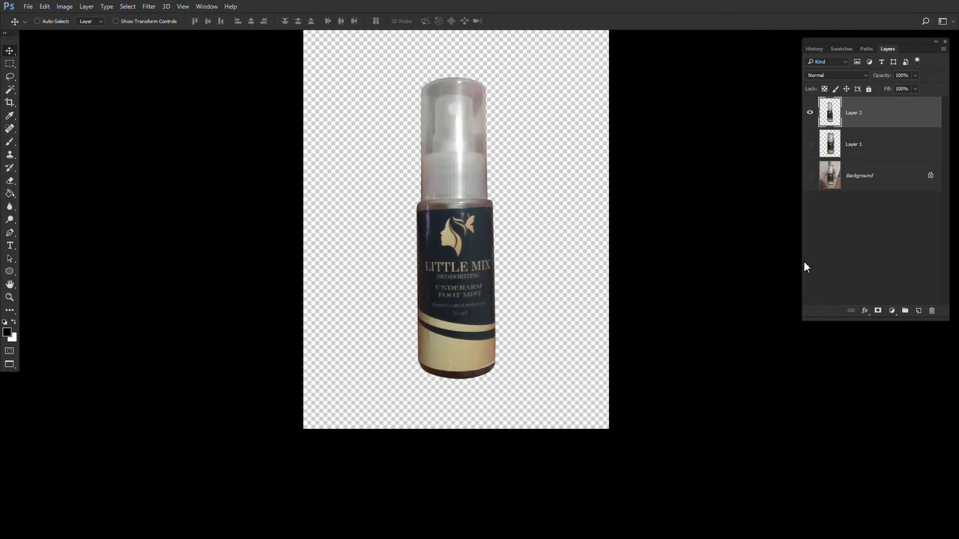
- Add a new layer above the Background and fill it with white
{"action": "left_click", "coordinate": [887, 180]}
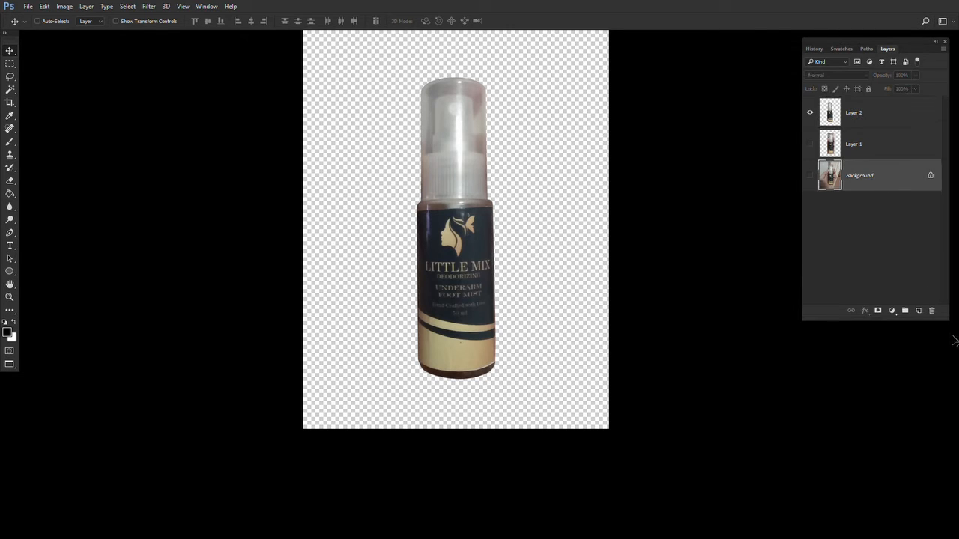
{"action": "left_click", "coordinate": [919, 312]}
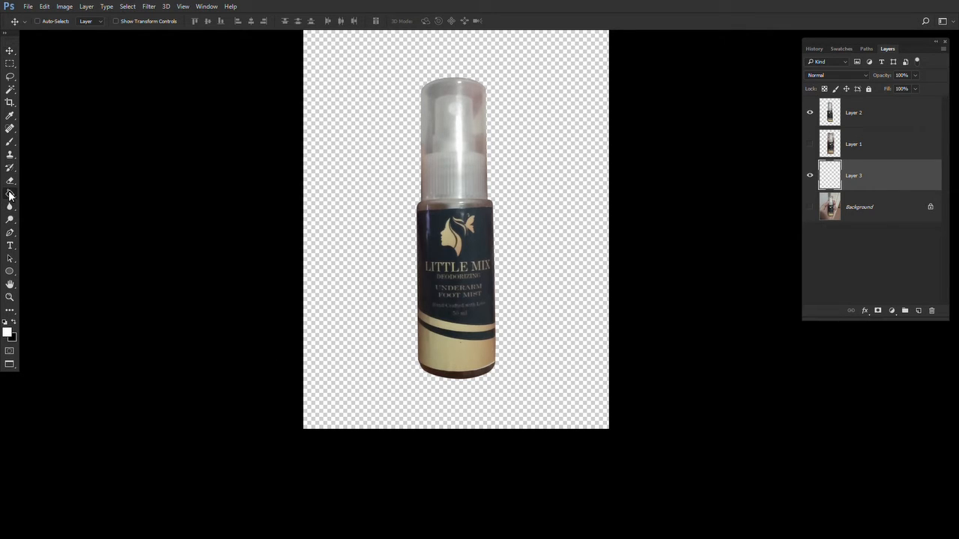
{"action": "left_click_drag", "start_coordinate": [10, 194], "coordinate": [59, 204]}
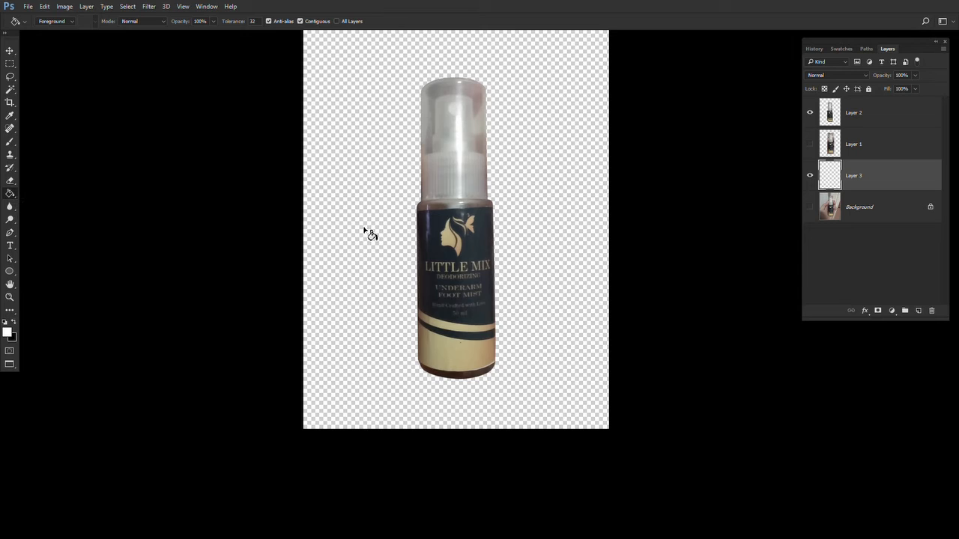
{"action": "left_click", "coordinate": [366, 234]}
- Select Layer 2 and inspect the bottle's bottom edge up close
{"action": "key", "text": "m"}
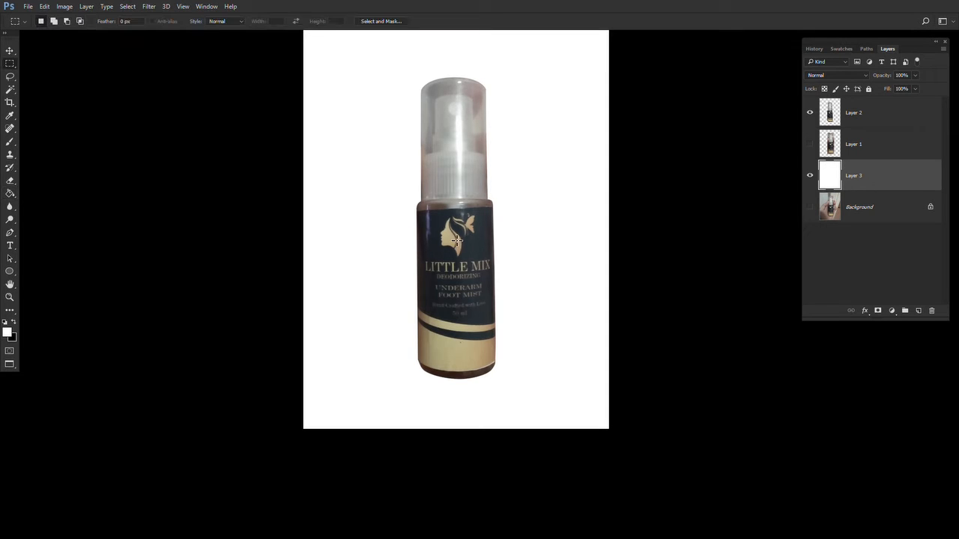
{"action": "left_click", "coordinate": [860, 119]}
{"action": "key", "text": "z"}
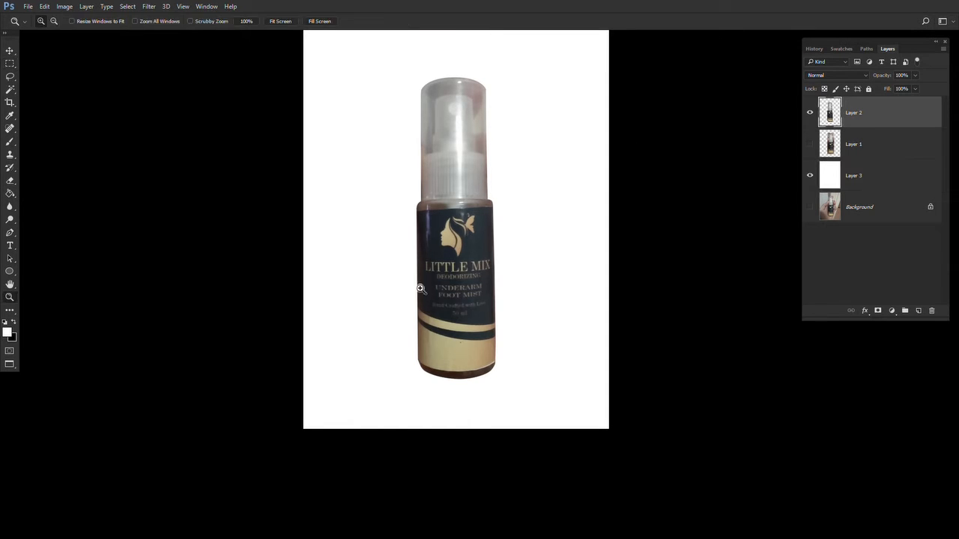
{"action": "left_click_drag", "start_coordinate": [427, 315], "coordinate": [427, 268]}
{"action": "left_click", "coordinate": [383, 357]}
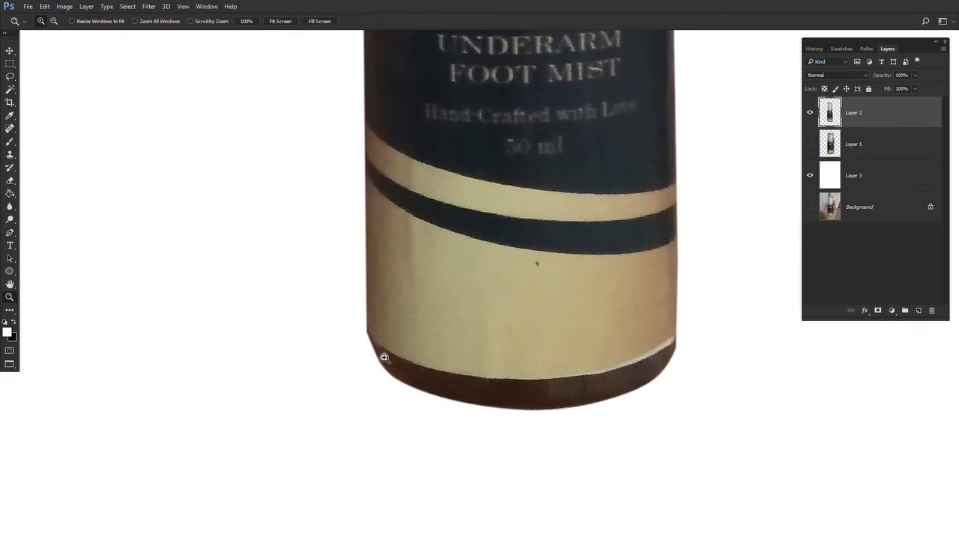
{"action": "left_click_drag", "start_coordinate": [431, 397], "coordinate": [386, 389]}
{"action": "left_click", "coordinate": [348, 380]}
{"action": "left_click_drag", "start_coordinate": [319, 394], "coordinate": [176, 409]}
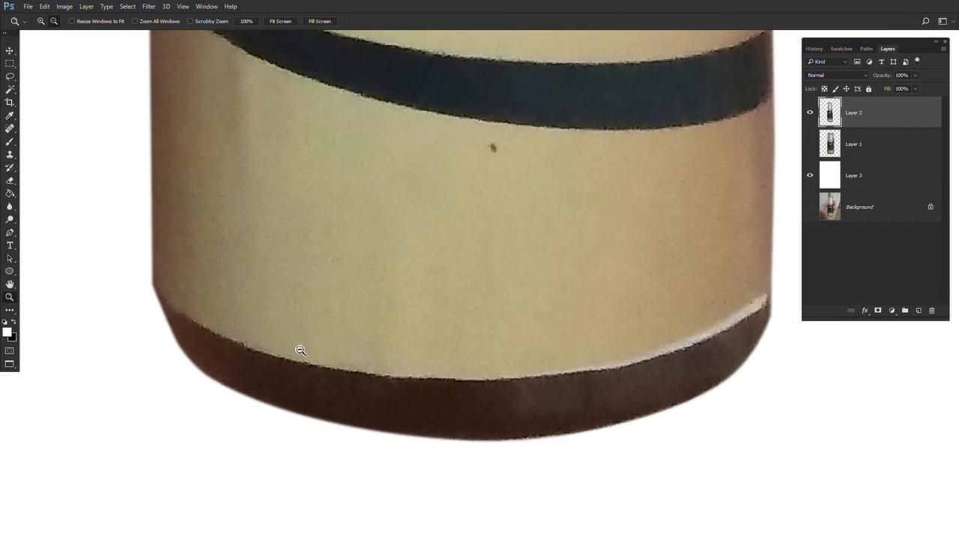
{"action": "left_click", "coordinate": [298, 349], "text": "alt"}
{"action": "left_click", "coordinate": [298, 349], "text": "alt"}
{"action": "left_click", "coordinate": [299, 349], "text": "alt"}
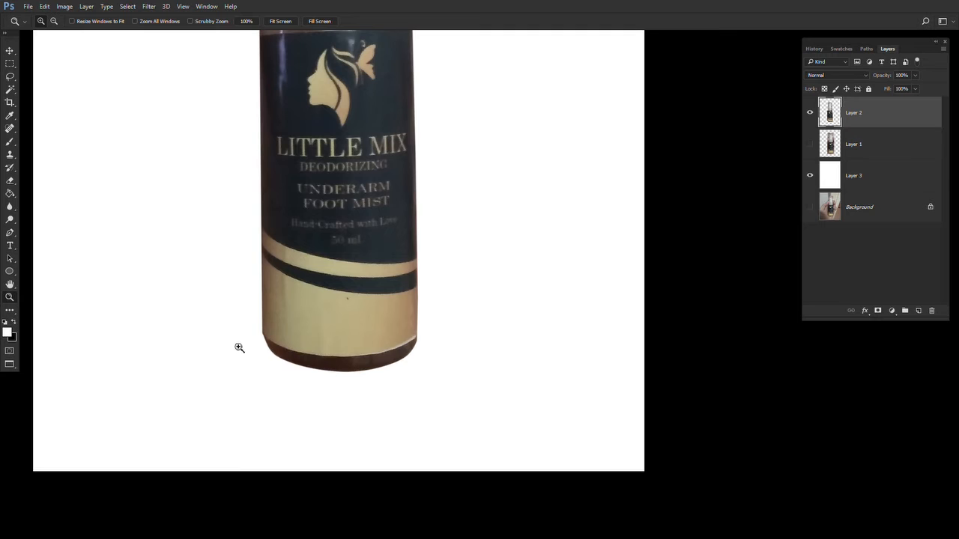
- Select the bottle's bottom area and use Liquify's Forward Warp to push its lower edge into shape, then deselect
{"action": "key", "text": "m"}
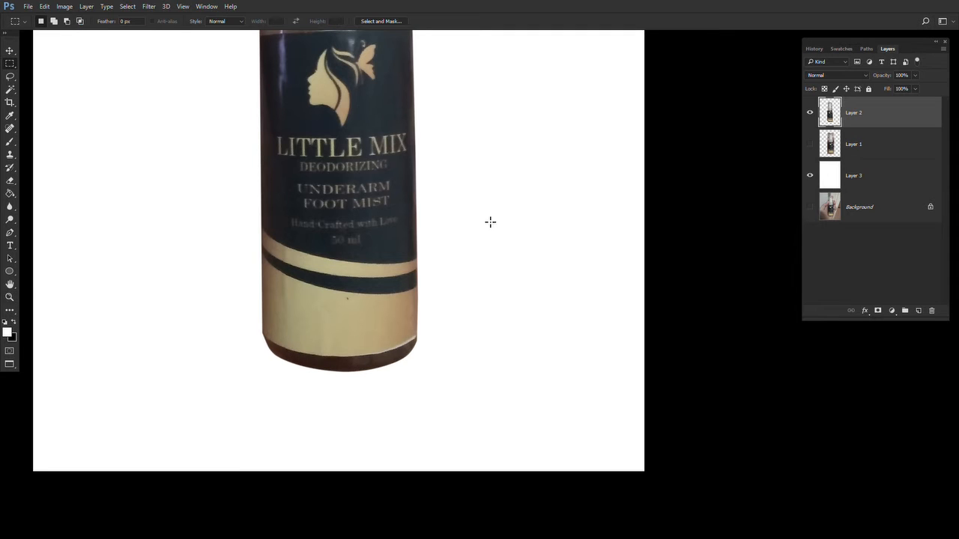
{"action": "left_click_drag", "start_coordinate": [561, 118], "coordinate": [135, 444]}
{"action": "left_click", "coordinate": [150, 7]}
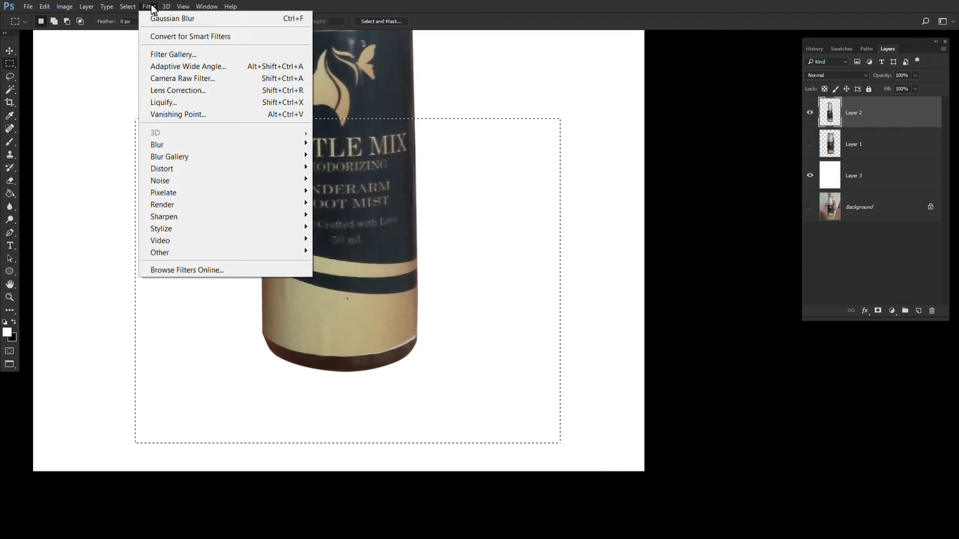
{"action": "left_click", "coordinate": [156, 102]}
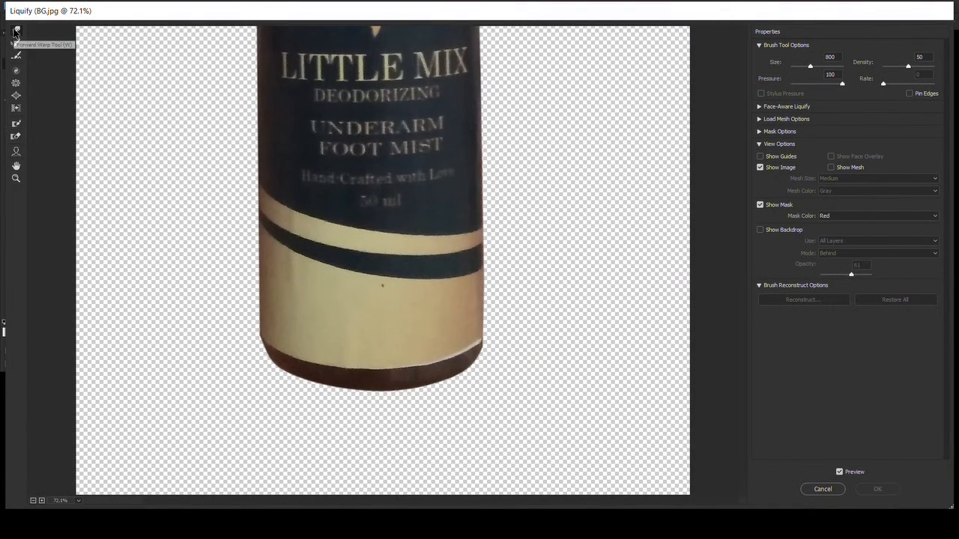
{"action": "key", "text": "bracketleft"}
{"action": "key", "text": "bracketleft"}
{"action": "key", "text": "bracketleft"}
{"action": "key", "text": "bracketleft"}
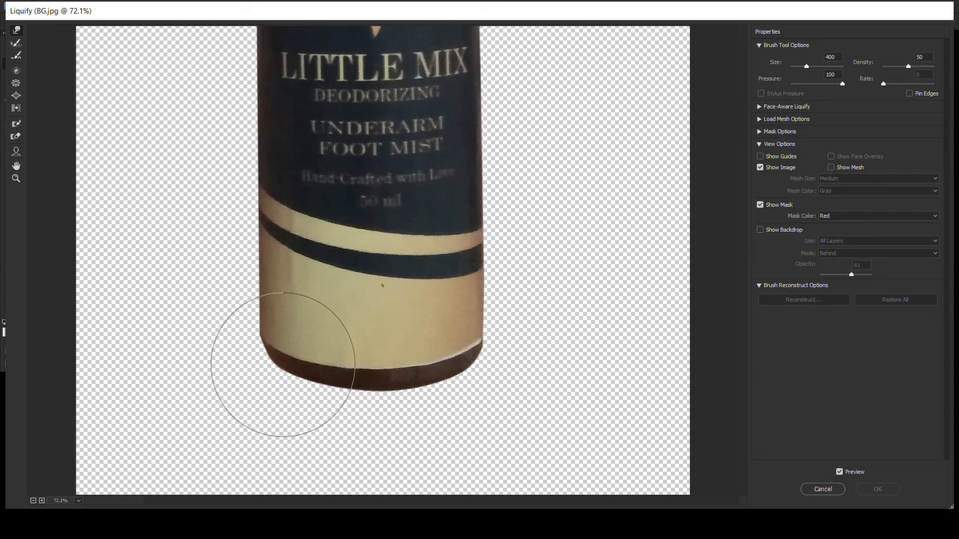
{"action": "left_click_drag", "start_coordinate": [278, 364], "coordinate": [278, 370]}
{"action": "key", "text": "bracketleft"}
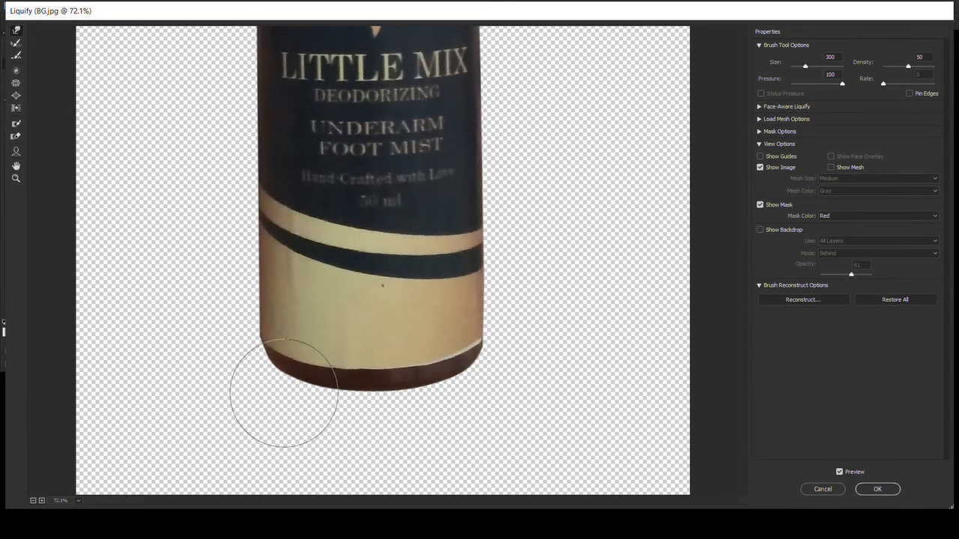
{"action": "key", "text": "bracketleft"}
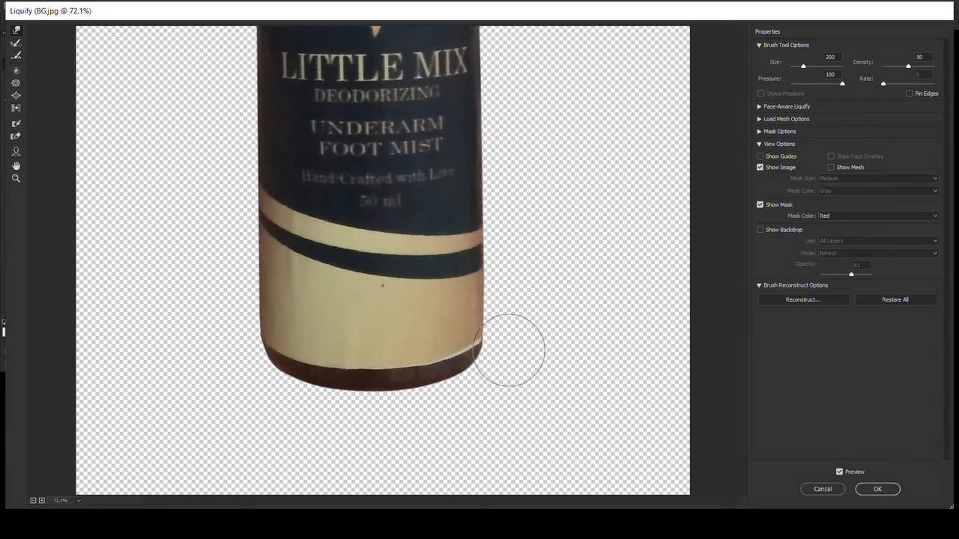
{"action": "key", "text": "bracketright"}
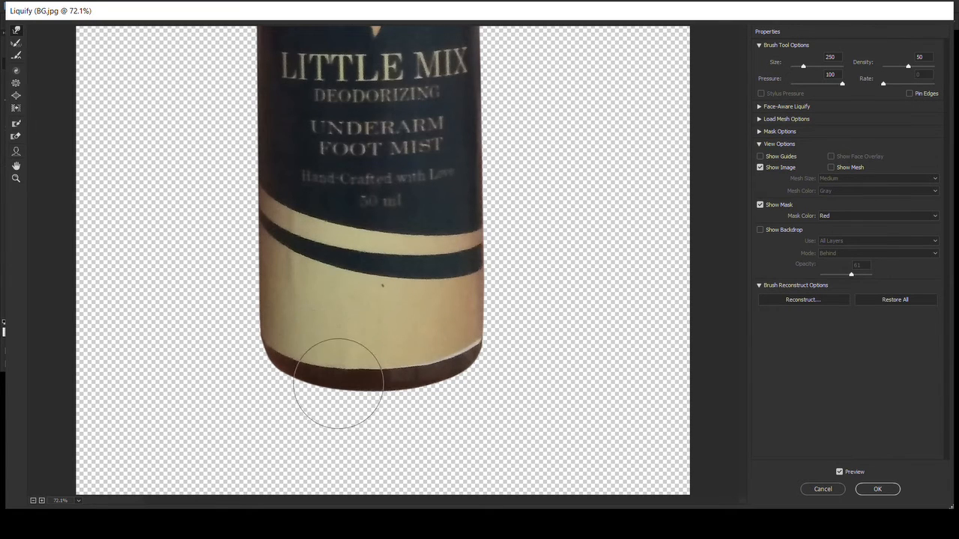
{"action": "key", "text": "bracketright"}
{"action": "key", "text": "bracketright"}
{"action": "key", "text": "bracketright"}
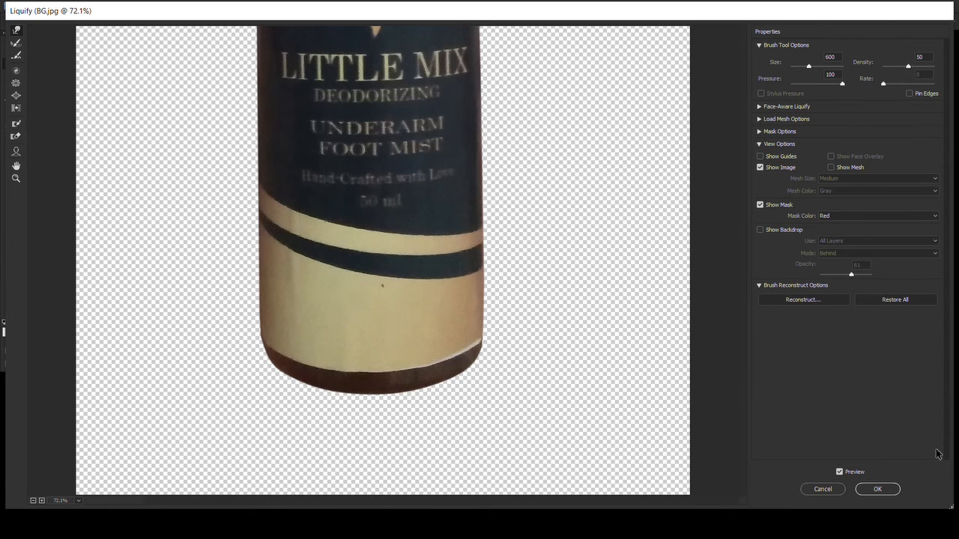
{"action": "left_click", "coordinate": [878, 489]}
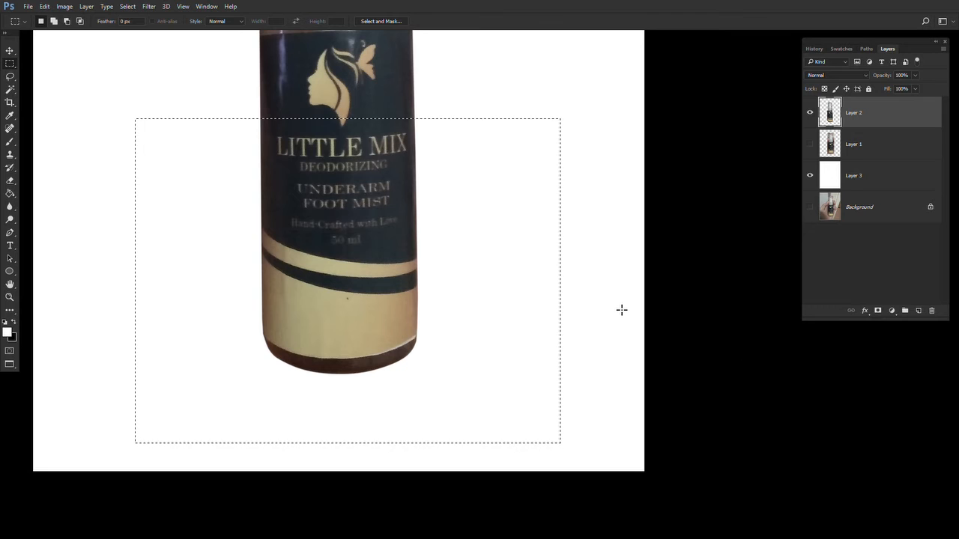
{"action": "key", "text": "ctrl+d"}
- Zoom and pan along the bottle to examine its edges from the base up to the cap
{"action": "left_click_drag", "start_coordinate": [414, 120], "coordinate": [462, 320]}
{"action": "left_click_drag", "start_coordinate": [413, 258], "coordinate": [397, 145]}
{"action": "key", "text": "z"}
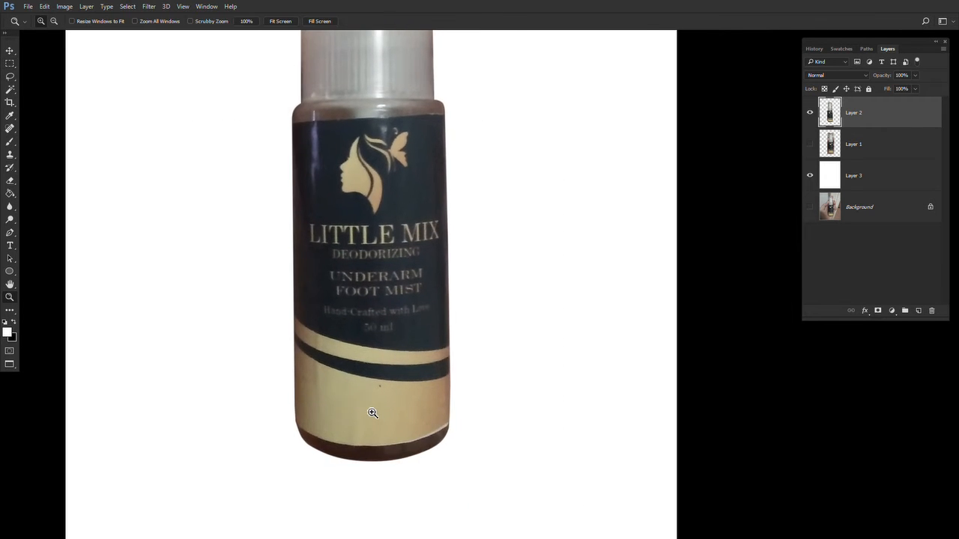
{"action": "left_click", "coordinate": [372, 413]}
{"action": "left_click", "coordinate": [373, 412]}
{"action": "left_click", "coordinate": [372, 413]}
{"action": "left_click", "coordinate": [422, 385]}
{"action": "key", "text": "s"}
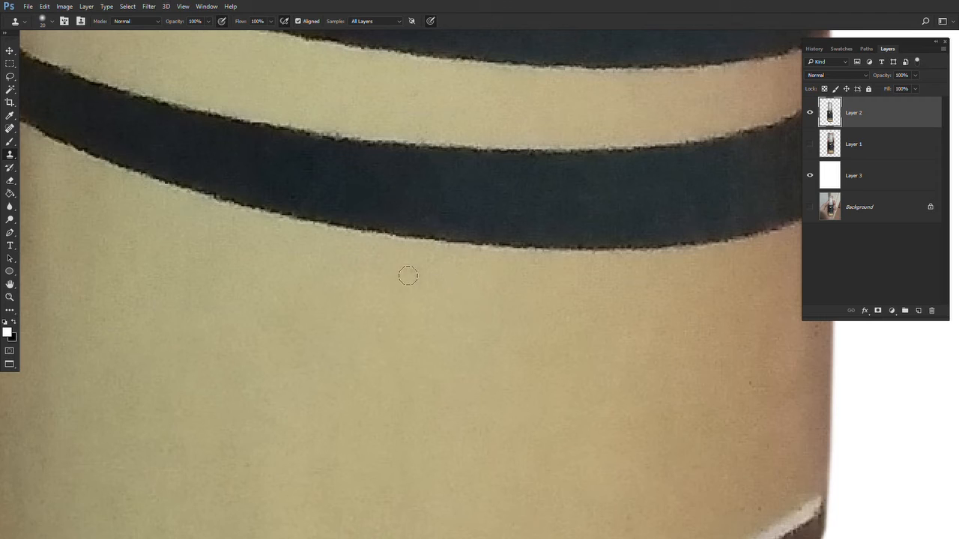
{"action": "key", "text": "z"}
{"action": "right_click", "coordinate": [376, 306]}
{"action": "left_click", "coordinate": [405, 316]}
{"action": "left_click", "coordinate": [451, 430]}
{"action": "left_click", "coordinate": [451, 430]}
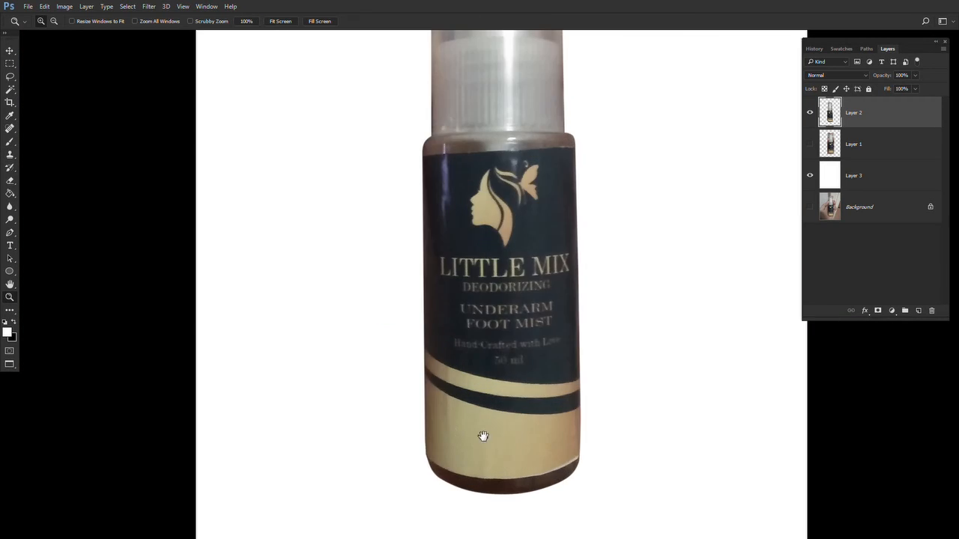
{"action": "left_click_drag", "start_coordinate": [484, 437], "coordinate": [439, 426]}
{"action": "left_click_drag", "start_coordinate": [497, 382], "coordinate": [495, 436]}
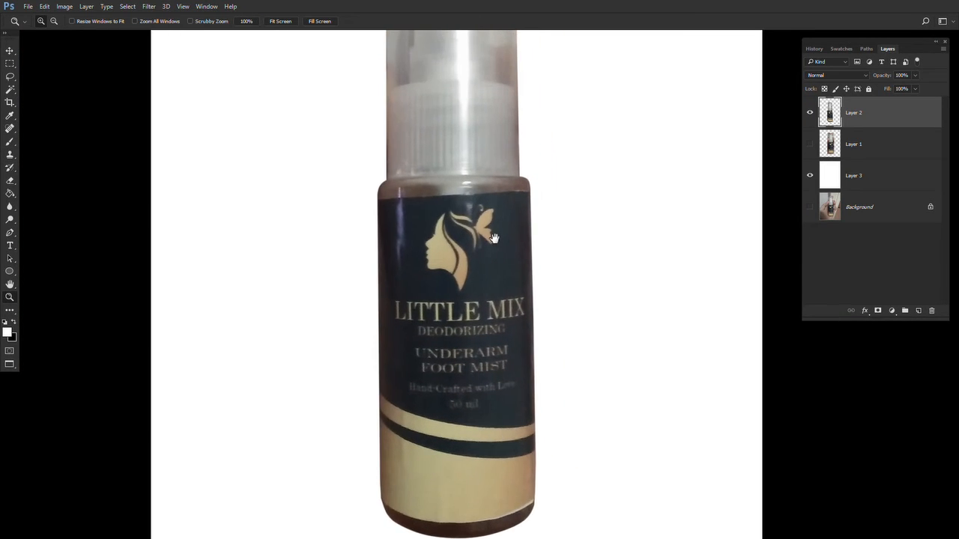
{"action": "mouse_move", "coordinate": [494, 238]}
{"action": "left_mouse_down"}
{"action": "mouse_move", "coordinate": [474, 353]}
{"action": "mouse_move", "coordinate": [485, 249]}
{"action": "left_mouse_up"}
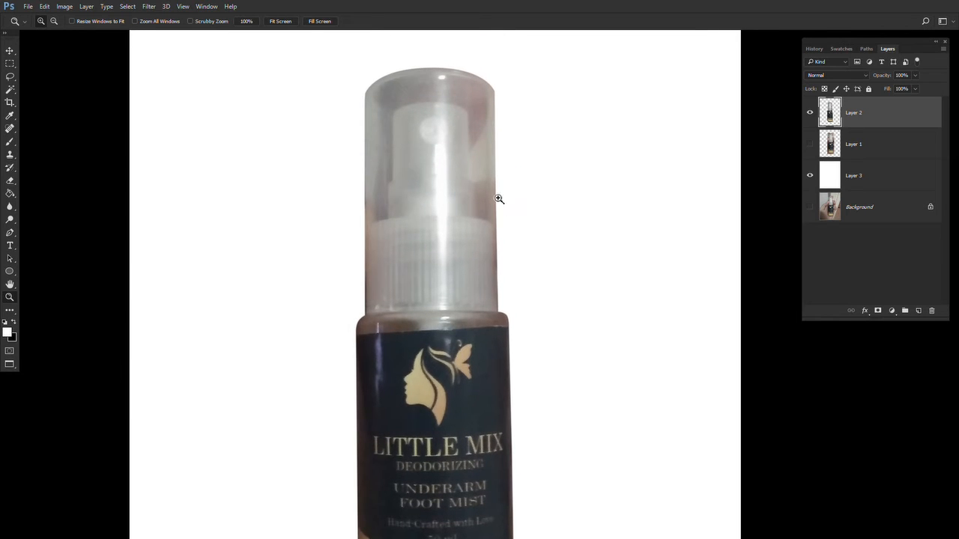
{"action": "left_click", "coordinate": [499, 198]}
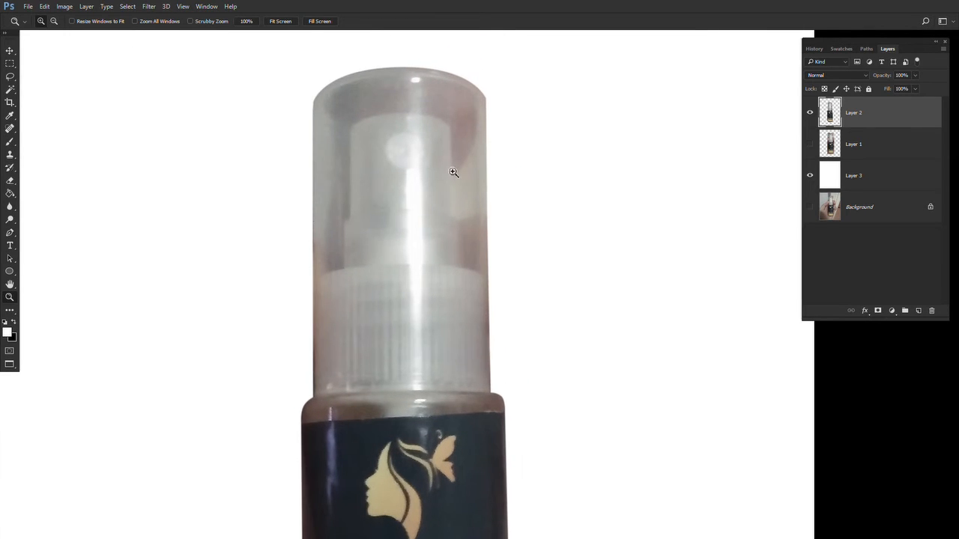
- Select the area around the cap and use Liquify's Forward Warp to reshape its top-left corner, then deselect
{"action": "key", "text": "m"}
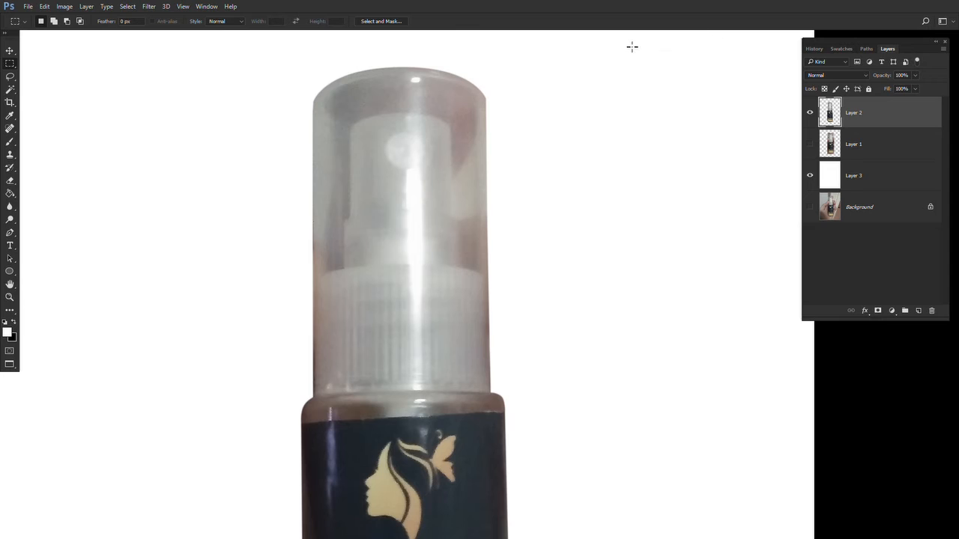
{"action": "left_click_drag", "start_coordinate": [632, 47], "coordinate": [206, 453]}
{"action": "left_click", "coordinate": [149, 7]}
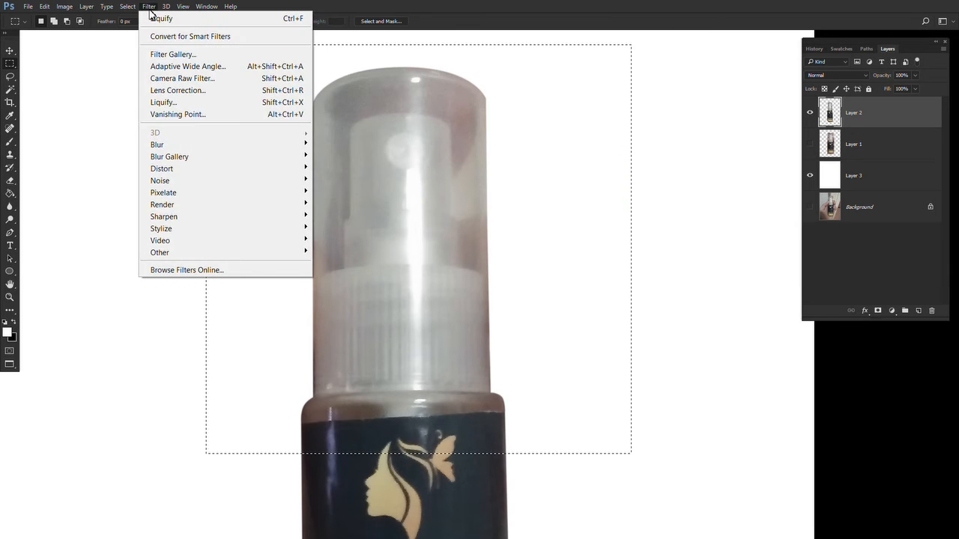
{"action": "left_click", "coordinate": [159, 19]}
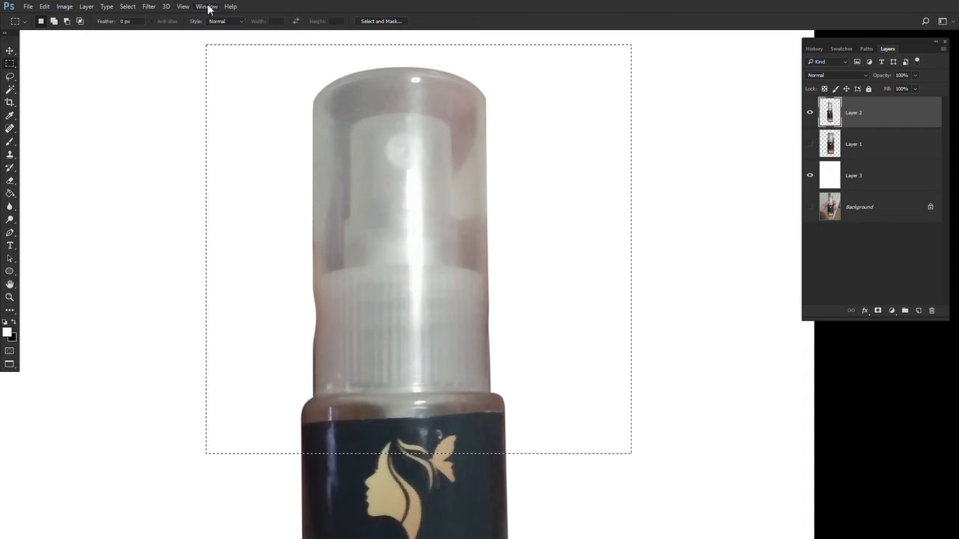
{"action": "left_click", "coordinate": [149, 7]}
{"action": "left_click", "coordinate": [166, 20]}
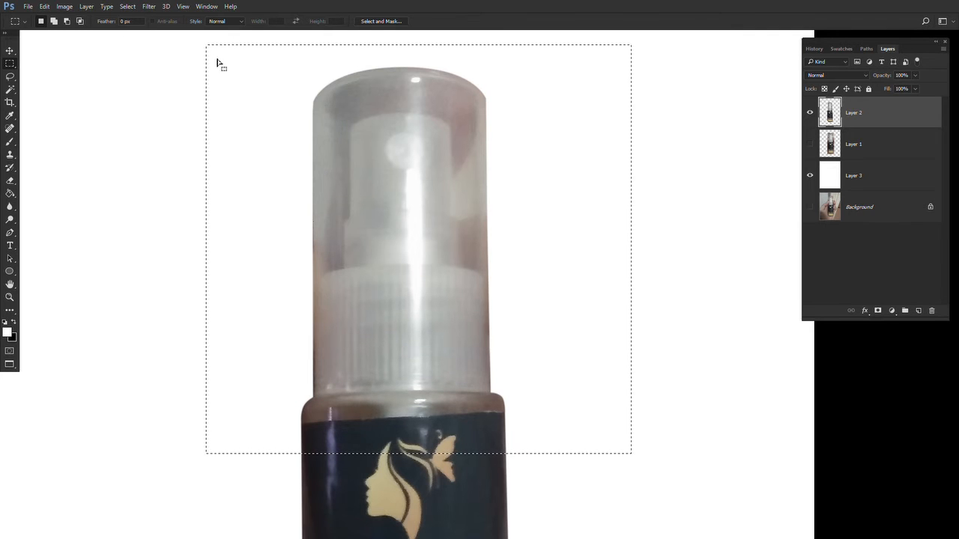
{"action": "left_click", "coordinate": [149, 7]}
{"action": "left_click", "coordinate": [187, 103]}
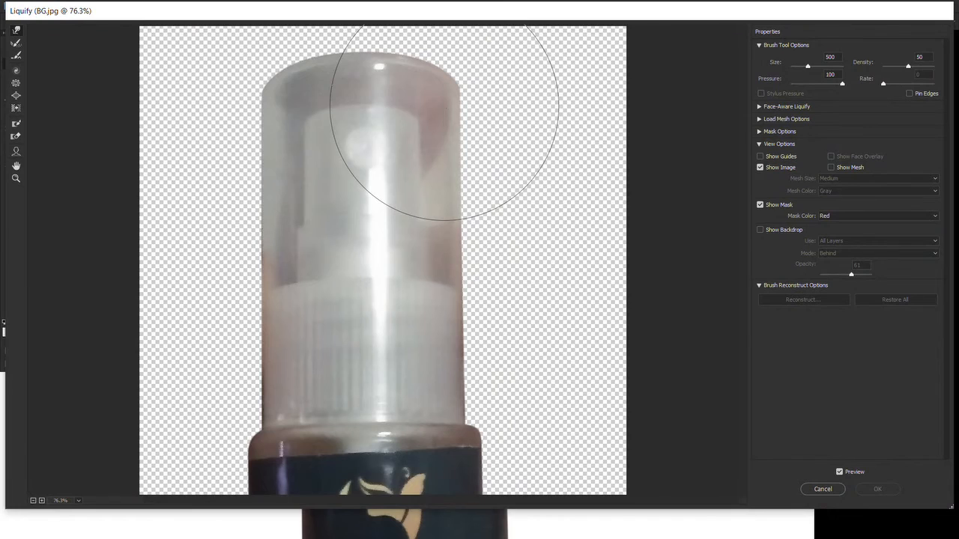
{"action": "key", "text": "bracketleft"}
{"action": "key", "text": "bracketleft"}
{"action": "key", "text": "bracketleft"}
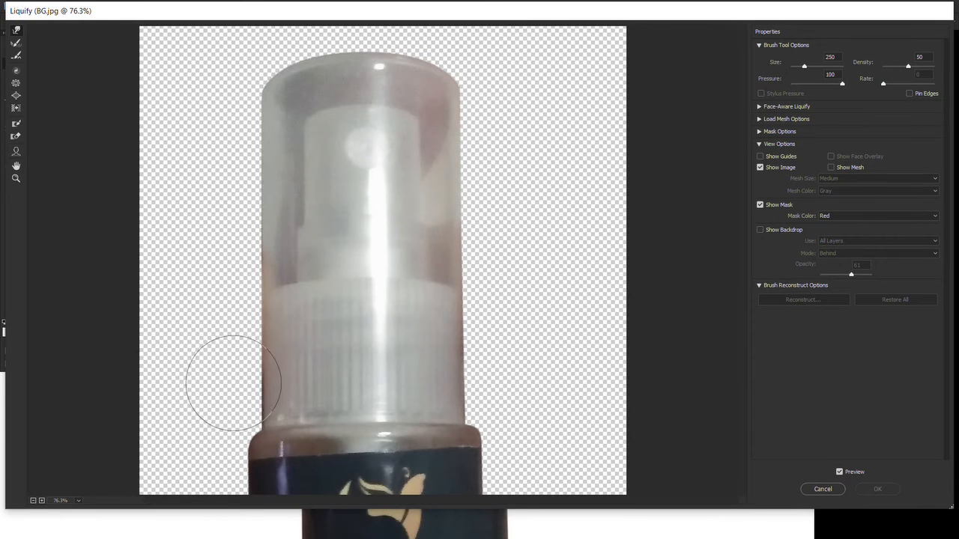
{"action": "left_click", "coordinate": [234, 84]}
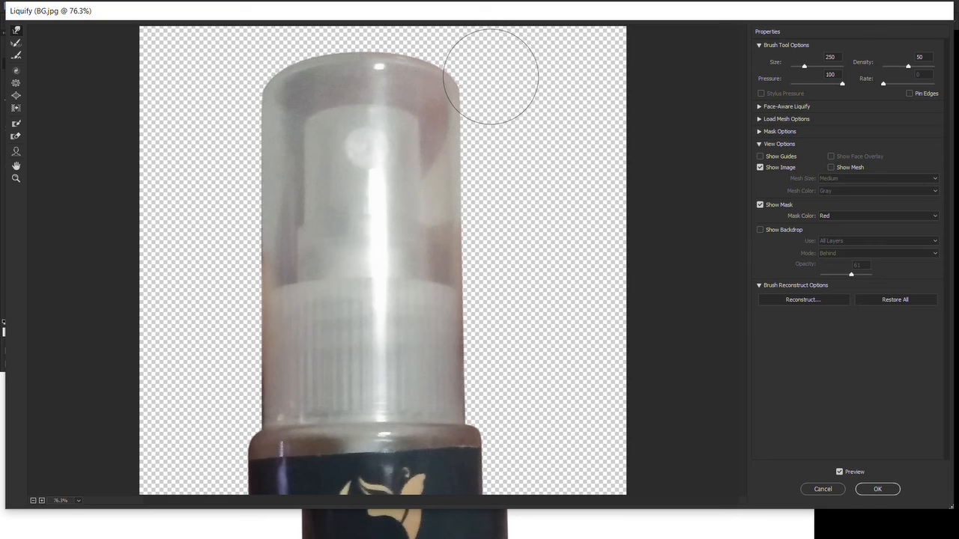
{"action": "key", "text": "bracketright"}
{"action": "key", "text": "bracketright"}
{"action": "key", "text": "bracketright"}
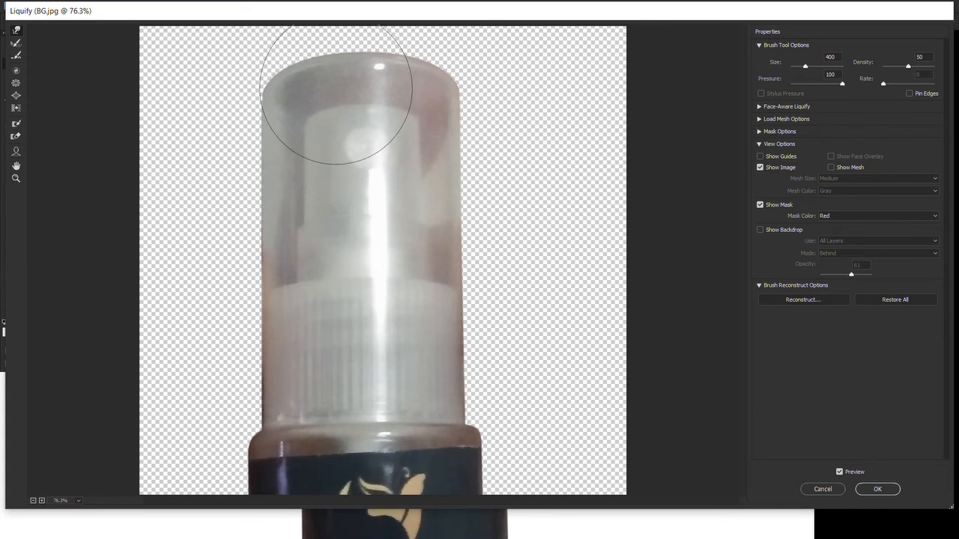
{"action": "key", "text": "bracketright"}
{"action": "key", "text": "bracketright"}
{"action": "key", "text": "bracketright"}
{"action": "key", "text": "bracketright"}
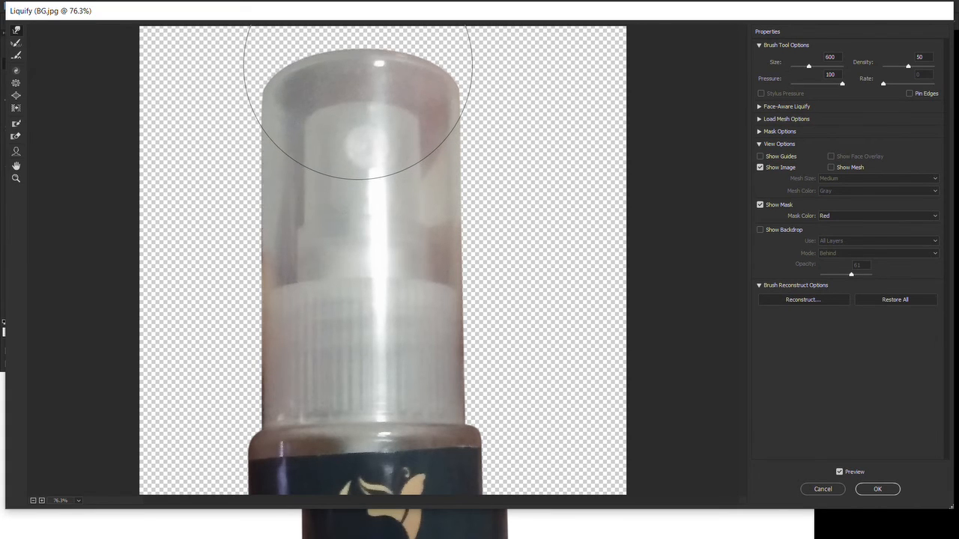
{"action": "key", "text": "Return"}
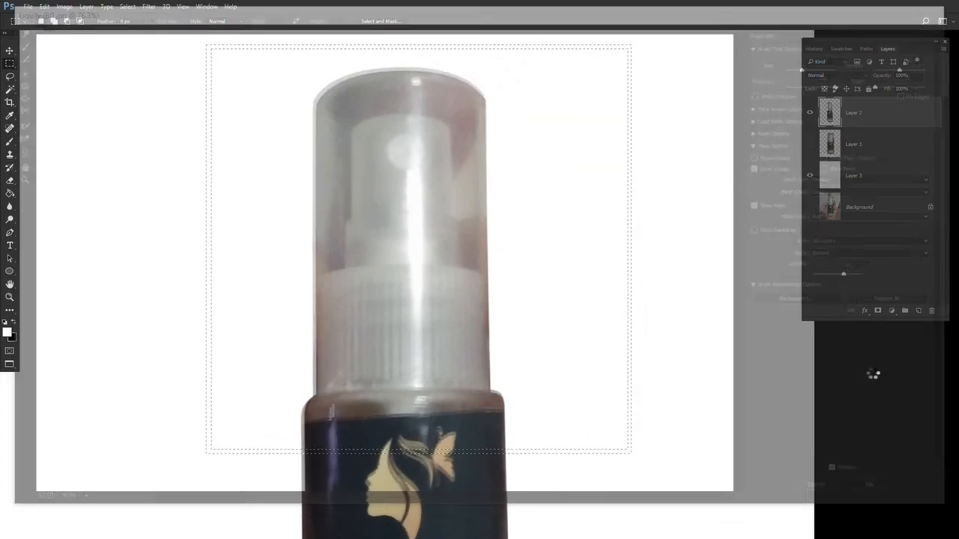
{"action": "key", "text": "ctrl+d"}
- Zoom in on the cap's left edge and load Layer 2's pixels as a selection
{"action": "key", "text": "z"}
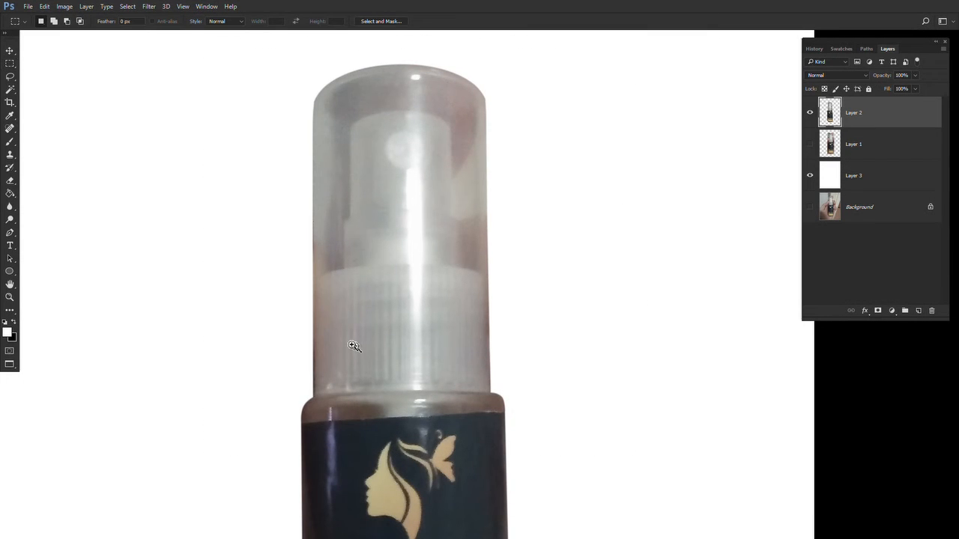
{"action": "left_click", "coordinate": [349, 343]}
{"action": "left_click_drag", "start_coordinate": [353, 364], "coordinate": [354, 376]}
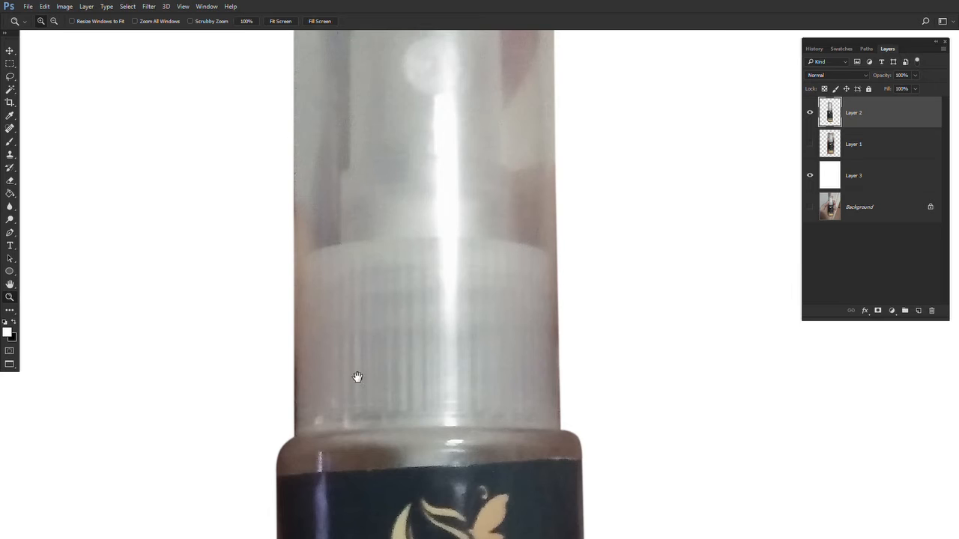
{"action": "left_click", "coordinate": [355, 375], "text": "alt"}
{"action": "left_click", "coordinate": [355, 375], "text": "alt"}
{"action": "left_click", "coordinate": [354, 373]}
{"action": "left_click", "coordinate": [350, 320]}
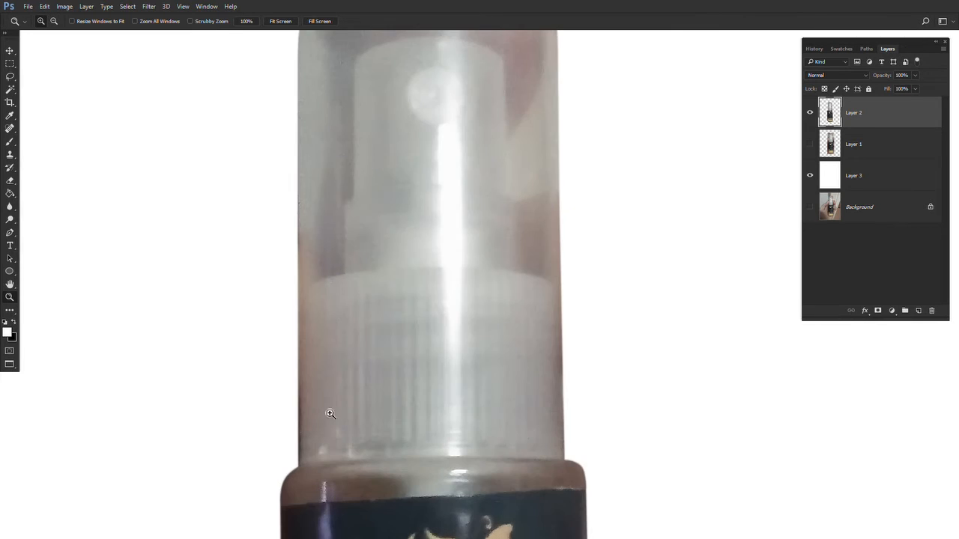
{"action": "left_click_drag", "start_coordinate": [320, 414], "coordinate": [325, 415]}
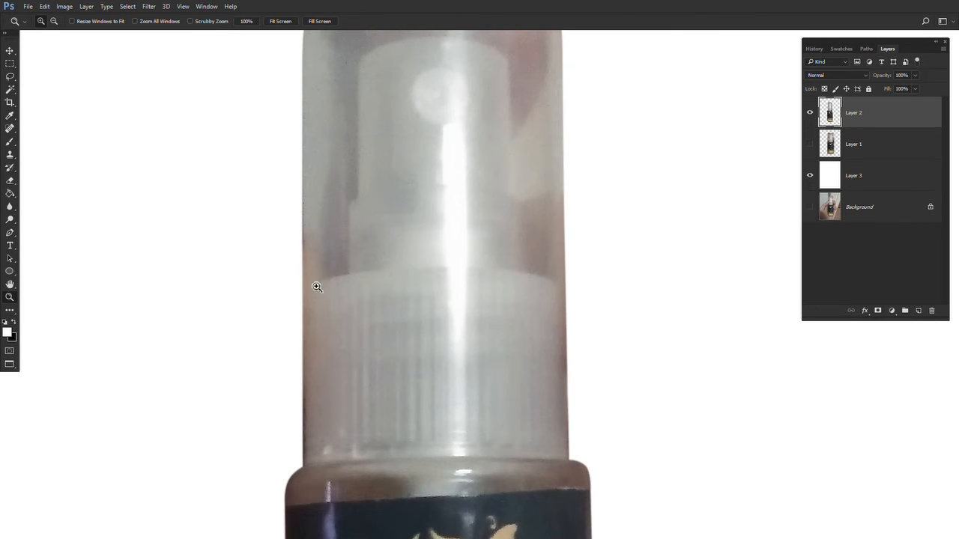
{"action": "left_click_drag", "start_coordinate": [350, 433], "coordinate": [380, 403]}
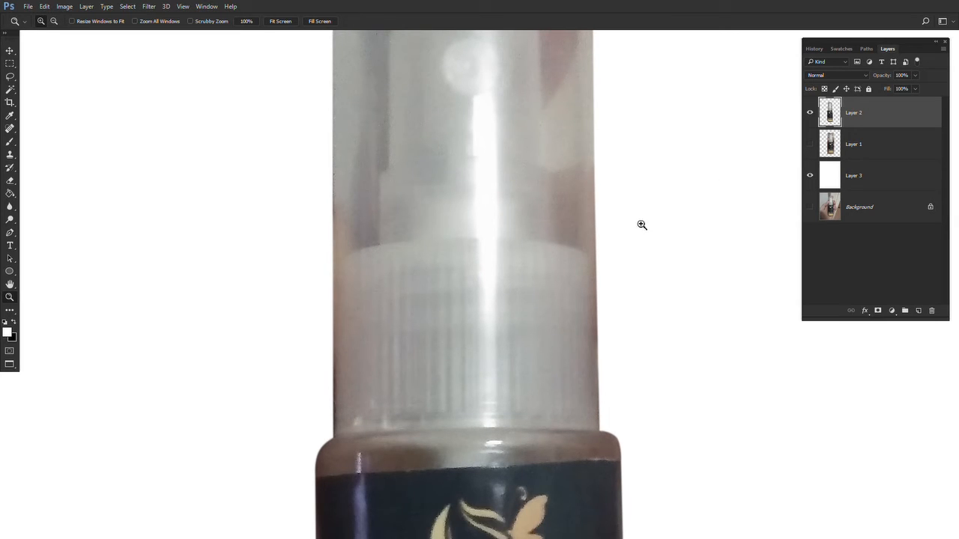
{"action": "left_click", "coordinate": [830, 112], "text": "ctrl"}
{"action": "left_click_drag", "start_coordinate": [411, 359], "coordinate": [422, 324]}
{"action": "left_click", "coordinate": [397, 383]}
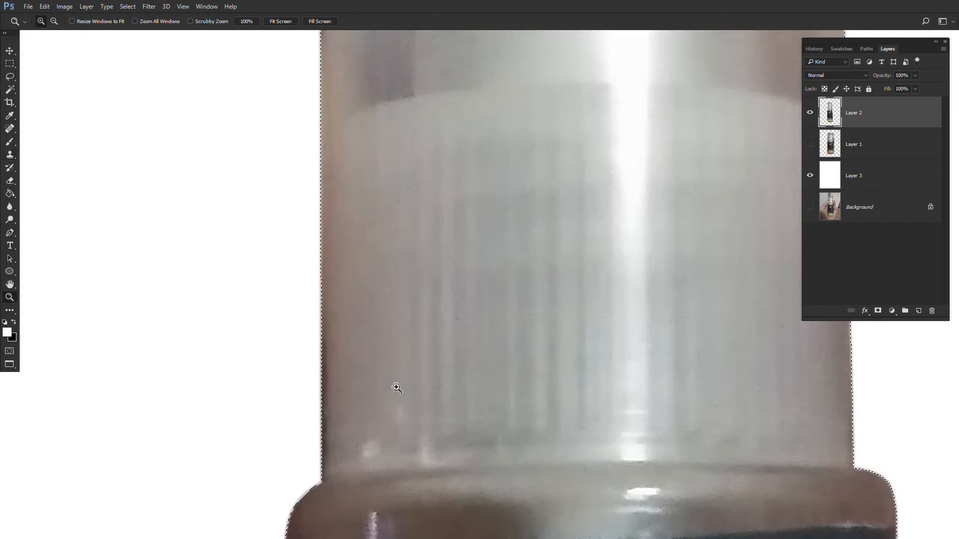
- Pick the Clone Stamp tool and enlarge its brush for retouching the cap inside the selection
{"action": "key", "text": "s"}
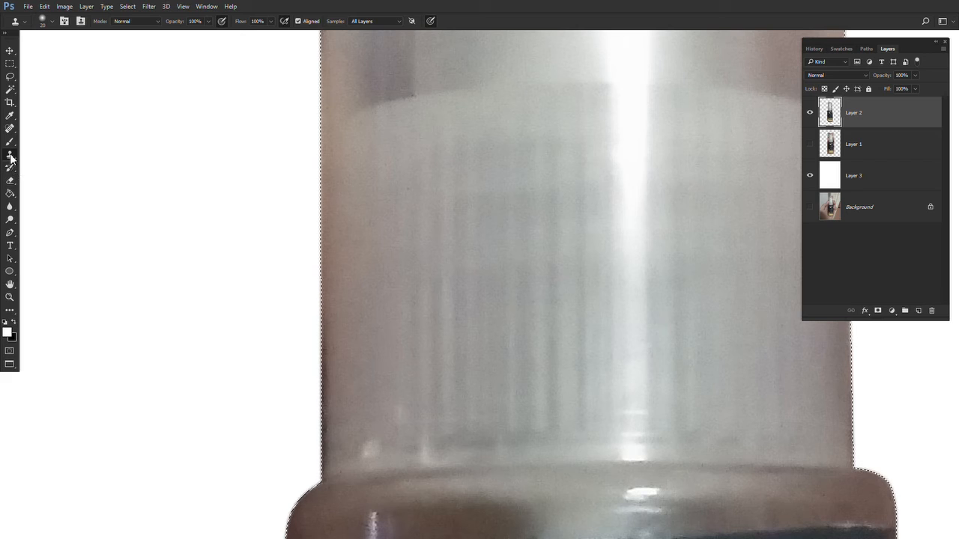
{"action": "left_click_drag", "start_coordinate": [364, 270], "coordinate": [400, 238]}
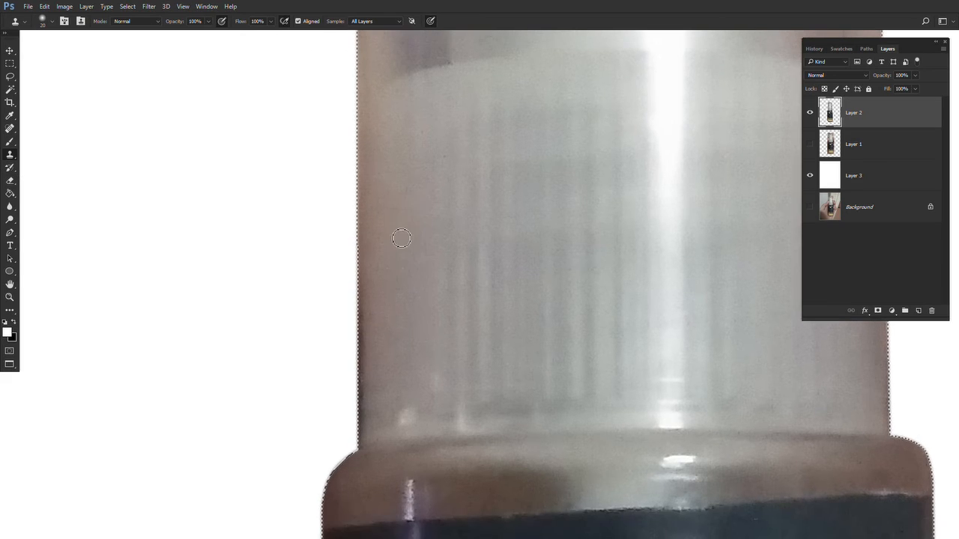
{"action": "key", "text": "bracketright"}
{"action": "key", "text": "bracketright"}
{"action": "key", "text": "bracketright"}
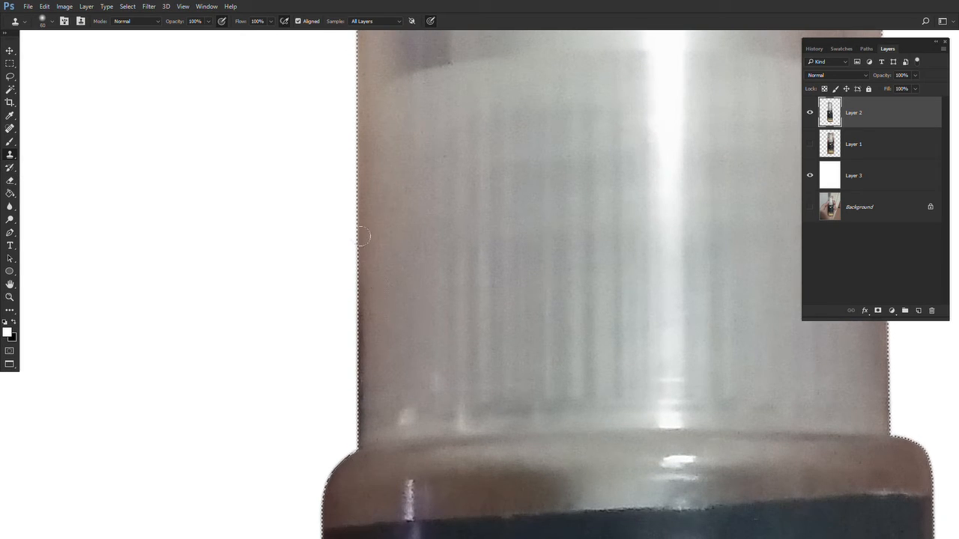
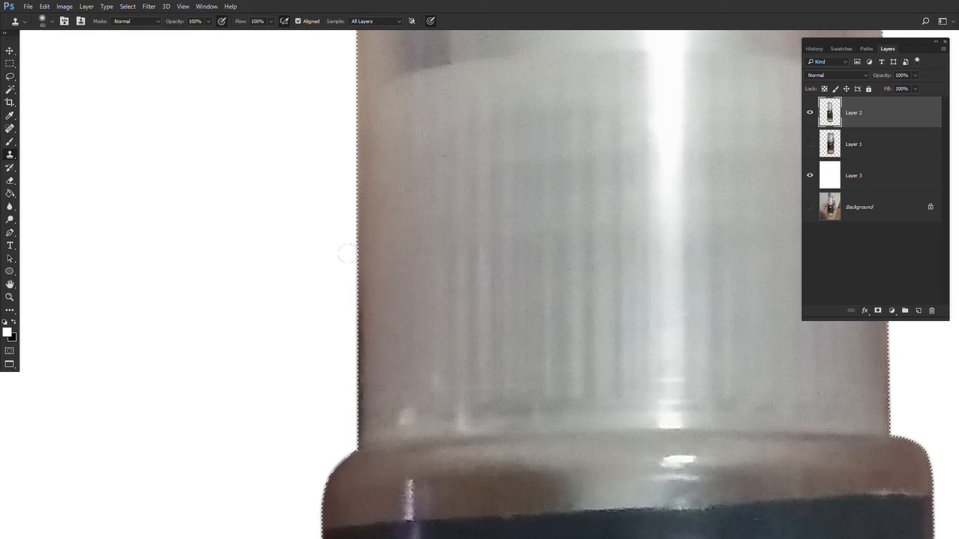
- Clone-stamp along the cap's left edge inside the selection to smooth its outline
{"action": "left_click_drag", "start_coordinate": [351, 316], "coordinate": [349, 414]}
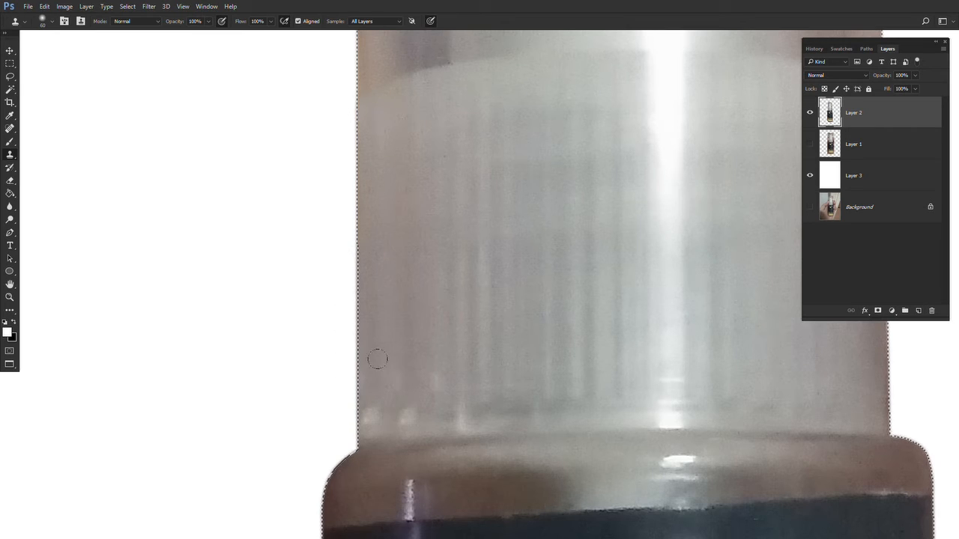
{"action": "left_click", "coordinate": [375, 409], "text": "alt"}
{"action": "left_click_drag", "start_coordinate": [351, 401], "coordinate": [352, 410]}
{"action": "left_click_drag", "start_coordinate": [316, 159], "coordinate": [210, 412]}
{"action": "key", "text": "m"}
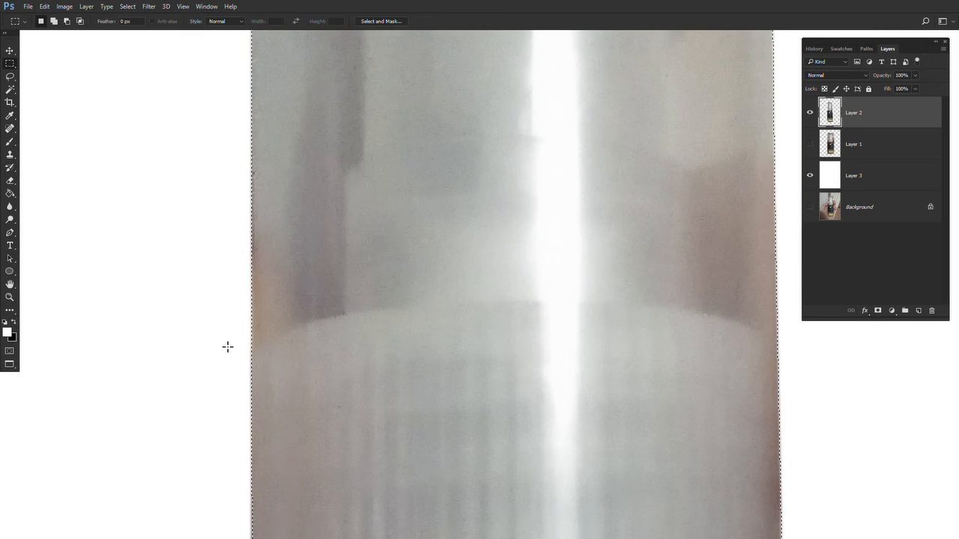
{"action": "key", "text": "s"}
{"action": "left_click_drag", "start_coordinate": [325, 109], "coordinate": [370, 182]}
{"action": "left_click", "coordinate": [319, 199], "text": "alt"}
{"action": "mouse_move", "coordinate": [294, 211]}
{"action": "left_mouse_down"}
{"action": "mouse_move", "coordinate": [278, 245]}
{"action": "mouse_move", "coordinate": [284, 301]}
{"action": "left_mouse_up"}
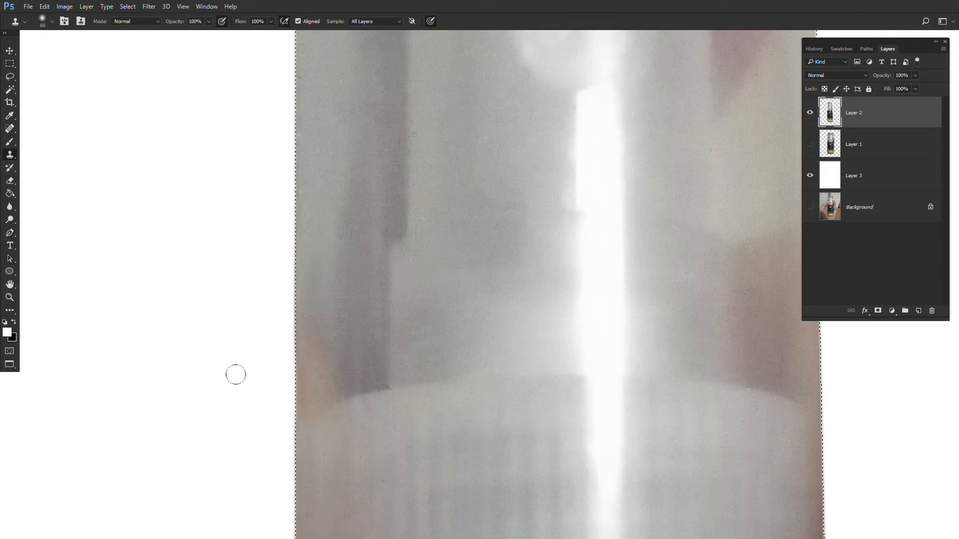
- Add a new empty layer above Layer 2 and clip it to Layer 2
{"action": "key", "text": "m"}
{"action": "key", "text": "z"}
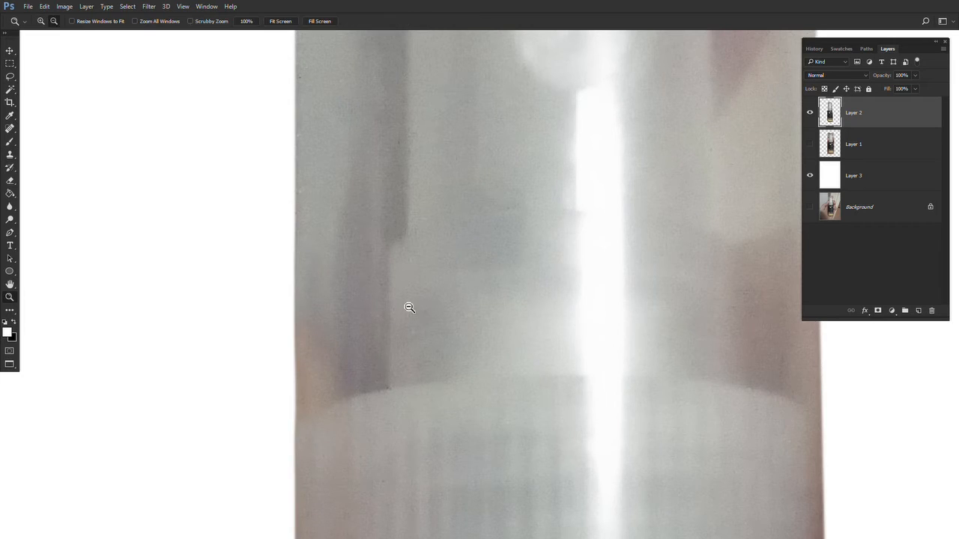
{"action": "left_click", "coordinate": [407, 307], "text": "alt"}
{"action": "key", "text": "m"}
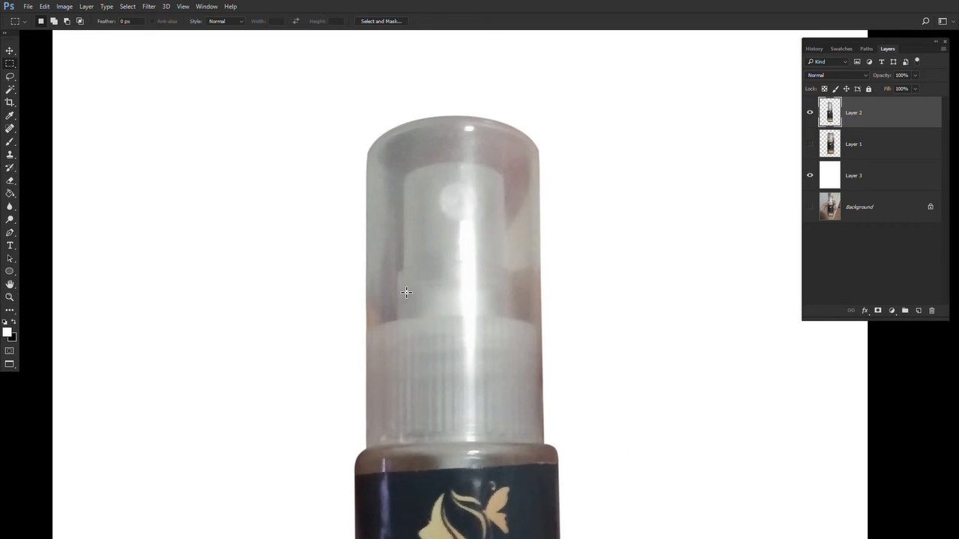
{"action": "left_click_drag", "start_coordinate": [407, 292], "coordinate": [390, 231]}
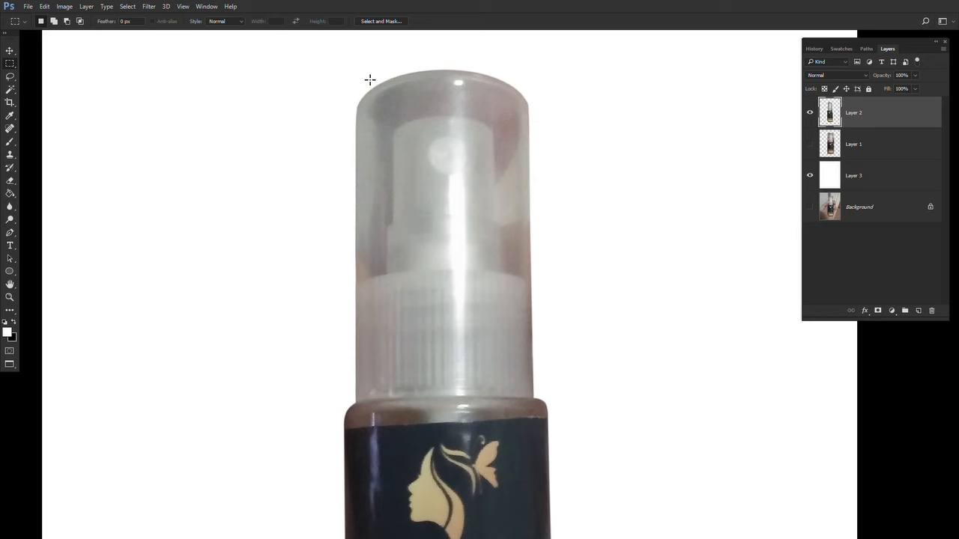
{"action": "left_click", "coordinate": [919, 311]}
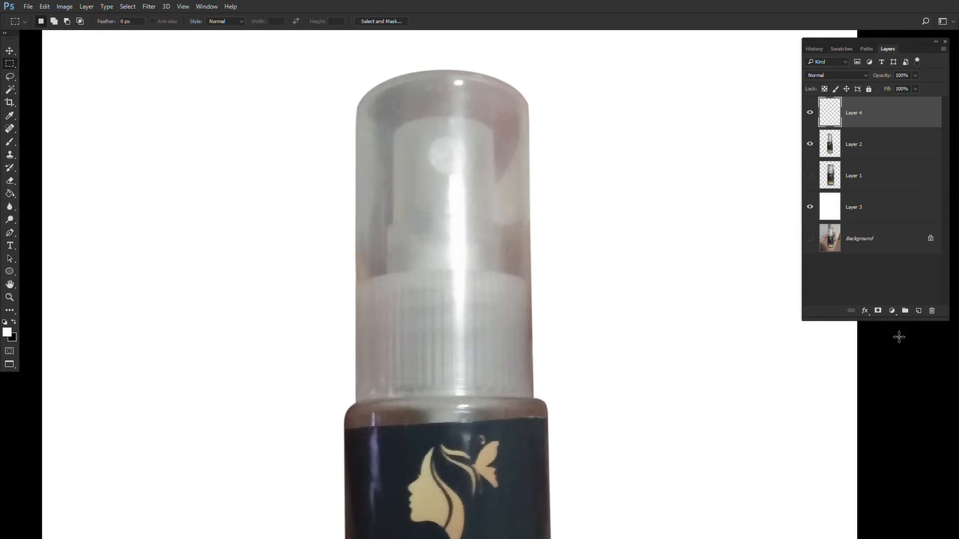
{"action": "left_click", "coordinate": [861, 127], "text": "alt"}
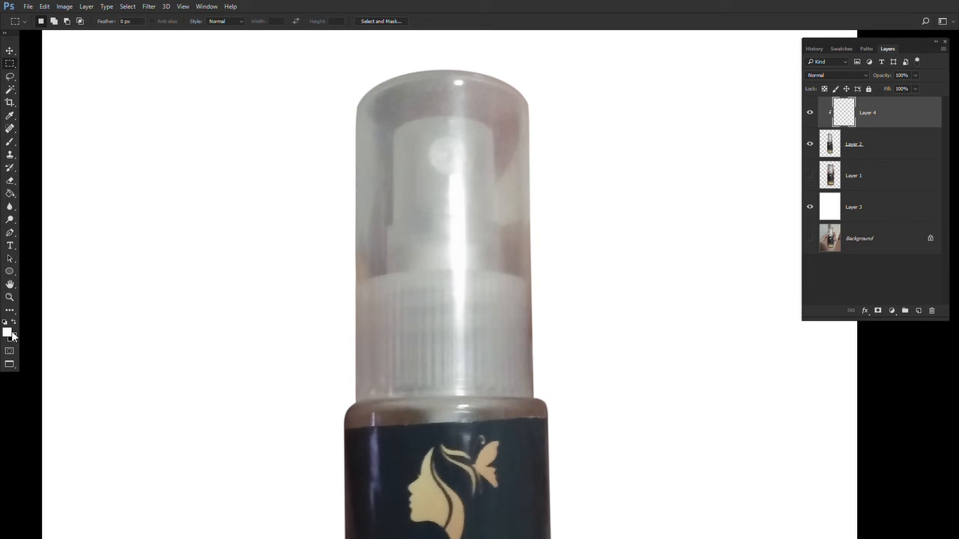
- Sample the cap's grey with the Eyedropper and paint it over the whole cap on the clipped layer
{"action": "key", "text": "i"}
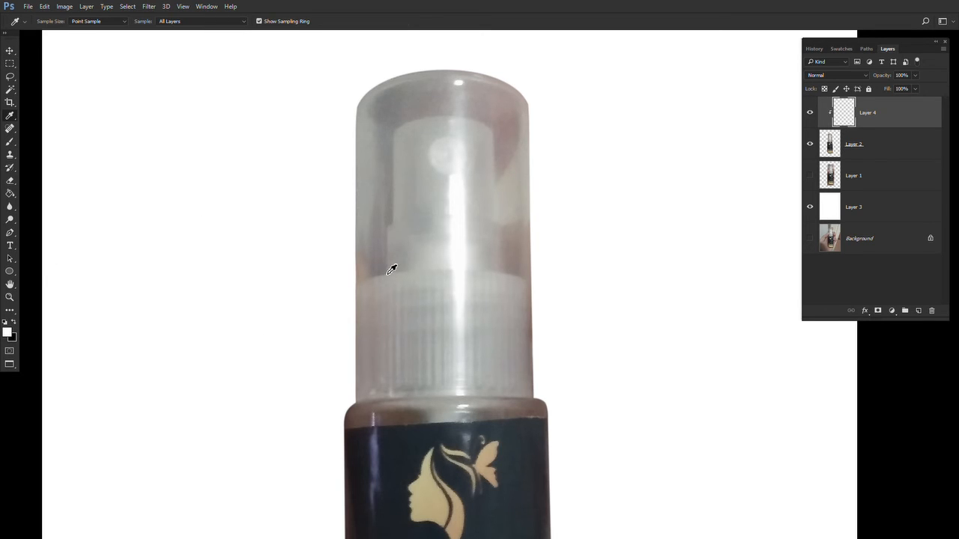
{"action": "left_click", "coordinate": [367, 196]}
{"action": "key", "text": "b"}
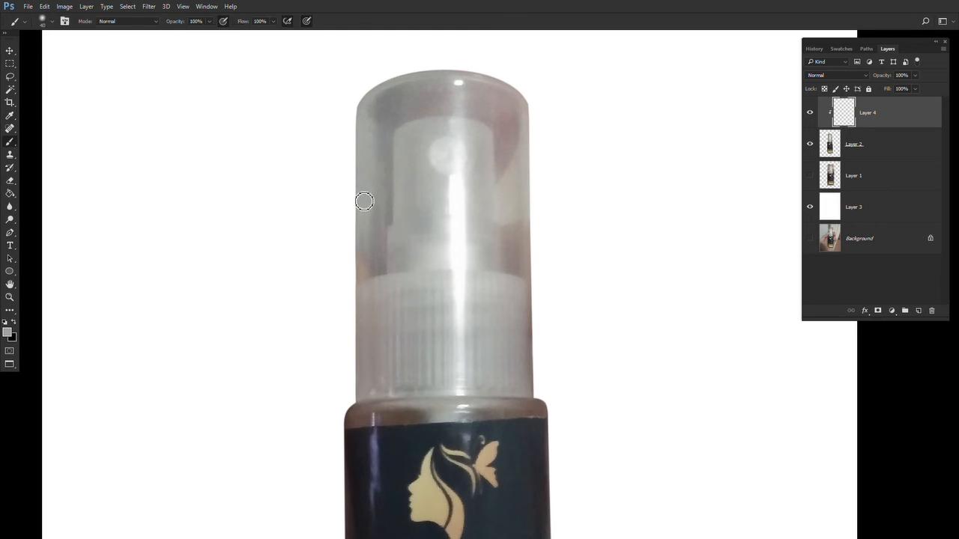
{"action": "key", "text": "bracketright"}
{"action": "key", "text": "bracketright"}
{"action": "key", "text": "bracketright"}
{"action": "key", "text": "bracketright"}
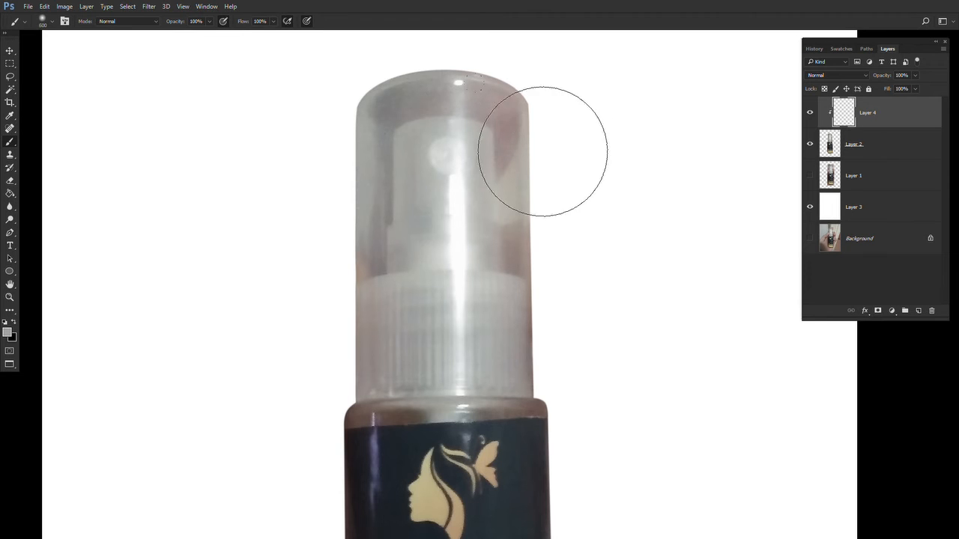
{"action": "mouse_move", "coordinate": [492, 128]}
{"action": "left_mouse_down"}
{"action": "mouse_move", "coordinate": [471, 99]}
{"action": "mouse_move", "coordinate": [489, 116]}
{"action": "mouse_move", "coordinate": [537, 295]}
{"action": "left_mouse_up"}
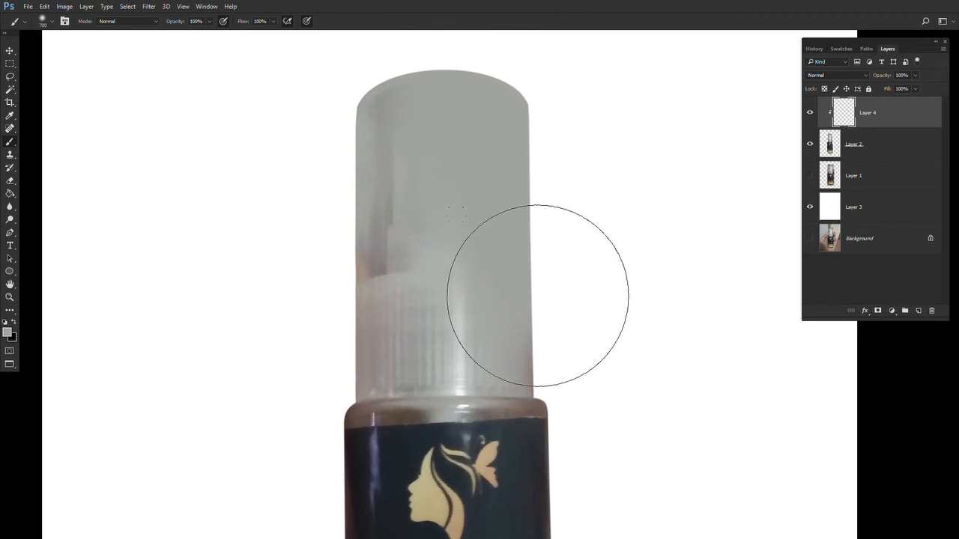
{"action": "key", "text": "bracketleft"}
{"action": "key", "text": "bracketleft"}
{"action": "key", "text": "bracketleft"}
{"action": "left_click_drag", "start_coordinate": [361, 348], "coordinate": [385, 214]}
{"action": "mouse_move", "coordinate": [342, 171]}
{"action": "left_mouse_down"}
{"action": "mouse_move", "coordinate": [345, 54]}
{"action": "mouse_move", "coordinate": [505, 164]}
{"action": "left_mouse_up"}
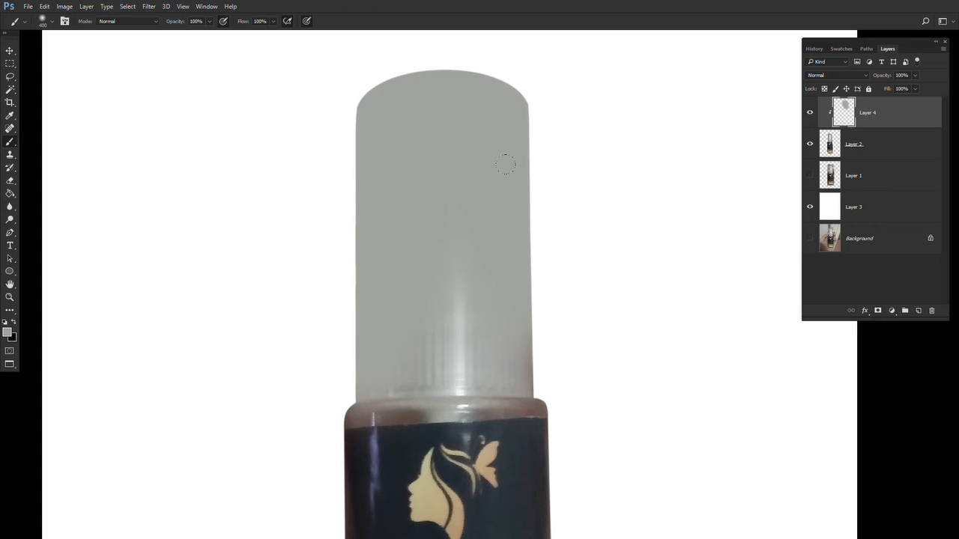
{"action": "key", "text": "bracketleft"}
{"action": "left_click_drag", "start_coordinate": [514, 345], "coordinate": [537, 402]}
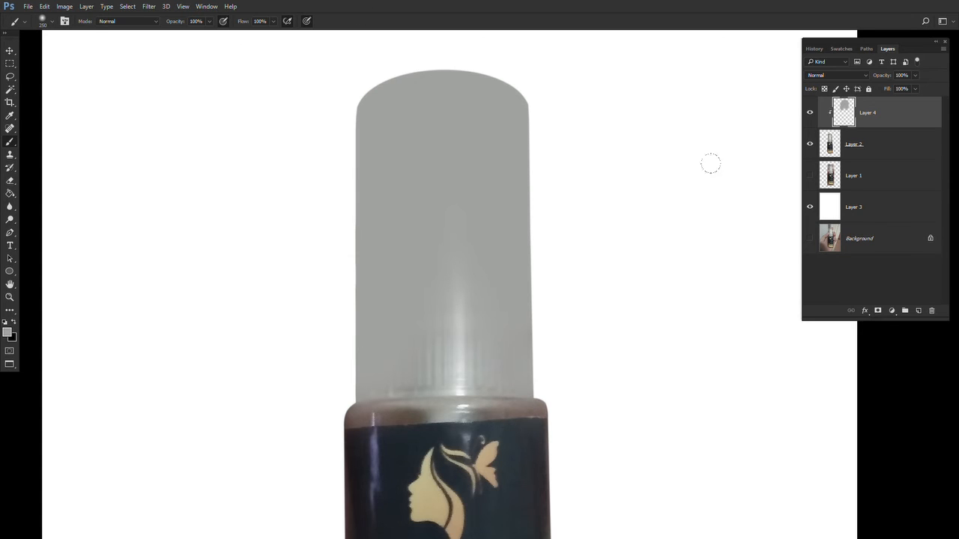
- Set the painted layer's blend mode to Color and merge it down into Layer 2
{"action": "left_click", "coordinate": [825, 74]}
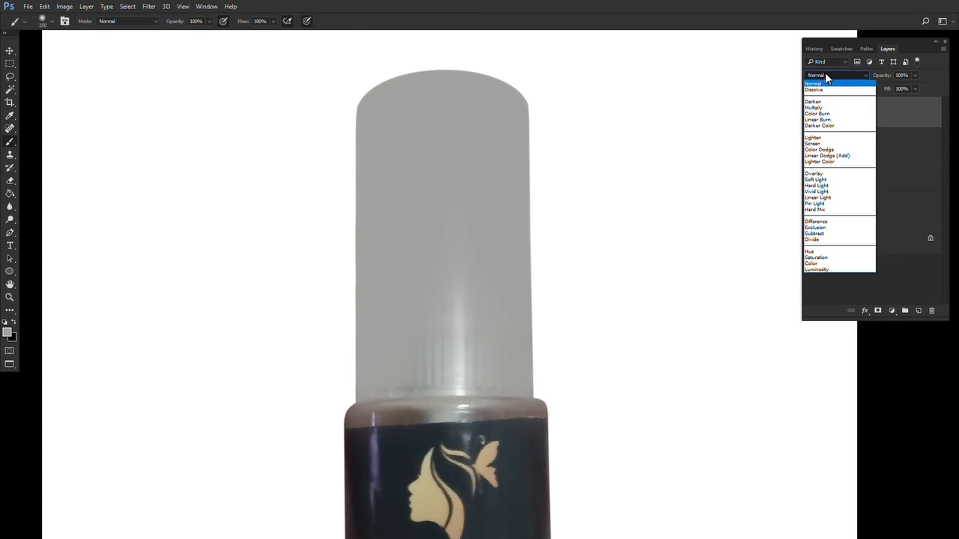
{"action": "left_click", "coordinate": [811, 263]}
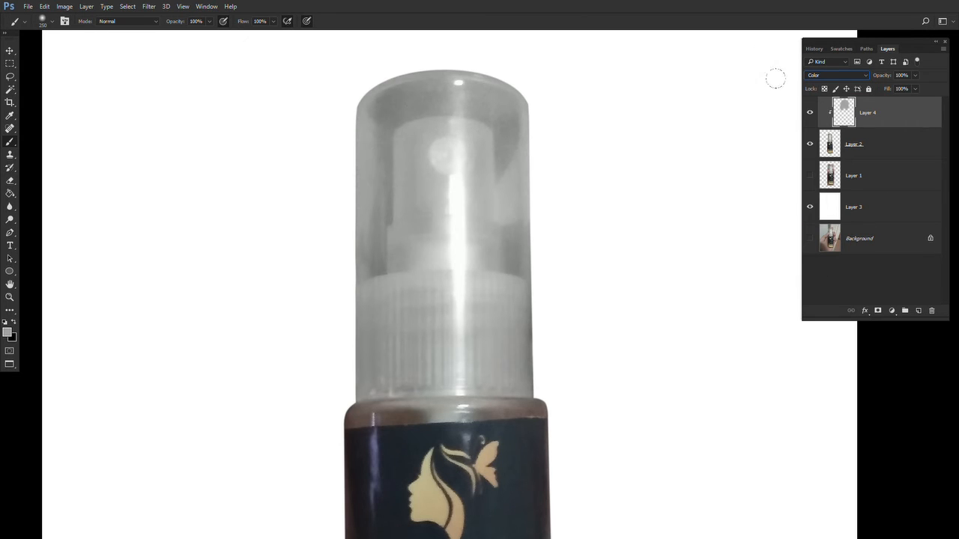
{"action": "left_click", "coordinate": [810, 115]}
{"action": "left_click", "coordinate": [810, 114]}
{"action": "left_click", "coordinate": [880, 154], "text": "shift"}
{"action": "key", "text": "ctrl+e"}
- Zoom in to inspect the cap's lower edge, then return to a full view of the bottle
{"action": "key", "text": "z"}
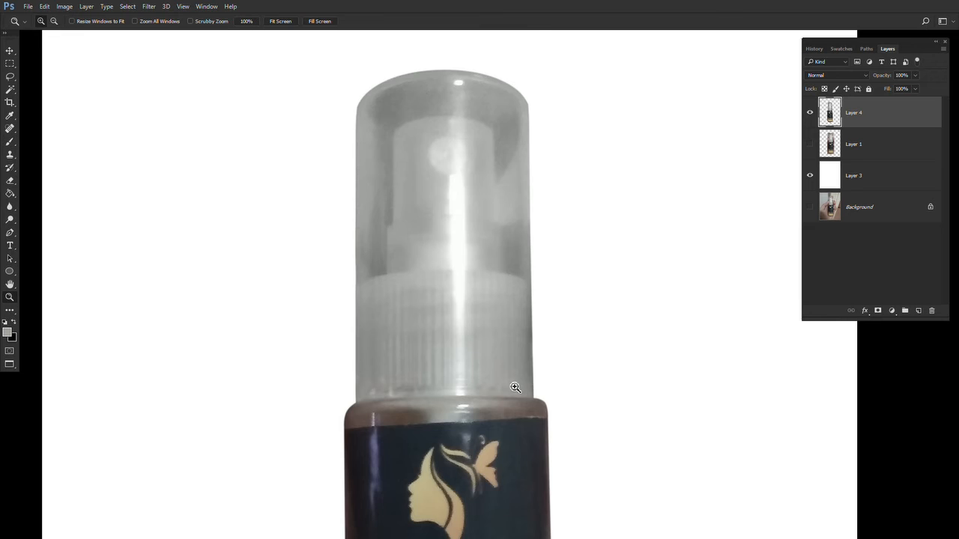
{"action": "double_click", "coordinate": [515, 388]}
{"action": "left_click_drag", "start_coordinate": [514, 386], "coordinate": [535, 438]}
{"action": "left_click", "coordinate": [508, 369], "text": "alt"}
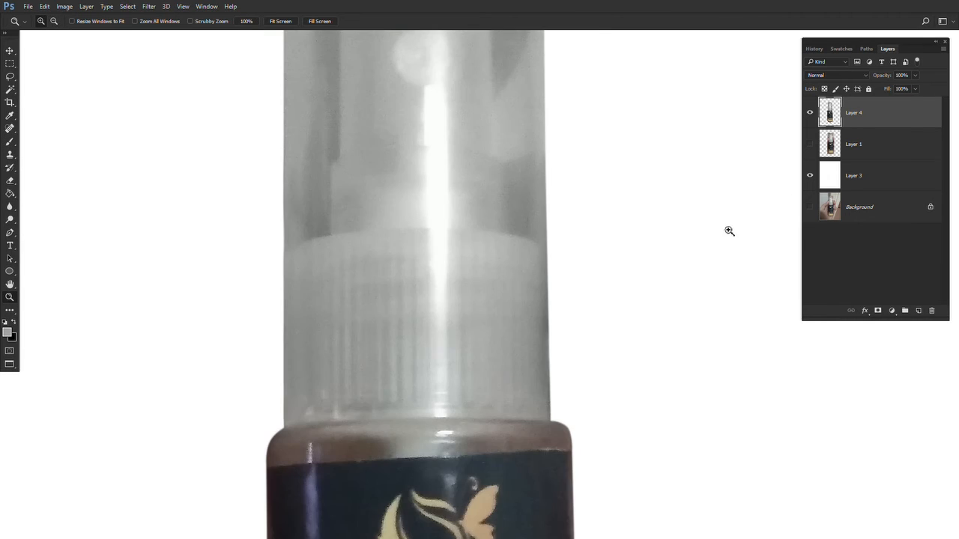
{"action": "left_click", "coordinate": [830, 125], "text": "ctrl"}
{"action": "key", "text": "m"}
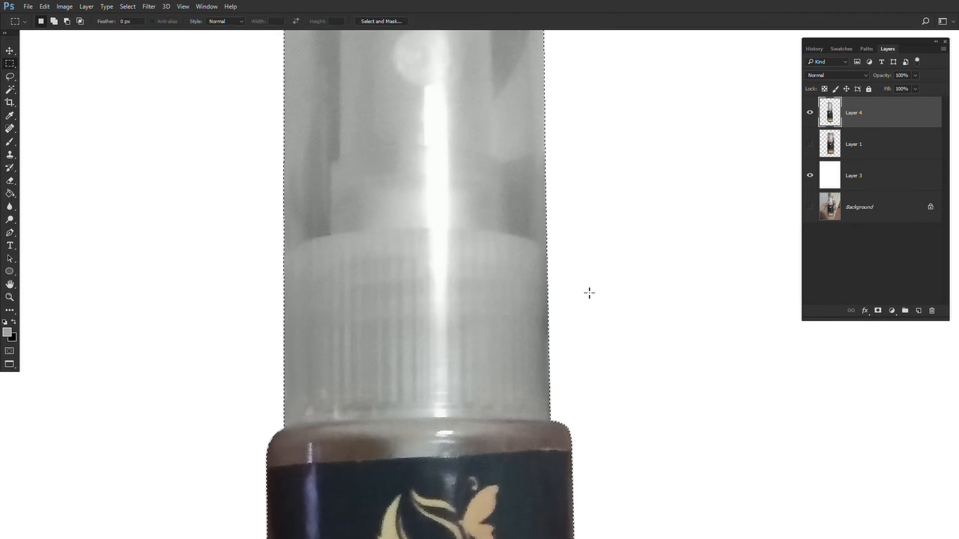
{"action": "left_click", "coordinate": [590, 293]}
{"action": "scroll", "coordinate": [497, 300], "scroll_direction": "down", "scroll_amount": 2}
{"action": "key", "text": "z"}
{"action": "right_click", "coordinate": [535, 264]}
{"action": "left_click", "coordinate": [560, 273]}
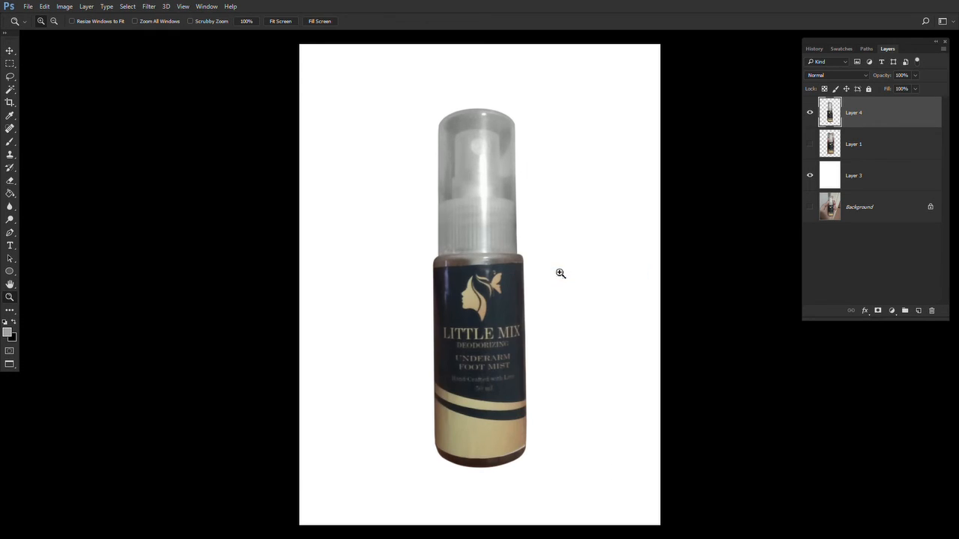
{"action": "left_click_drag", "start_coordinate": [561, 272], "coordinate": [541, 265]}
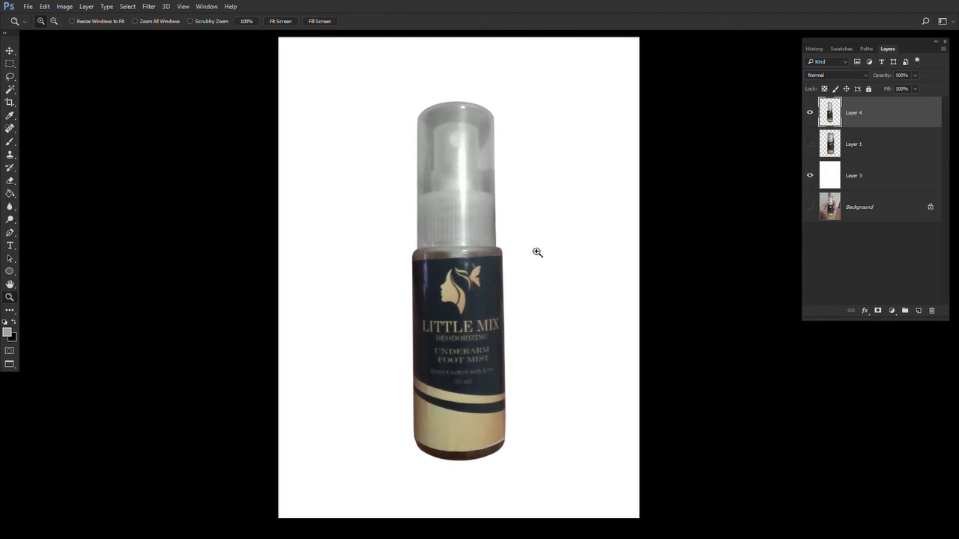
- Apply Levels to the bottle layer with input levels 14, 1.09 and 243
{"action": "key", "text": "ctrl+l"}
{"action": "left_click_drag", "start_coordinate": [608, 221], "coordinate": [655, 191]}
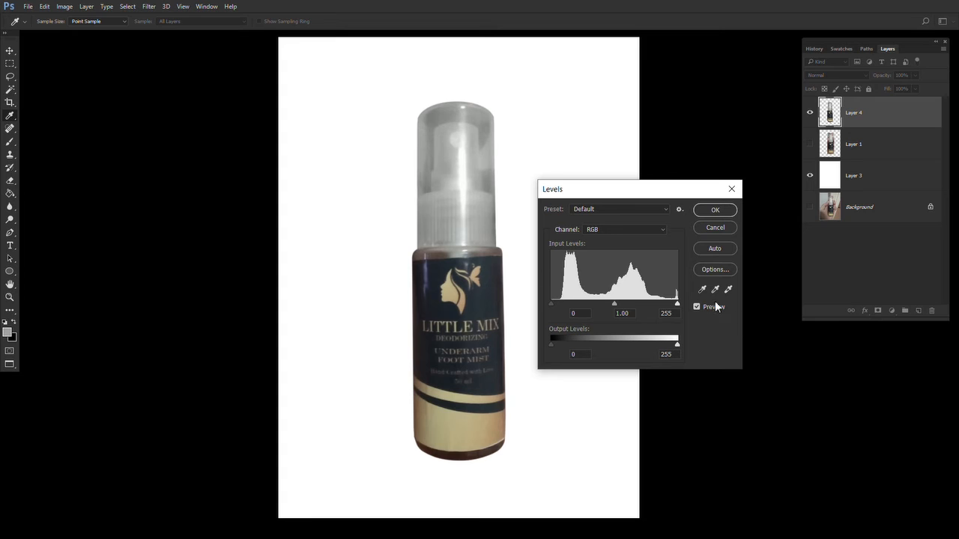
{"action": "left_click_drag", "start_coordinate": [678, 306], "coordinate": [672, 305]}
{"action": "left_click_drag", "start_coordinate": [610, 305], "coordinate": [561, 307]}
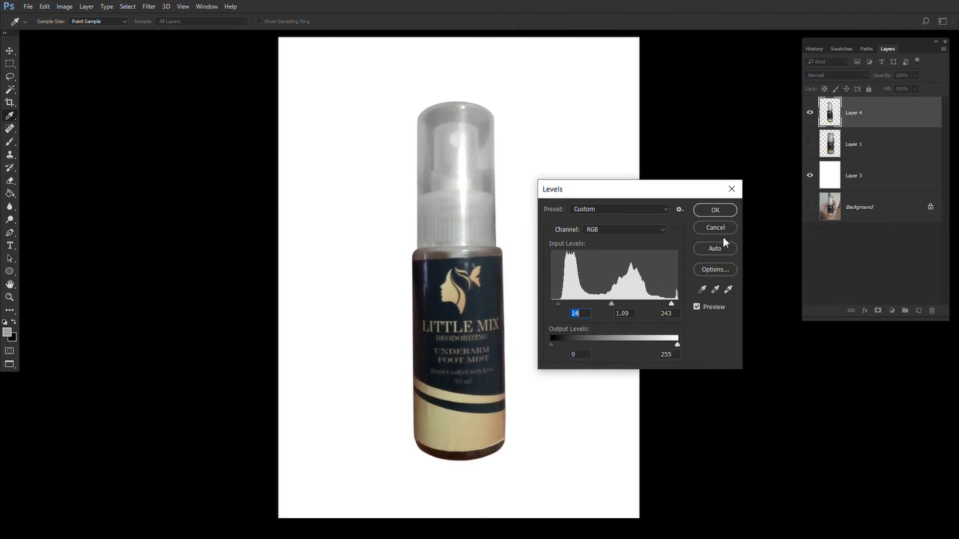
{"action": "left_click", "coordinate": [715, 211]}
- Scale the bottle to about 91% and reposition it slightly higher on the canvas
{"action": "key", "text": "z"}
{"action": "left_click", "coordinate": [469, 351]}
{"action": "left_click", "coordinate": [470, 348]}
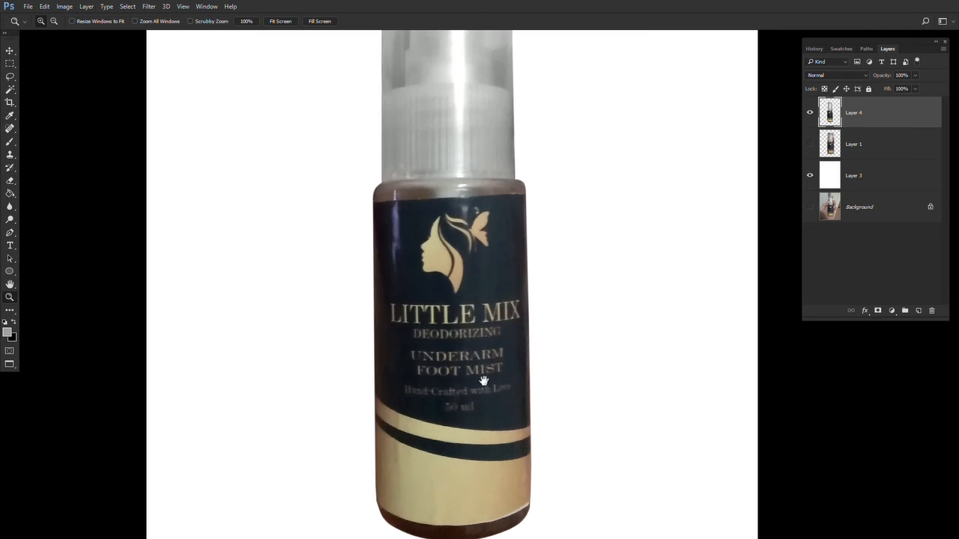
{"action": "left_click_drag", "start_coordinate": [483, 382], "coordinate": [470, 339]}
{"action": "key", "text": "m"}
{"action": "key", "text": "z"}
{"action": "left_click", "coordinate": [480, 393], "text": "alt"}
{"action": "left_click", "coordinate": [480, 394], "text": "alt"}
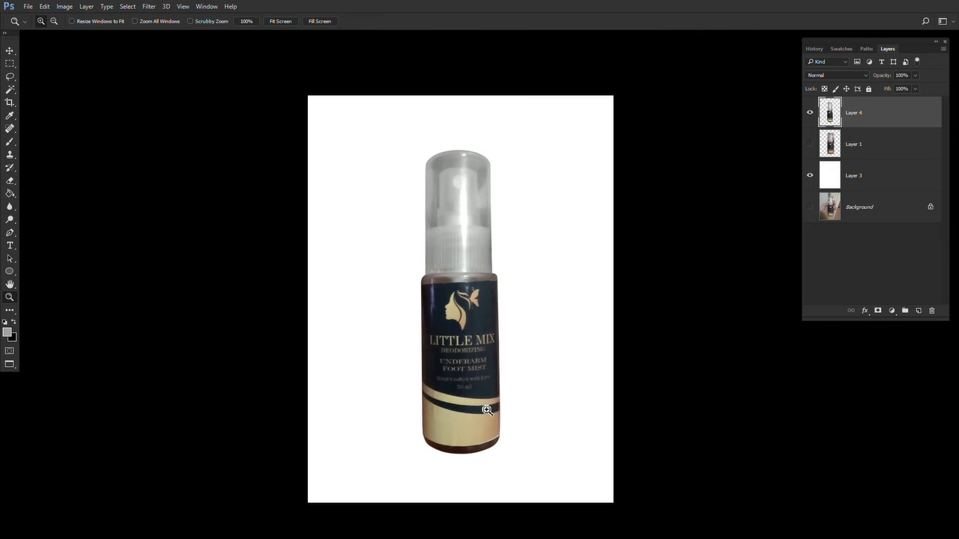
{"action": "key", "text": "ctrl+t"}
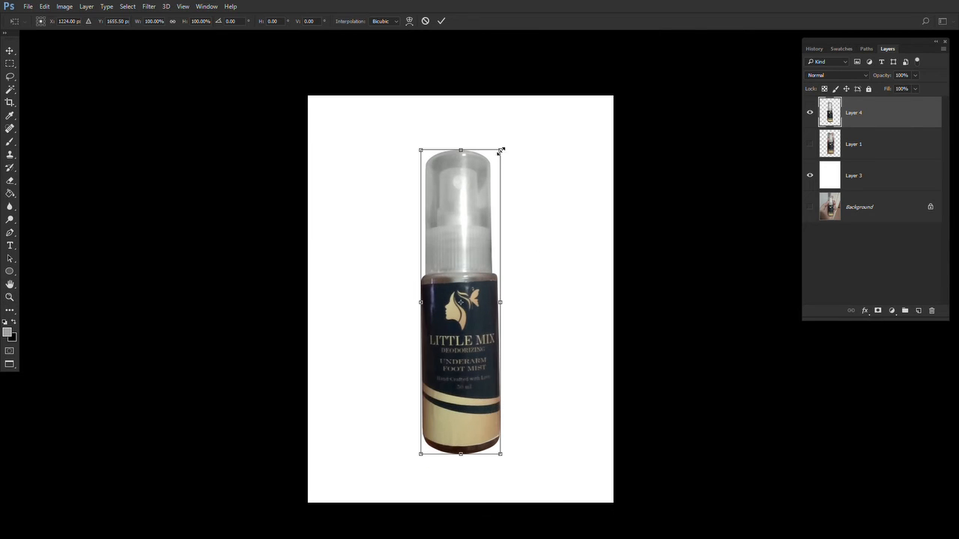
{"action": "left_click_drag", "start_coordinate": [500, 150], "coordinate": [492, 178]}
{"action": "left_click_drag", "start_coordinate": [454, 407], "coordinate": [457, 378]}
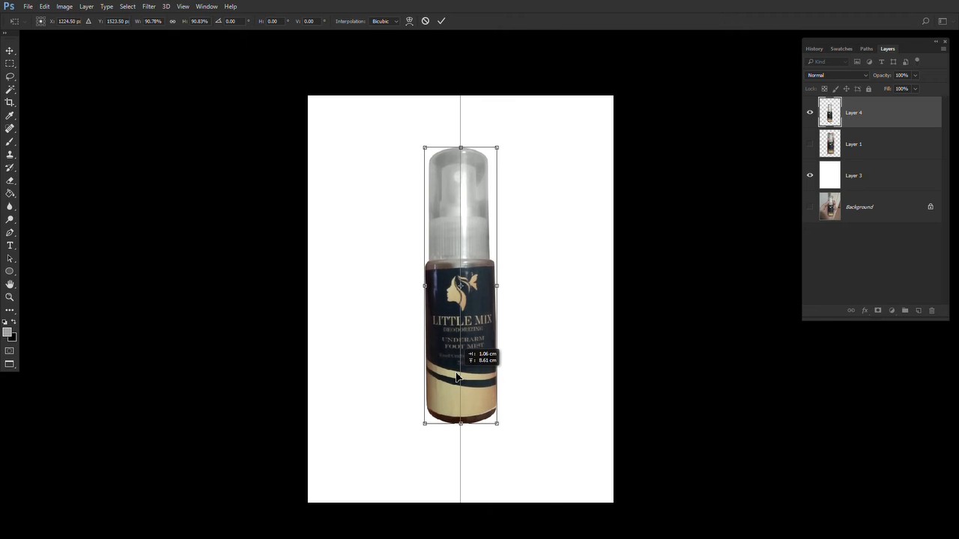
{"action": "key", "text": "Return"}
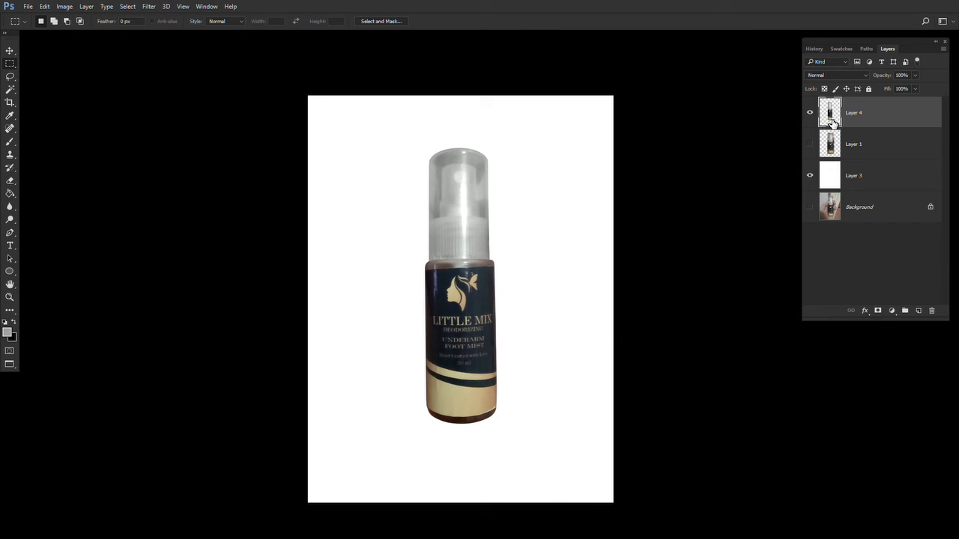
- Duplicate the bottle layer, flip the copy vertically and move it below the bottle as a reflection
{"action": "key", "text": "ctrl+j"}
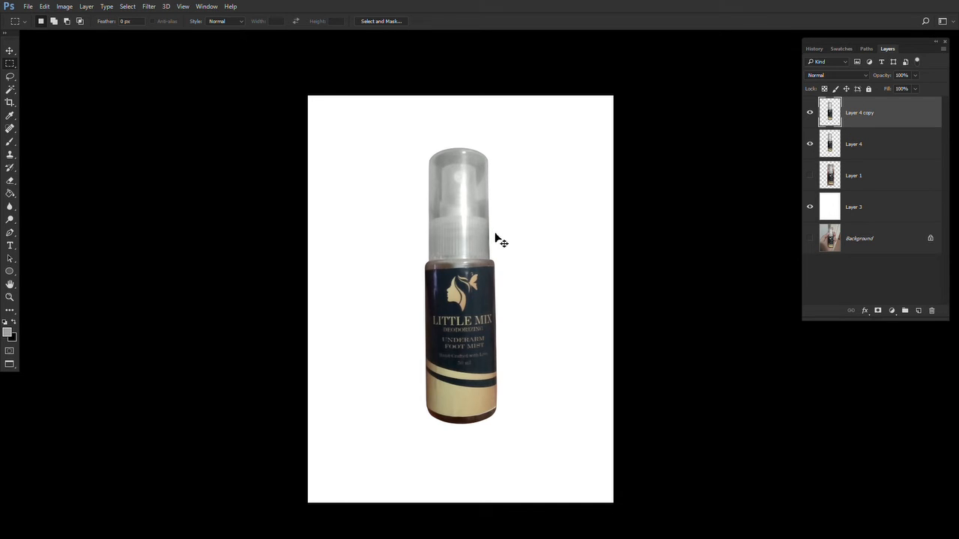
{"action": "key", "text": "ctrl+t"}
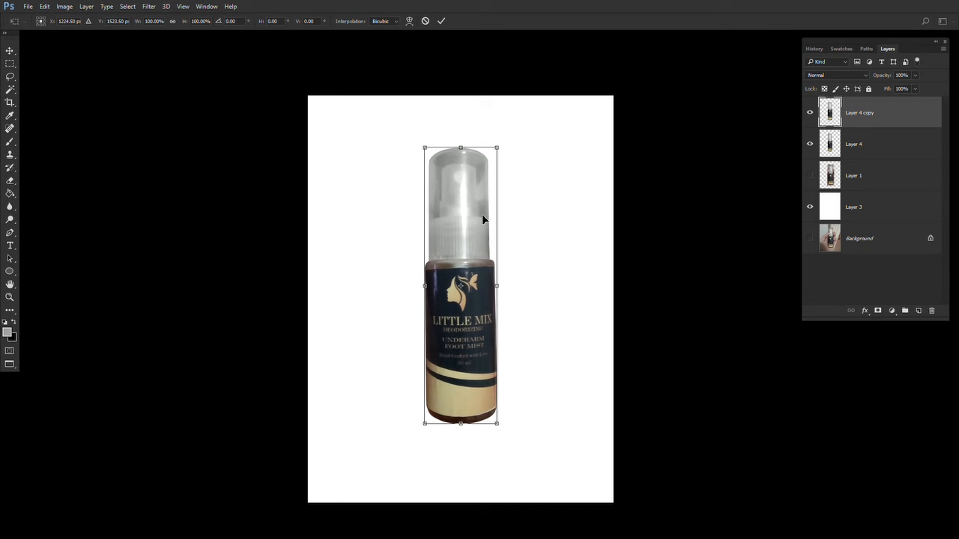
{"action": "right_click", "coordinate": [482, 215]}
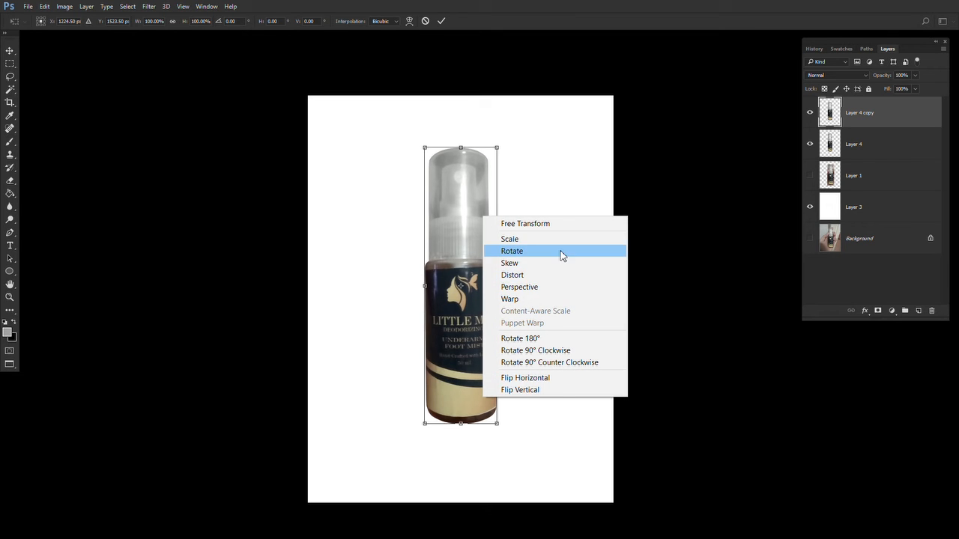
{"action": "left_click", "coordinate": [547, 390]}
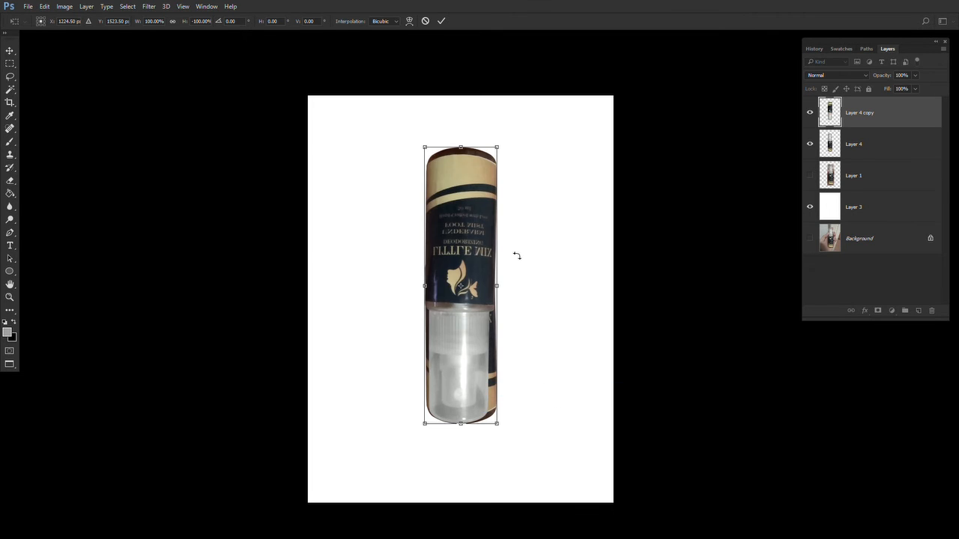
{"action": "left_click_drag", "start_coordinate": [494, 239], "coordinate": [520, 392]}
{"action": "key", "text": "Return"}
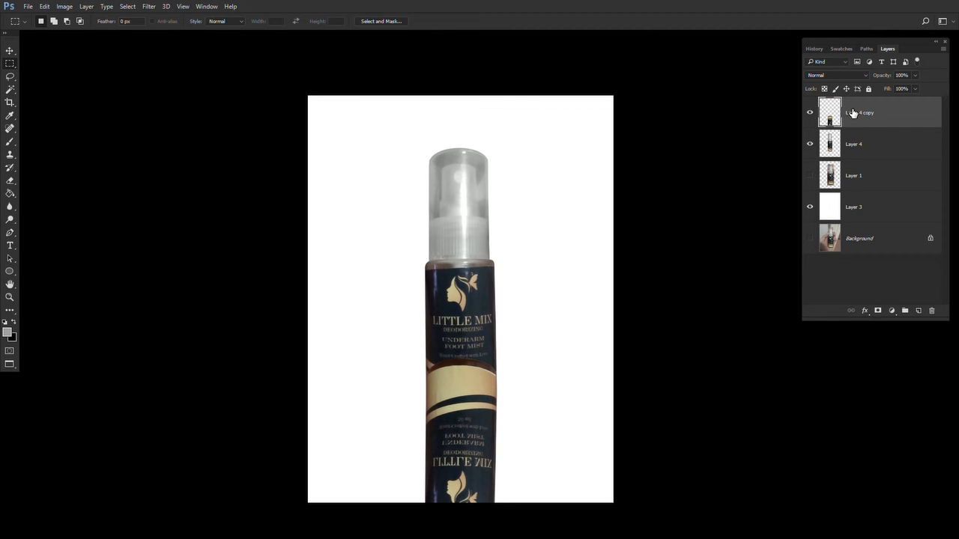
- Move the flipped copy beneath the original bottle layer in the stack and shift it down slightly
{"action": "left_click_drag", "start_coordinate": [854, 113], "coordinate": [853, 159]}
{"action": "key", "text": "f"}
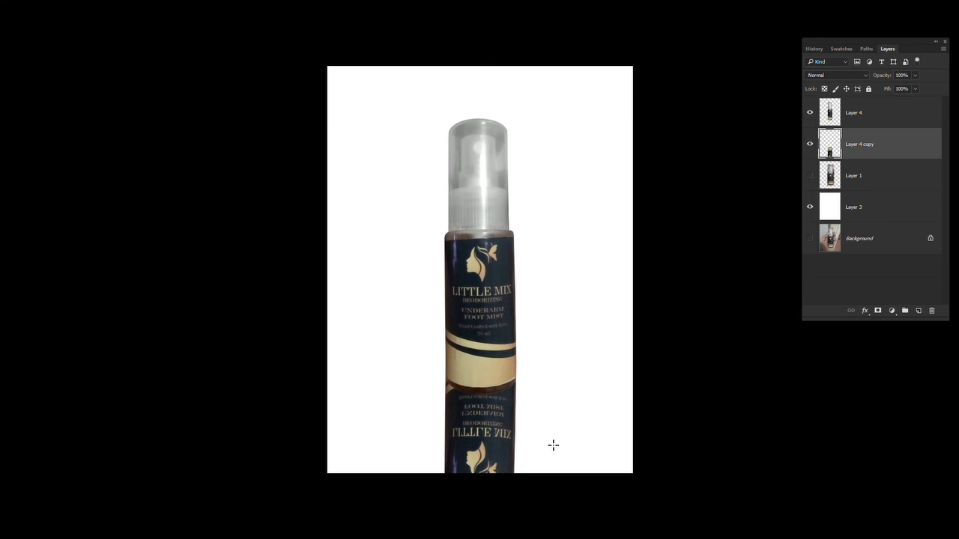
{"action": "left_click_drag", "start_coordinate": [552, 425], "coordinate": [542, 357]}
{"action": "key", "text": "v"}
{"action": "left_click_drag", "start_coordinate": [484, 377], "coordinate": [496, 422]}
{"action": "key", "text": "f"}
{"action": "key", "text": "f"}
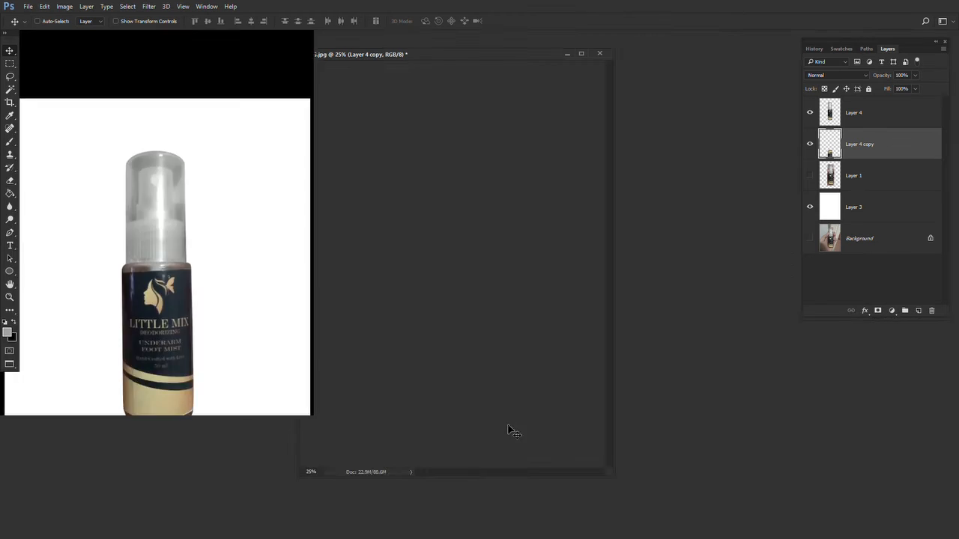
- Set the flipped reflection layer's opacity to 20%
{"action": "key", "text": "z"}
{"action": "left_click", "coordinate": [488, 434]}
{"action": "left_click_drag", "start_coordinate": [513, 467], "coordinate": [481, 373]}
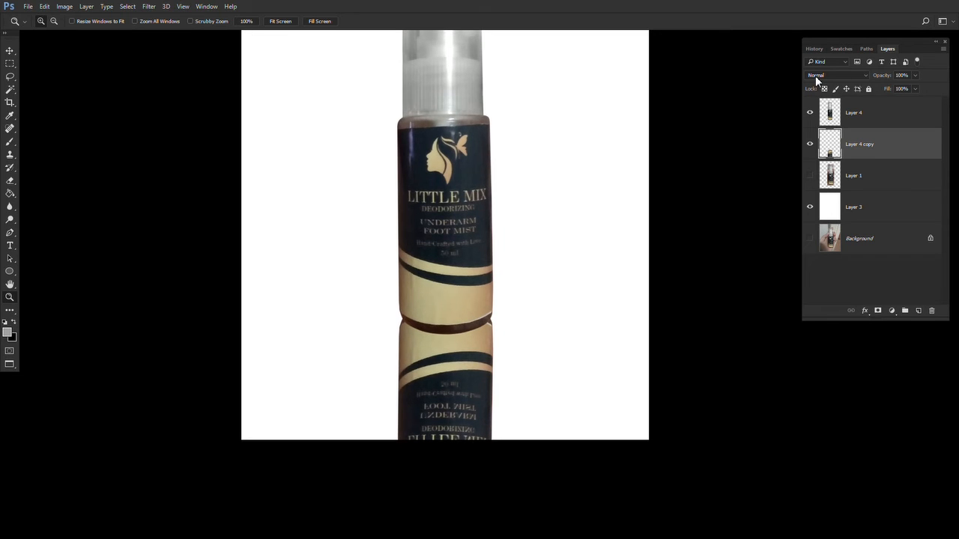
{"action": "key", "text": "v"}
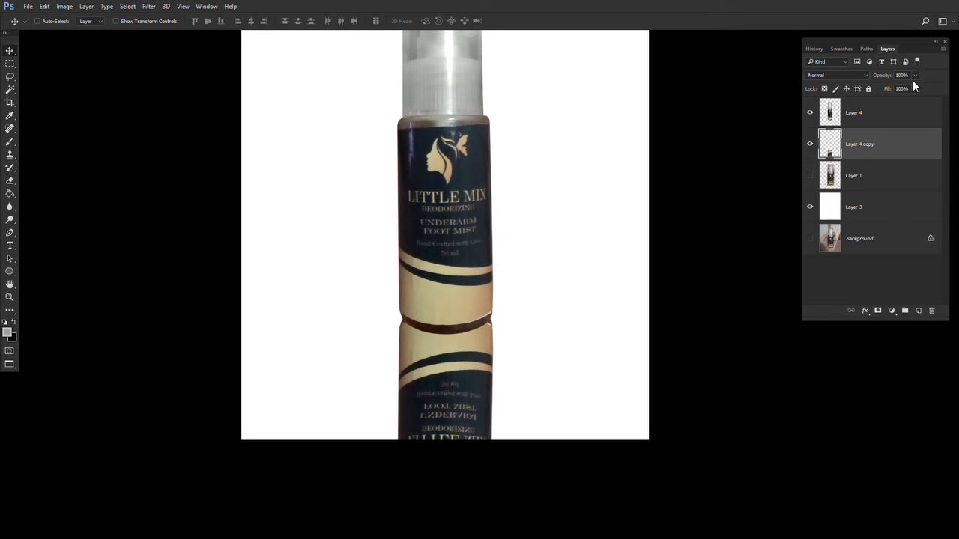
{"action": "key", "text": "3"}
{"action": "key", "text": "5"}
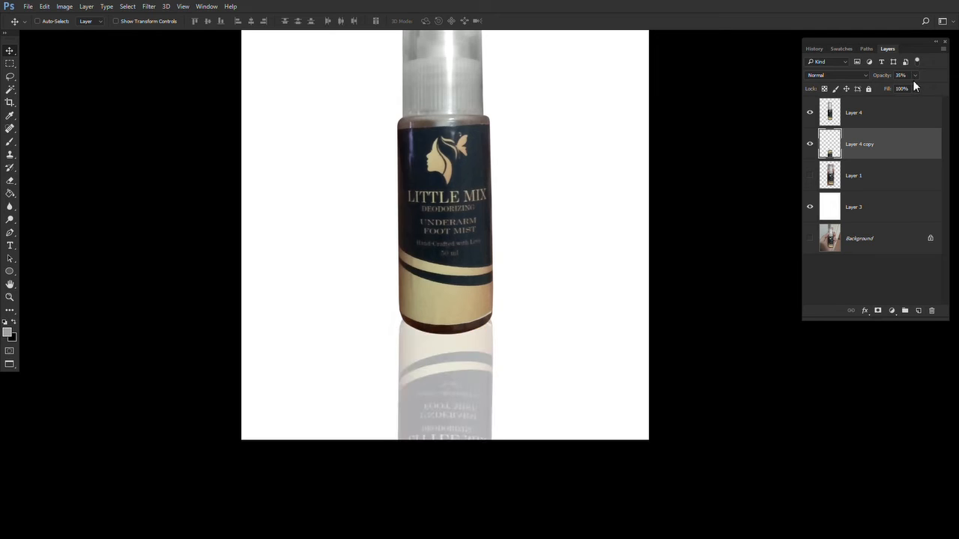
{"action": "key", "text": "2"}
{"action": "key", "text": "5"}
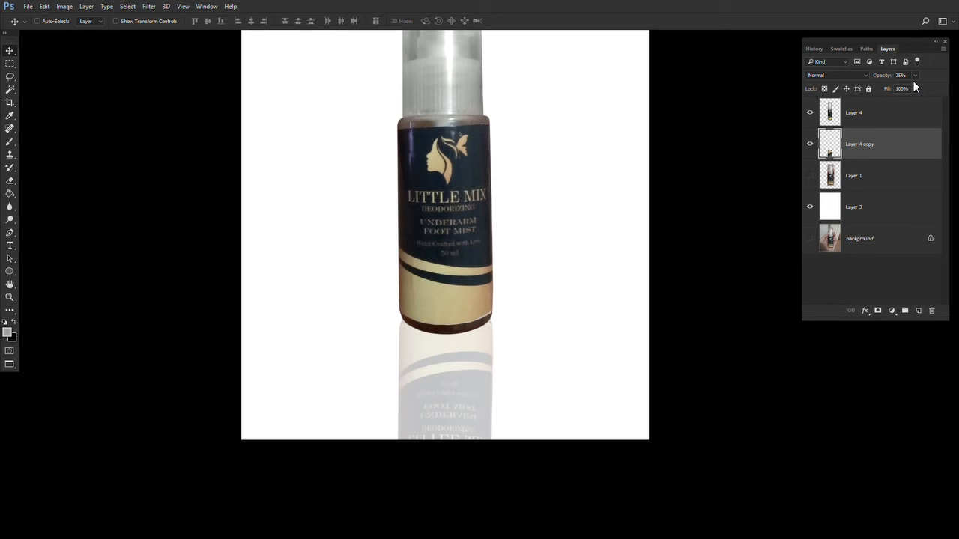
{"action": "key", "text": "2"}
{"action": "key", "text": "0"}
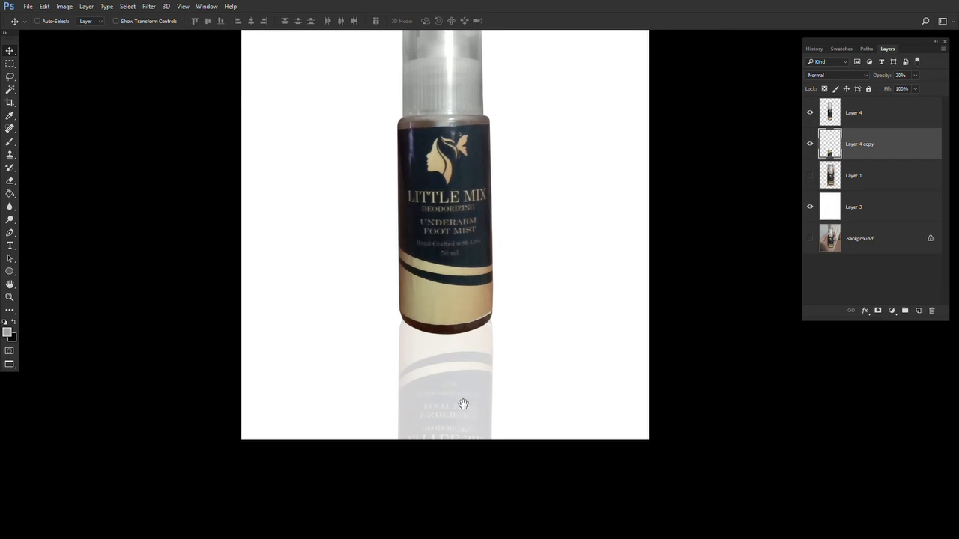
- Draw a rectangular selection over the reflection's lower end and feather it by 10, 50 and 75 pixels
{"action": "left_click_drag", "start_coordinate": [463, 405], "coordinate": [340, 441]}
{"action": "key", "text": "m"}
{"action": "key", "text": "shift+F6"}
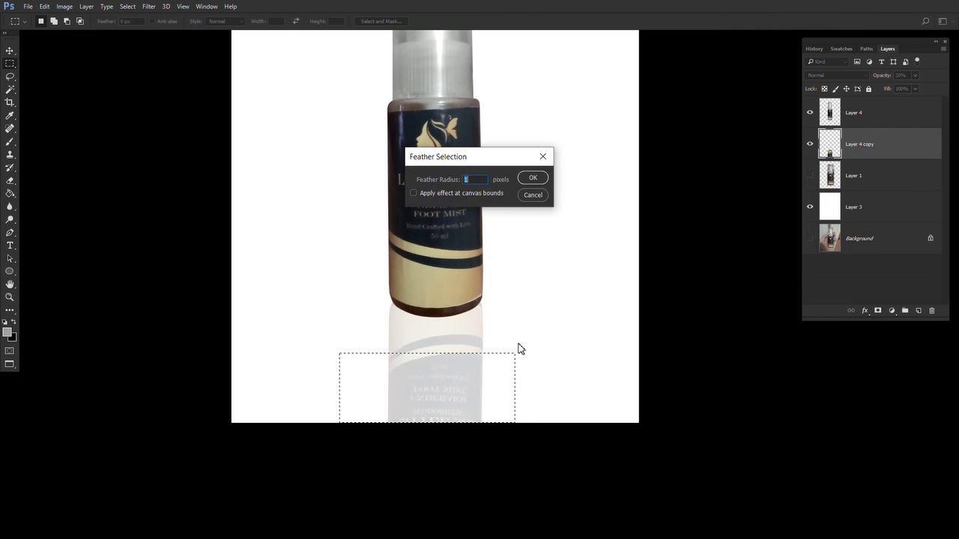
{"action": "type", "text": "10"}
{"action": "key", "text": "Return"}
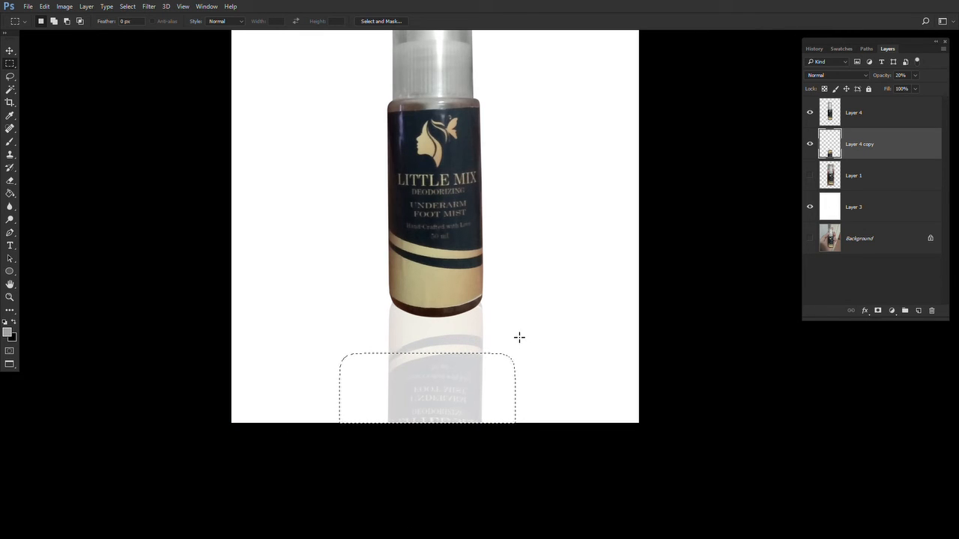
{"action": "key", "text": "shift+F6"}
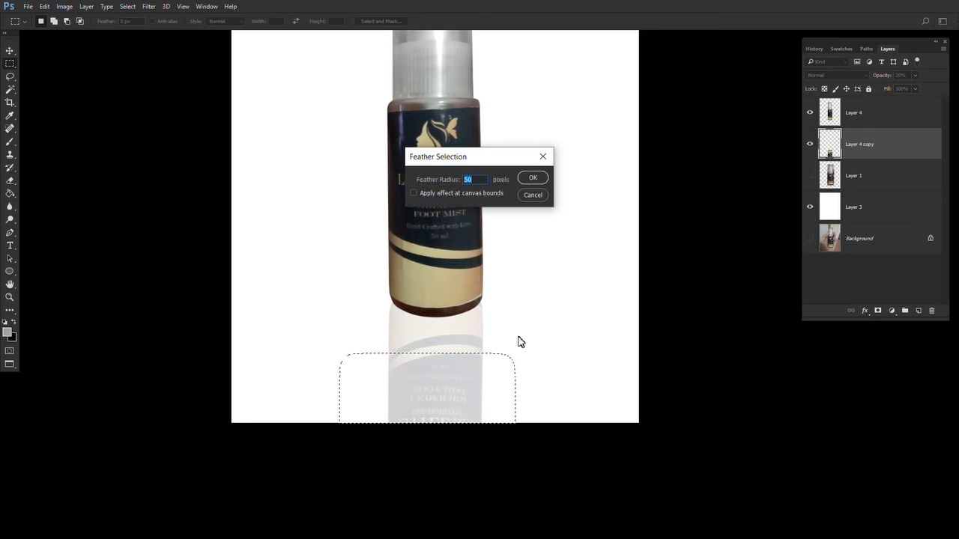
{"action": "key", "text": "Return"}
{"action": "key", "text": "shift+F6"}
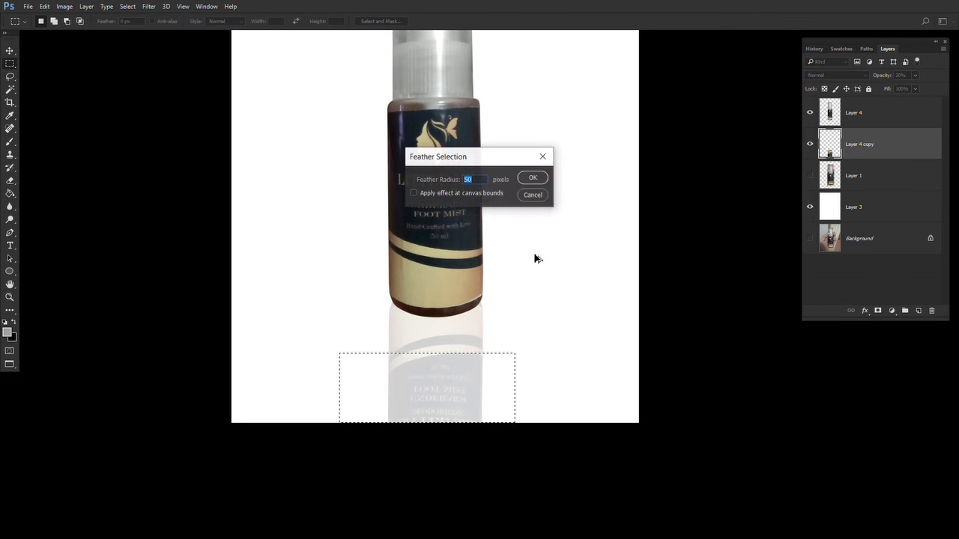
{"action": "type", "text": "75"}
{"action": "key", "text": "Return"}
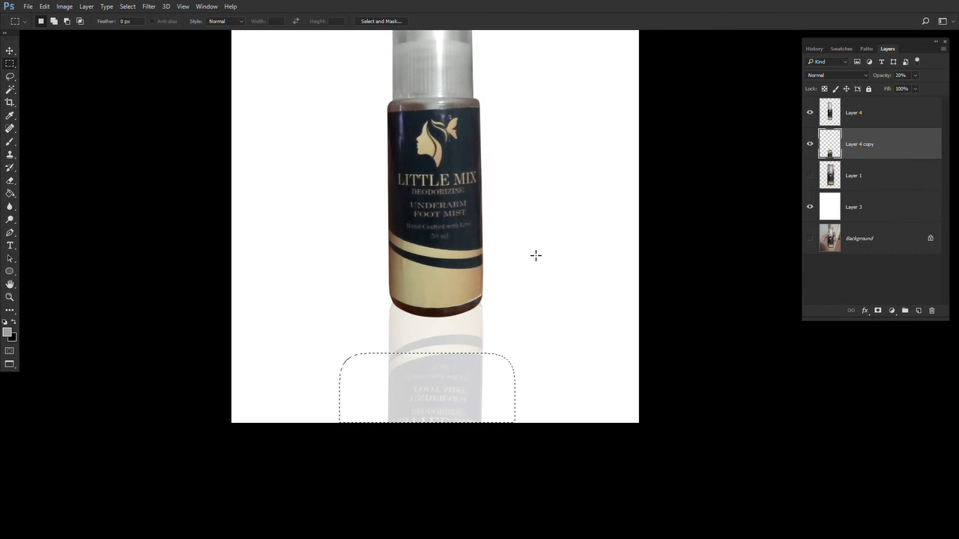
- Erase the reflection's lower end inside the feathered selection, then deselect
{"action": "key", "text": "e"}
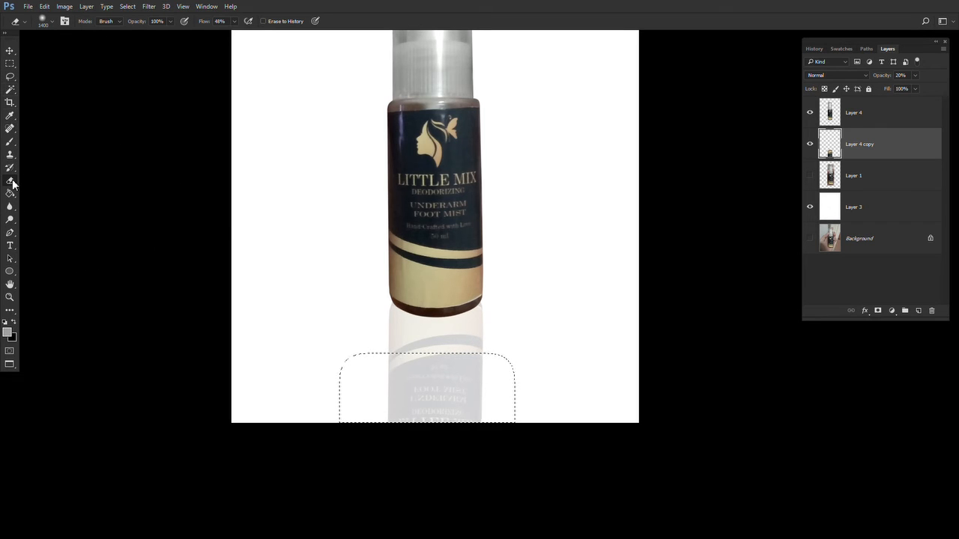
{"action": "mouse_move", "coordinate": [389, 391]}
{"action": "left_mouse_down"}
{"action": "mouse_move", "coordinate": [353, 396]}
{"action": "mouse_move", "coordinate": [573, 400]}
{"action": "mouse_move", "coordinate": [275, 394]}
{"action": "mouse_move", "coordinate": [629, 400]}
{"action": "mouse_move", "coordinate": [313, 406]}
{"action": "left_mouse_up"}
{"action": "key", "text": "m"}
{"action": "key", "text": "ctrl+d"}
- Create a new empty layer and move it above the reflection layer in the stack
{"action": "key", "text": "v"}
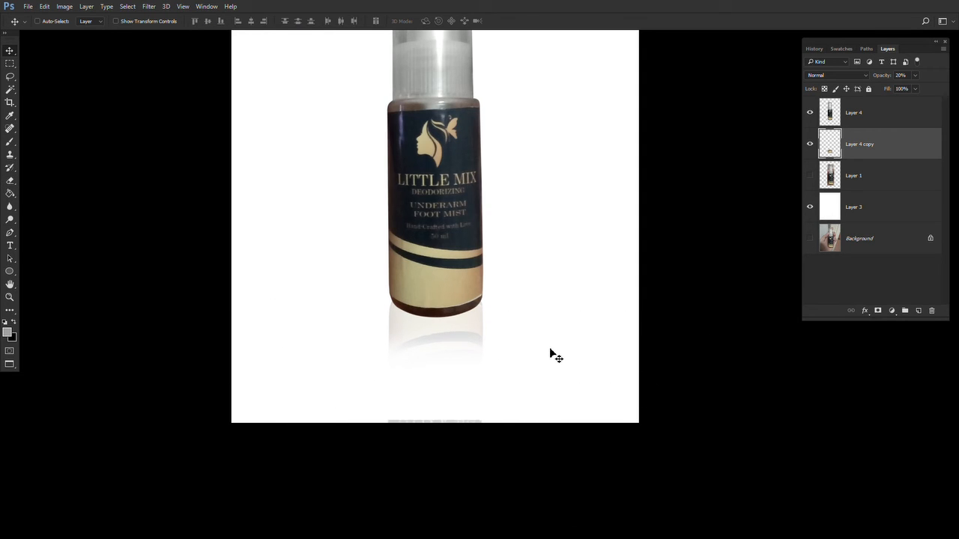
{"action": "key", "text": "f"}
{"action": "key", "text": "f"}
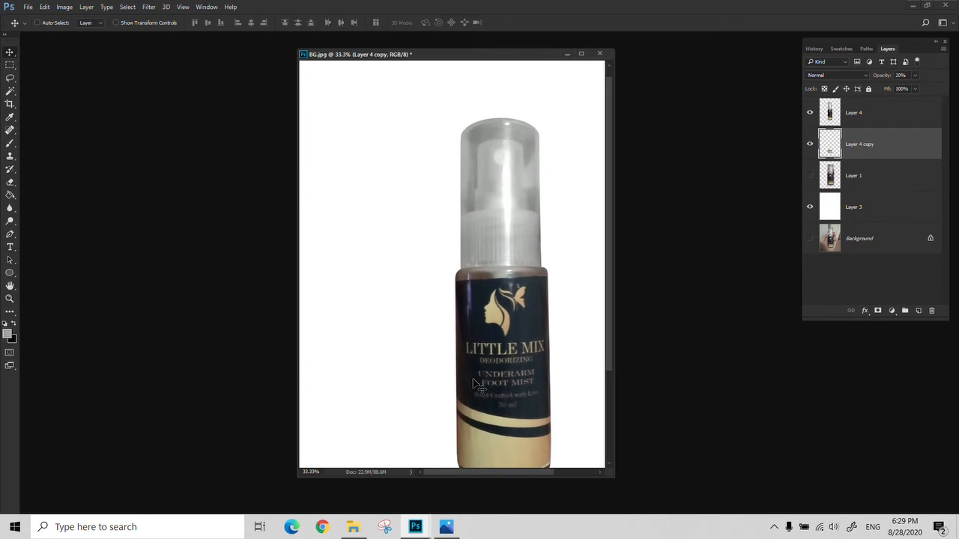
{"action": "key", "text": "z"}
{"action": "left_click", "coordinate": [476, 392], "text": "alt"}
{"action": "key", "text": "v"}
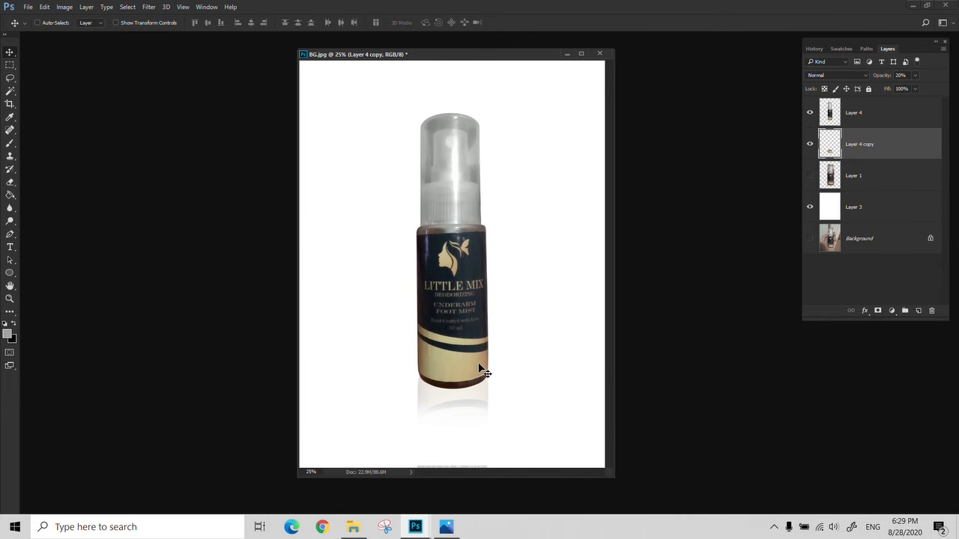
{"action": "key", "text": "f"}
{"action": "key", "text": "z"}
{"action": "left_click", "coordinate": [516, 408]}
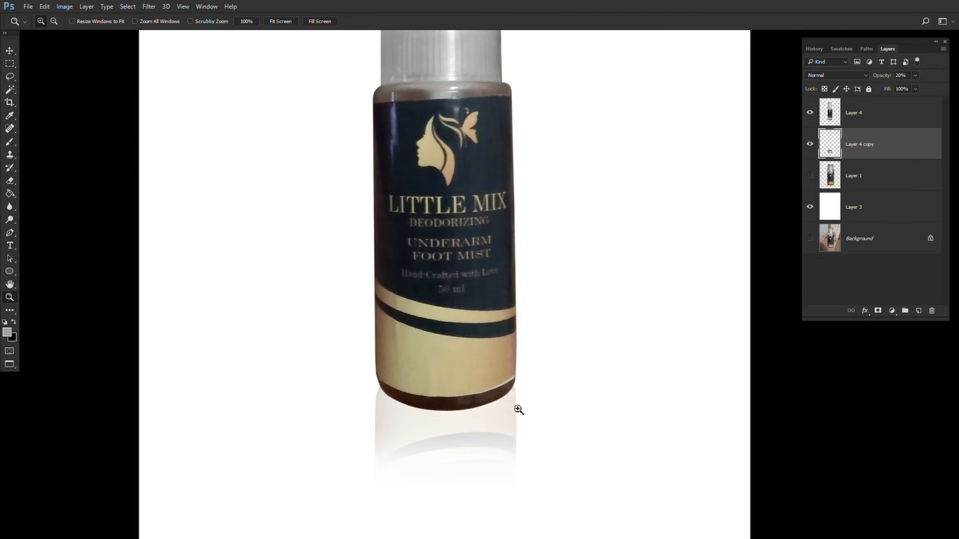
{"action": "left_click", "coordinate": [857, 177]}
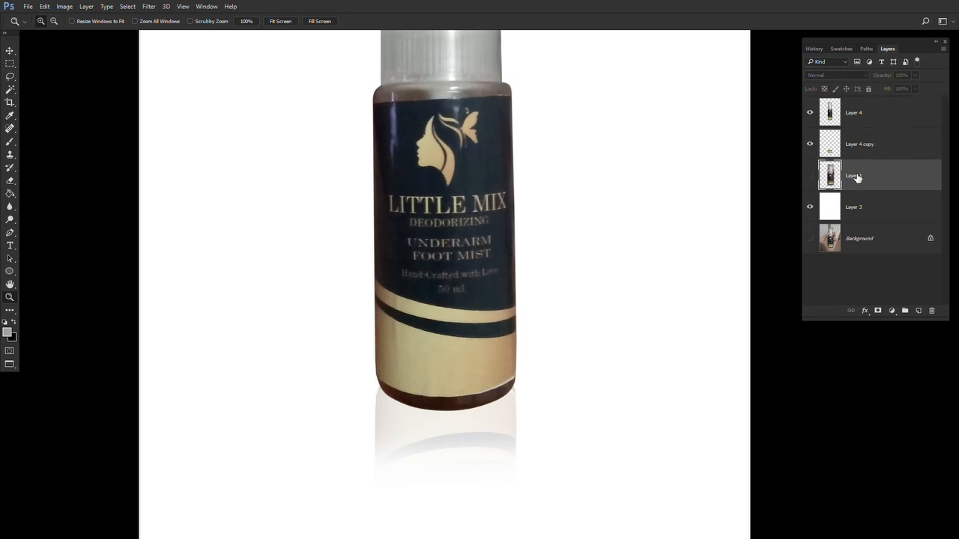
{"action": "left_click", "coordinate": [918, 311]}
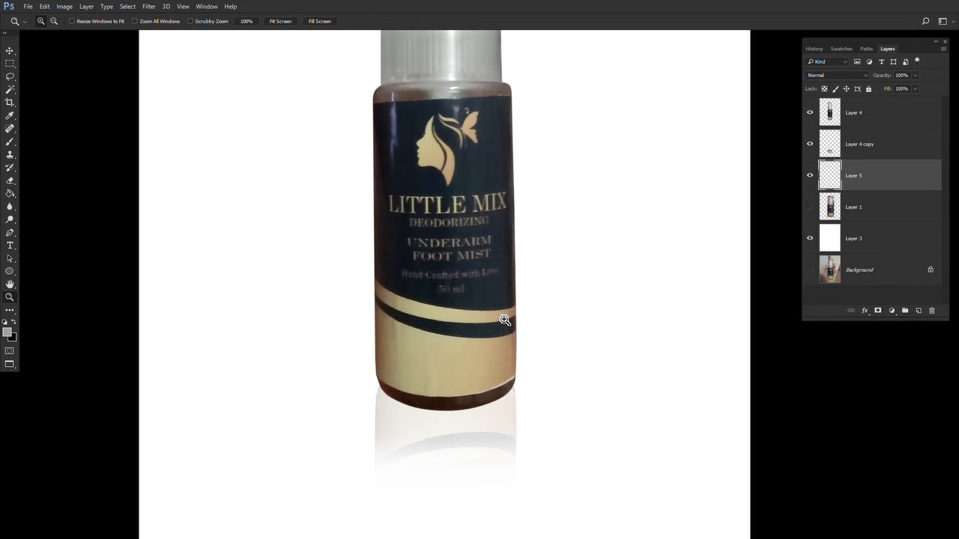
{"action": "key", "text": "m"}
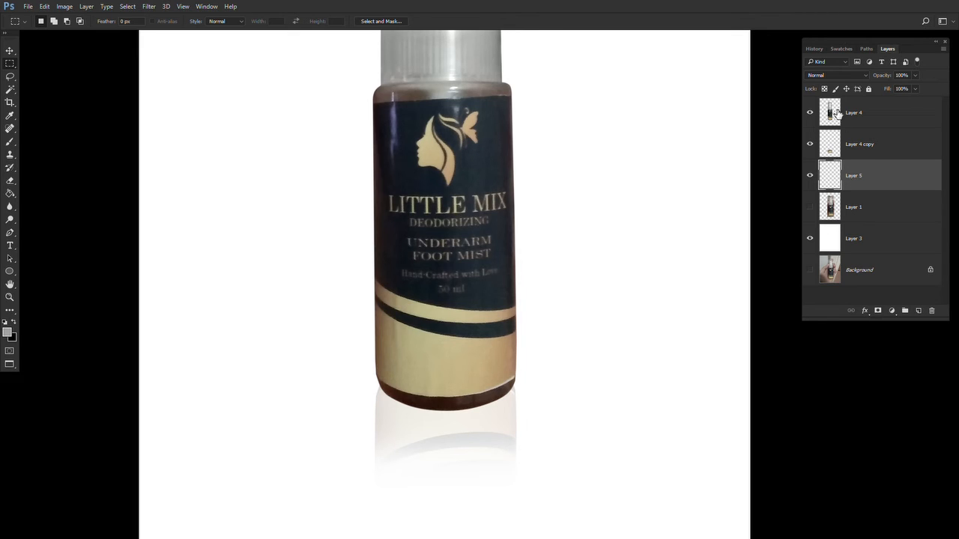
{"action": "left_click_drag", "start_coordinate": [852, 176], "coordinate": [843, 127]}
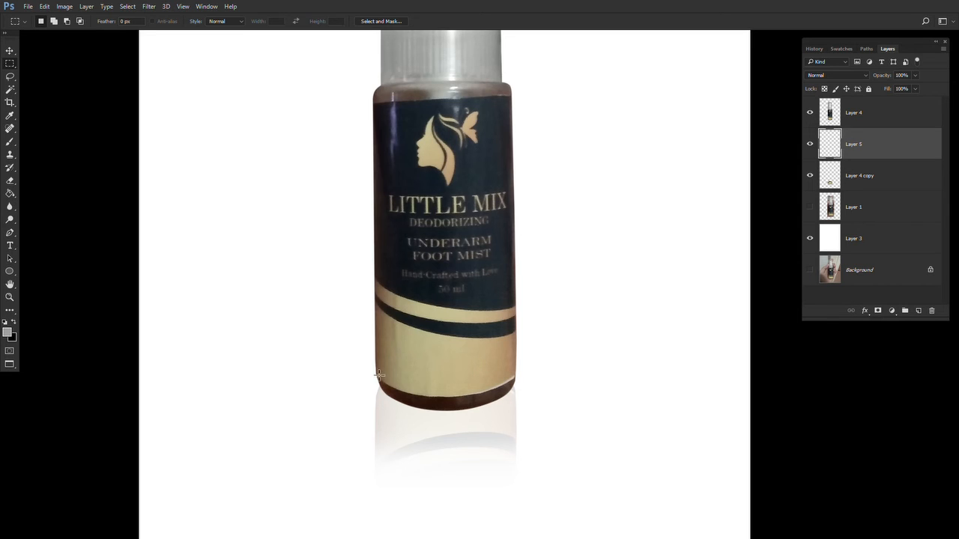
- Select a rectangle around the bottle's base on the new layer and feather it by 20 pixels twice
{"action": "left_click_drag", "start_coordinate": [374, 373], "coordinate": [522, 418]}
{"action": "key", "text": "shift+F6"}
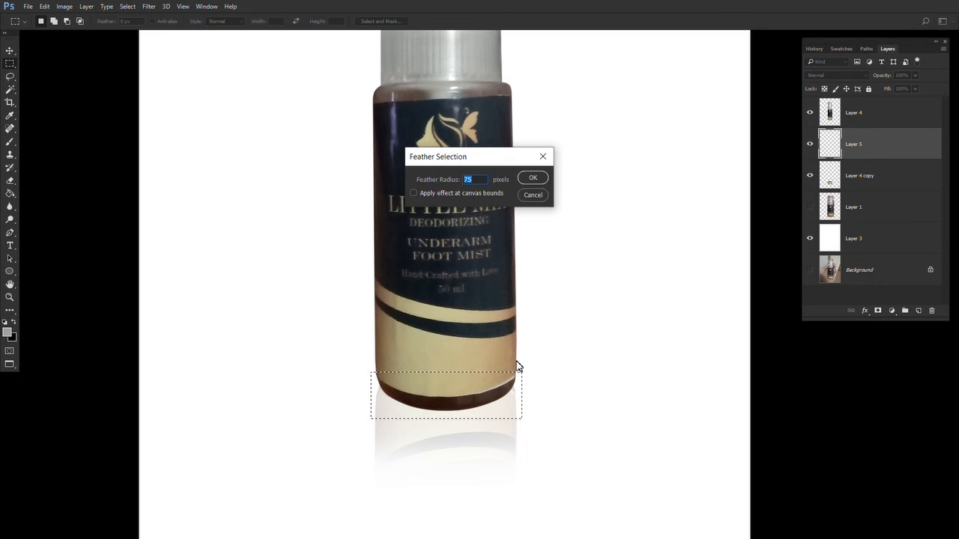
{"action": "type", "text": "20"}
{"action": "key", "text": "Return"}
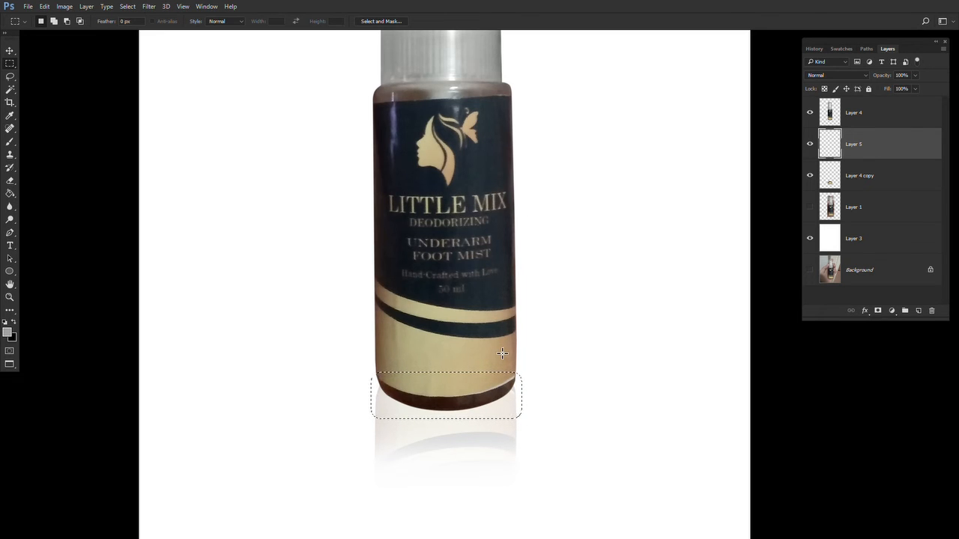
{"action": "key", "text": "shift+F6"}
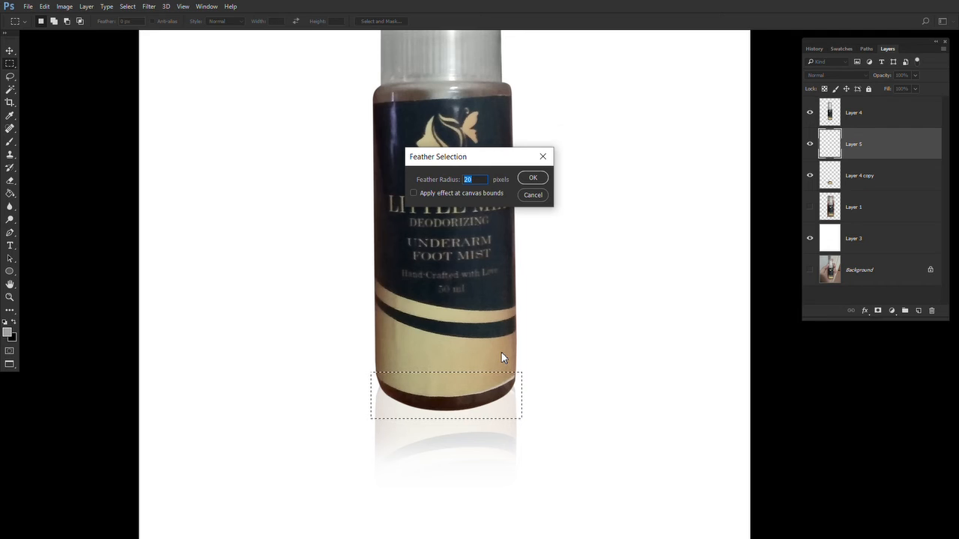
{"action": "key", "text": "Return"}
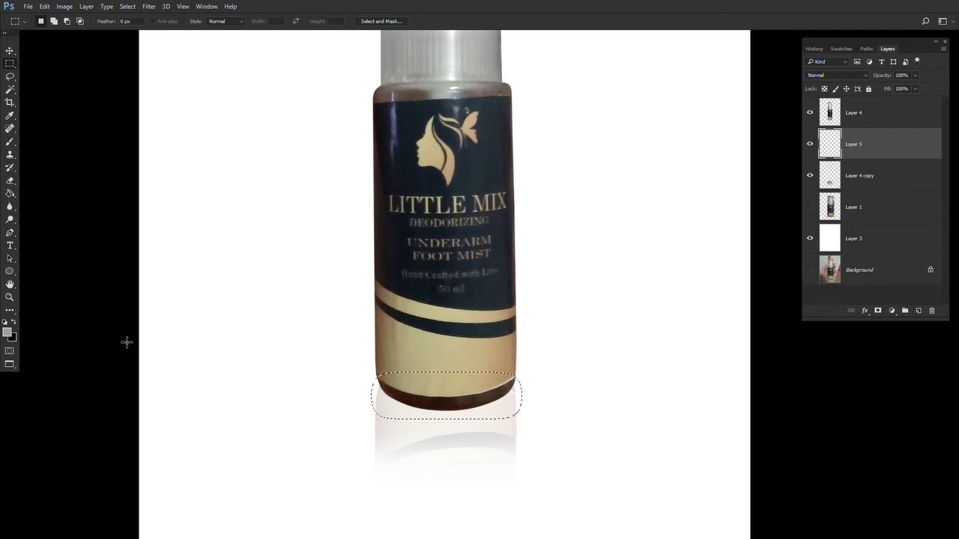
- Reset colours to black and fill the feathered selection with black as a shadow, then deselect
{"action": "left_click", "coordinate": [14, 321]}
{"action": "key", "text": "g"}
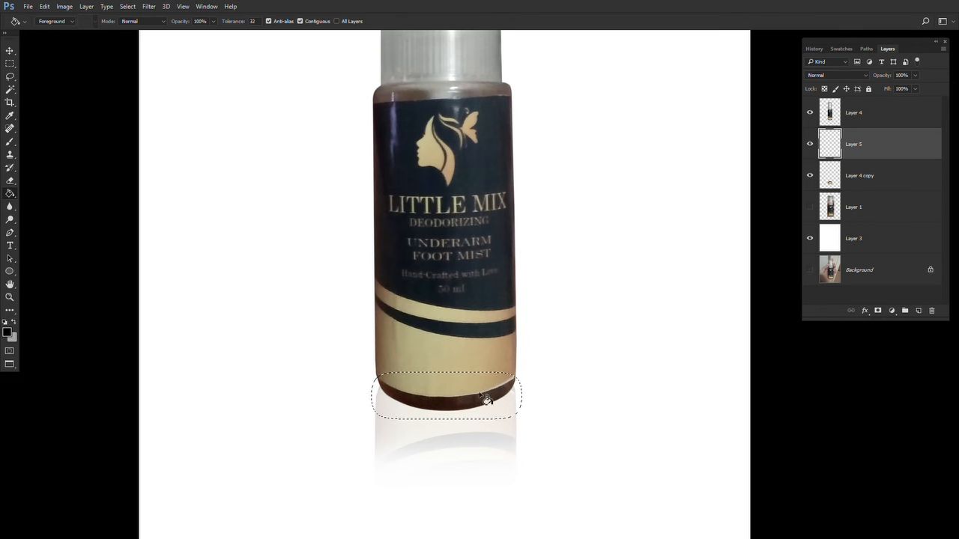
{"action": "left_click", "coordinate": [496, 423]}
{"action": "key", "text": "ctrl+d"}
{"action": "key", "text": "m"}
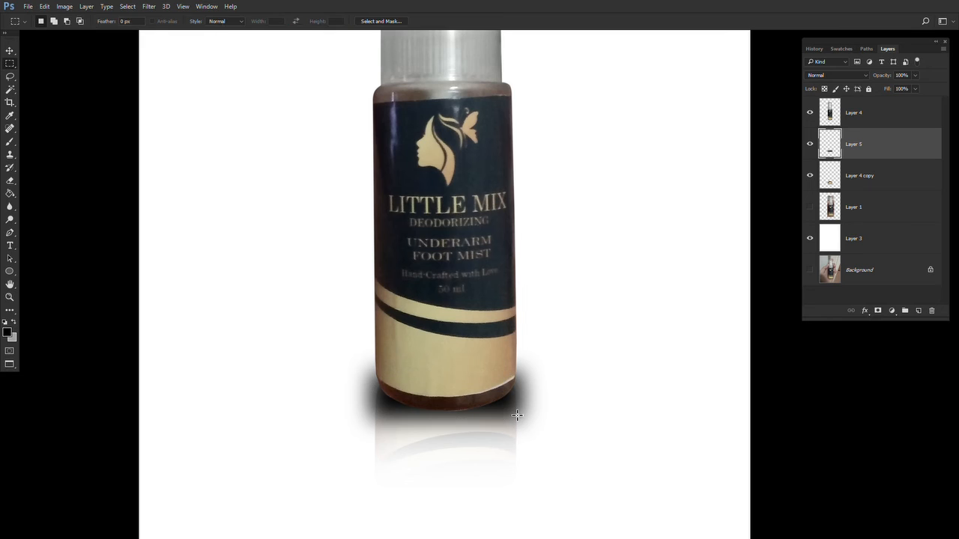
- Soften the shadow's outer edges with the Eraser at 29% opacity and a smaller brush
{"action": "key", "text": "v"}
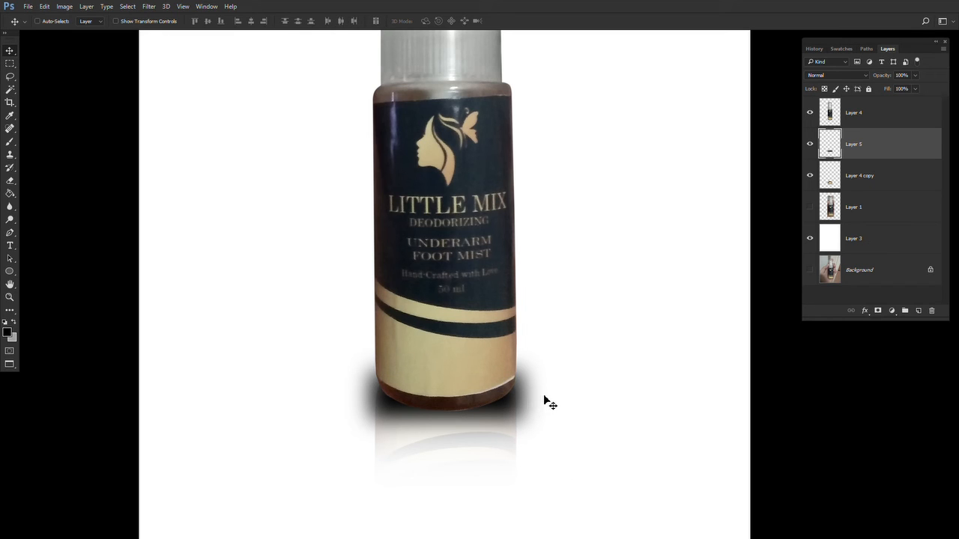
{"action": "key", "text": "e"}
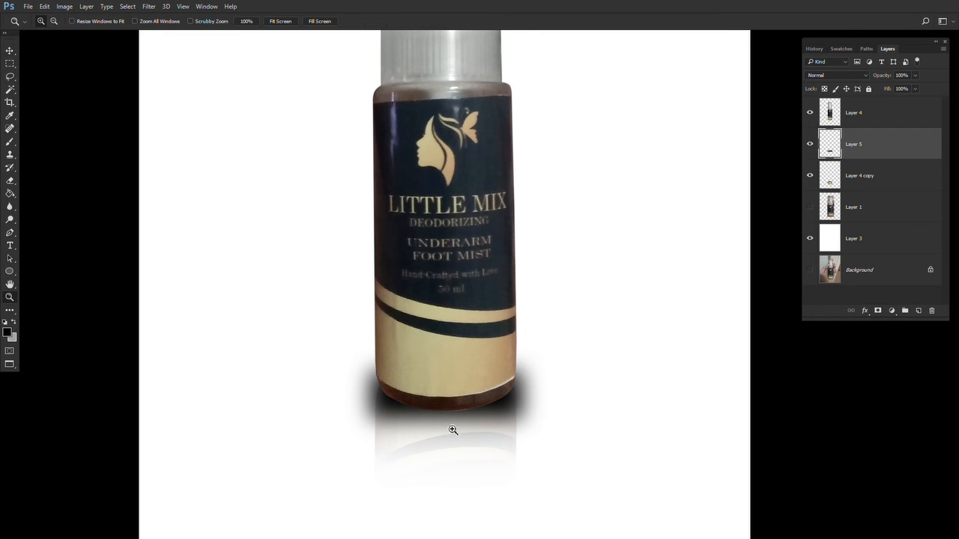
{"action": "scroll", "coordinate": [442, 413], "scroll_direction": "up", "scroll_amount": 3}
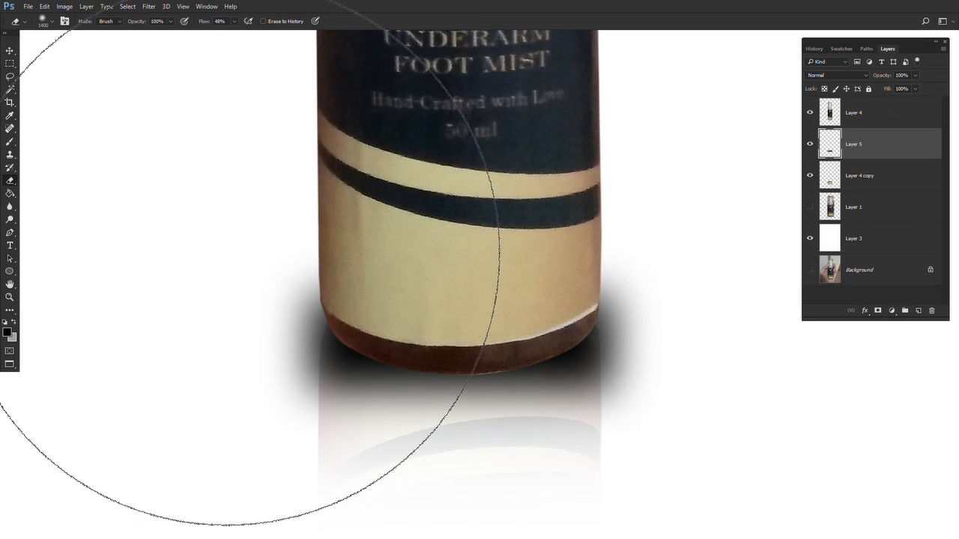
{"action": "key", "text": "bracketleft"}
{"action": "key", "text": "bracketleft"}
{"action": "key", "text": "bracketleft"}
{"action": "key", "text": "bracketleft"}
{"action": "key", "text": "bracketleft"}
{"action": "key", "text": "bracketleft"}
{"action": "key", "text": "bracketleft"}
{"action": "key", "text": "bracketleft"}
{"action": "key", "text": "bracketleft"}
{"action": "key", "text": "bracketleft"}
{"action": "key", "text": "bracketleft"}
{"action": "key", "text": "bracketleft"}
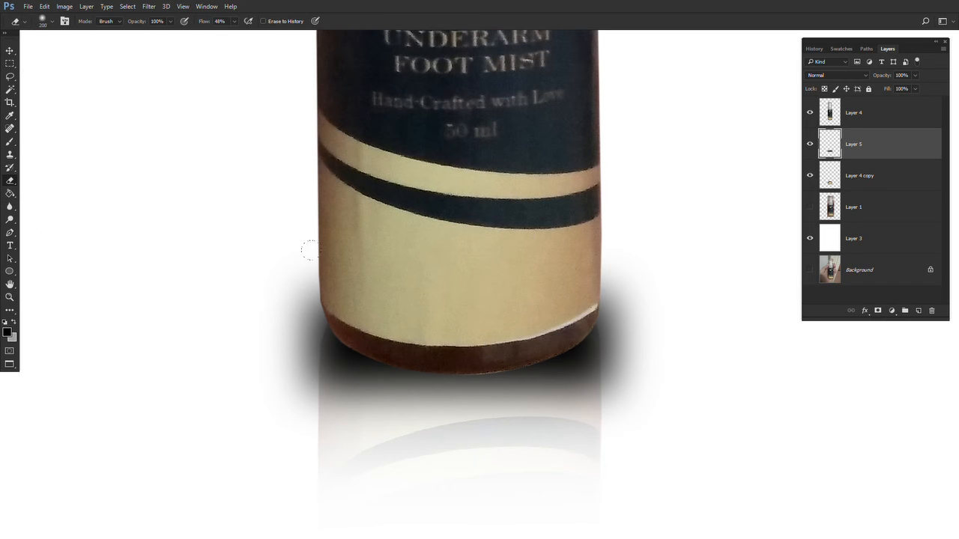
{"action": "key", "text": "bracketright"}
{"action": "key", "text": "bracketright"}
{"action": "key", "text": "bracketright"}
{"action": "key", "text": "bracketright"}
{"action": "key", "text": "bracketright"}
{"action": "key", "text": "bracketright"}
{"action": "key", "text": "bracketright"}
{"action": "key", "text": "bracketright"}
{"action": "left_click_drag", "start_coordinate": [168, 24], "coordinate": [140, 37]}
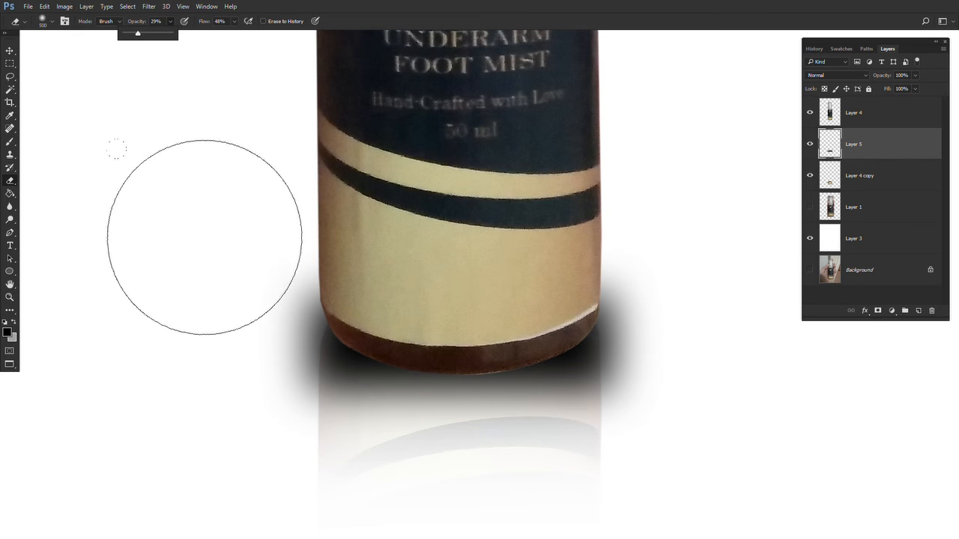
{"action": "left_click", "coordinate": [262, 269]}
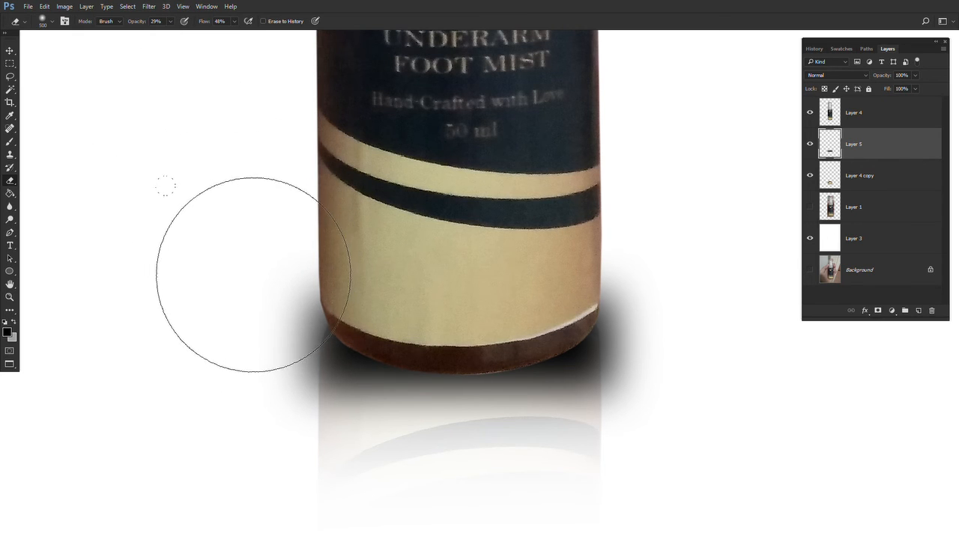
{"action": "key", "text": "bracketleft"}
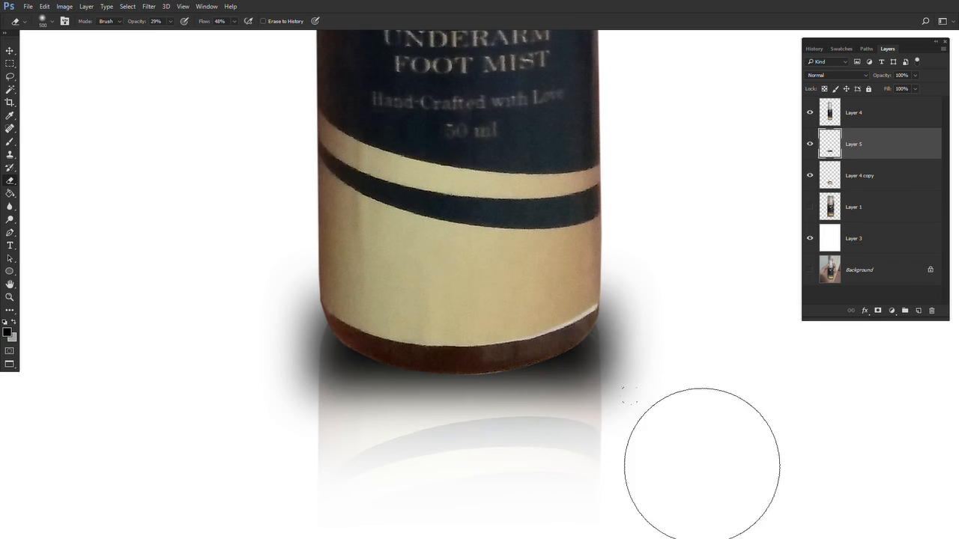
{"action": "key", "text": "bracketleft"}
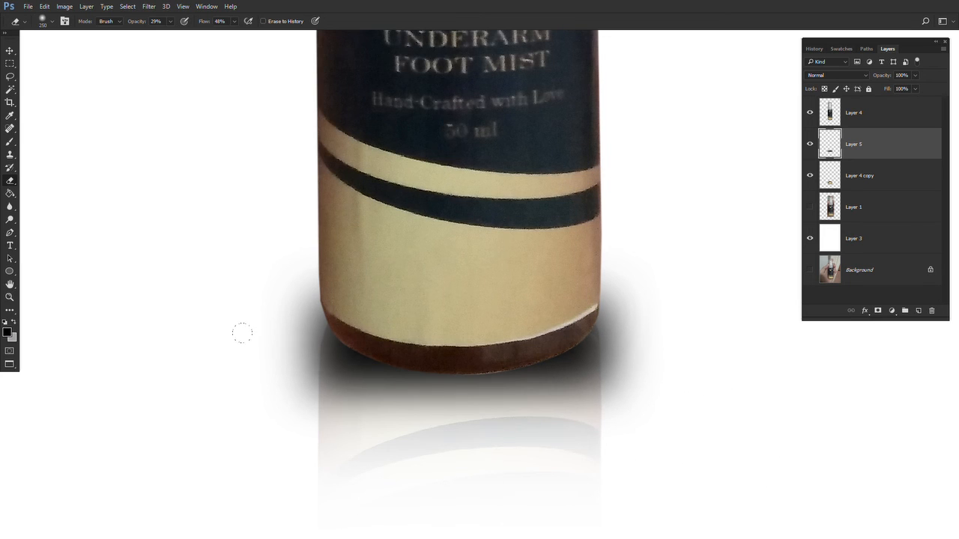
{"action": "left_click_drag", "start_coordinate": [242, 333], "coordinate": [337, 402]}
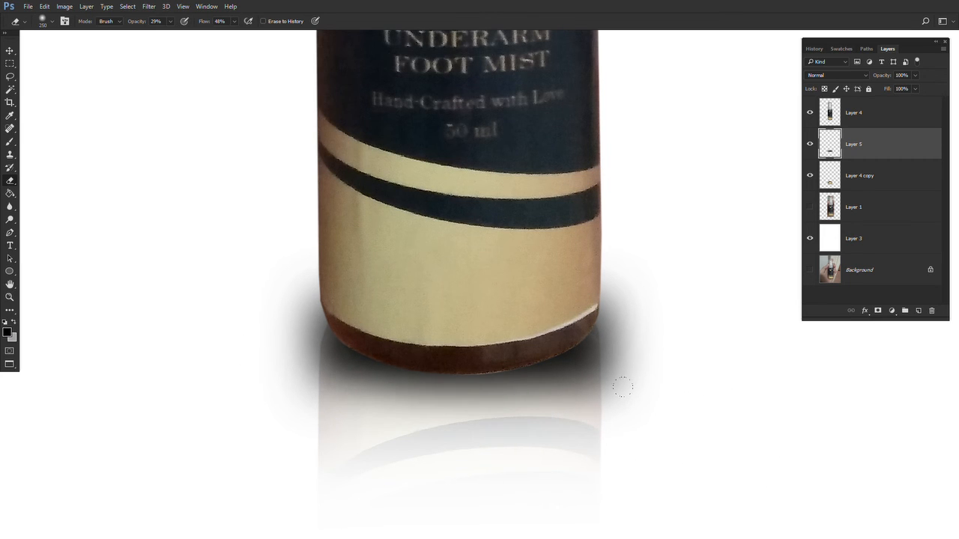
{"action": "left_click_drag", "start_coordinate": [588, 367], "coordinate": [615, 327]}
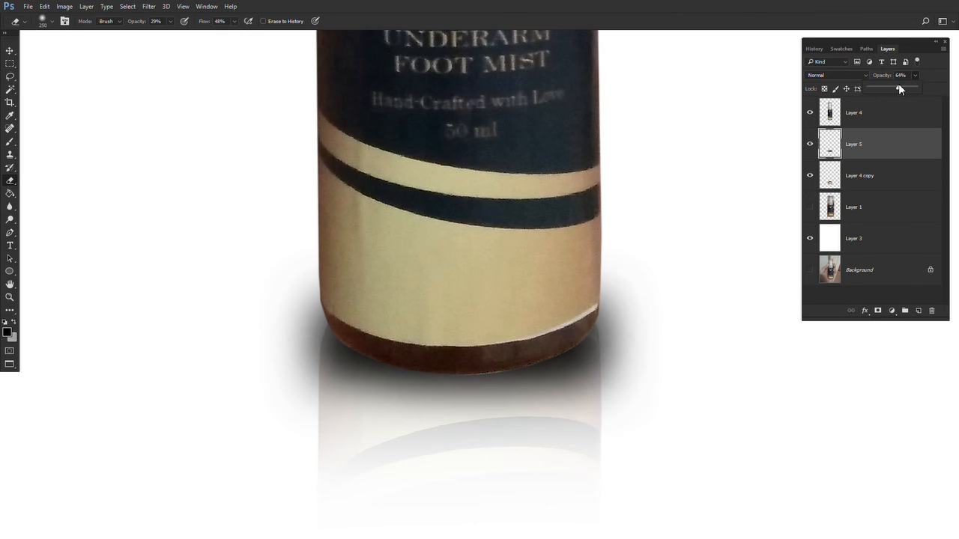
- Set the shadow layer's opacity to 82% and select the bottle layer
{"action": "left_click_drag", "start_coordinate": [899, 89], "coordinate": [908, 89]}
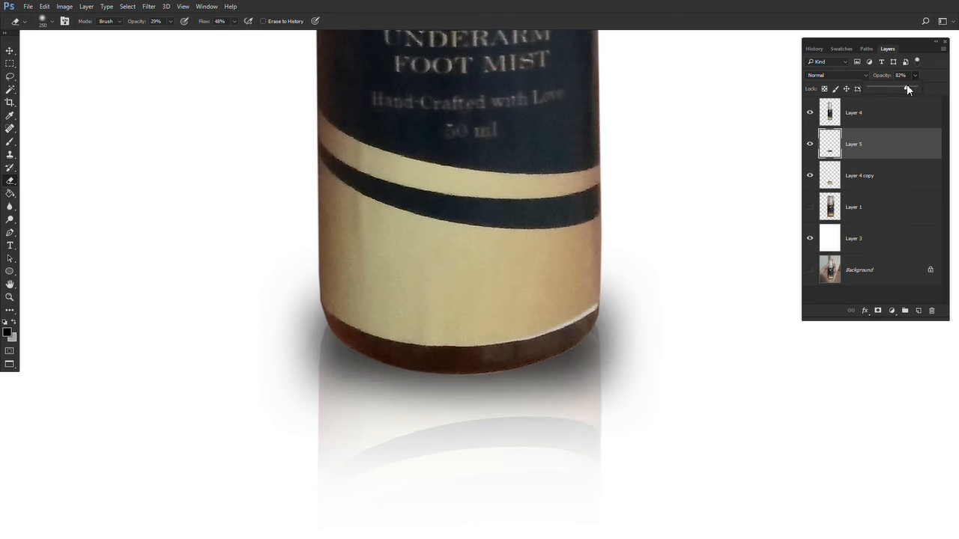
{"action": "left_click", "coordinate": [854, 112]}
{"action": "key", "text": "z"}
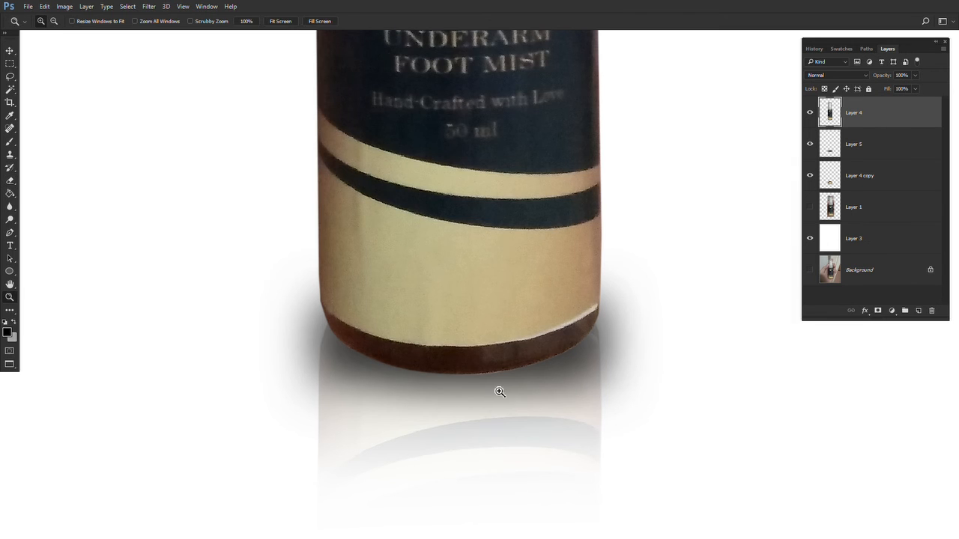
- Load the bottle layer's outline as a selection and clone-stamp over the base's uneven bottom edge with a smaller brush, then deselect
{"action": "triple_click", "coordinate": [500, 392]}
{"action": "left_click_drag", "start_coordinate": [456, 336], "coordinate": [414, 441]}
{"action": "left_click", "coordinate": [393, 421], "text": "alt"}
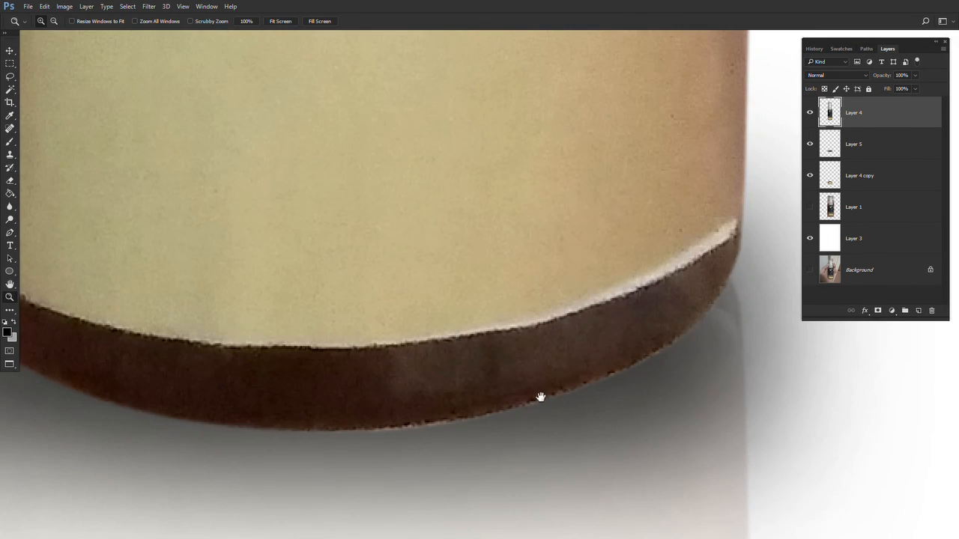
{"action": "left_click_drag", "start_coordinate": [541, 397], "coordinate": [690, 364]}
{"action": "left_click", "coordinate": [421, 396], "text": "alt"}
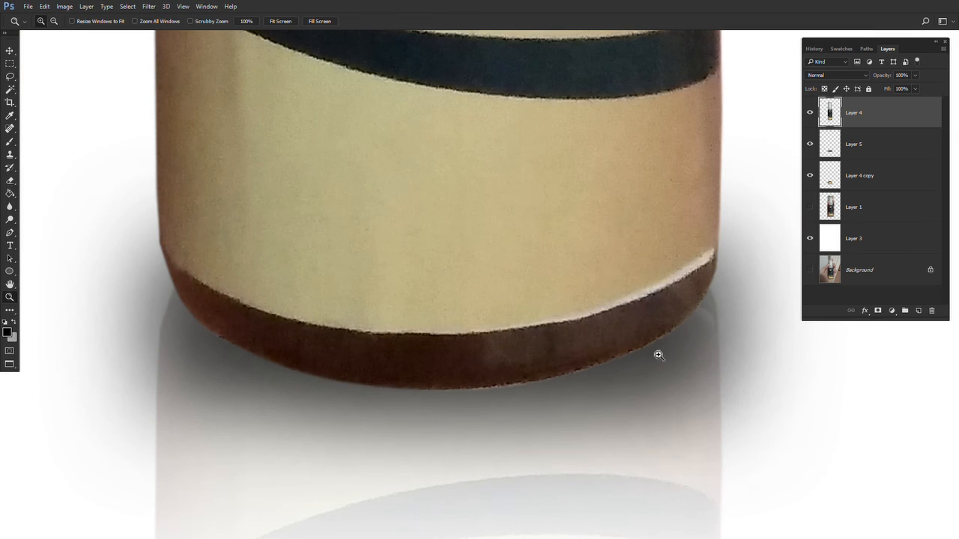
{"action": "left_click", "coordinate": [833, 113], "text": "ctrl"}
{"action": "key", "text": "s"}
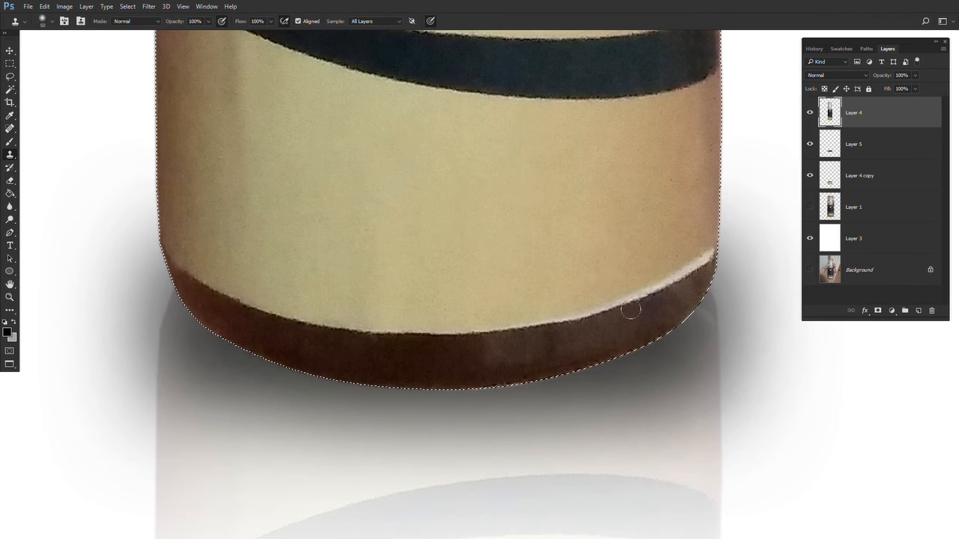
{"action": "key", "text": "bracketleft"}
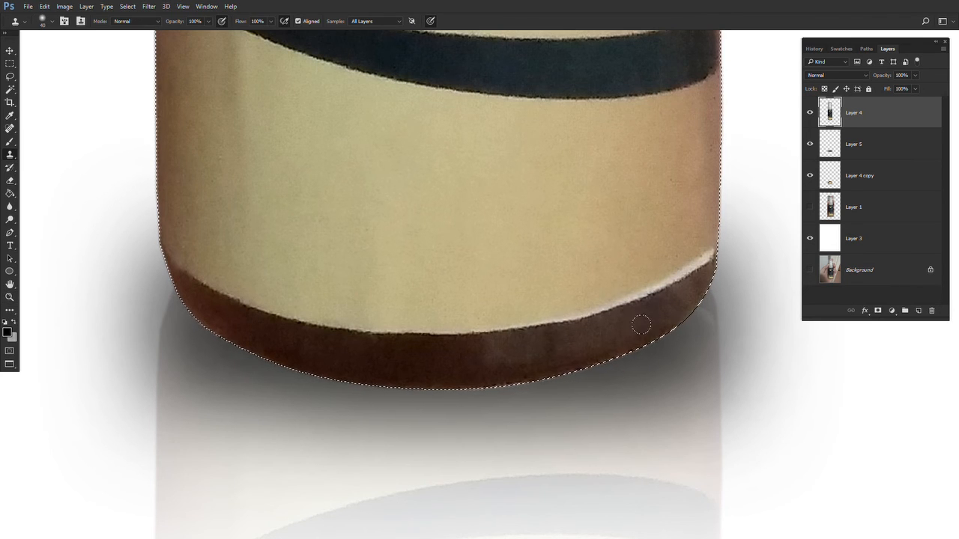
{"action": "mouse_move", "coordinate": [569, 362]}
{"action": "left_mouse_down"}
{"action": "mouse_move", "coordinate": [505, 377]}
{"action": "mouse_move", "coordinate": [433, 373]}
{"action": "mouse_move", "coordinate": [559, 371]}
{"action": "mouse_move", "coordinate": [628, 344]}
{"action": "left_mouse_up"}
{"action": "left_click", "coordinate": [569, 366], "text": "alt"}
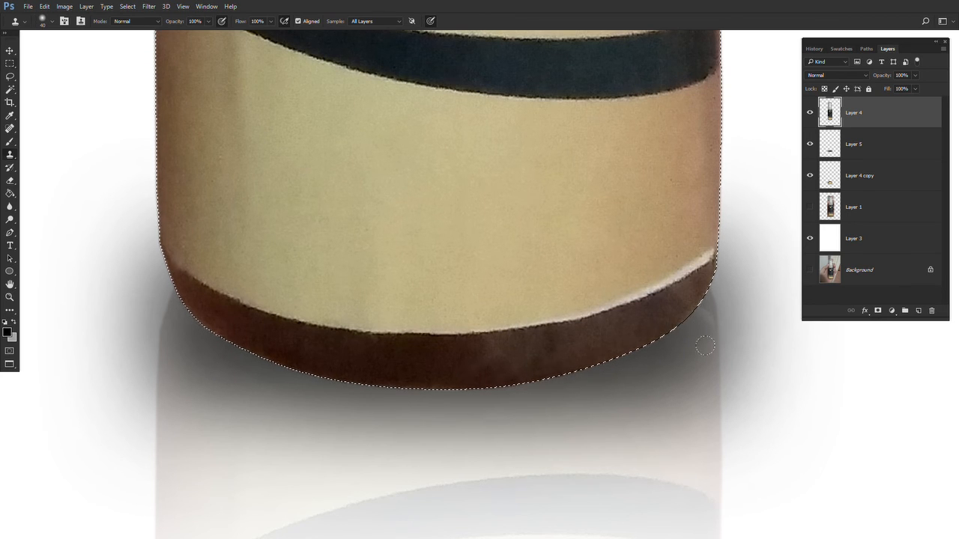
{"action": "key", "text": "m"}
{"action": "left_click", "coordinate": [719, 365]}
- Add a new layer clipped to the bottle layer and set its blend mode to Color
{"action": "key", "text": "z"}
{"action": "left_click", "coordinate": [483, 338], "text": "alt"}
{"action": "left_click_drag", "start_coordinate": [447, 266], "coordinate": [437, 464]}
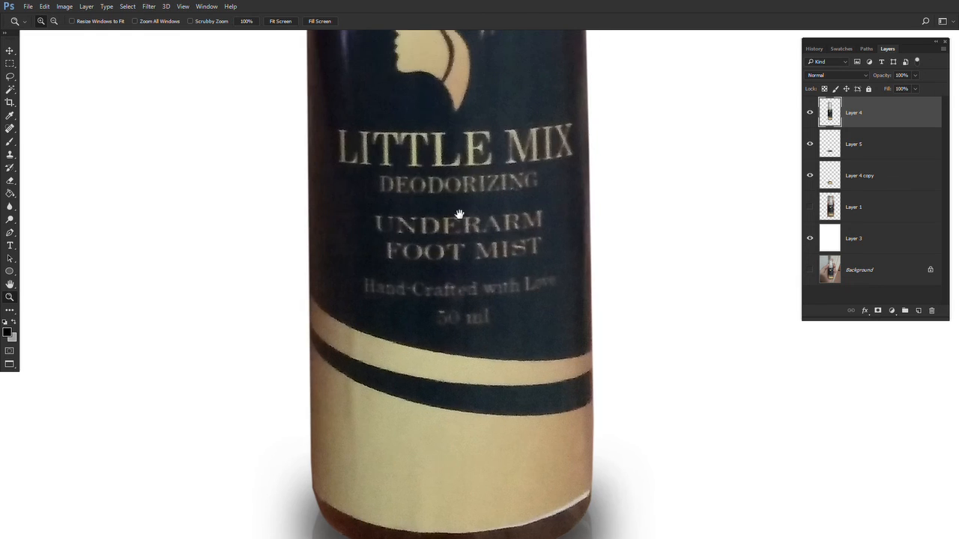
{"action": "left_click_drag", "start_coordinate": [459, 214], "coordinate": [464, 352]}
{"action": "key", "text": "ctrl+0"}
{"action": "key", "text": "m"}
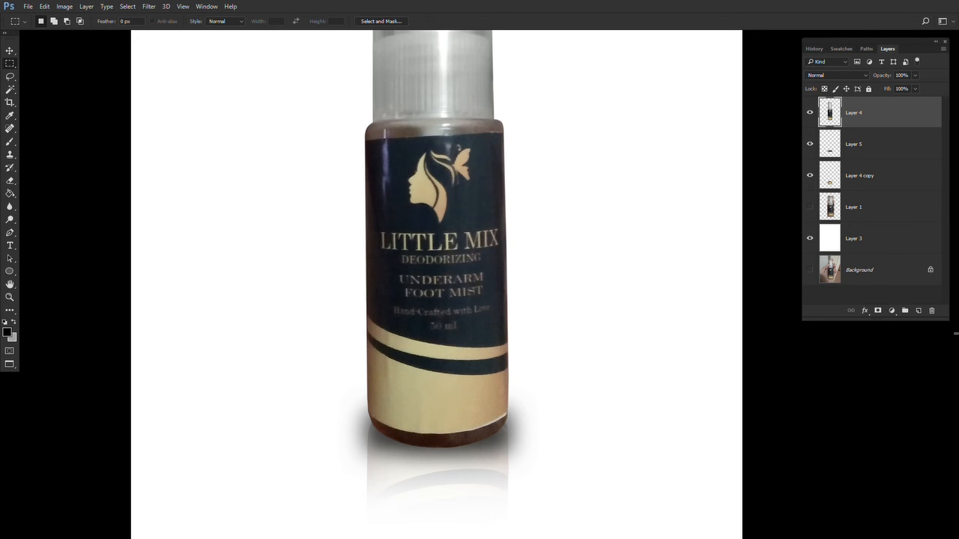
{"action": "left_click", "coordinate": [916, 316]}
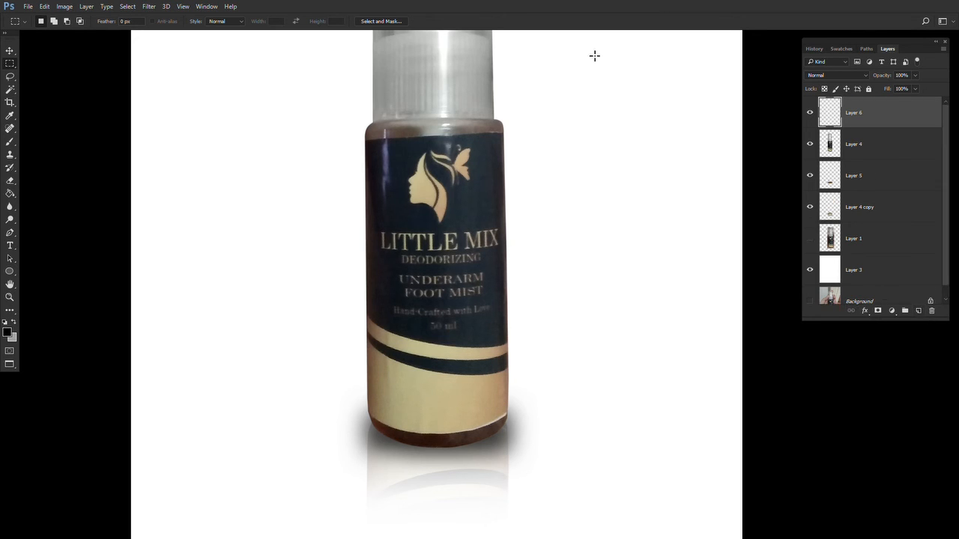
{"action": "left_click", "coordinate": [860, 128], "text": "alt"}
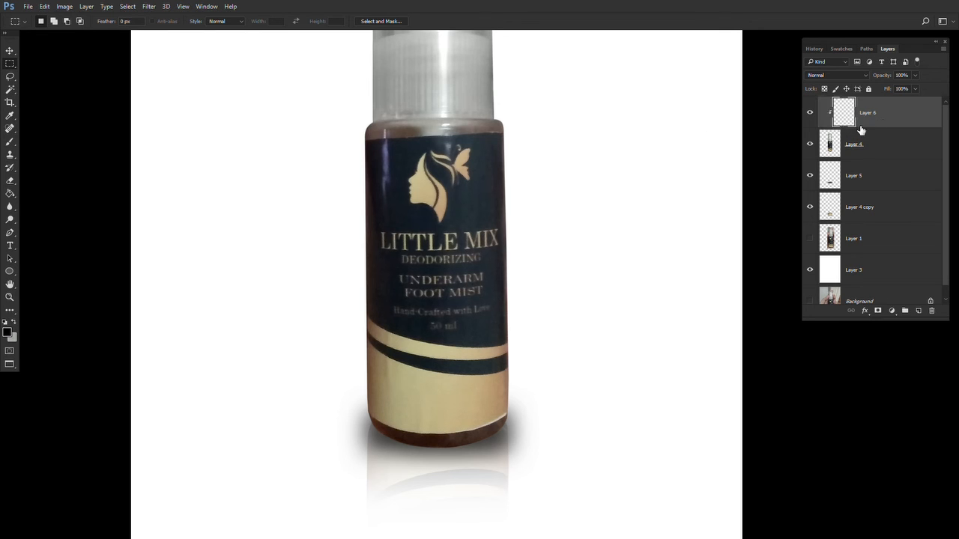
{"action": "left_click", "coordinate": [835, 75]}
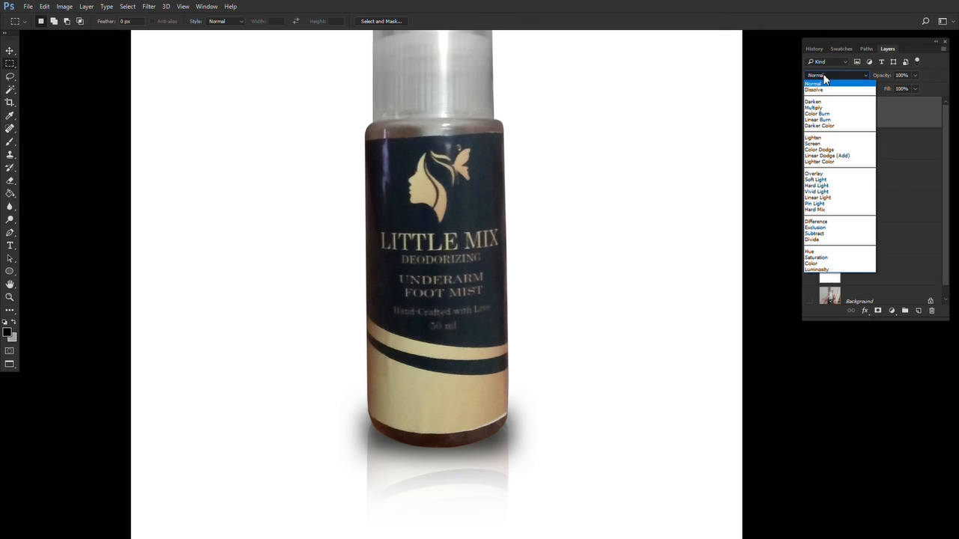
{"action": "left_click", "coordinate": [809, 264]}
- Sample the label's cream colour and brush it over the bottle's cream bands and upper body to even out their colour
{"action": "key", "text": "b"}
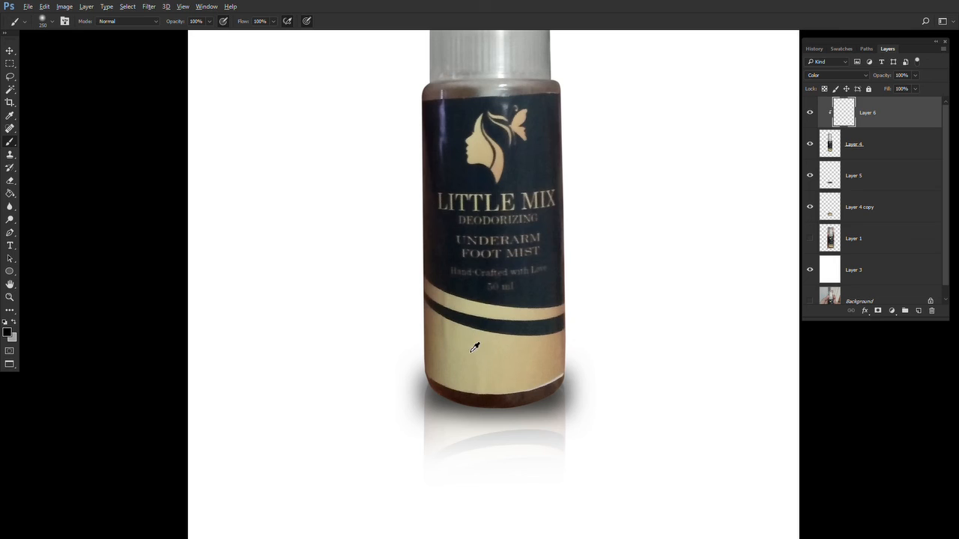
{"action": "left_click", "coordinate": [469, 346], "text": "alt"}
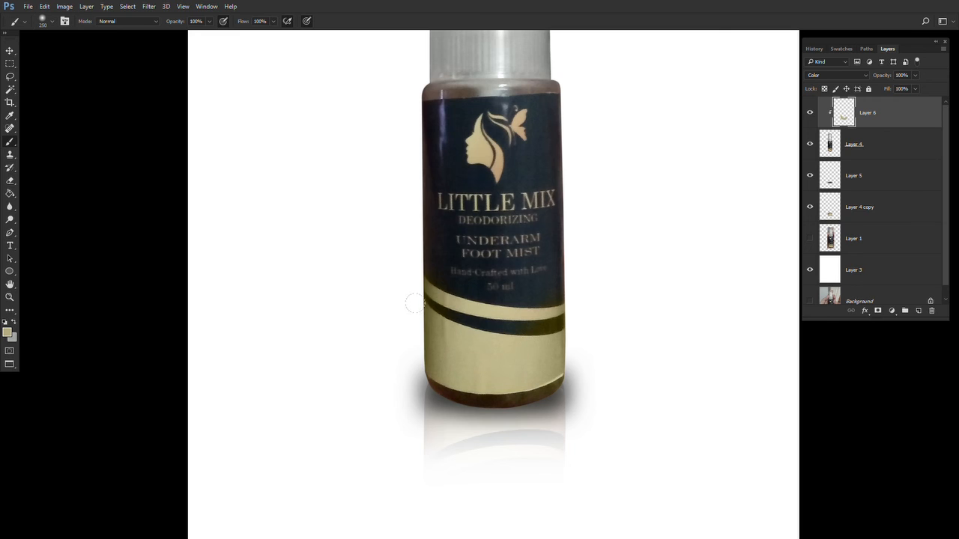
{"action": "left_click_drag", "start_coordinate": [436, 283], "coordinate": [418, 363]}
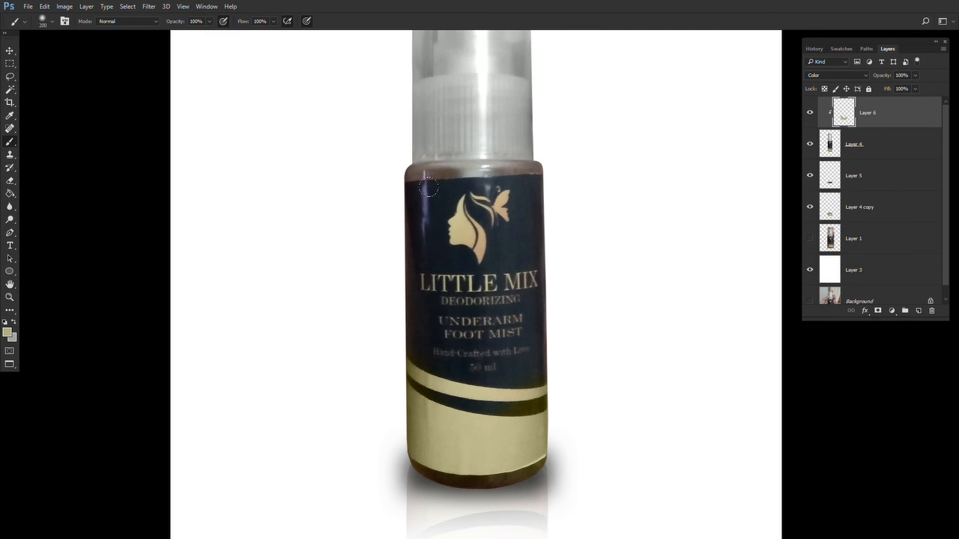
{"action": "key", "text": "x"}
{"action": "left_click_drag", "start_coordinate": [469, 424], "coordinate": [448, 358]}
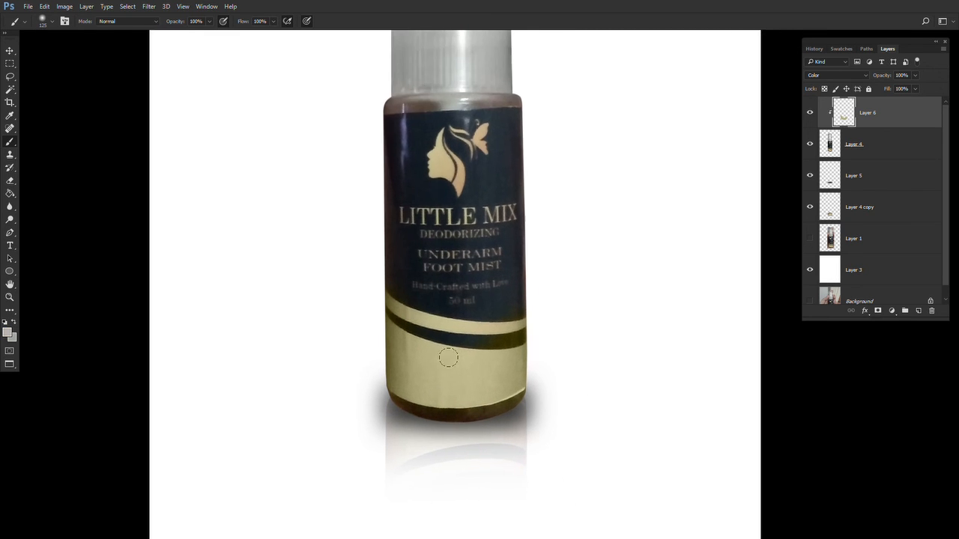
{"action": "left_click", "coordinate": [424, 171], "text": "alt"}
{"action": "left_click_drag", "start_coordinate": [381, 188], "coordinate": [385, 166]}
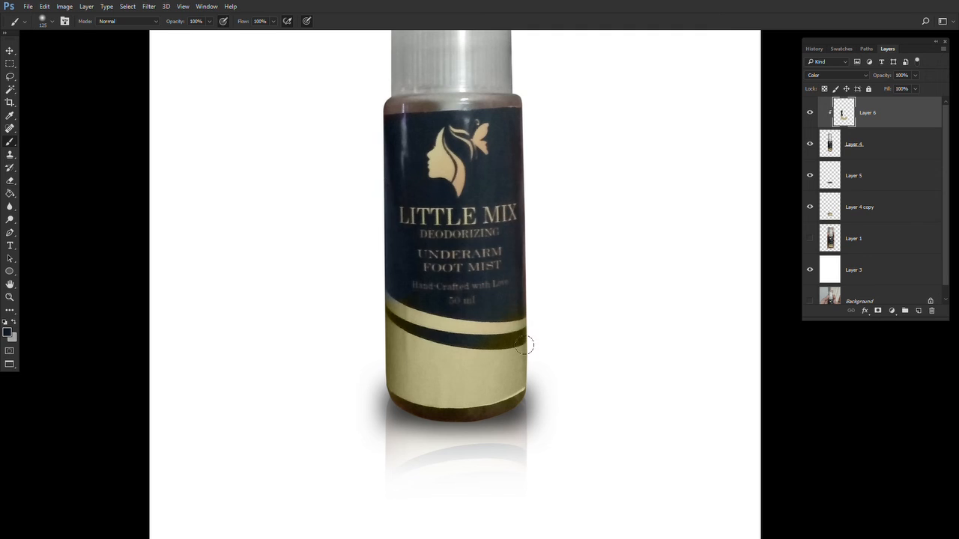
- Merge the colour layer down into the bottle layer
{"action": "left_click", "coordinate": [878, 151], "text": "shift"}
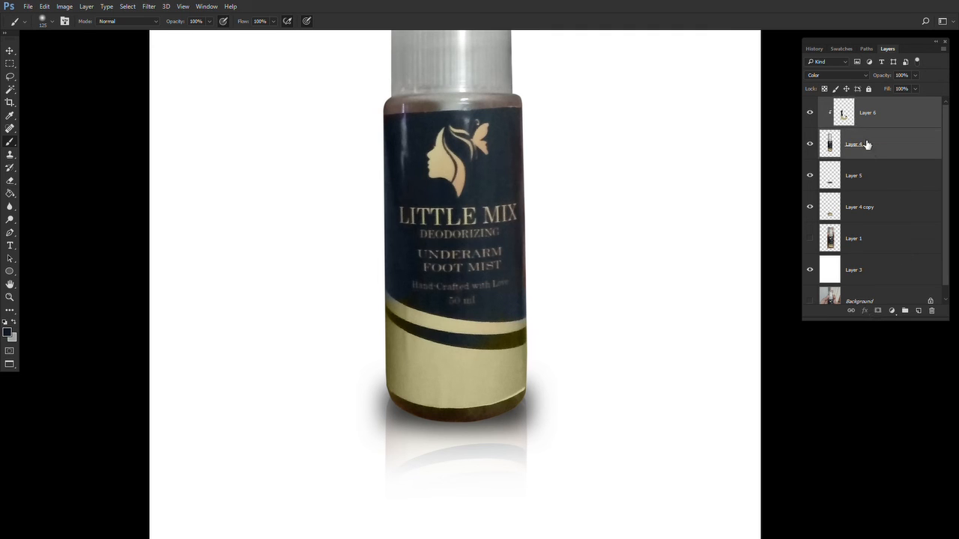
{"action": "key", "text": "ctrl+e"}
{"action": "key", "text": "z"}
{"action": "left_click", "coordinate": [528, 271], "text": "alt"}
{"action": "left_click", "coordinate": [529, 271], "text": "alt"}
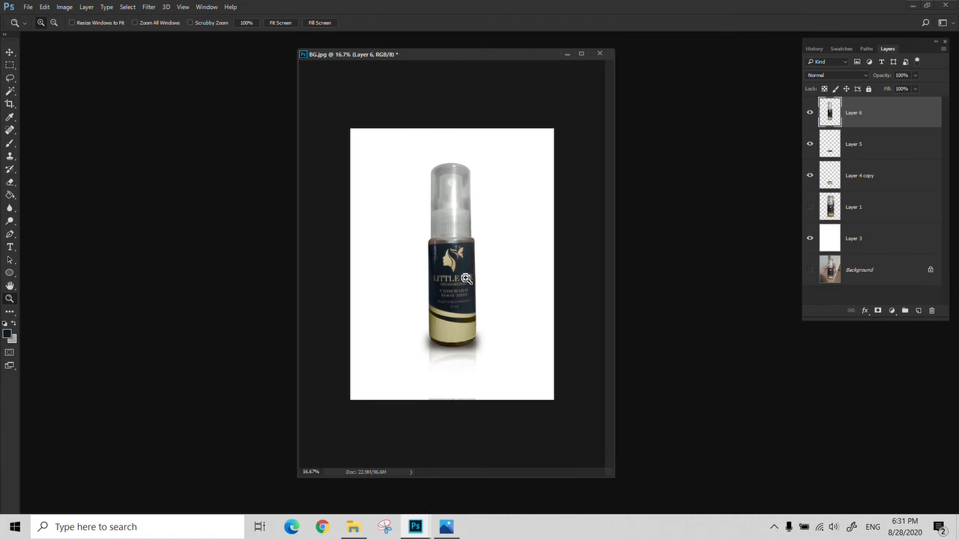
- Take a snapshot of the current state in the History panel
{"action": "left_click", "coordinate": [814, 48]}
{"action": "left_click", "coordinate": [809, 298]}
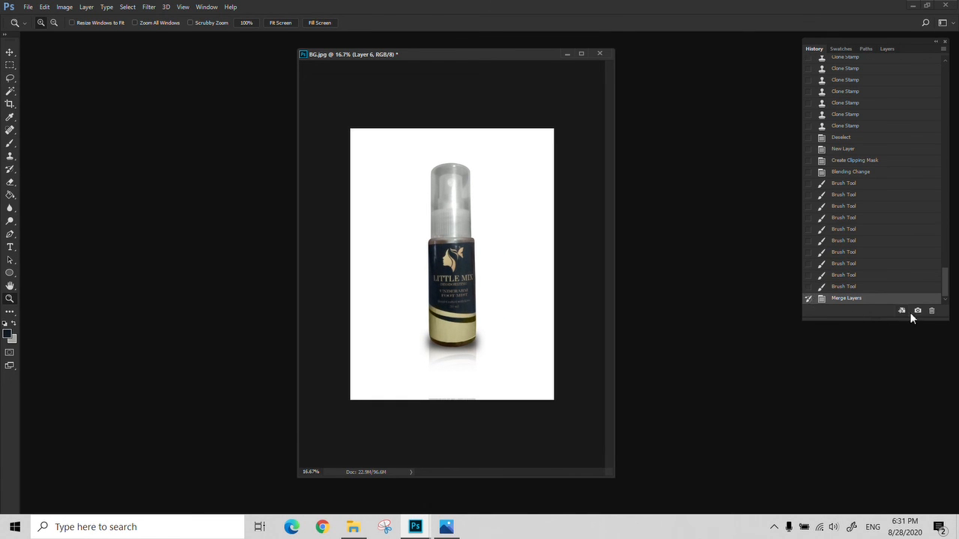
{"action": "left_click_drag", "start_coordinate": [947, 294], "coordinate": [945, 73]}
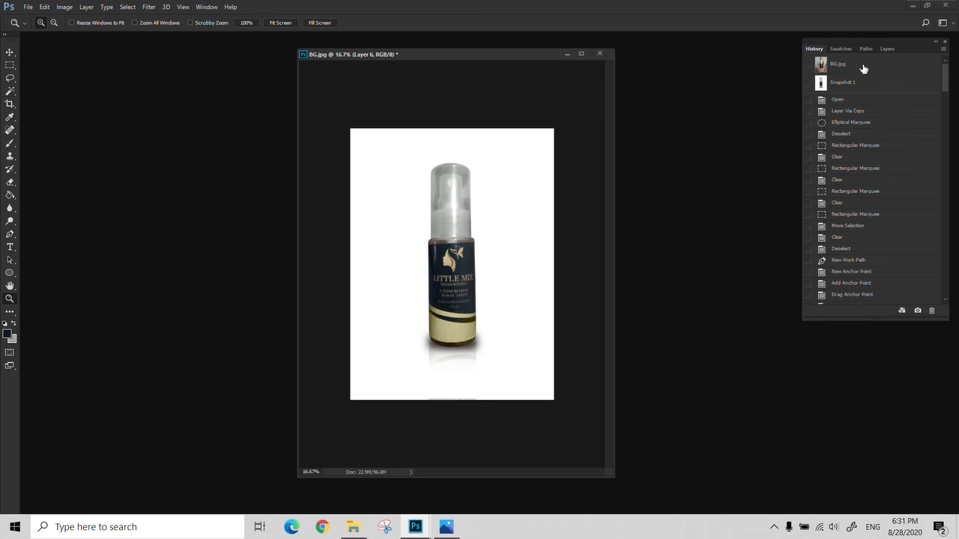
- Compare the original photo with Snapshot 1 and inspect the finished bottle's base up close
{"action": "left_click", "coordinate": [862, 66]}
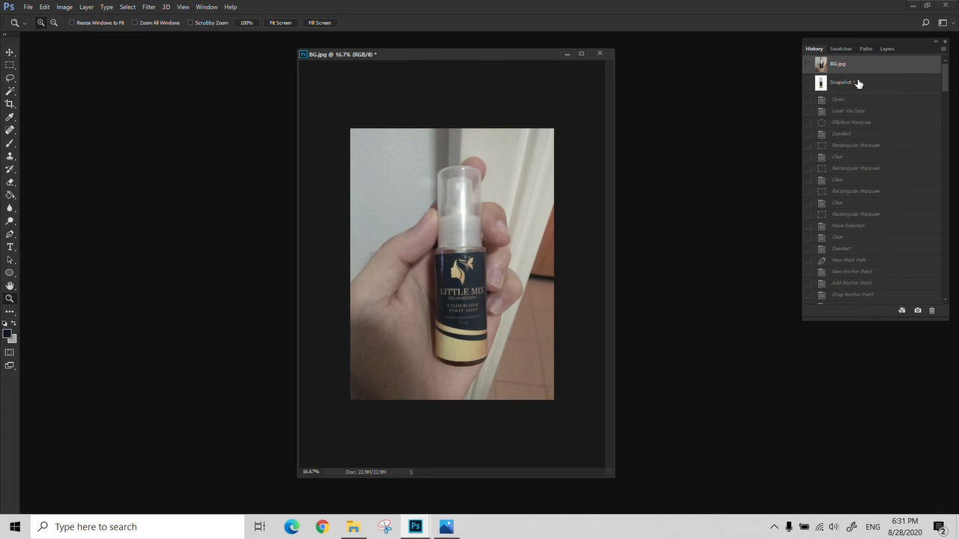
{"action": "left_click", "coordinate": [859, 83]}
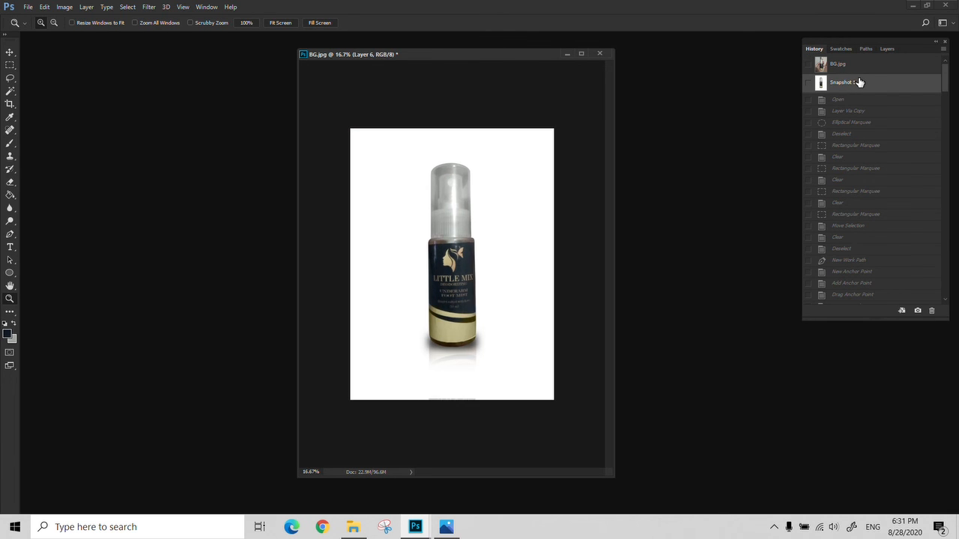
{"action": "left_click", "coordinate": [865, 67]}
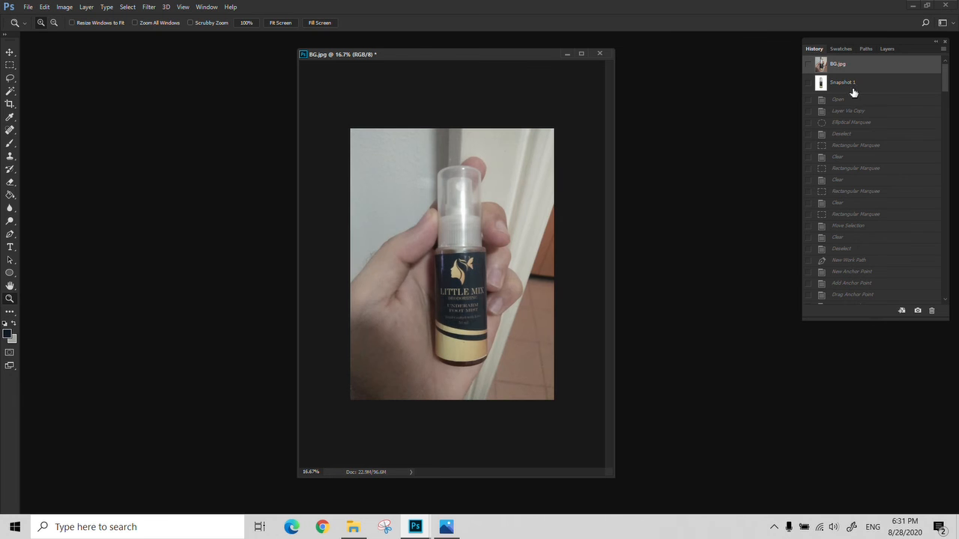
{"action": "left_click", "coordinate": [852, 83]}
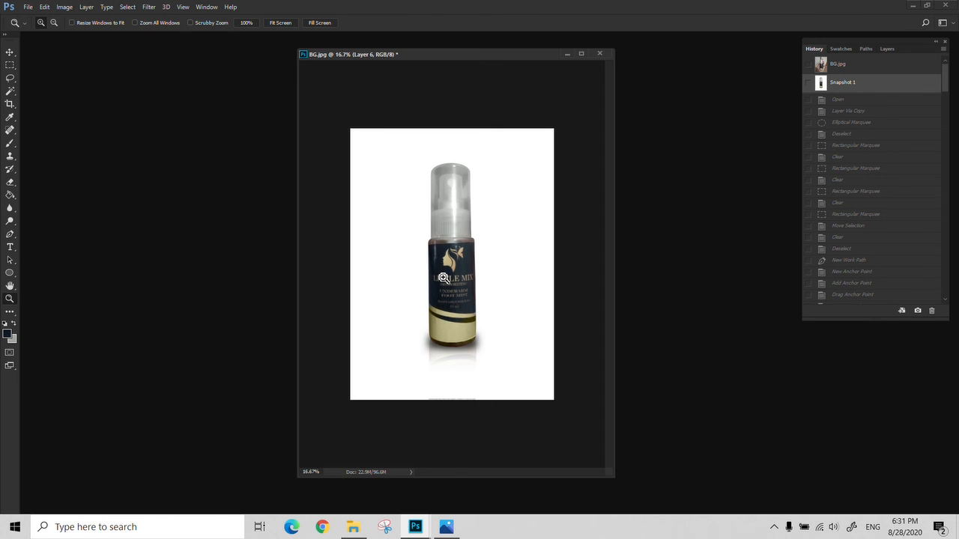
{"action": "left_click_drag", "start_coordinate": [468, 293], "coordinate": [420, 357]}
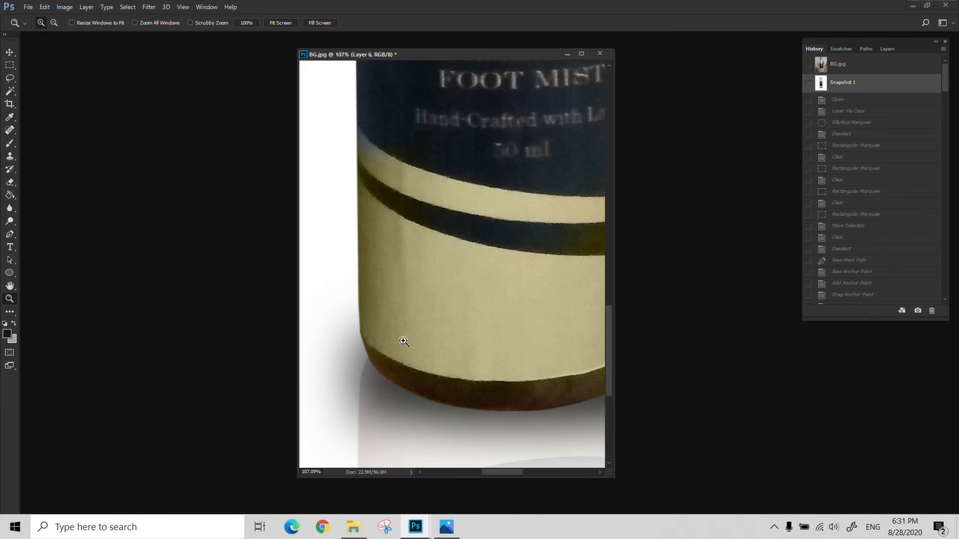
{"action": "right_click", "coordinate": [348, 298]}
{"action": "left_click", "coordinate": [366, 304]}
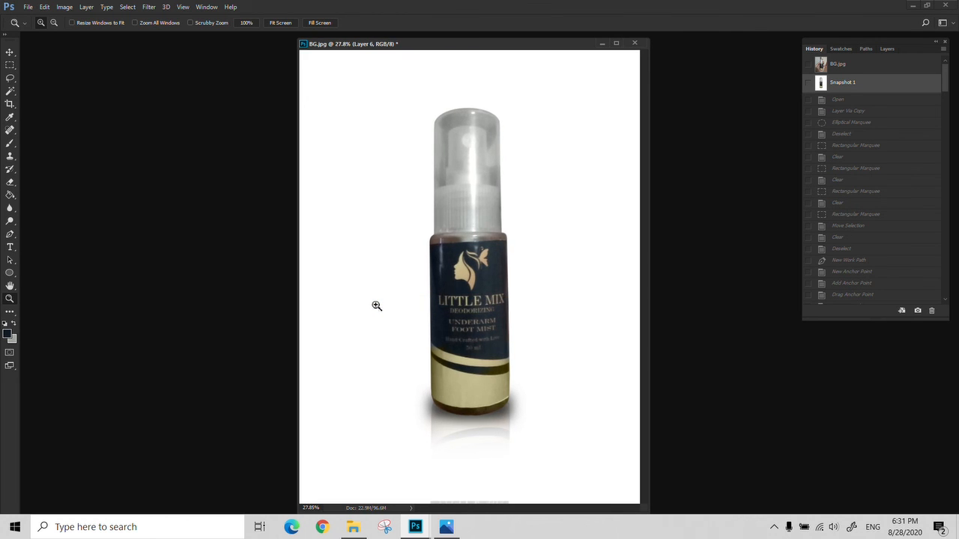
- Switch to File Explorer and open 005.jpg from the portfolio Product folder in Photoshop
{"action": "left_click", "coordinate": [353, 527]}
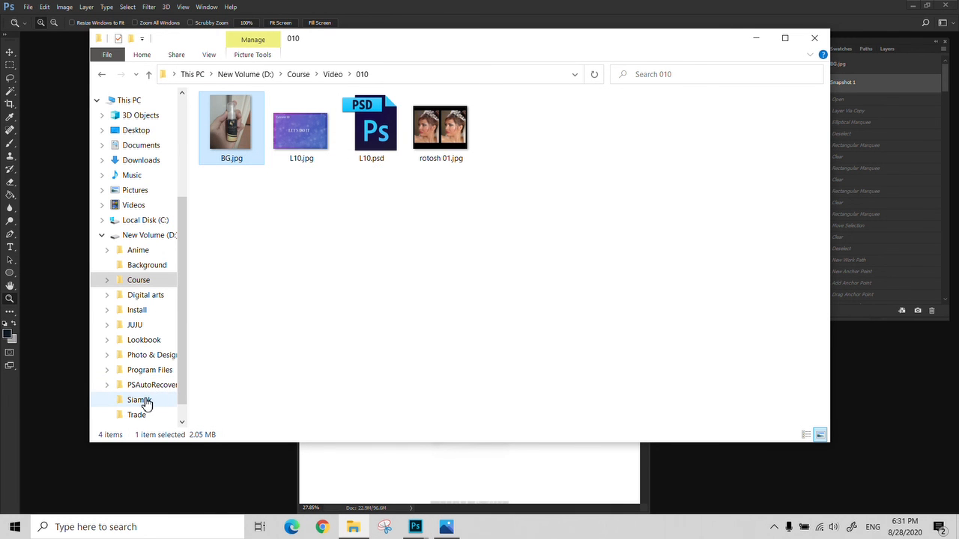
{"action": "left_click", "coordinate": [755, 37]}
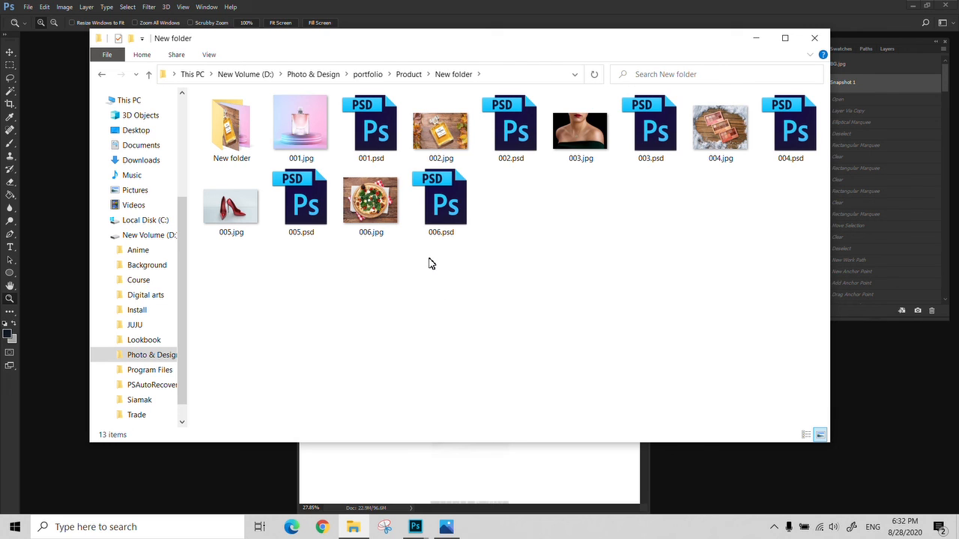
{"action": "double_click", "coordinate": [215, 148]}
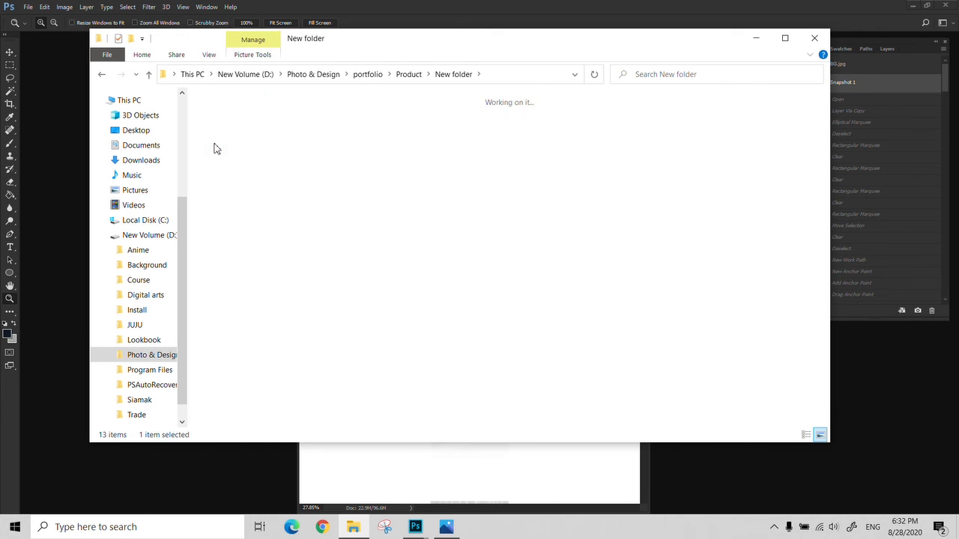
{"action": "left_click", "coordinate": [459, 74]}
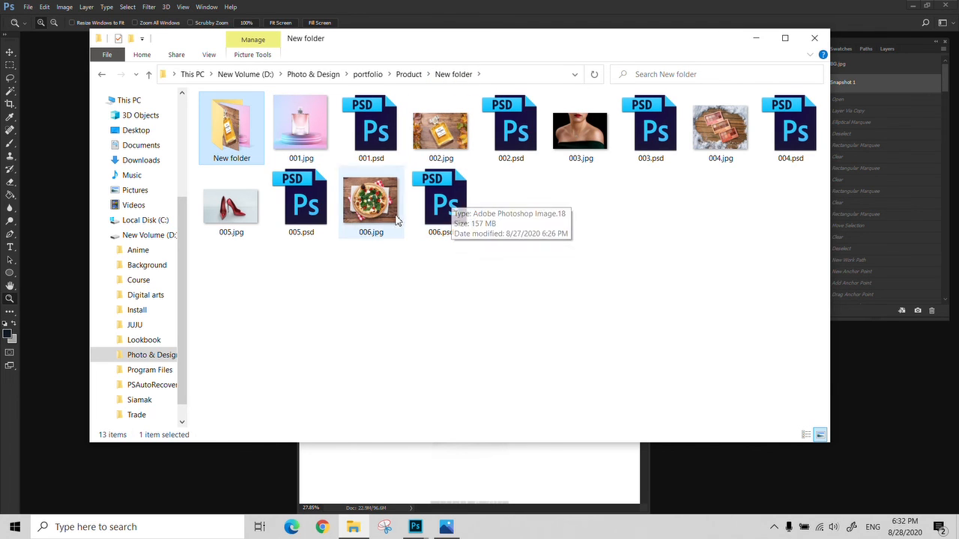
{"action": "left_click", "coordinate": [246, 222]}
{"action": "left_click_drag", "start_coordinate": [230, 226], "coordinate": [195, 475]}
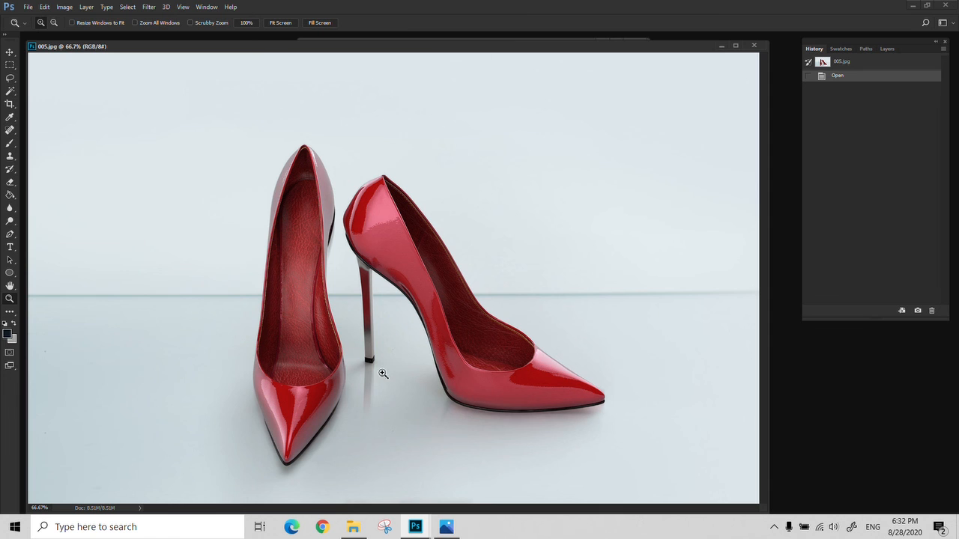
- Inspect the red shoes photo up close around the heels and their reflections
{"action": "left_click", "coordinate": [371, 230]}
{"action": "left_click_drag", "start_coordinate": [368, 233], "coordinate": [343, 336]}
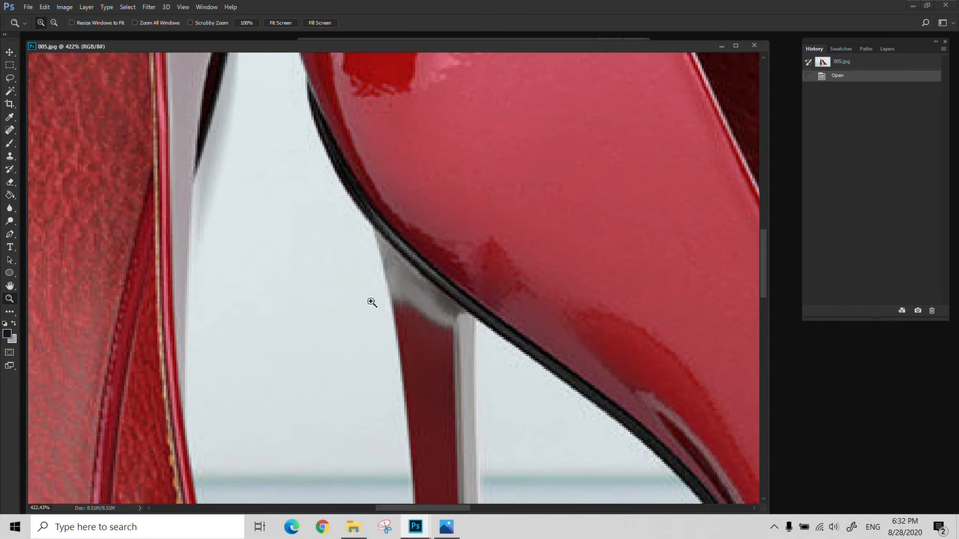
{"action": "right_click", "coordinate": [370, 301]}
{"action": "left_click", "coordinate": [378, 309]}
{"action": "left_click_drag", "start_coordinate": [342, 385], "coordinate": [191, 501]}
{"action": "left_click_drag", "start_coordinate": [423, 355], "coordinate": [249, 434]}
{"action": "left_click", "coordinate": [402, 318], "text": "alt"}
{"action": "left_click", "coordinate": [402, 318], "text": "alt"}
{"action": "left_click_drag", "start_coordinate": [401, 315], "coordinate": [292, 335]}
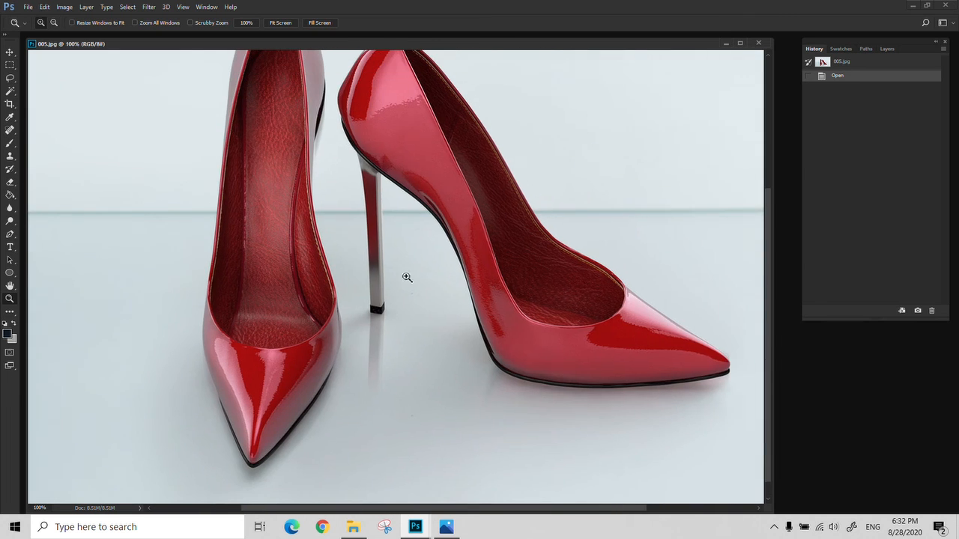
{"action": "left_click", "coordinate": [399, 276], "text": "alt"}
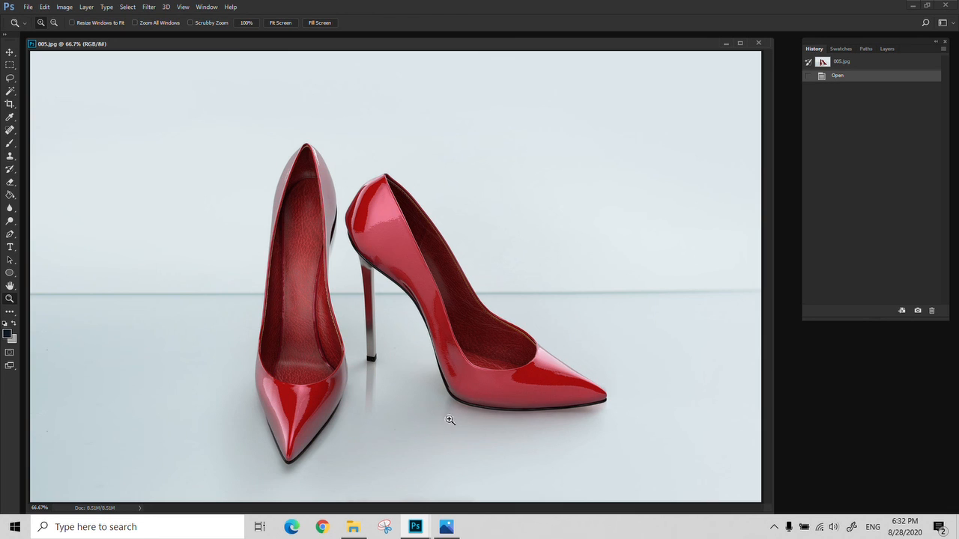
- Close the shoes image and open 002.jpg from File Explorer in Photoshop
{"action": "left_click", "coordinate": [758, 43]}
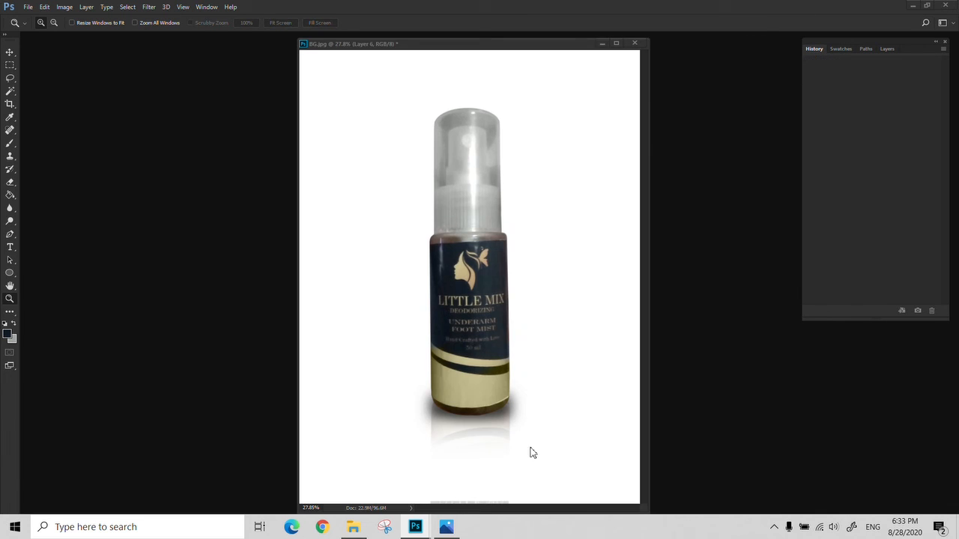
{"action": "left_click", "coordinate": [353, 527]}
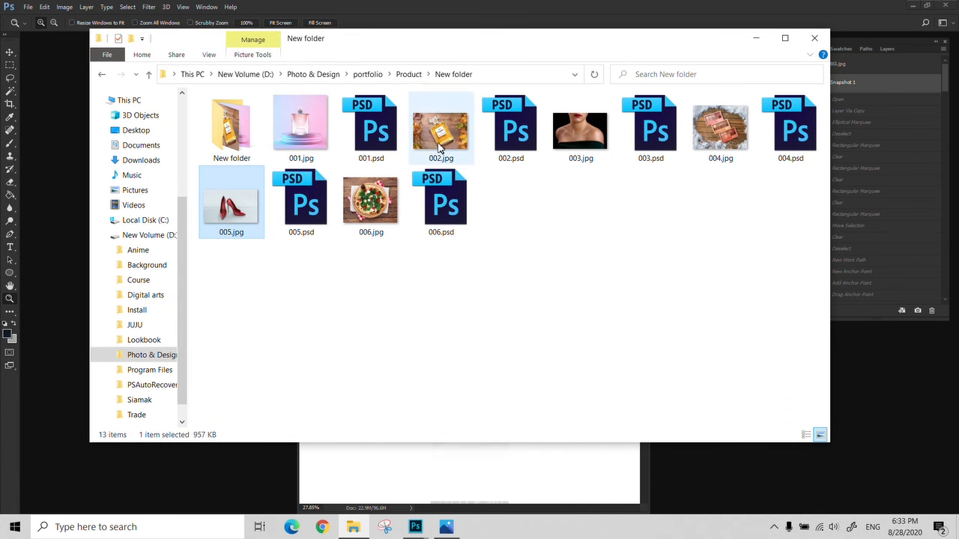
{"action": "left_click_drag", "start_coordinate": [440, 131], "coordinate": [888, 420]}
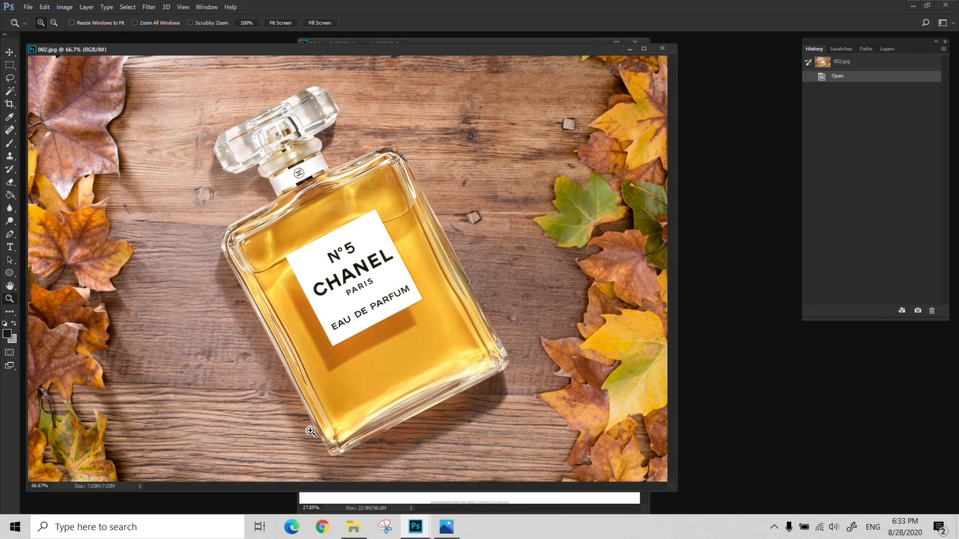
- Zoom in on the perfume photo and fit it back on screen
{"action": "left_click", "coordinate": [160, 218]}
{"action": "right_click", "coordinate": [165, 242]}
{"action": "left_click", "coordinate": [181, 251]}
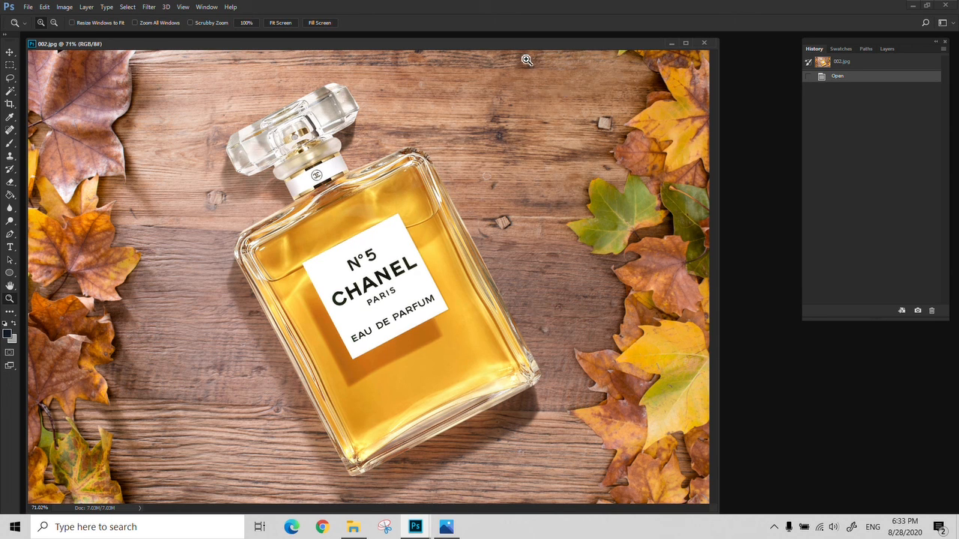
- Close the perfume image, then close BG.jpg without saving changes
{"action": "left_click", "coordinate": [705, 45]}
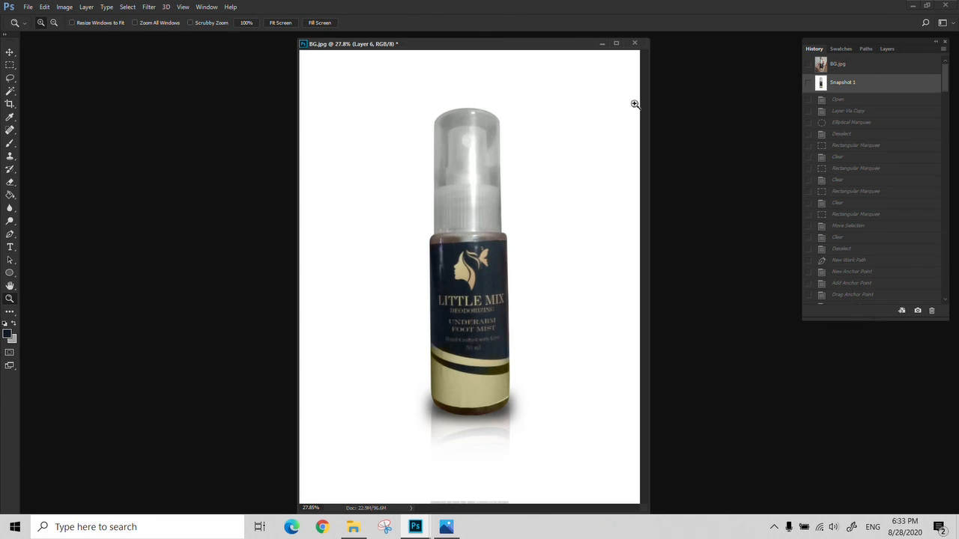
{"action": "left_click", "coordinate": [635, 43]}
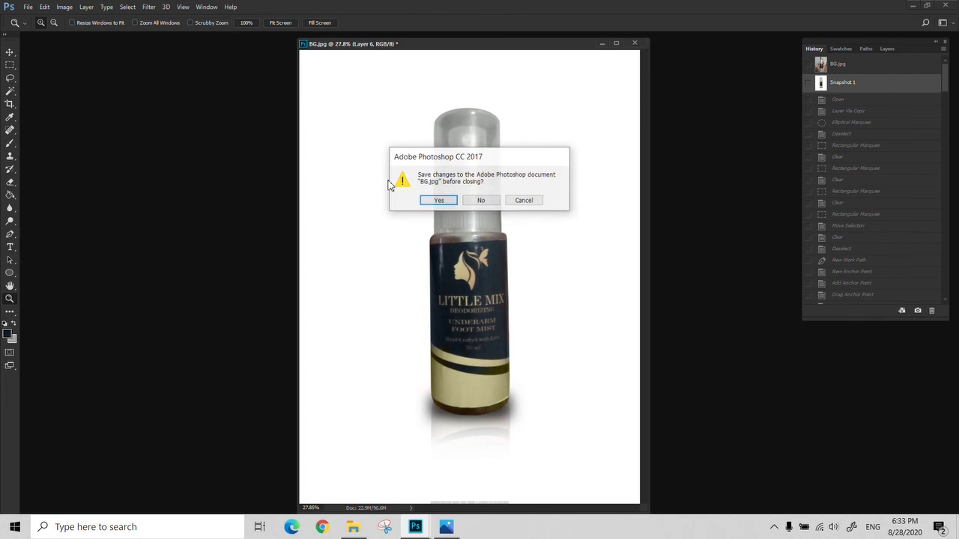
{"action": "left_click", "coordinate": [481, 200]}
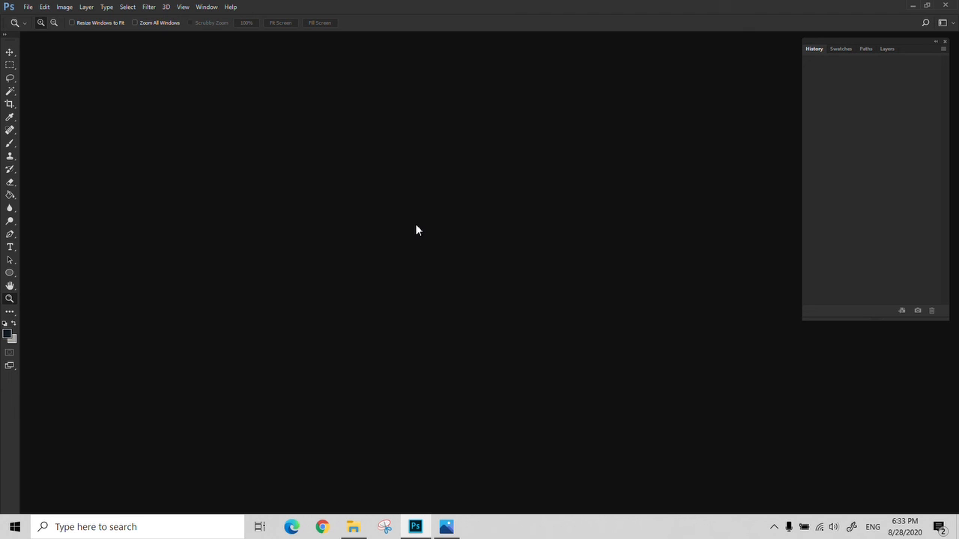